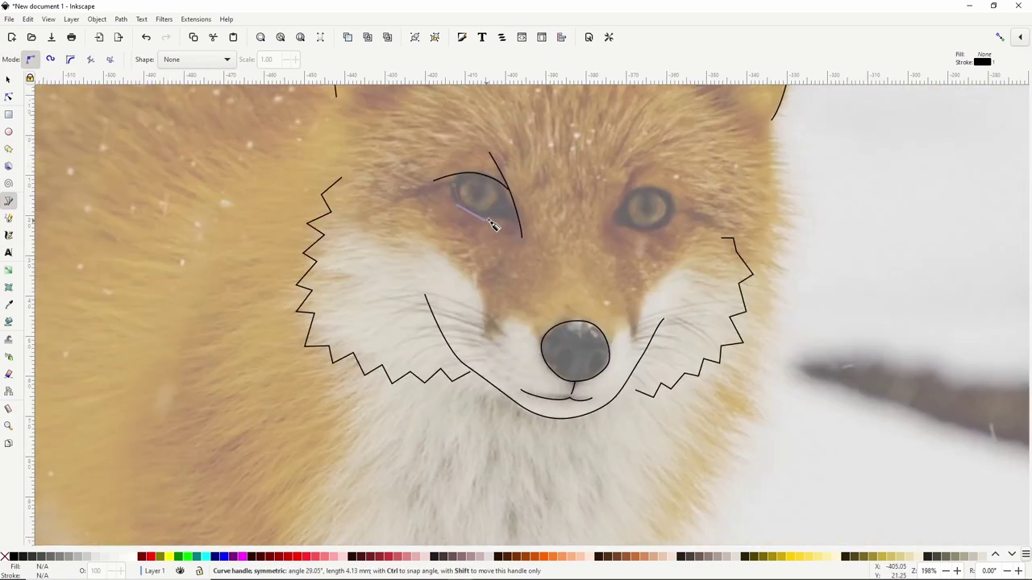
left_click_drag(495, 224, 514, 207)
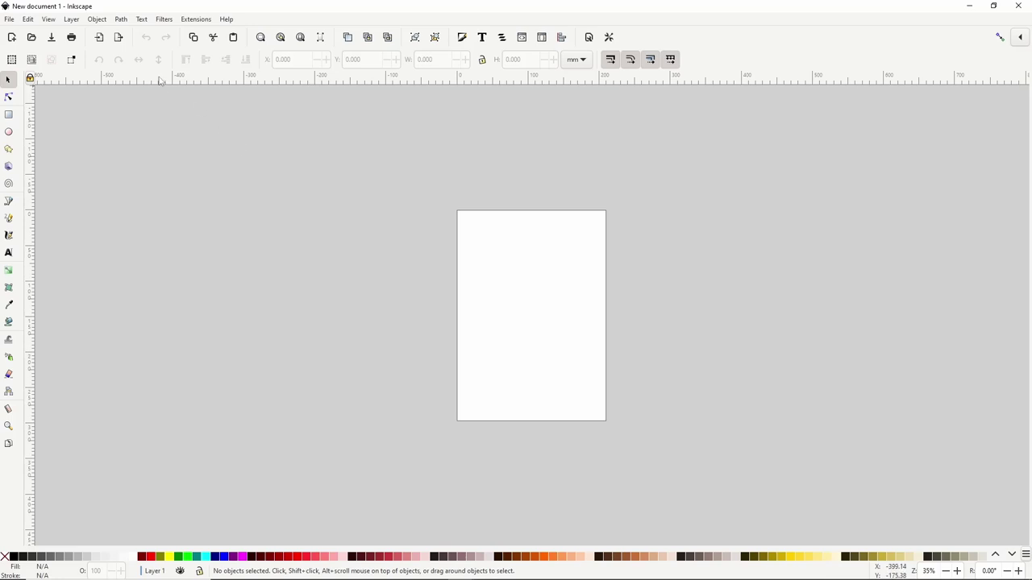
- Import the fox JPG from the YouTube folder as an embedded image, keeping the DPI from file and rendering mode None (auto)
left_click(9, 20)
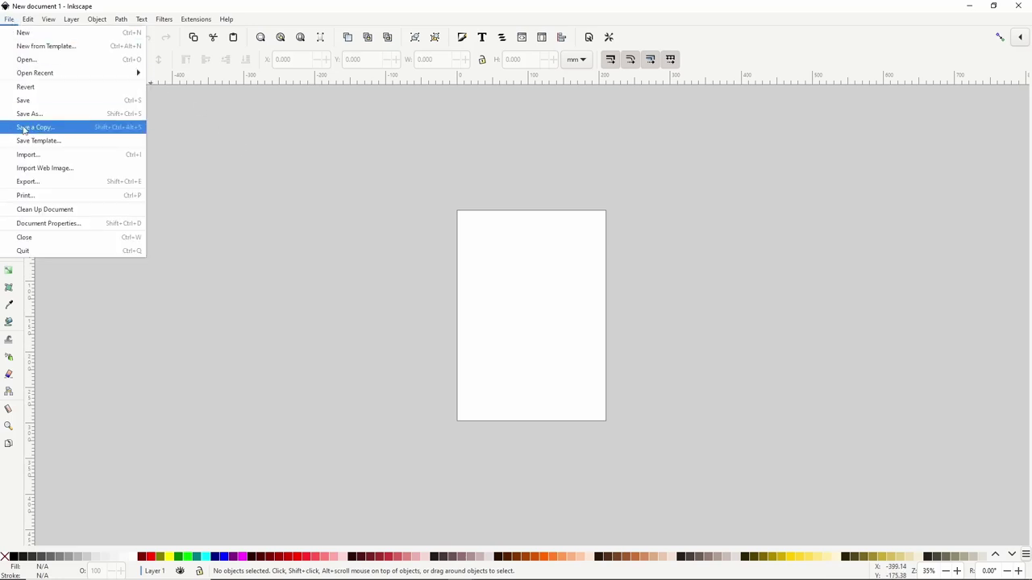
left_click(36, 155)
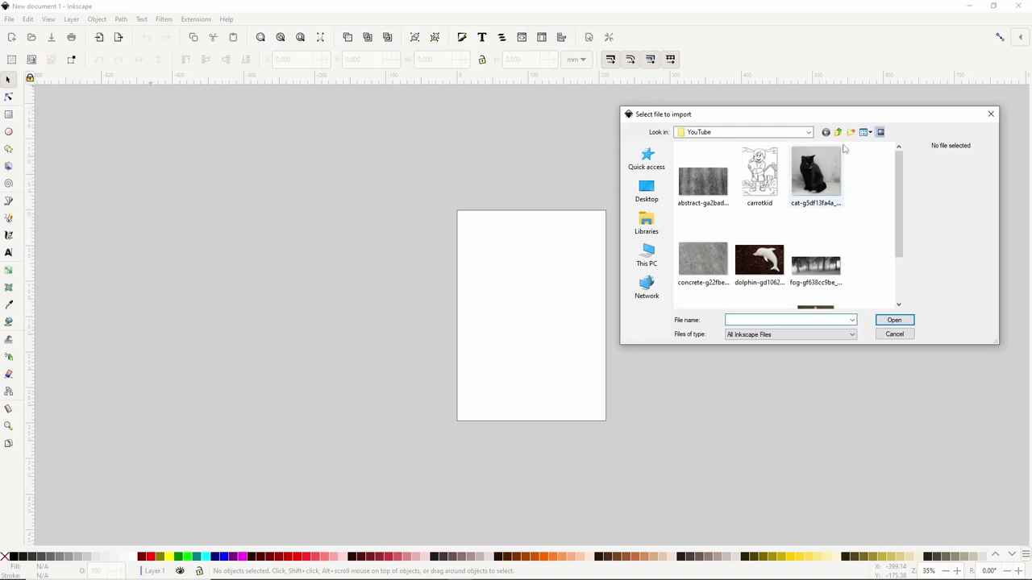
left_click_drag(835, 121, 375, 105)
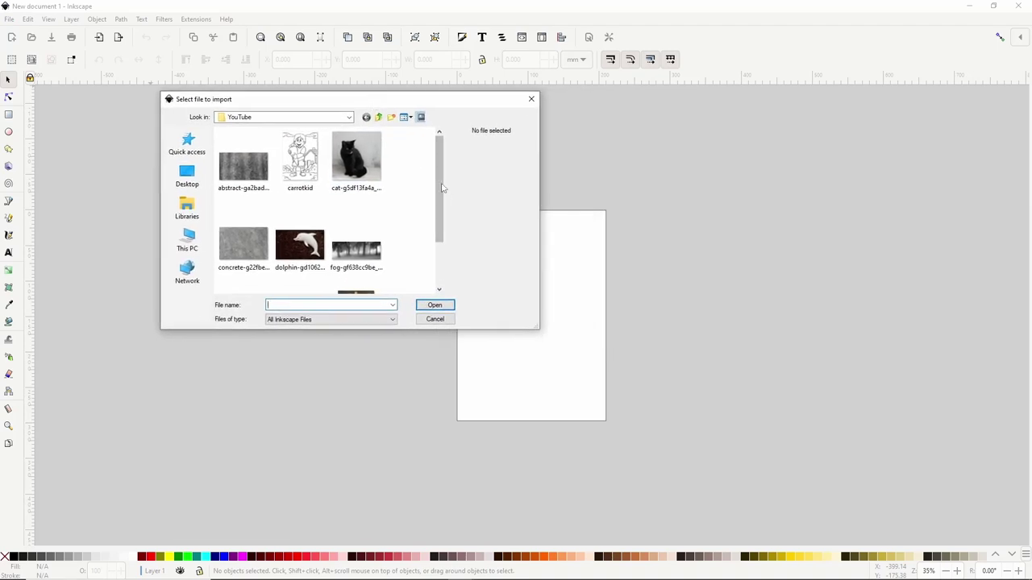
left_click_drag(441, 209, 441, 252)
left_click(233, 254)
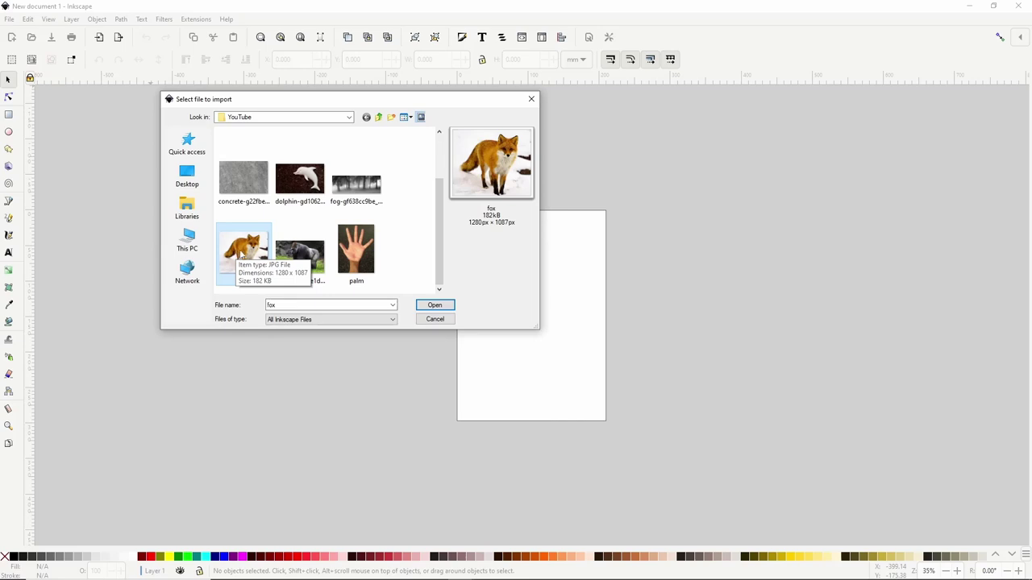
double_click(240, 262)
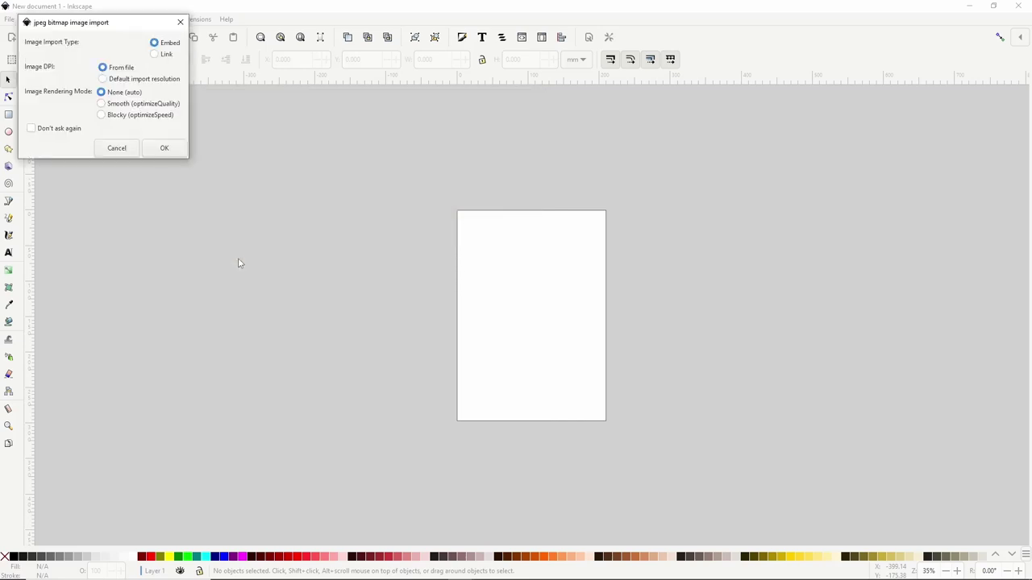
left_click(164, 149)
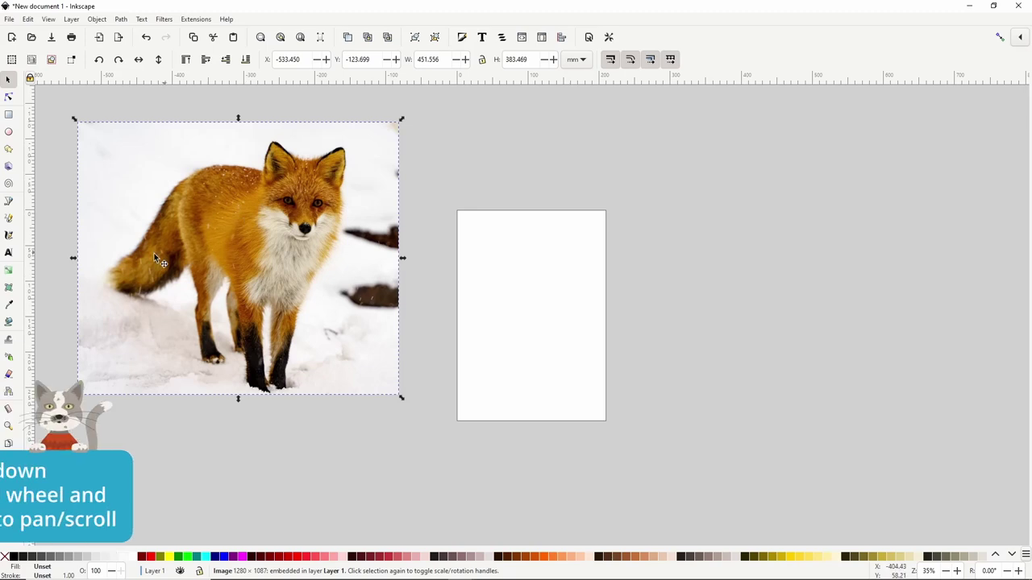
- Move the fox photo farther left of the page and set its opacity to 50%
left_click_drag(121, 254, 478, 258)
left_click_drag(555, 262, 431, 283)
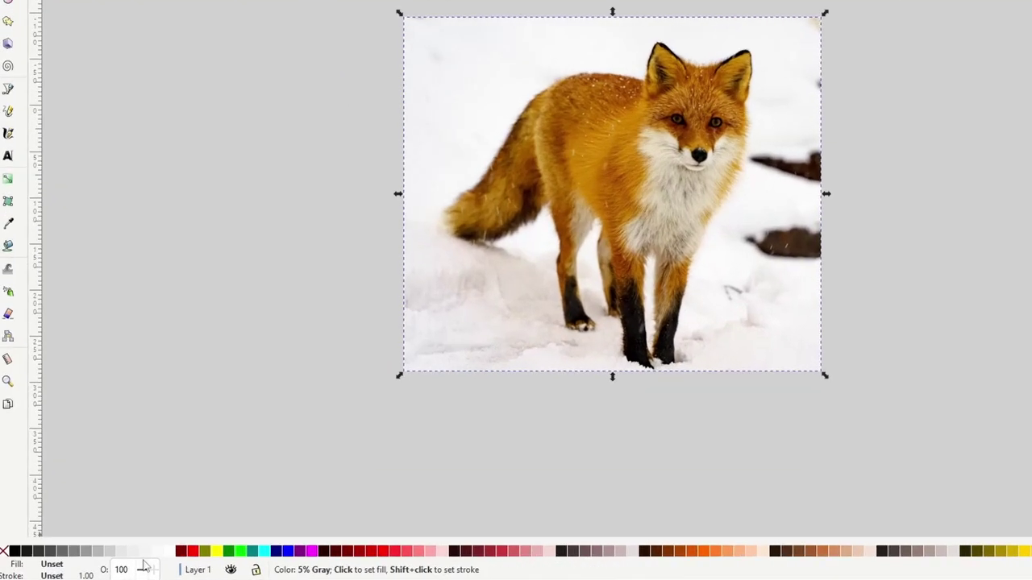
double_click(135, 571)
type("5")
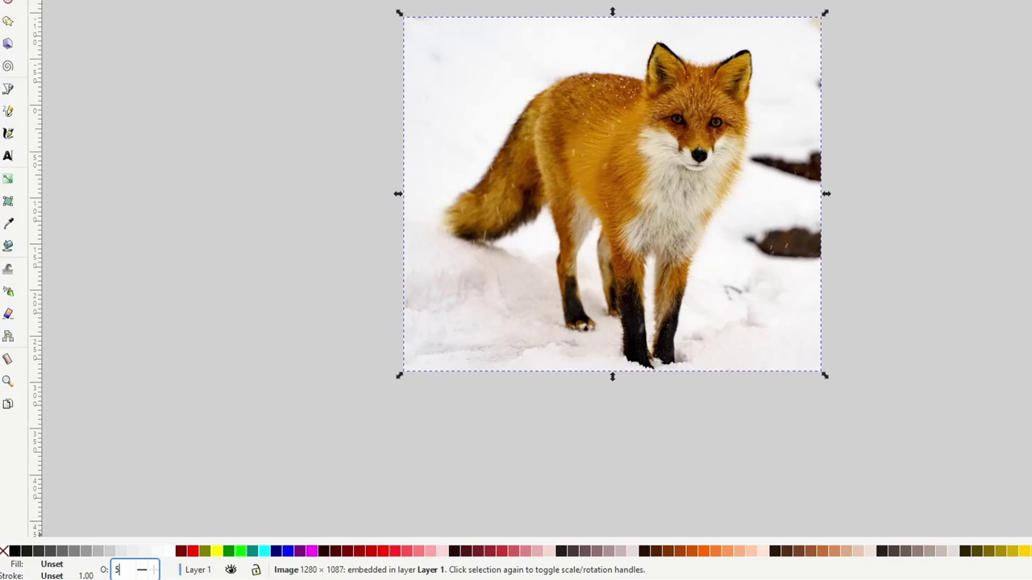
key("Return")
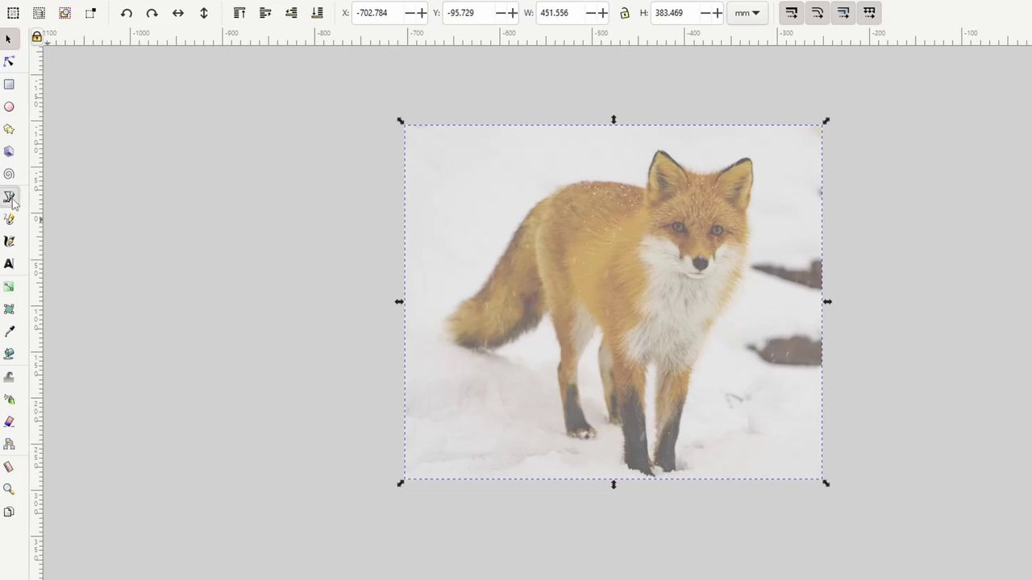
- Trace the fox's left-hand ear with the Pen tool as one open curve from its outer base over the tip to its inner base
left_click(11, 199)
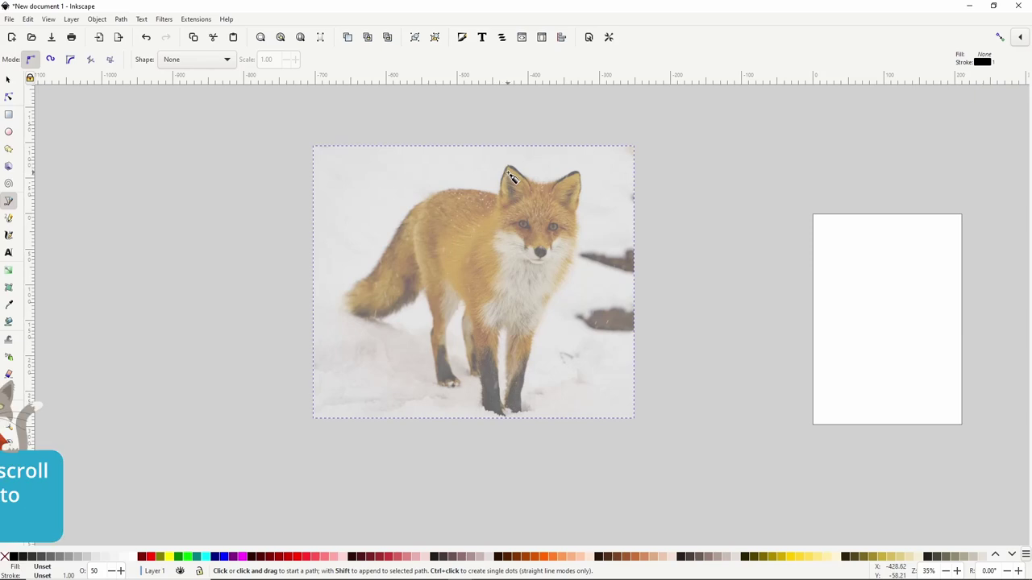
scroll(511, 184, "up", 1)
scroll(513, 186, "up", 3)
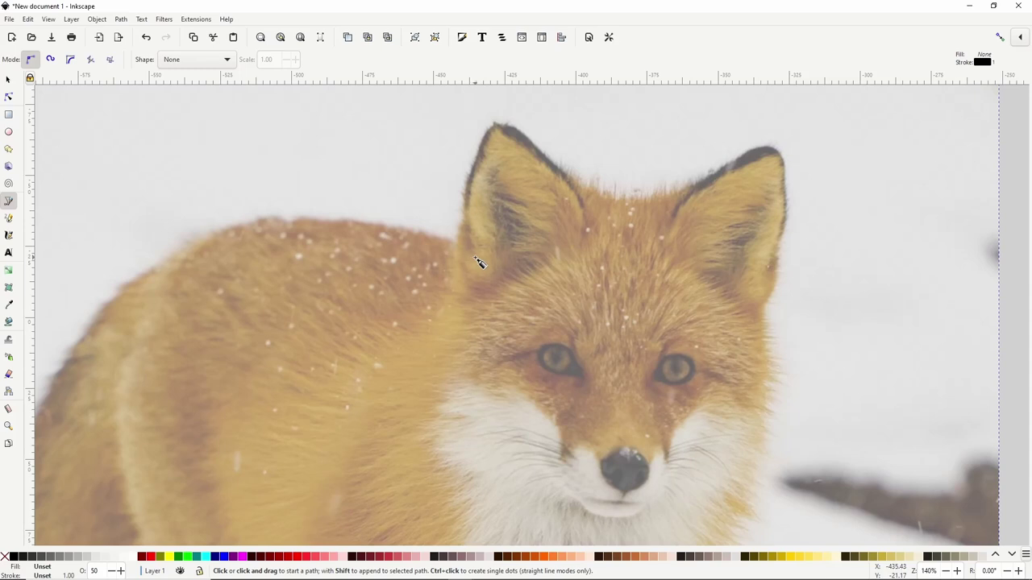
left_click(477, 260)
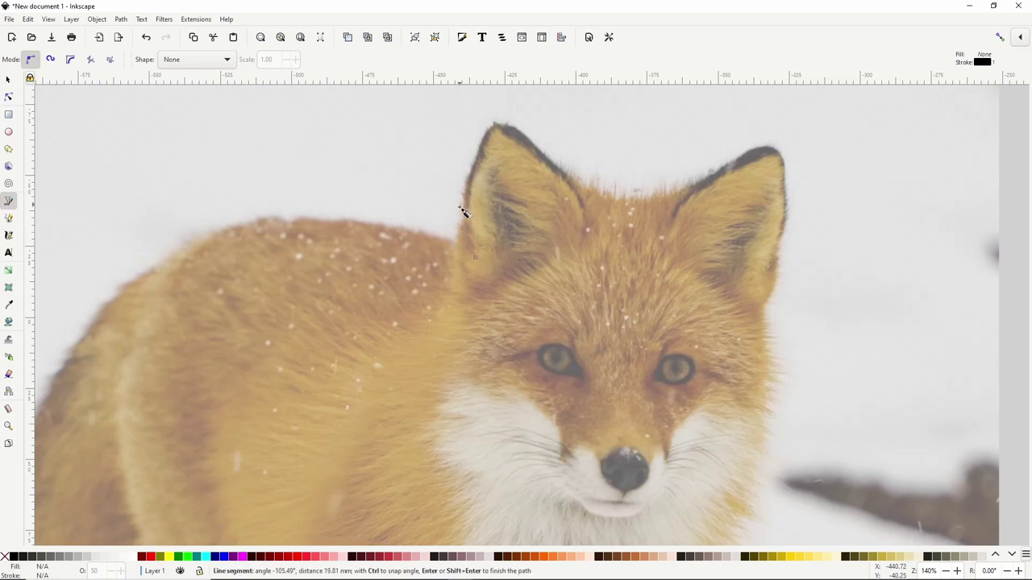
left_click_drag(467, 203, 473, 171)
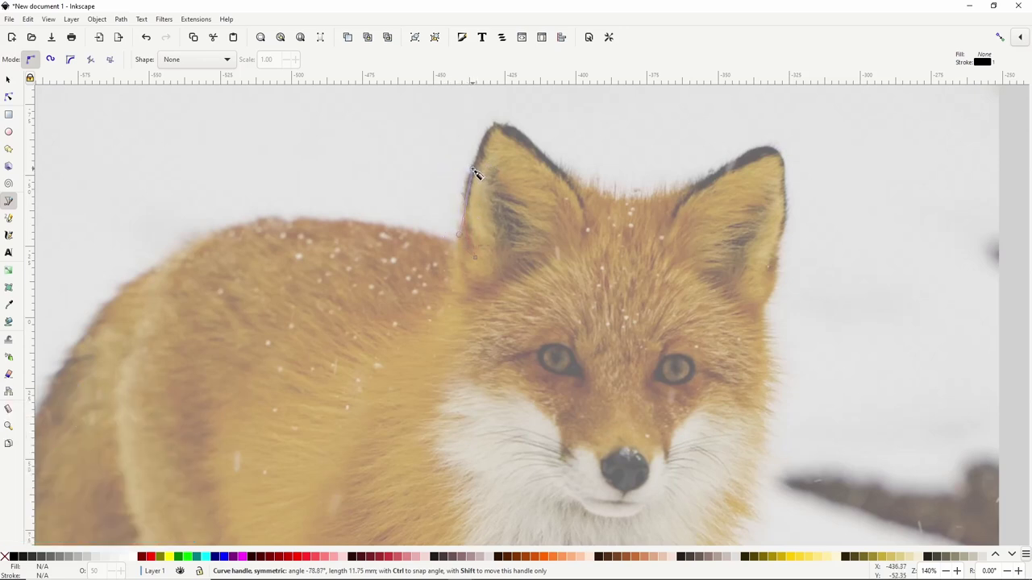
left_click_drag(475, 174, 475, 175)
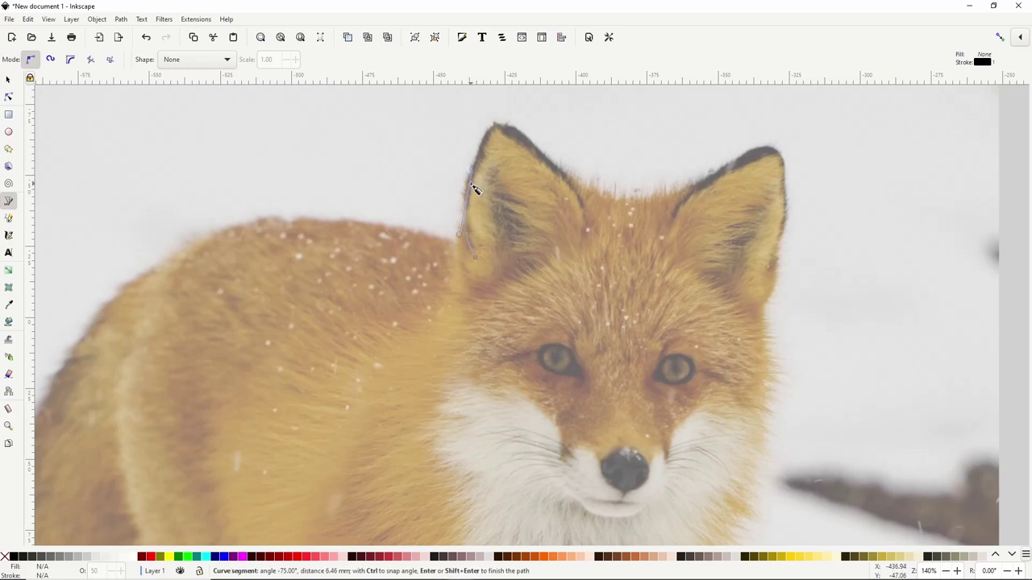
scroll(476, 189, "up", 1)
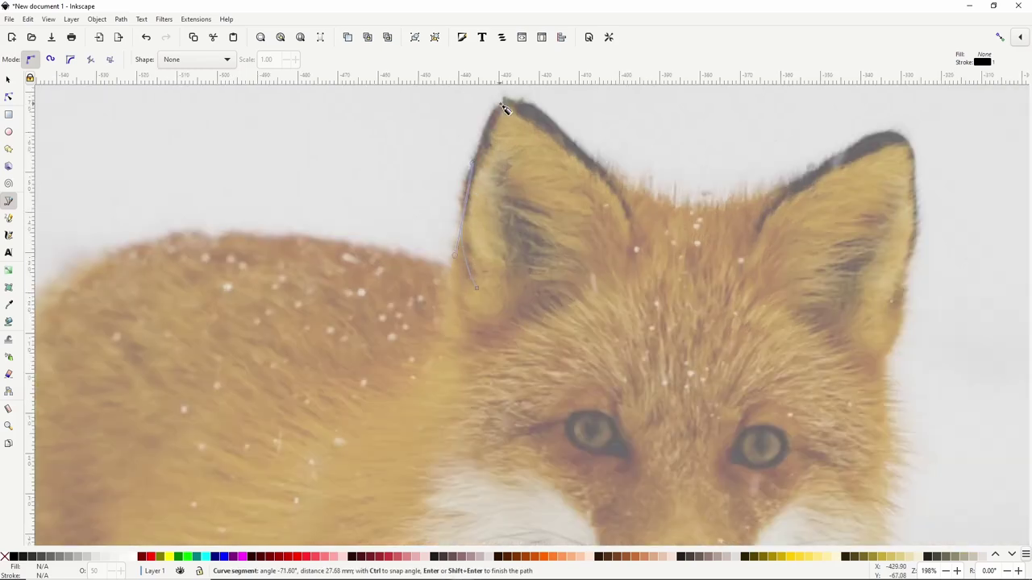
left_click_drag(504, 108, 520, 106)
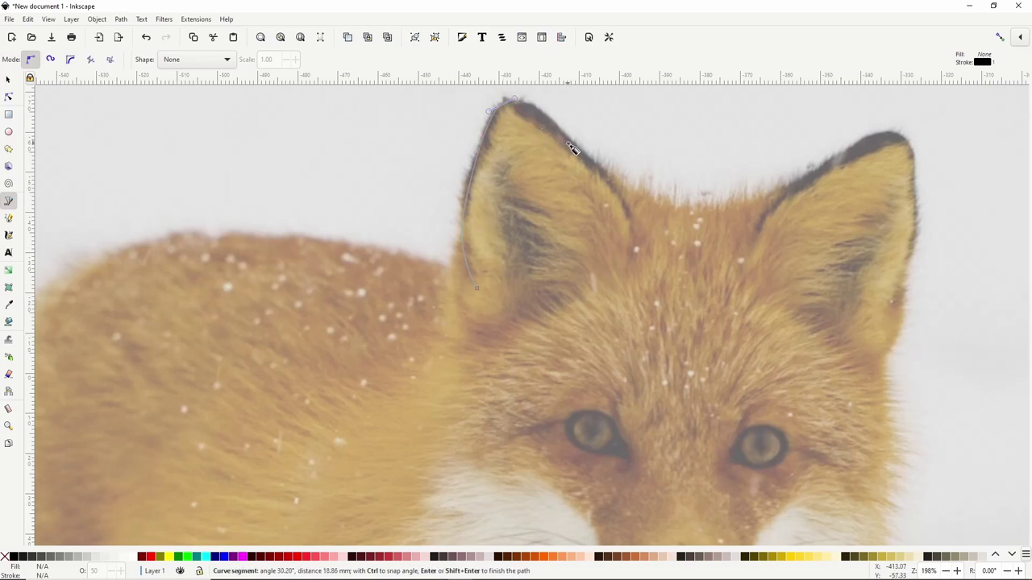
left_click_drag(577, 153, 598, 177)
left_click_drag(637, 245, 644, 271)
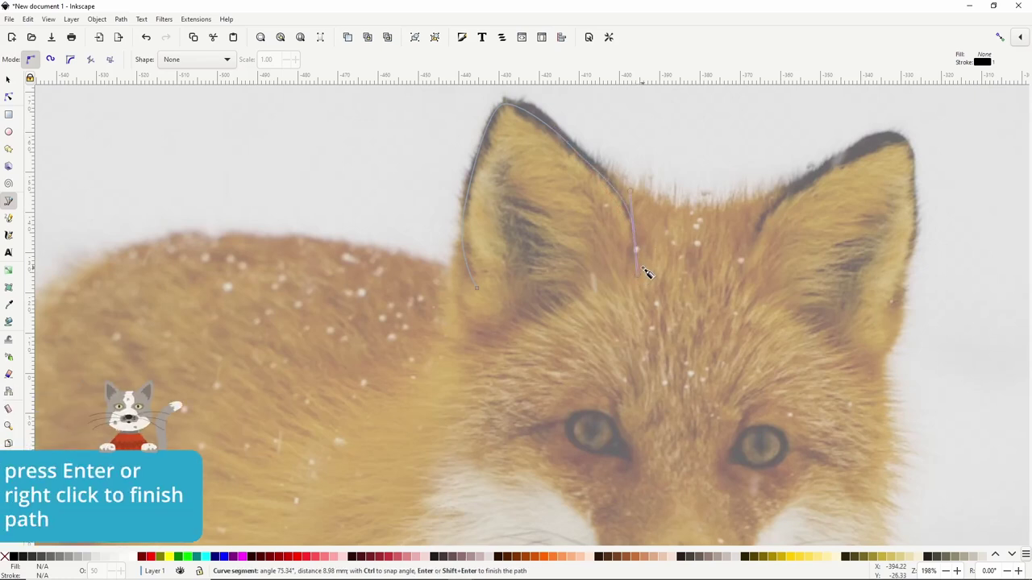
key("Return")
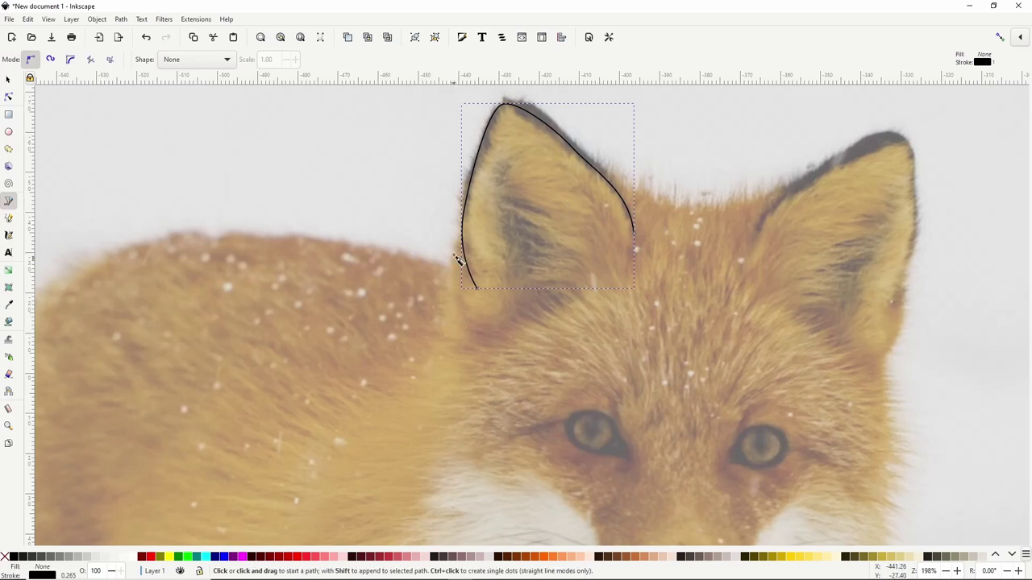
- Draw a short curve beside the left-hand ear's outer base and another from its inner edge down to the top of the head
left_click(451, 335)
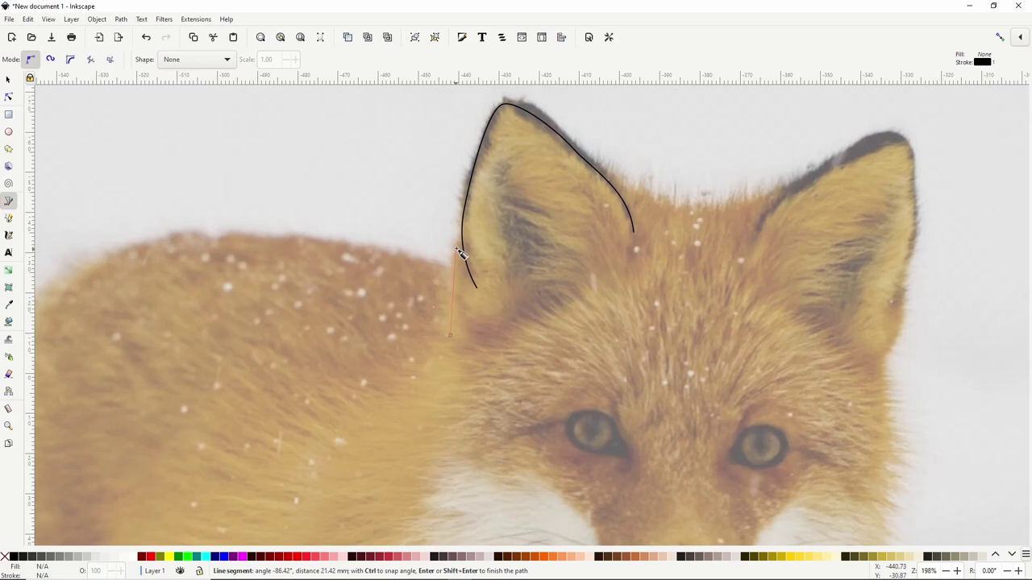
left_click_drag(464, 249, 481, 212)
key("Return")
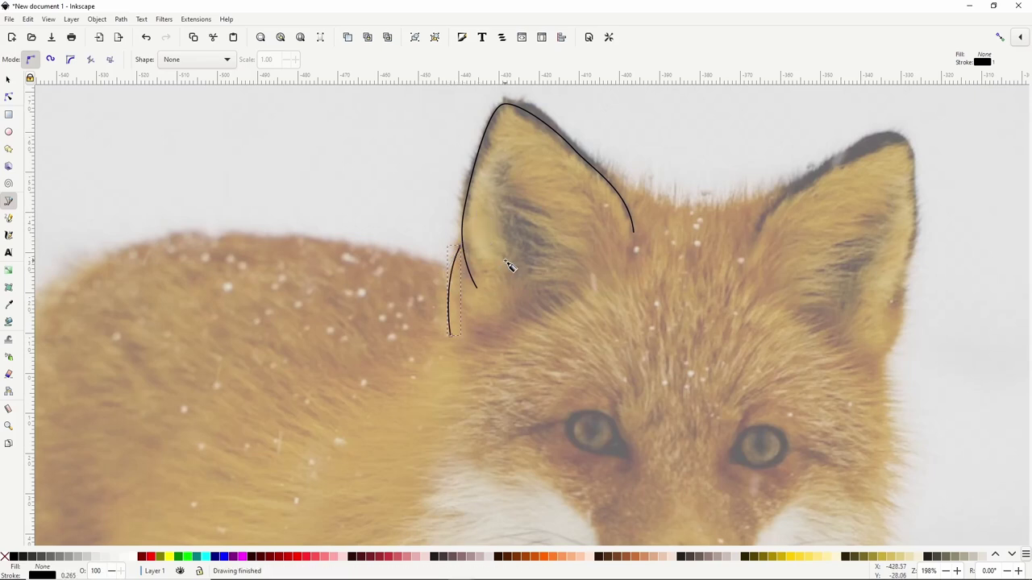
left_click(604, 177)
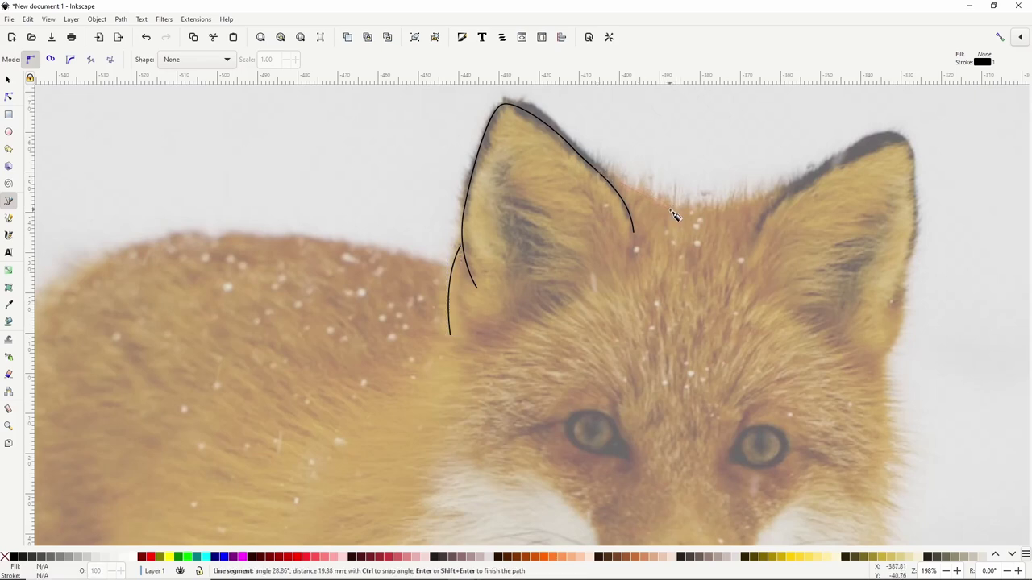
left_click_drag(679, 211, 696, 230)
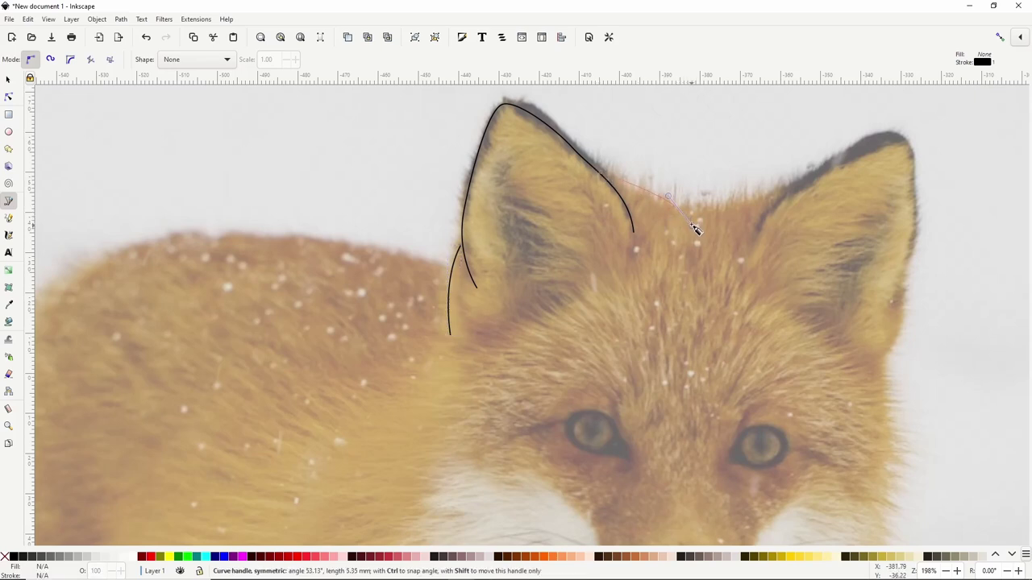
key("Return")
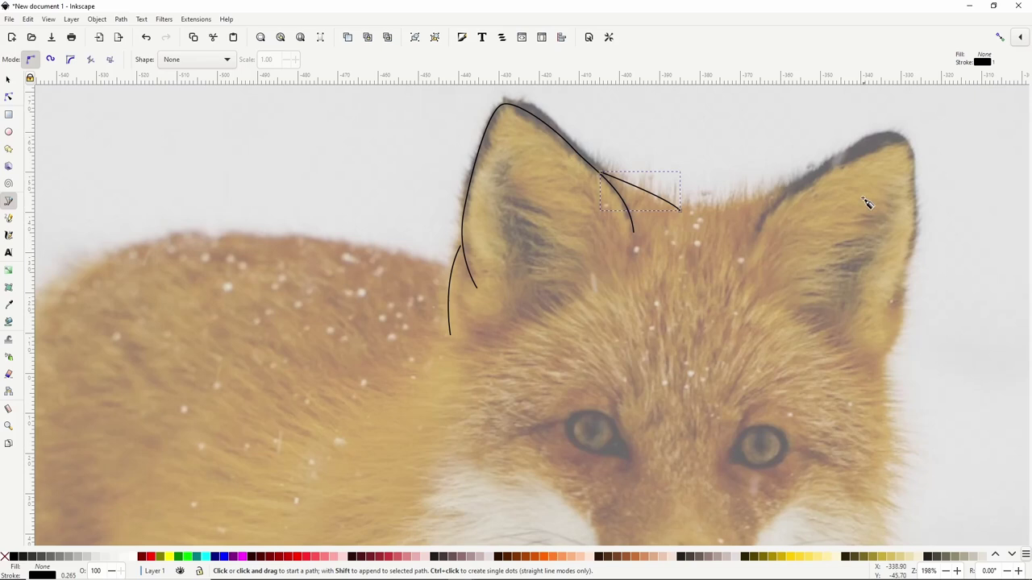
- Trace the fox's right-hand ear as one open curve from its inner base over the tip down to its outer base
left_click_drag(835, 184, 766, 192)
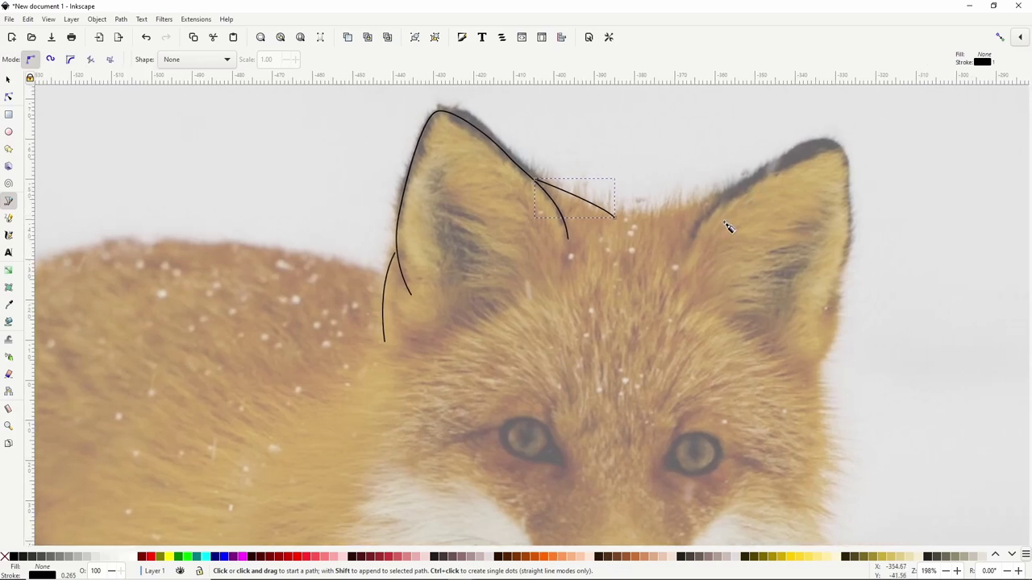
left_click(693, 240)
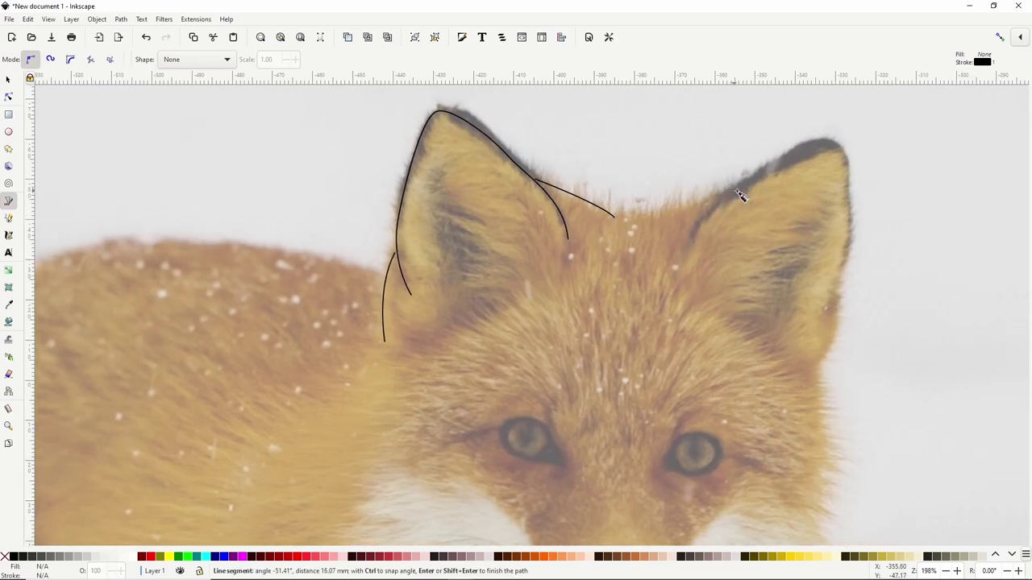
left_click_drag(823, 147, 856, 244)
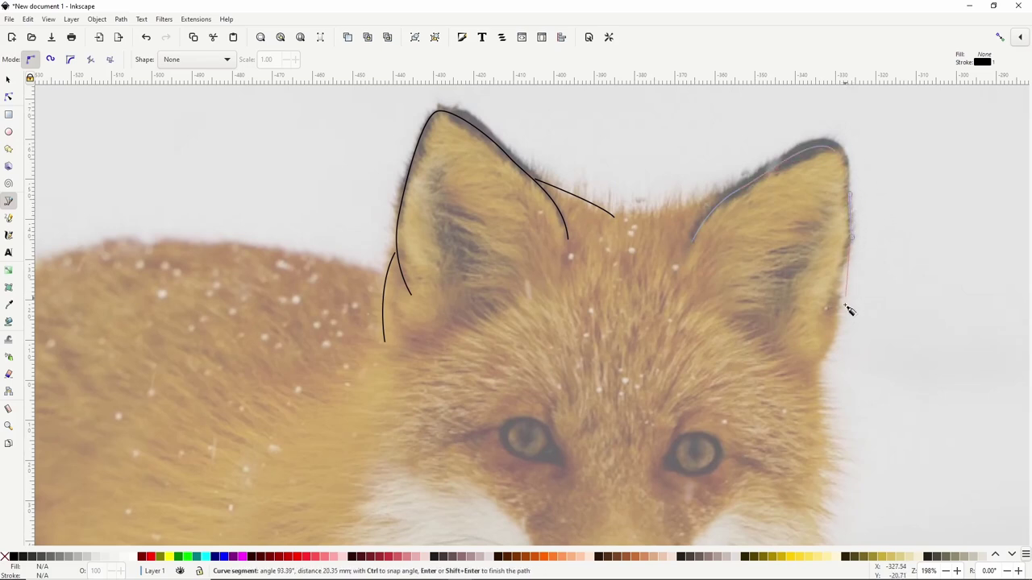
mouse_move(826, 367)
left_mouse_down()
mouse_move(806, 373)
mouse_move(800, 393)
left_mouse_up()
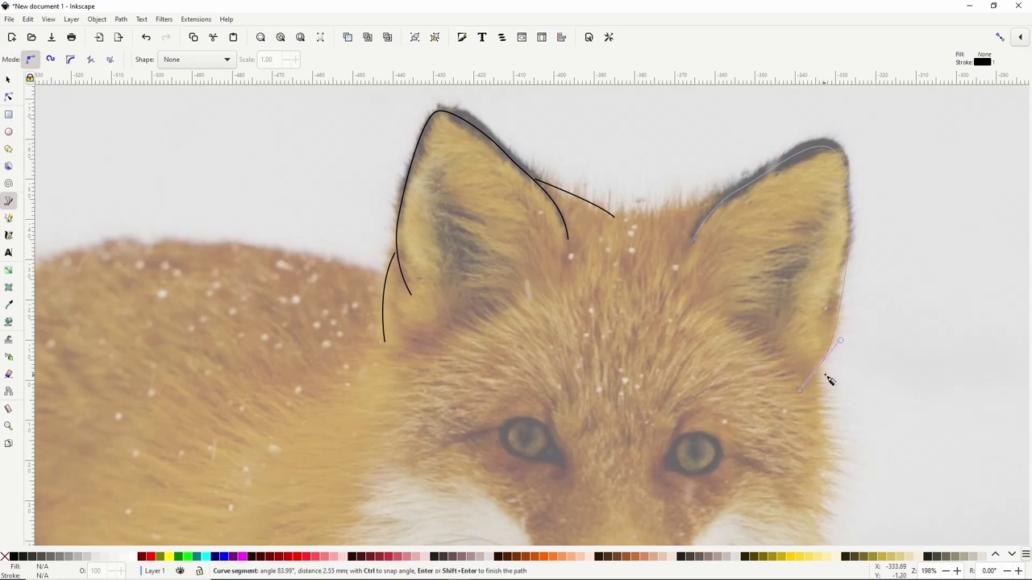
key("Return")
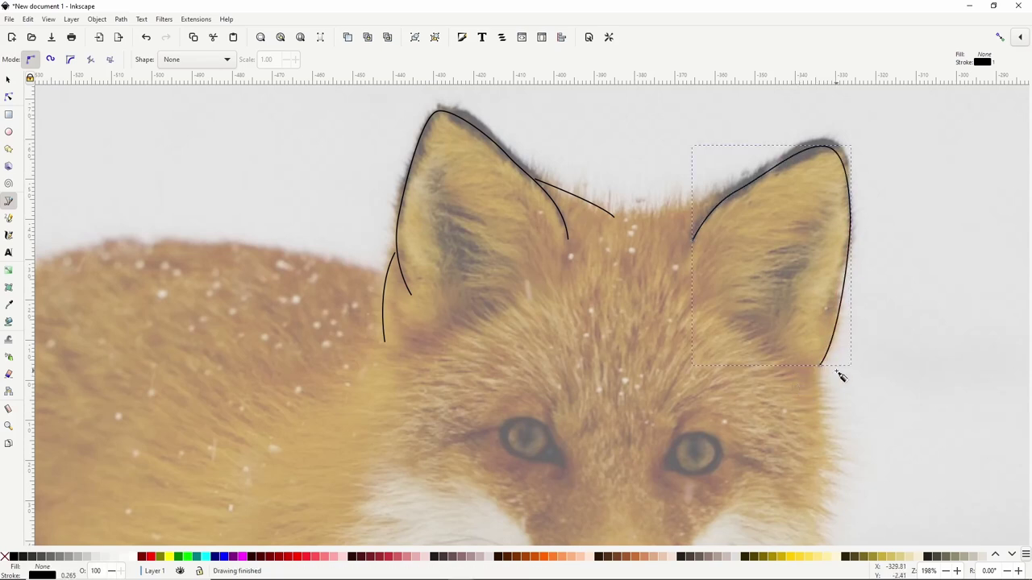
- Draw a gentle curve from the top of the head up to the inner edge of the right-hand ear
left_click(646, 216)
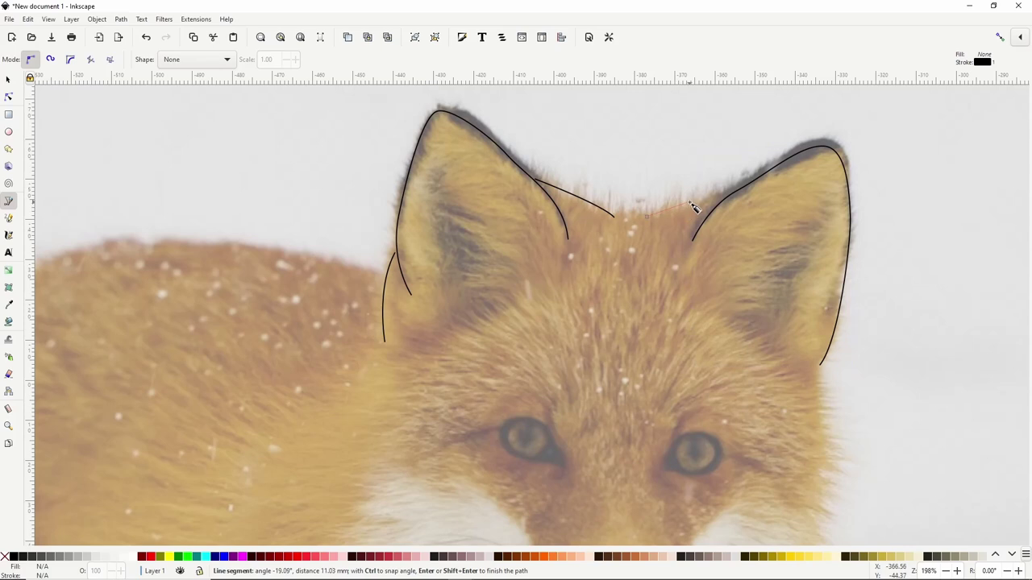
left_click_drag(737, 191, 775, 198)
key("Return")
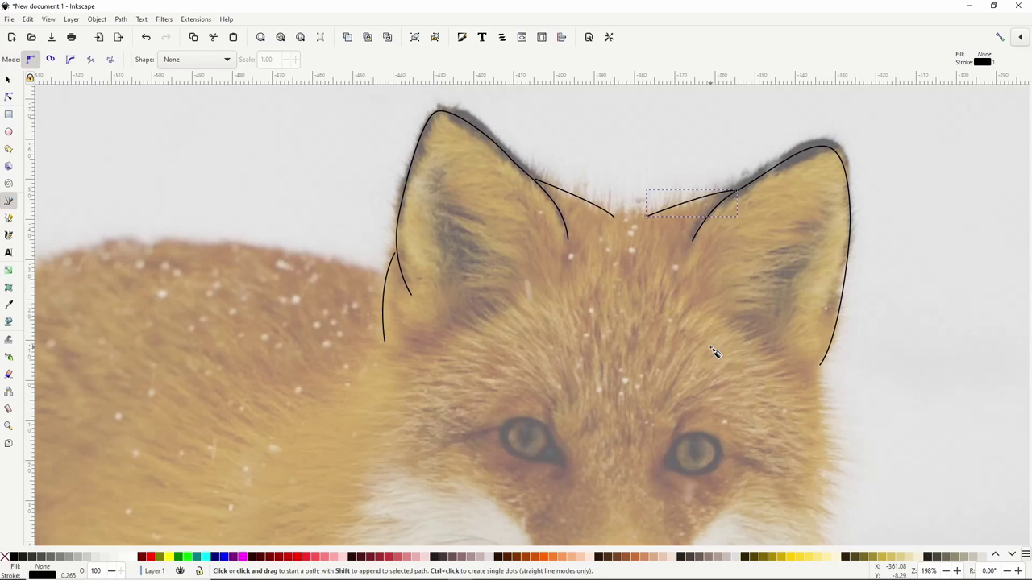
- Trace the left-hand cheek fur as an open zigzag of straight segments from below the ear around the white cheek toward the mouth
scroll(714, 352, "down", 1, "ctrl")
scroll(691, 380, "down", 3)
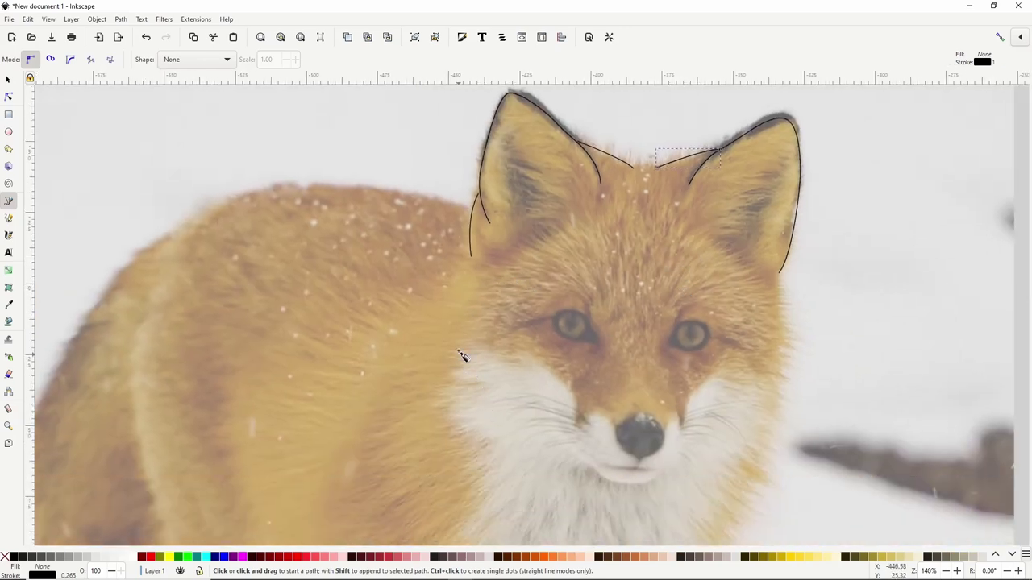
left_click(475, 315)
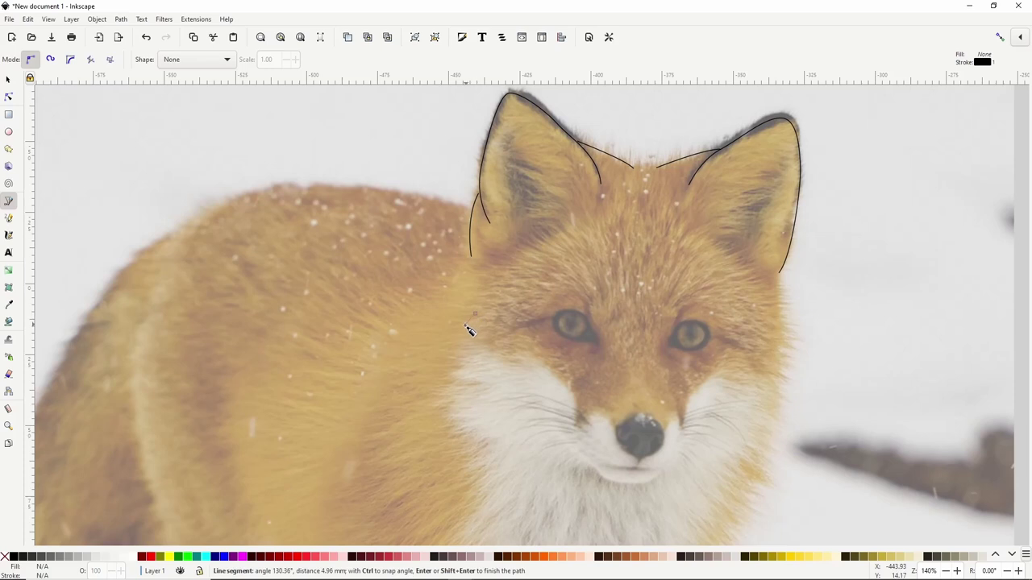
left_click(461, 326)
left_click(465, 341)
left_click(452, 348)
left_click(461, 355)
left_click(452, 396)
left_click(444, 405)
left_click(455, 409)
left_click(450, 428)
left_click(465, 439)
left_click(486, 445)
left_click(494, 455)
left_click(502, 445)
left_click(508, 455)
left_click(516, 449)
left_click(532, 458)
left_click(540, 449)
left_click(548, 457)
left_click(555, 445)
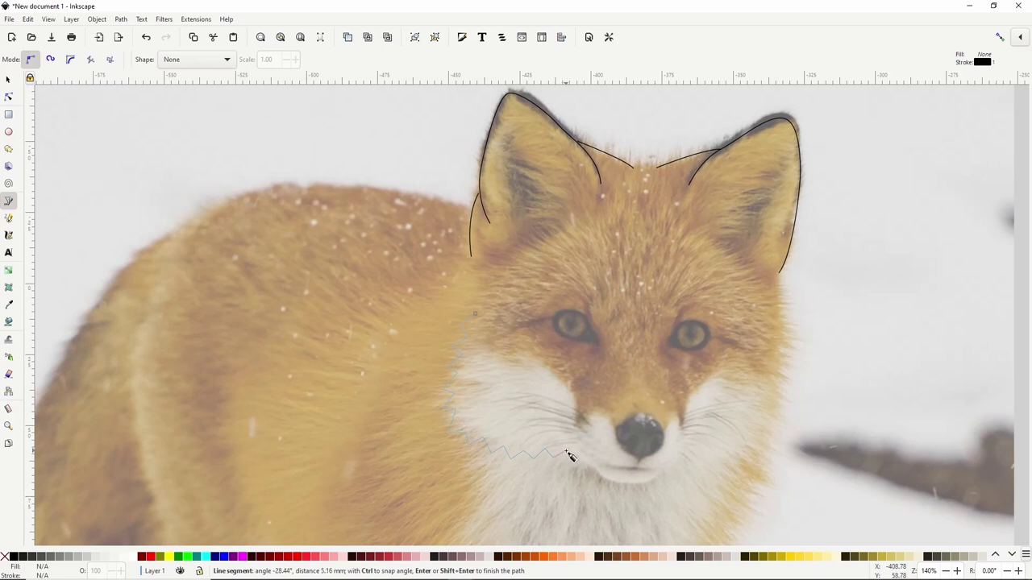
double_click(568, 456)
scroll(597, 391, "down", 2)
scroll(597, 391, "right", 2)
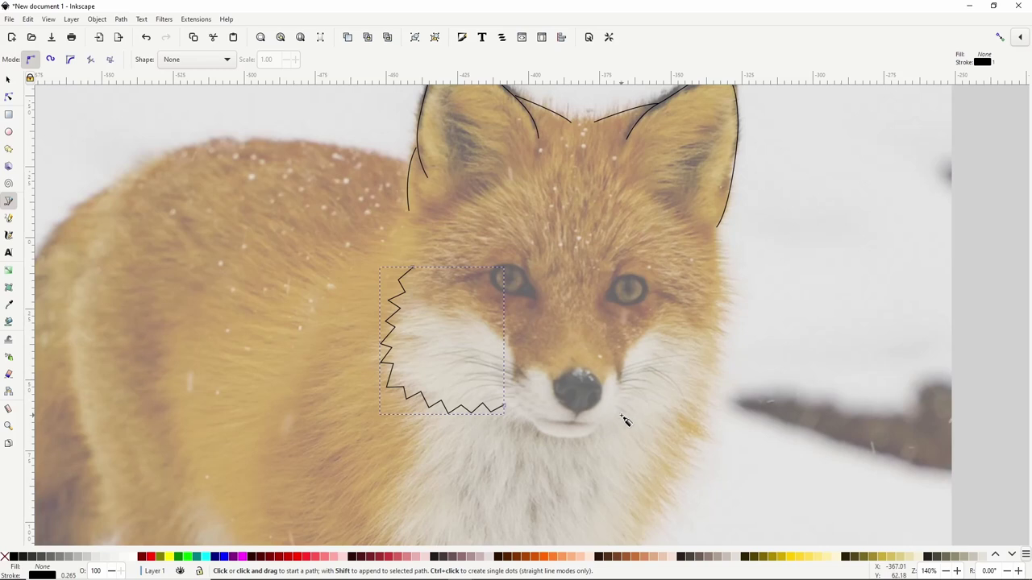
- Trace the right-hand cheek fur as an open zigzag of straight segments from beside the mouth up around the white cheek
left_click(620, 418)
left_click(633, 423)
left_click(638, 414)
left_click(645, 417)
left_click(653, 406)
left_click(665, 408)
left_click(668, 395)
left_click(680, 399)
left_click(681, 387)
left_click(696, 383)
left_click(689, 370)
left_click(698, 362)
left_click(694, 342)
left_click(702, 337)
left_click(692, 321)
double_click(690, 311)
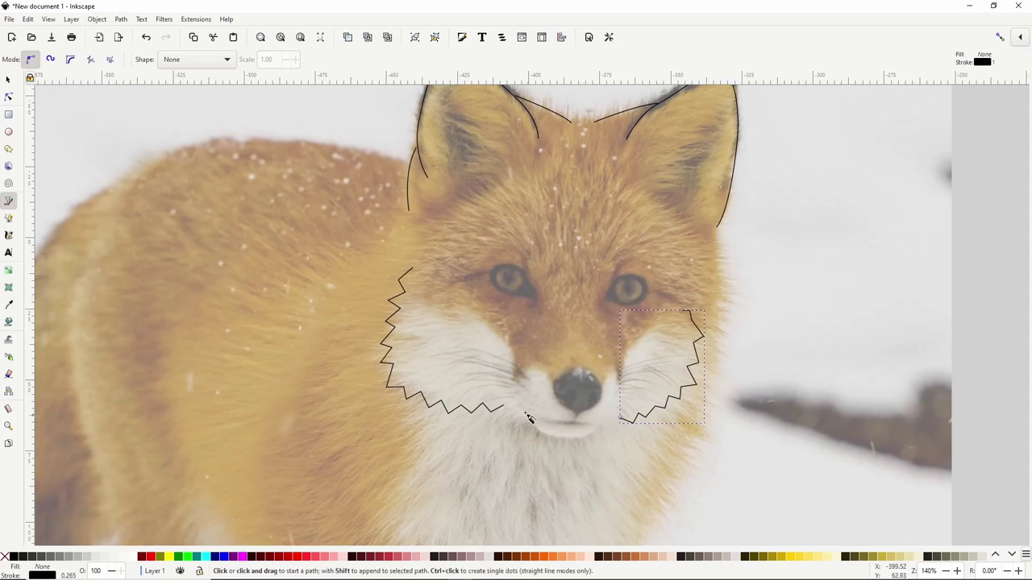
- Draw an open U-shaped curve for the muzzle from the left-hand cheek down under the chin and up to the right-hand cheek
left_click(472, 351)
left_click_drag(500, 400, 581, 438)
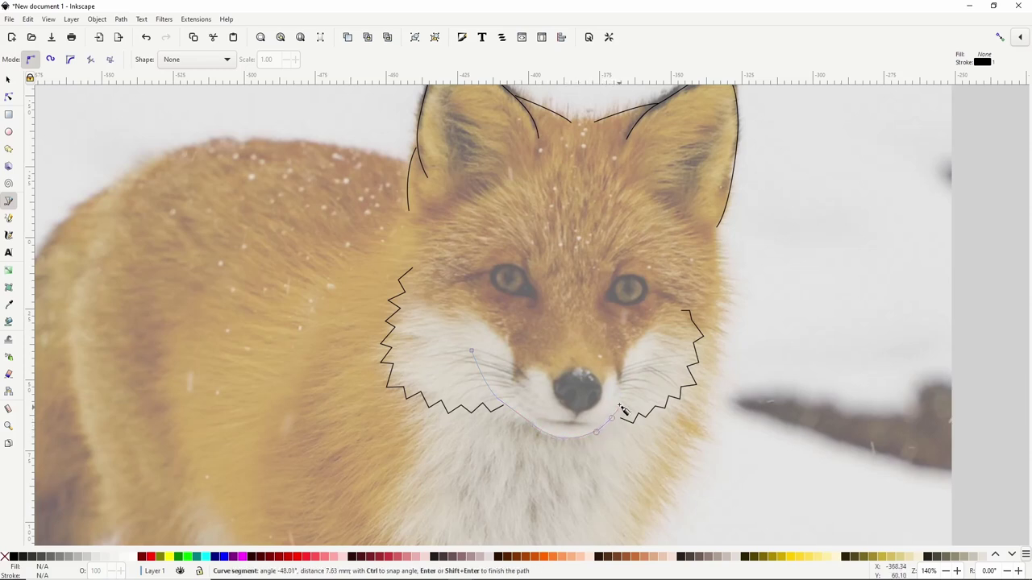
left_click_drag(636, 370, 655, 363)
key("Return")
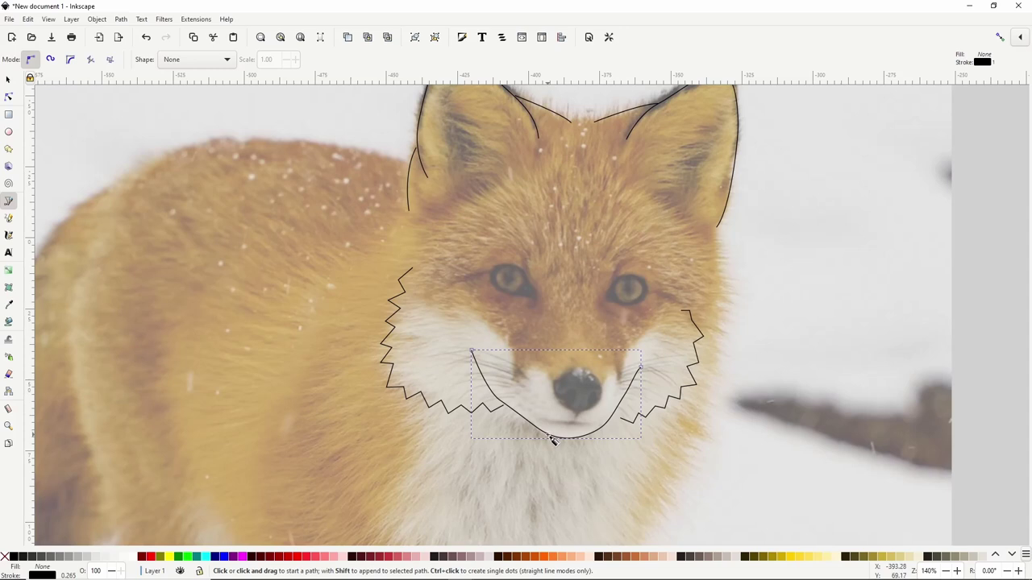
- Trace the fox's mouth as an open curve of two shallow arcs that meet in a cusp below the nose
scroll(553, 436, "up", 1)
left_click(534, 414)
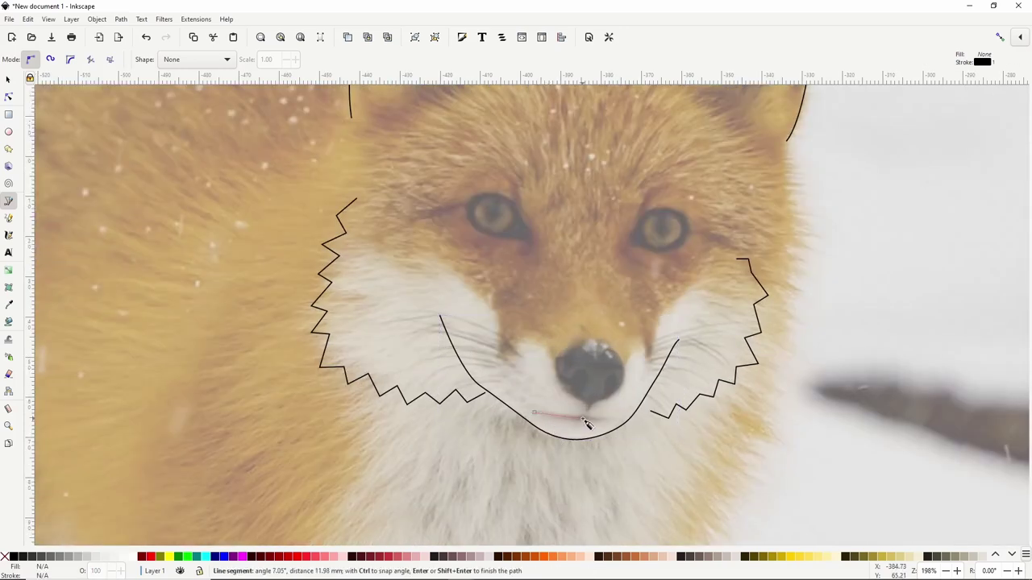
left_click_drag(589, 419, 596, 415)
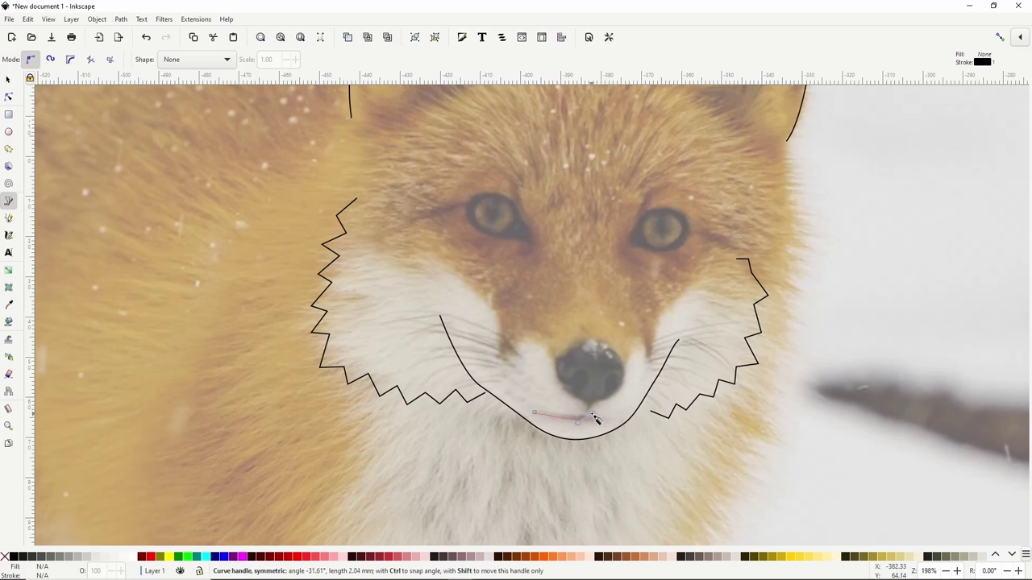
left_click_drag(595, 419, 594, 427)
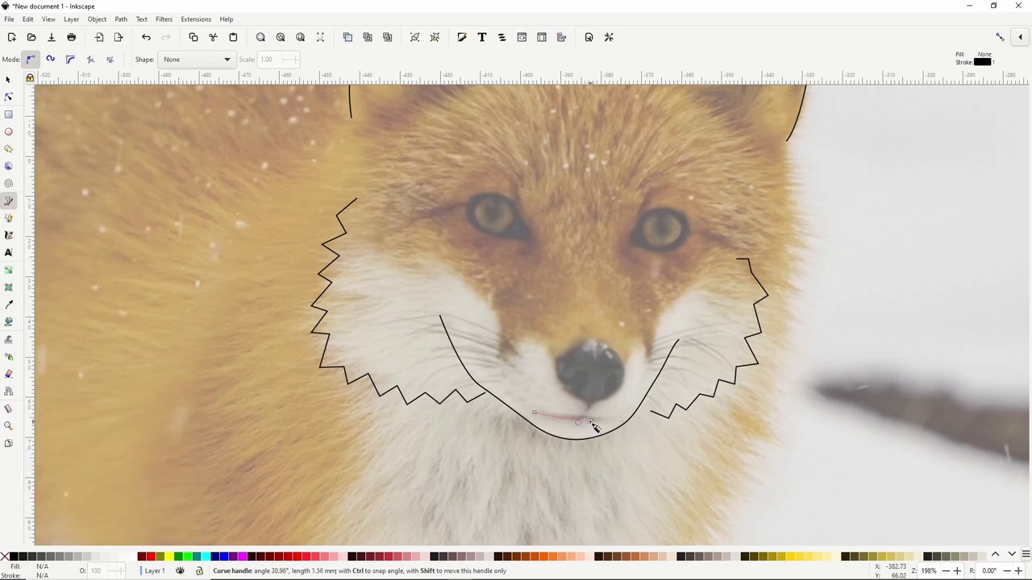
left_click_drag(593, 427, 613, 420)
key("Return")
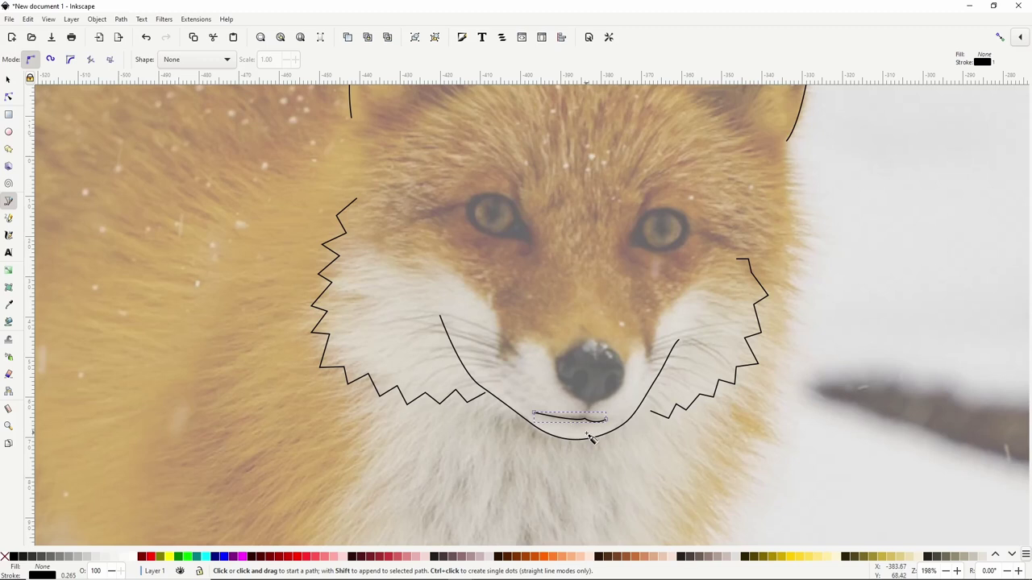
- Refine the mouth line by raising its left-hand end node slightly, bending the curve there, and extending its right-hand end
scroll(591, 438, "up", 1)
scroll(581, 433, "up", 2)
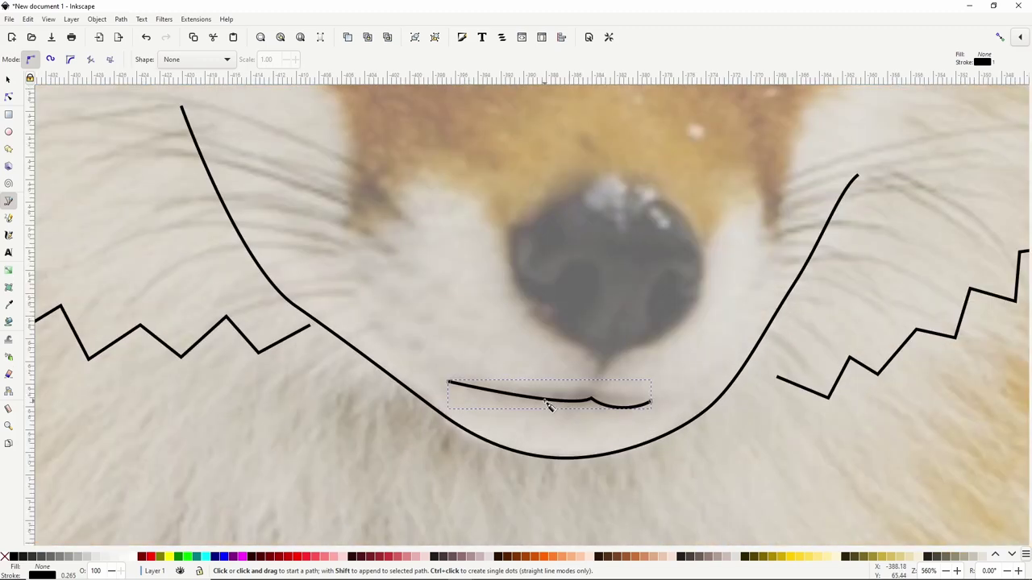
scroll(545, 408, "down", 1)
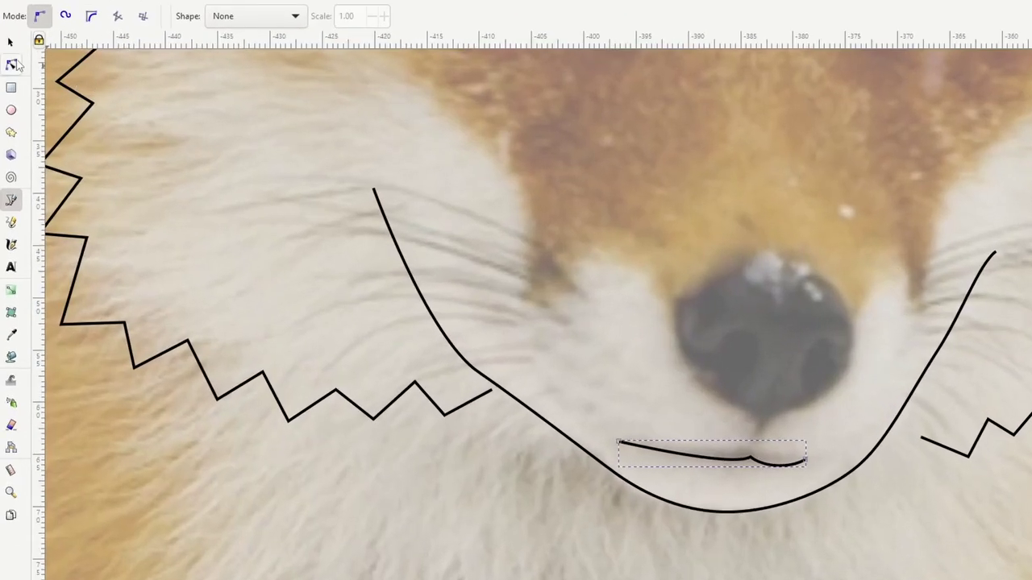
left_click(9, 97)
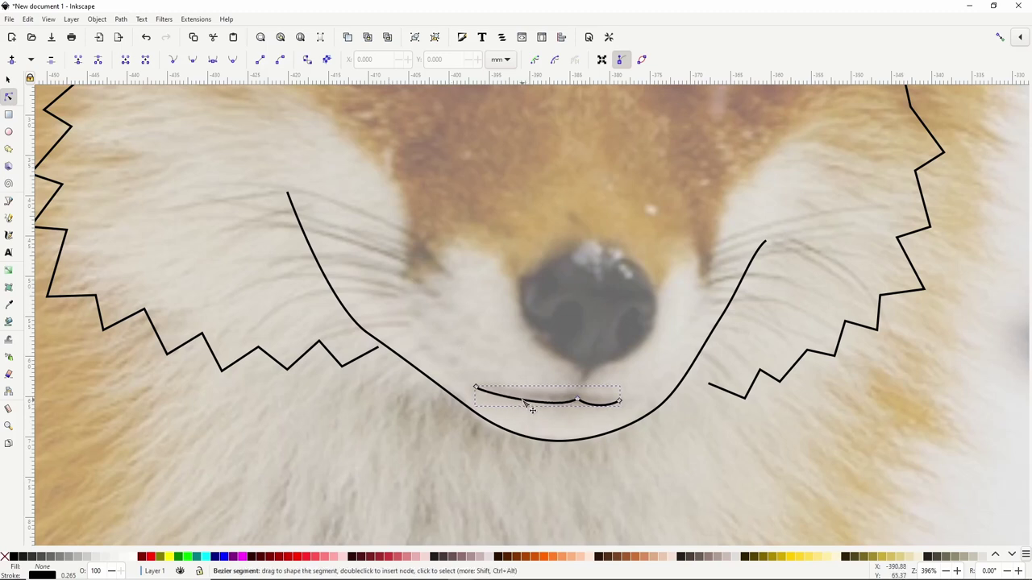
left_click(476, 389)
left_click_drag(477, 388, 479, 392)
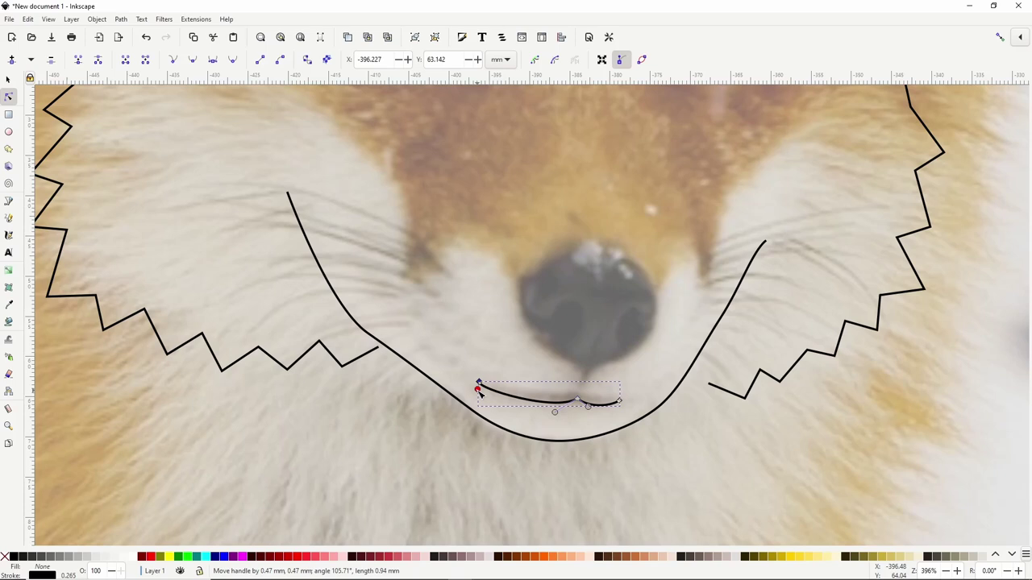
left_click_drag(592, 406, 627, 401)
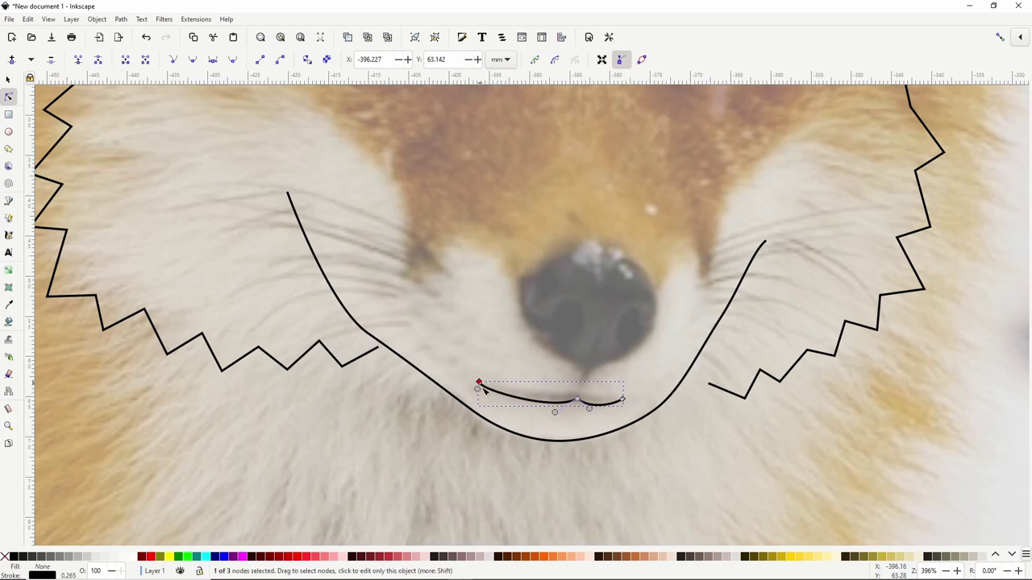
left_click(479, 384)
left_click(506, 353)
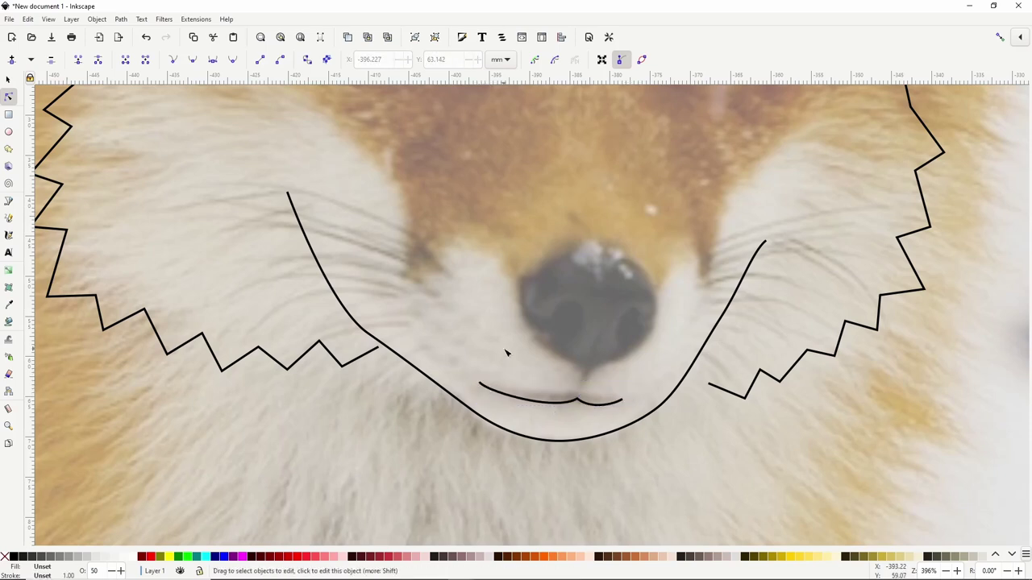
- Trace the fox's nose with the Pen tool as a closed, rounded shape
left_click(9, 201)
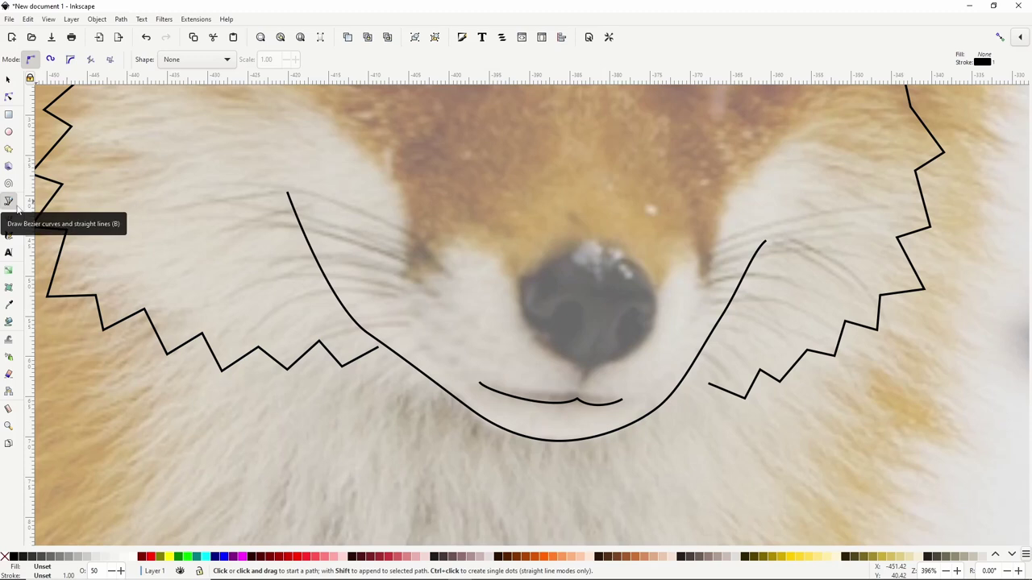
left_click(523, 291)
left_click_drag(588, 371, 556, 241)
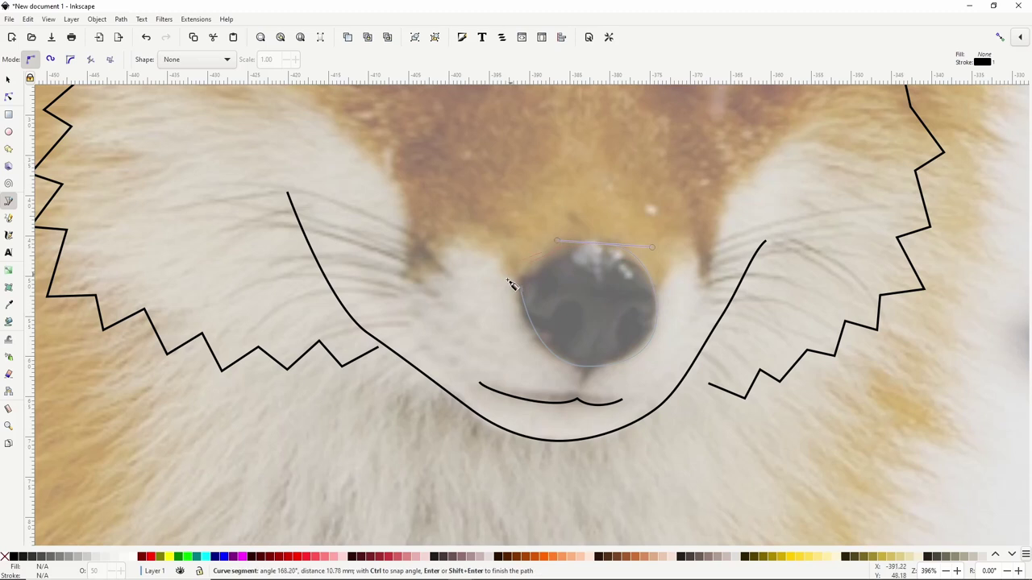
left_click_drag(524, 291, 524, 325)
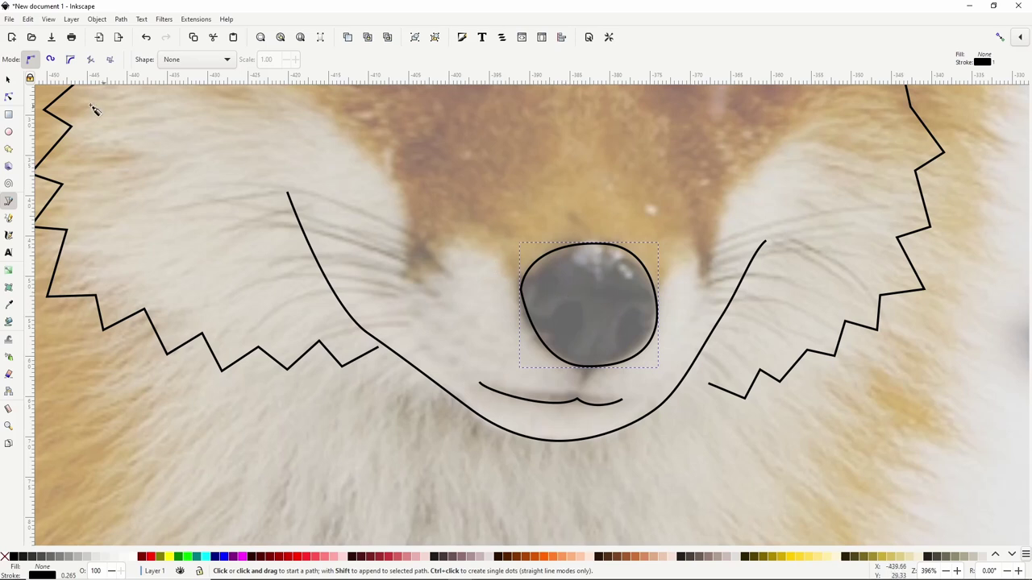
- Make the nose outline's left-hand node smooth and adjust its handles to follow the nose edge
left_click(8, 97)
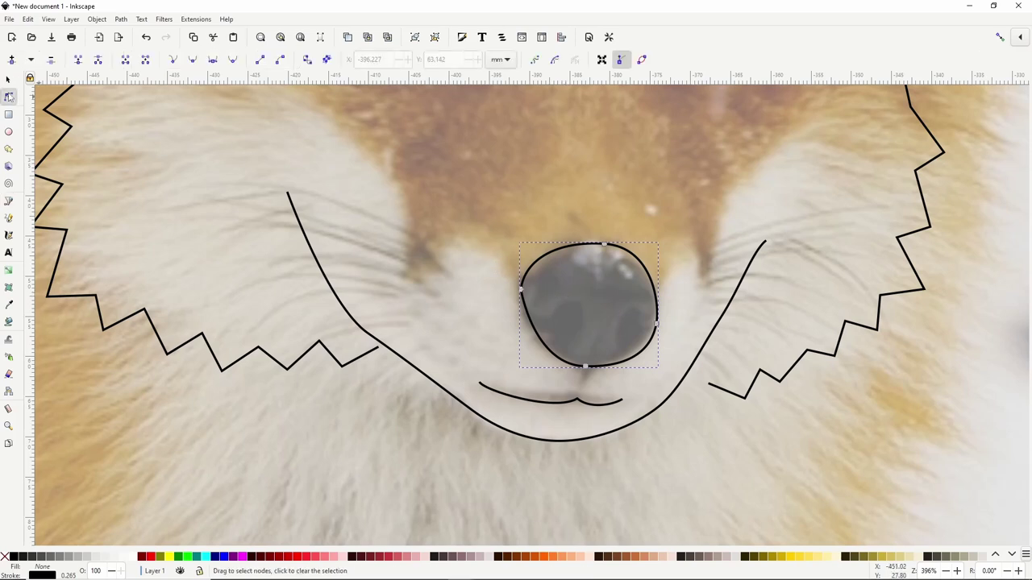
left_click(523, 292)
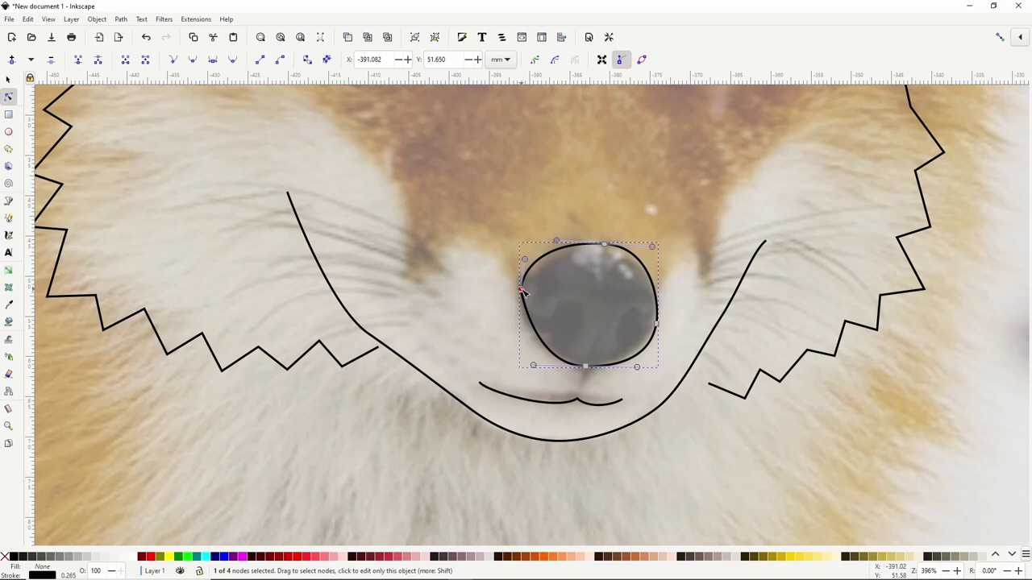
mouse_move(523, 290)
left_mouse_down()
mouse_move(526, 262)
mouse_move(527, 281)
mouse_move(526, 270)
left_mouse_up()
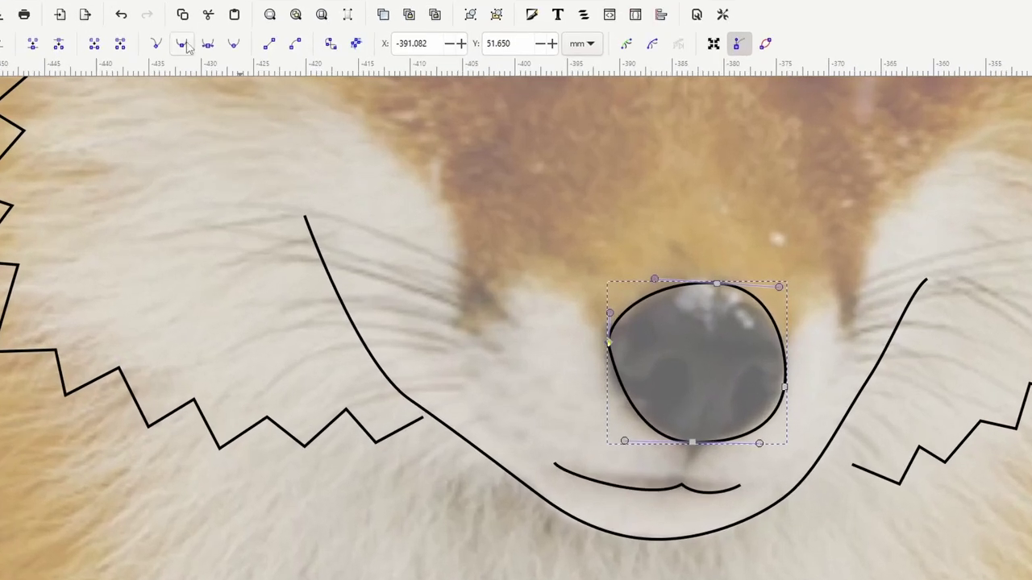
left_click(182, 43)
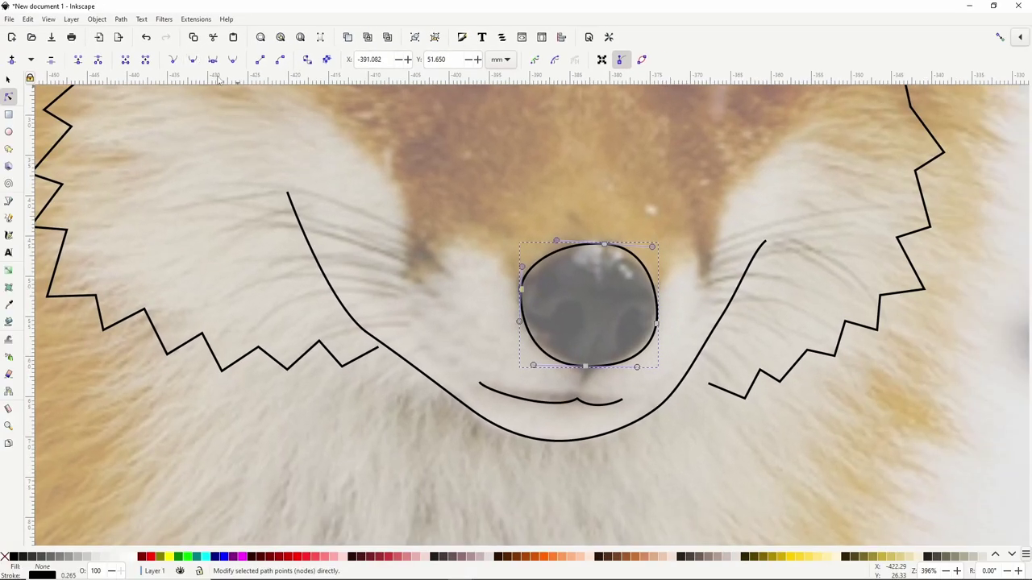
left_click_drag(518, 321, 521, 321)
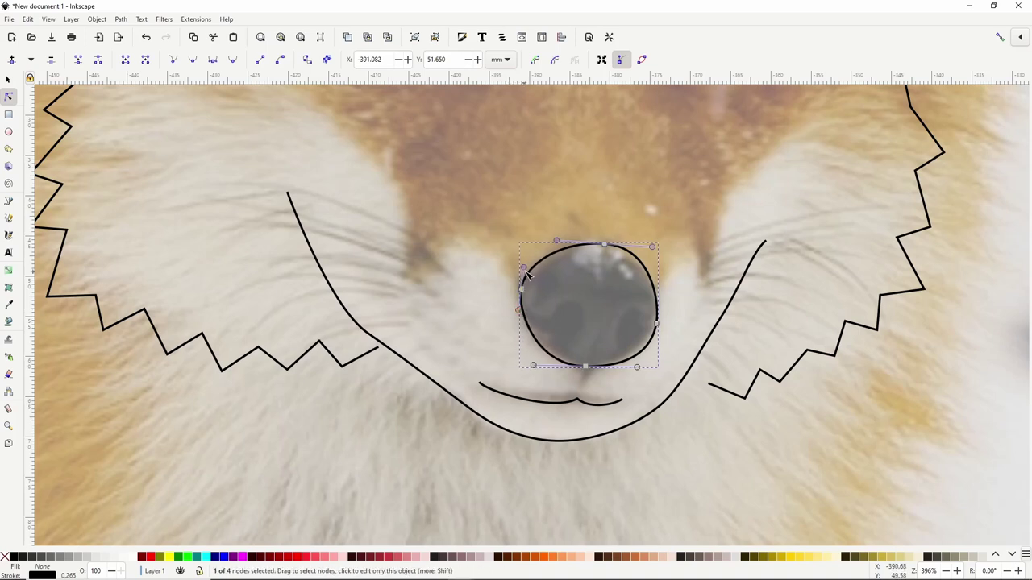
left_click_drag(529, 276, 524, 270)
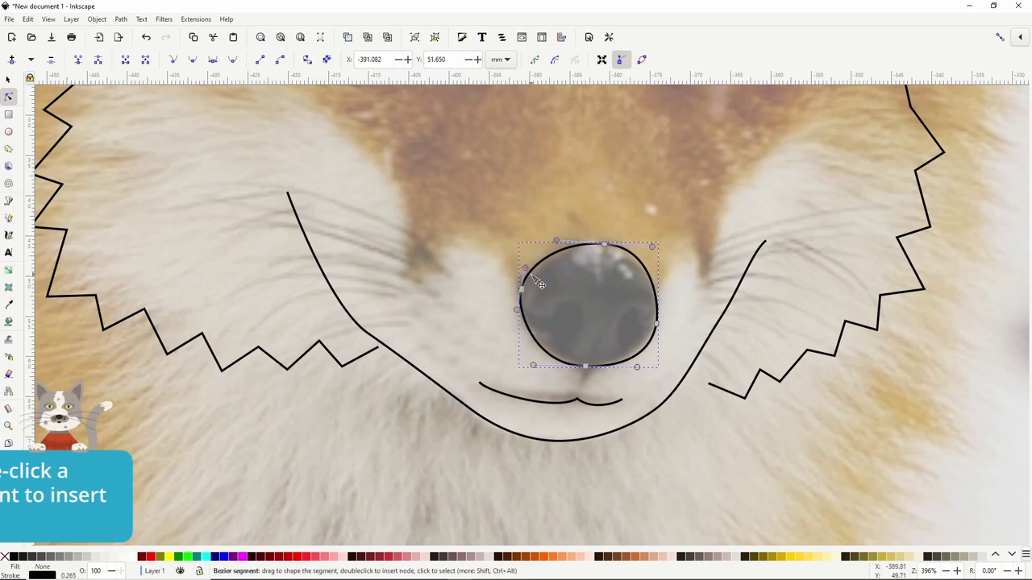
- Insert a node on each lower side of the nose outline and nudge the nodes and handles to fit the photo
double_click(538, 345)
left_click_drag(538, 345, 543, 337)
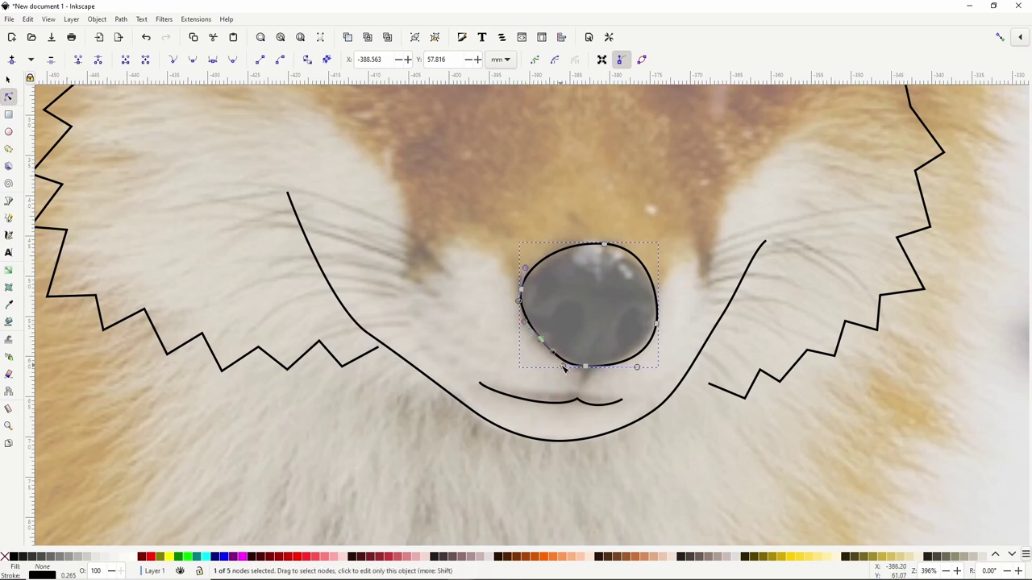
double_click(637, 357)
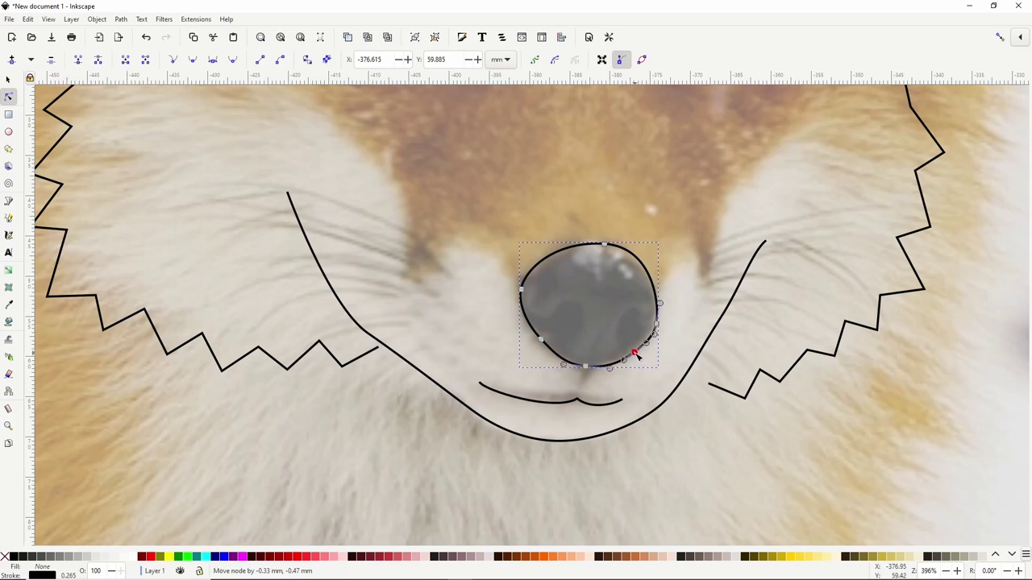
left_click_drag(610, 368, 611, 366)
left_click(608, 248)
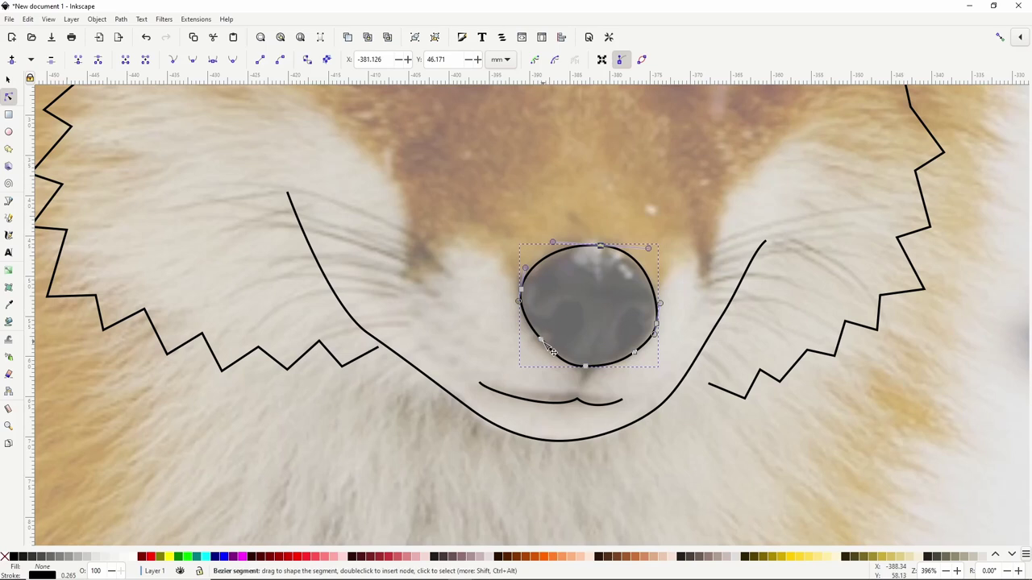
left_click_drag(544, 341, 542, 344)
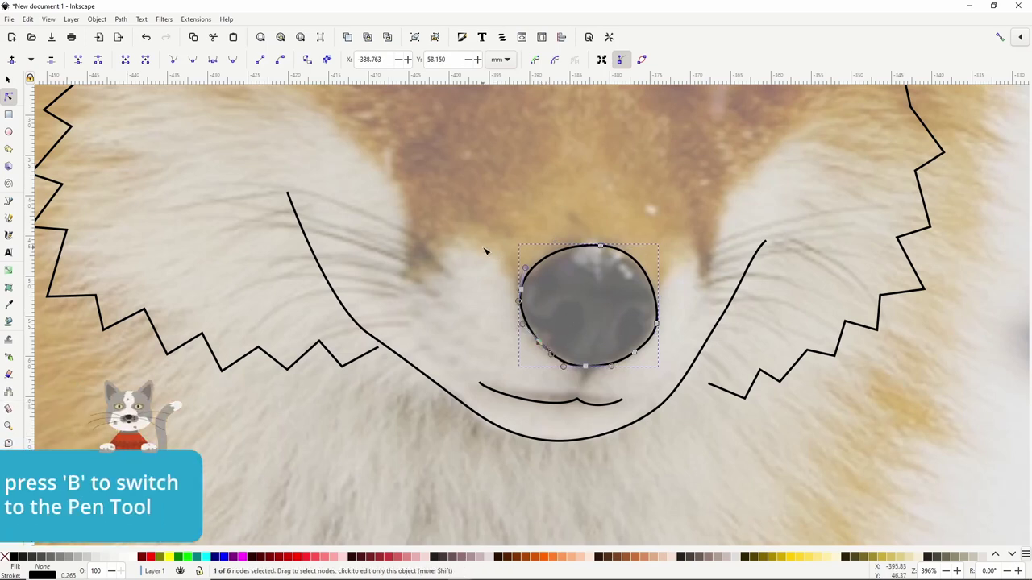
- Draw a short curved line with the Pen tool from the bottom of the nose down to the mouth's cusp
key("b")
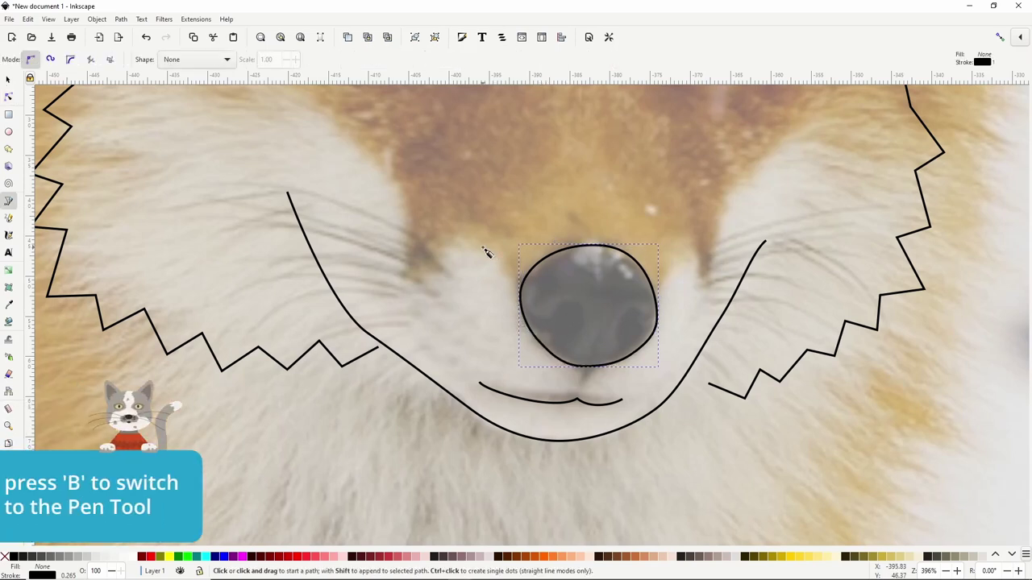
left_click(590, 366)
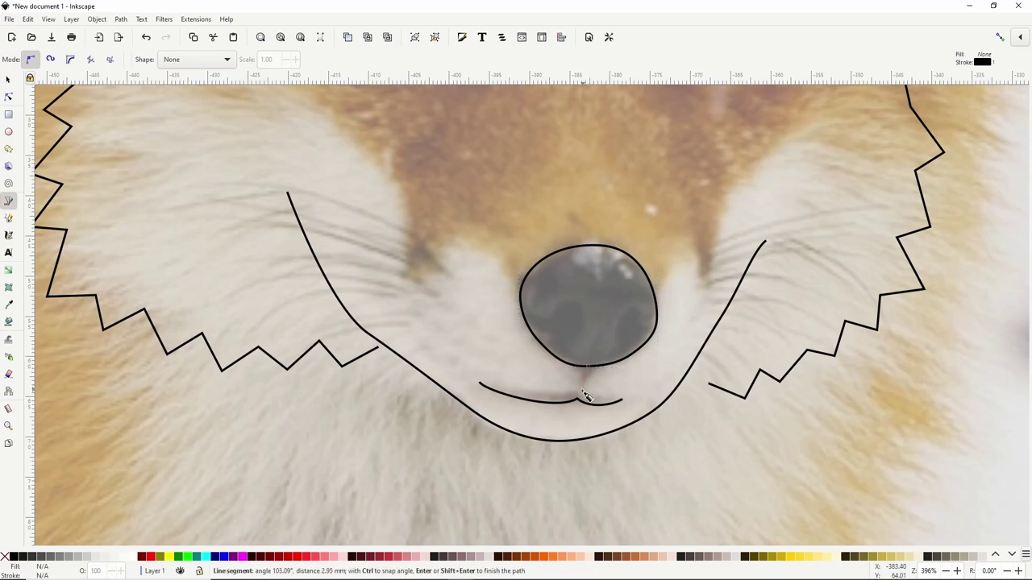
left_click_drag(582, 395, 582, 407)
key("Return")
- Draw an arched open curve along the upper eyelid of the left-hand eye
scroll(579, 292, "down", 1)
scroll(579, 290, "down", 1)
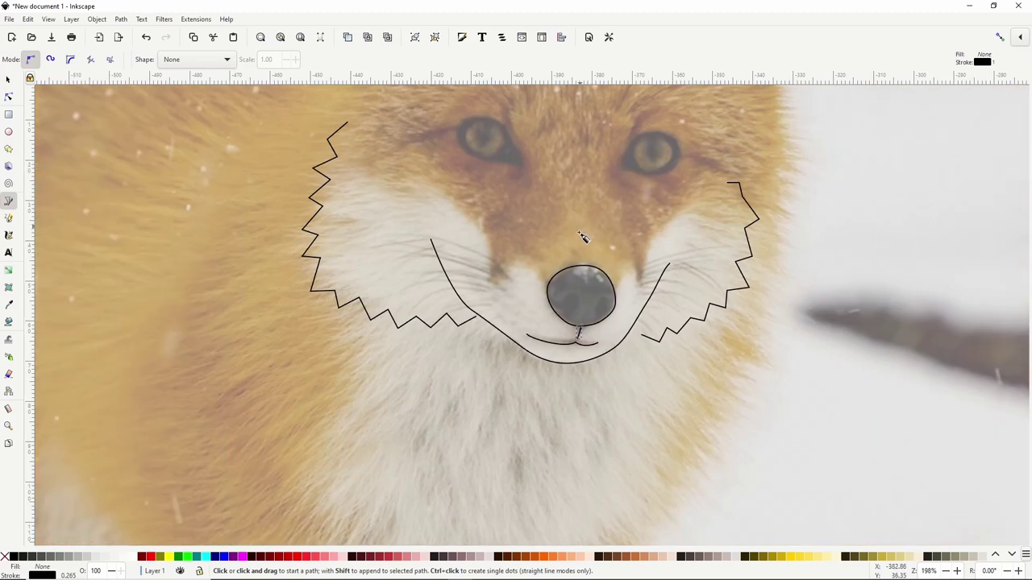
scroll(565, 209, "up", 2)
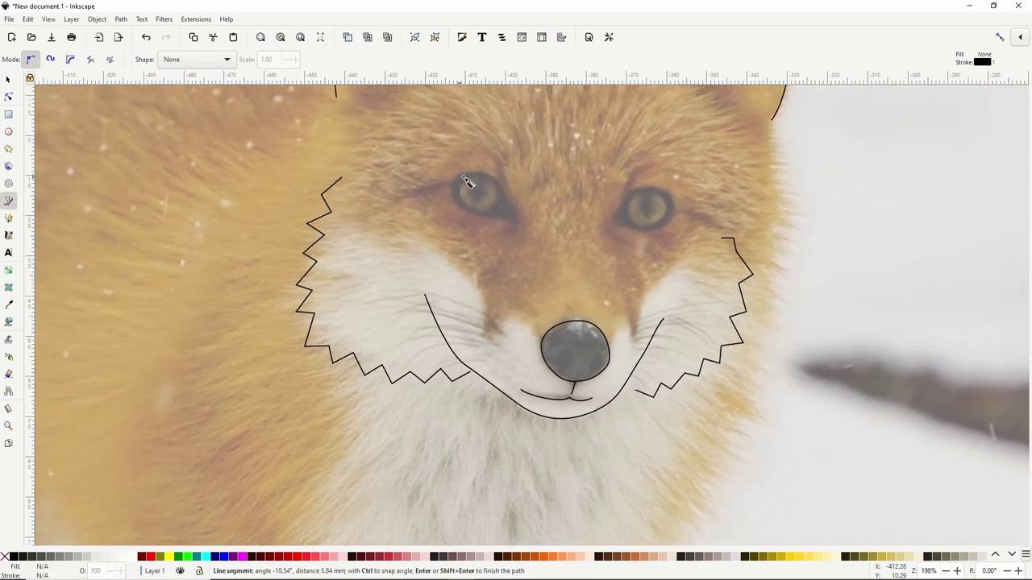
left_click_drag(477, 175, 502, 184)
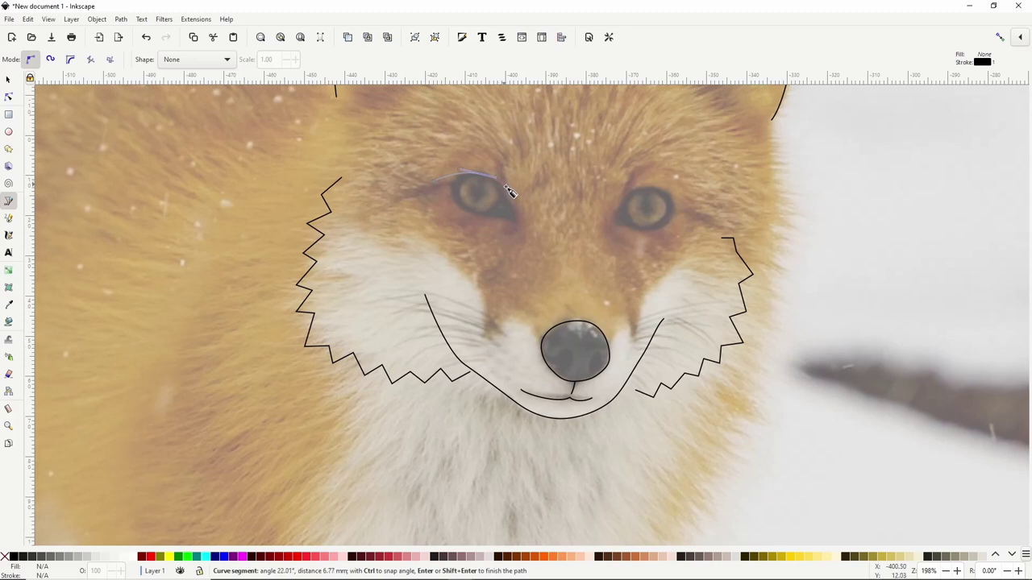
key("Return")
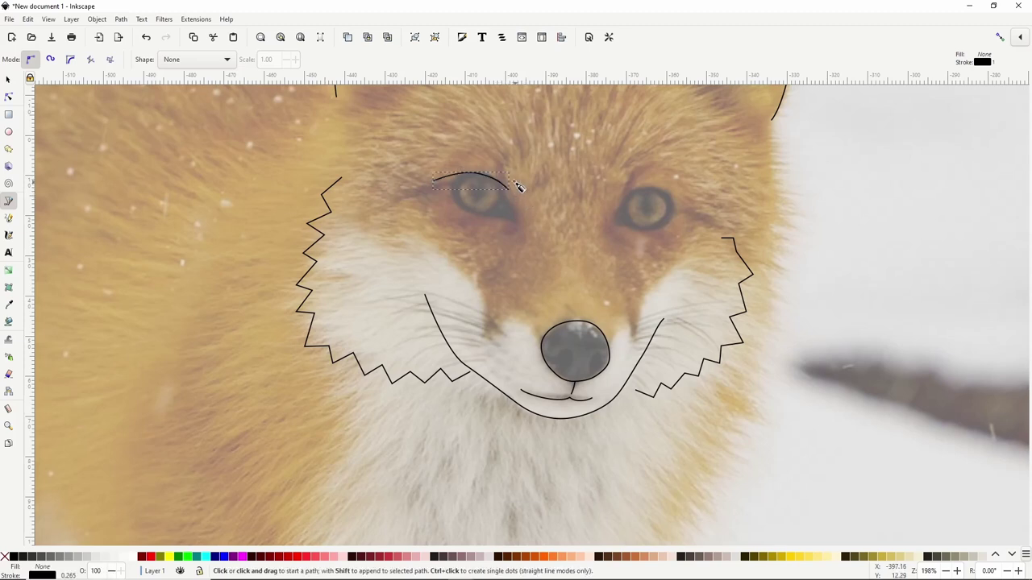
- Draw a curve from above the left-hand eye down past its inner corner toward the bridge of the nose
left_click(489, 151)
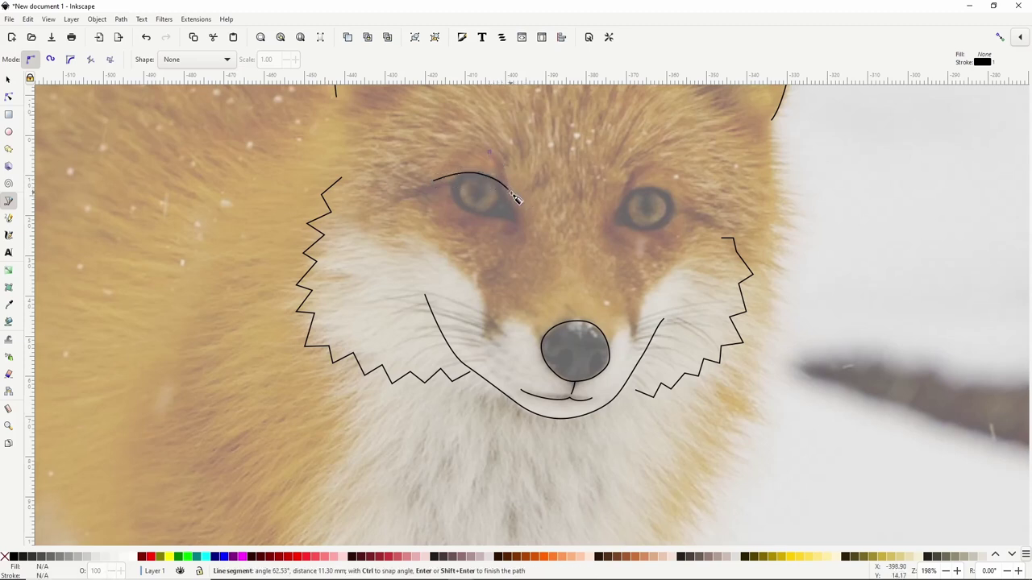
left_click_drag(527, 242, 528, 248)
key("Return")
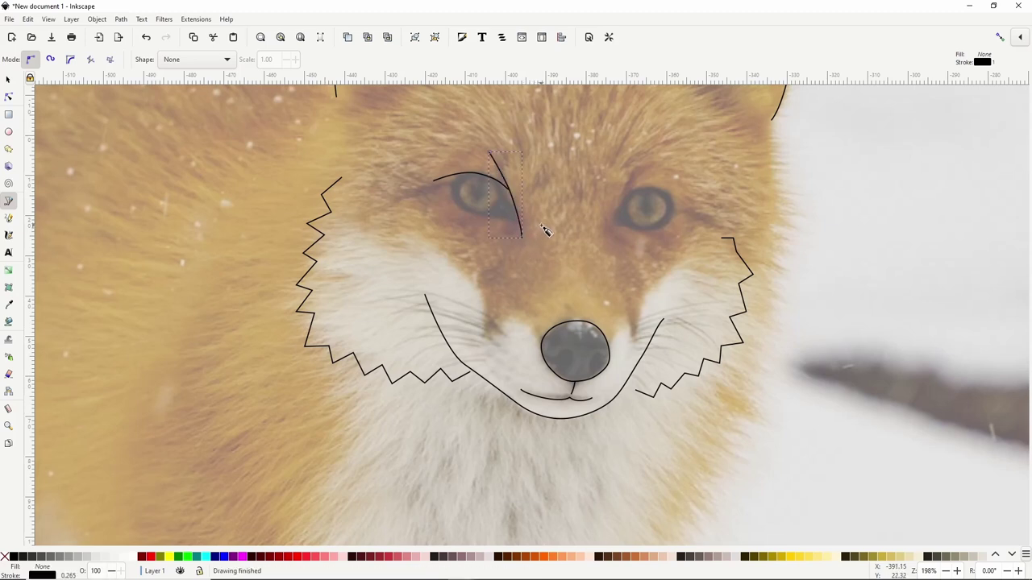
- Draw a closed oval around the left-hand eye, and adjust its node types and handles to fit the photo
left_click(457, 188)
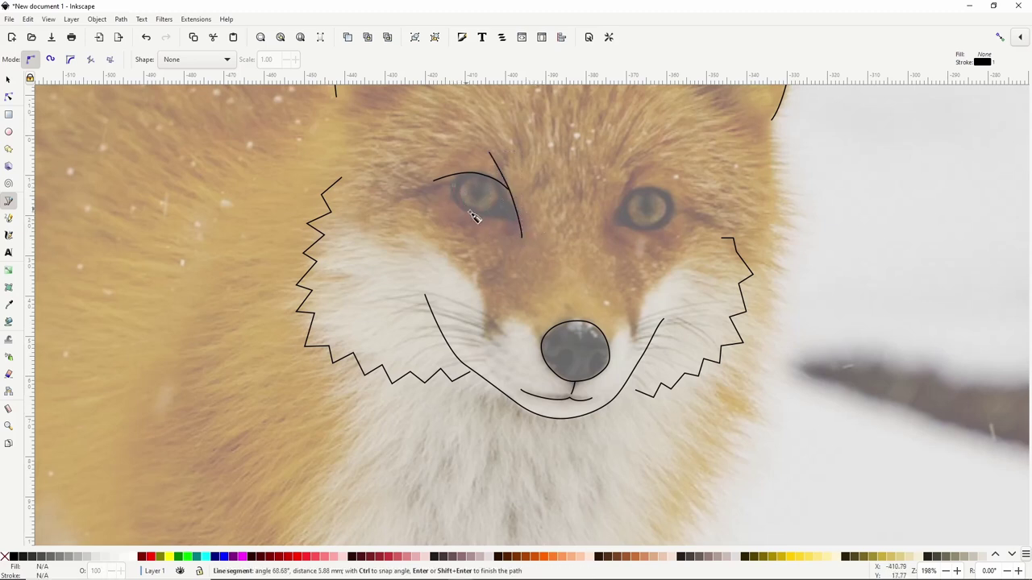
mouse_move(489, 218)
left_mouse_down()
mouse_move(511, 208)
mouse_move(492, 179)
mouse_move(474, 172)
mouse_move(451, 201)
left_mouse_up()
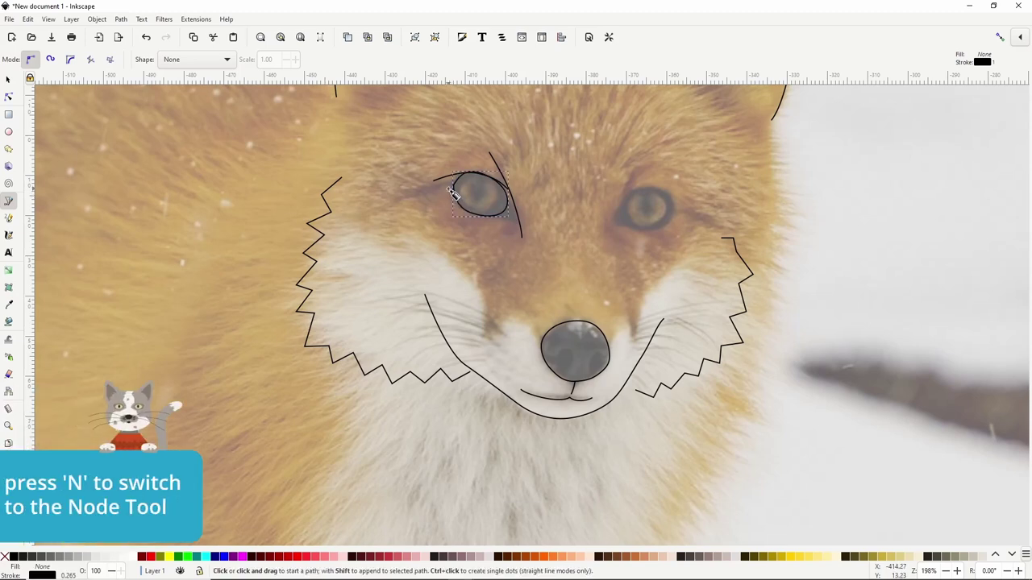
key("n")
scroll(455, 195, "up", 1)
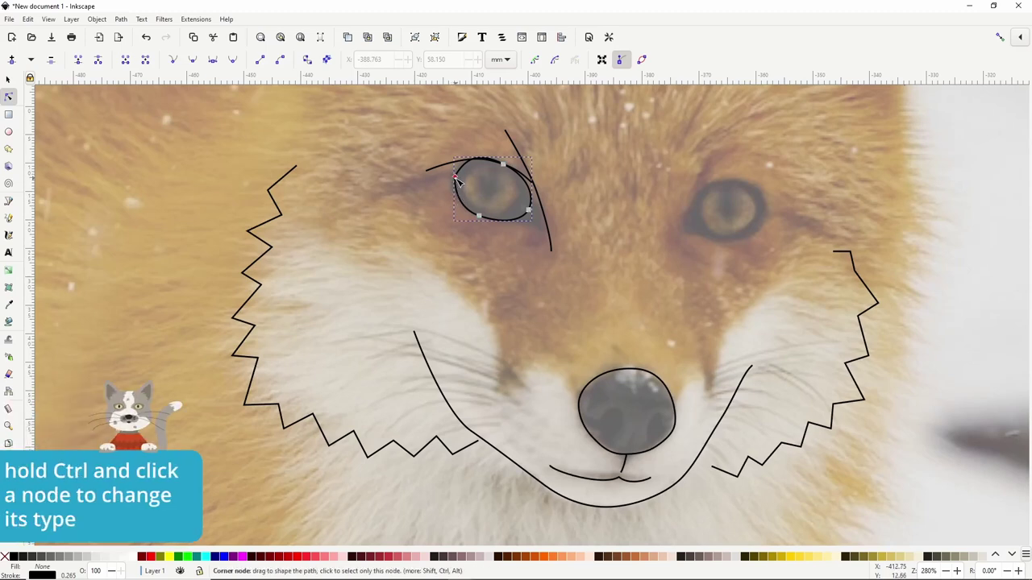
left_click(456, 181, "ctrl")
left_click_drag(448, 194, 458, 208)
left_click(532, 184)
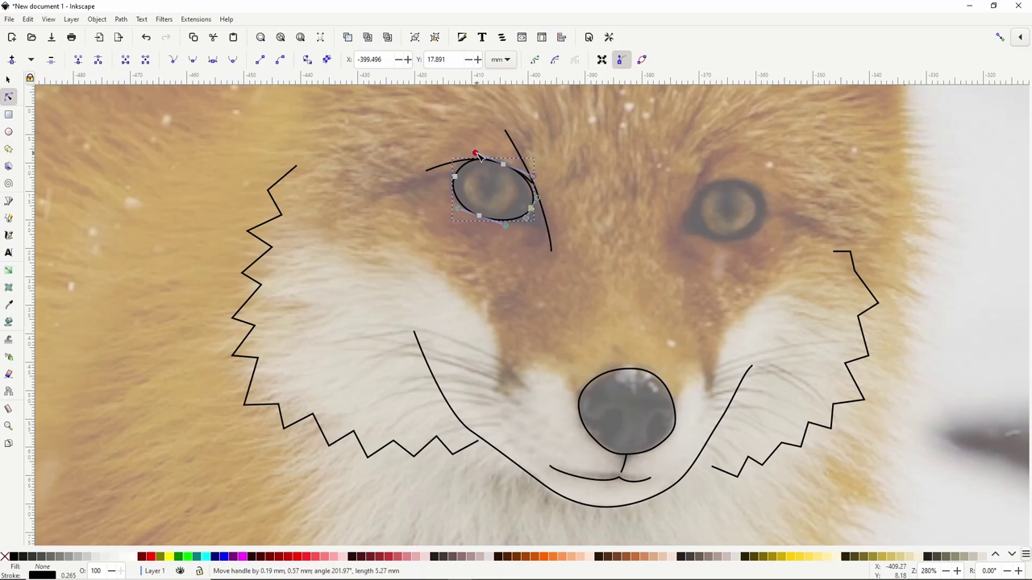
left_click(697, 218)
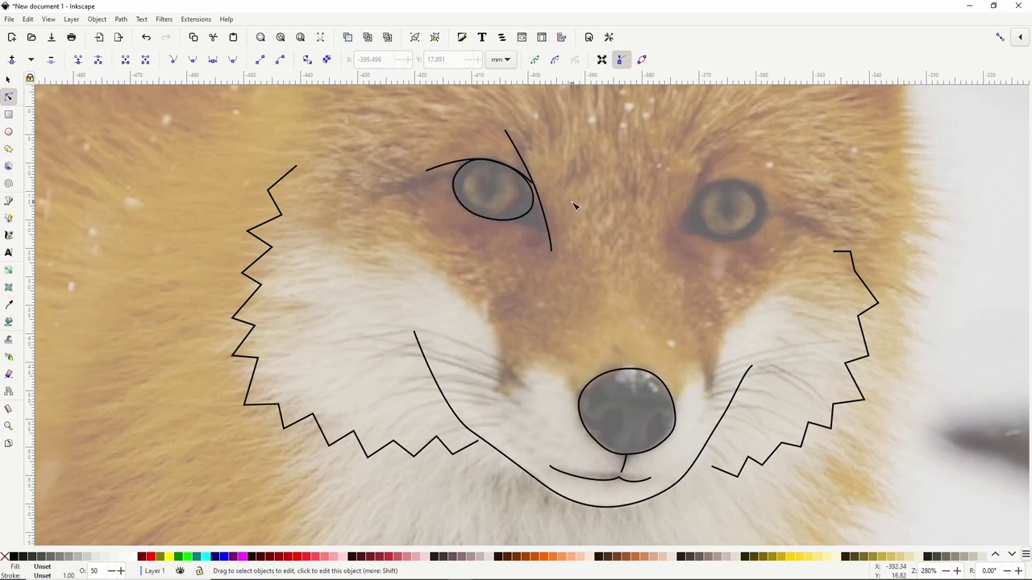
- Duplicate the left-hand eye's oval, upper eyelid curve and inner-corner curve together, and flip the copies horizontally
left_click(7, 79)
left_click(158, 136)
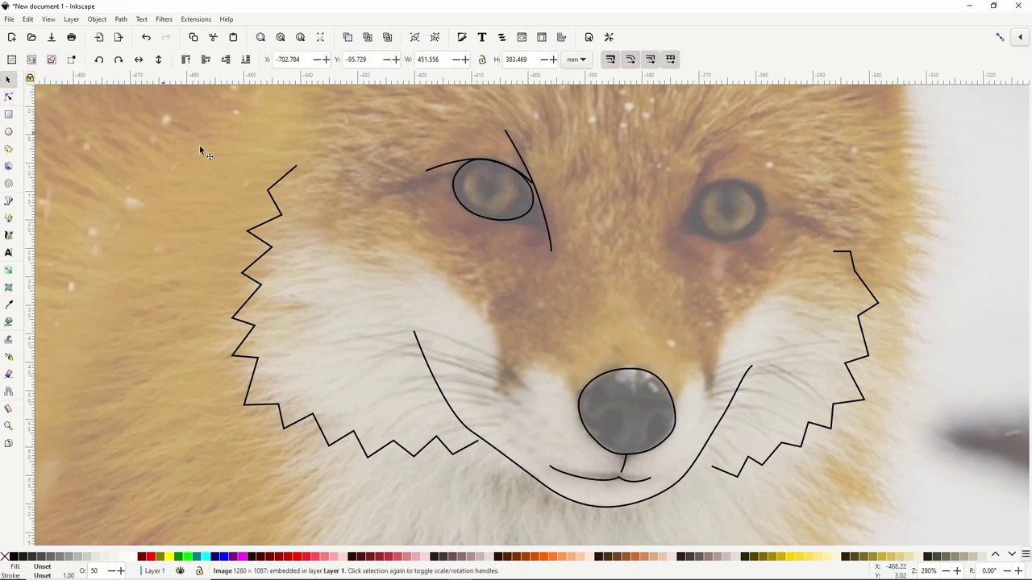
left_click(439, 171)
left_click(481, 217, "shift")
left_click(550, 227, "shift")
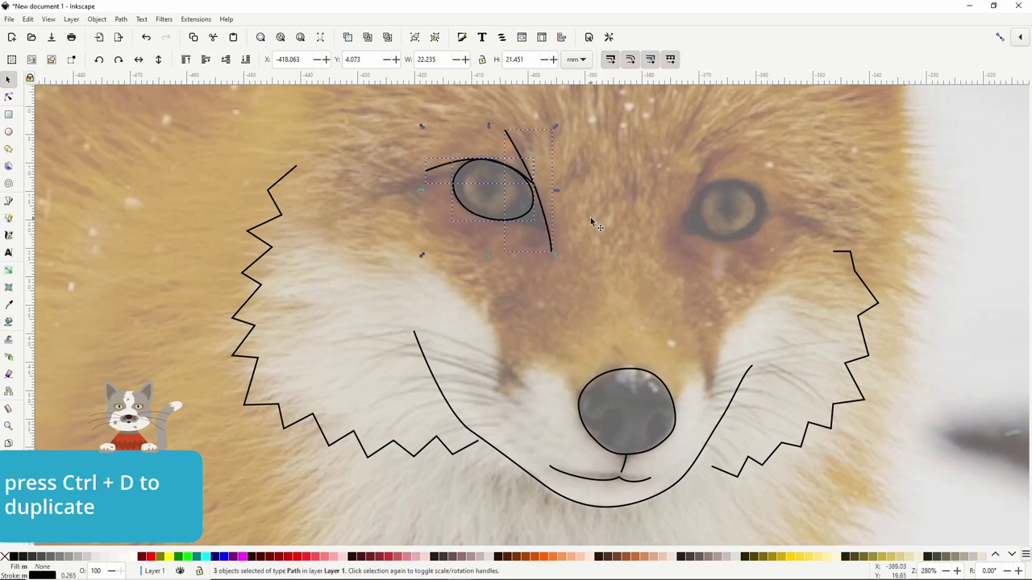
key("h")
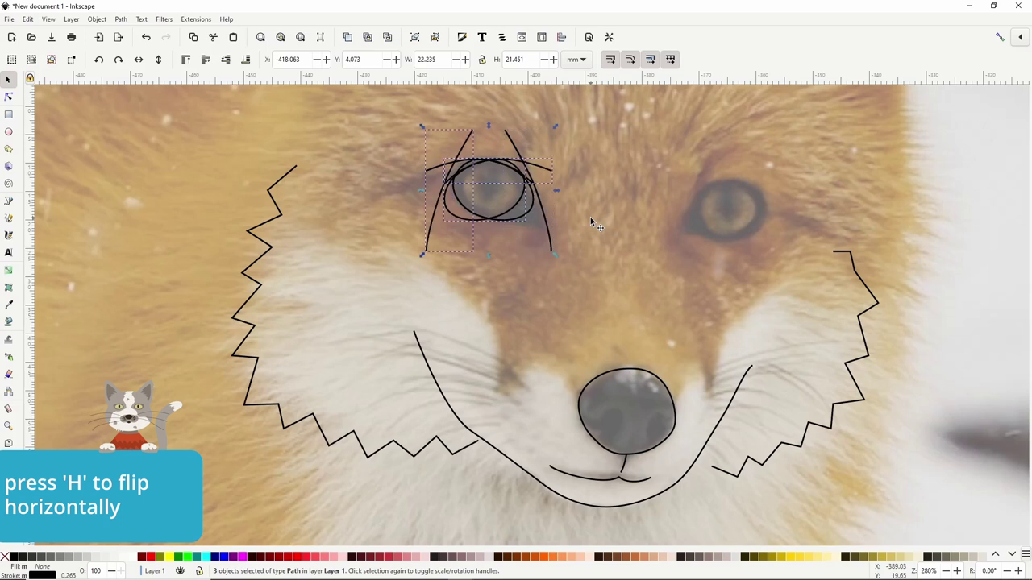
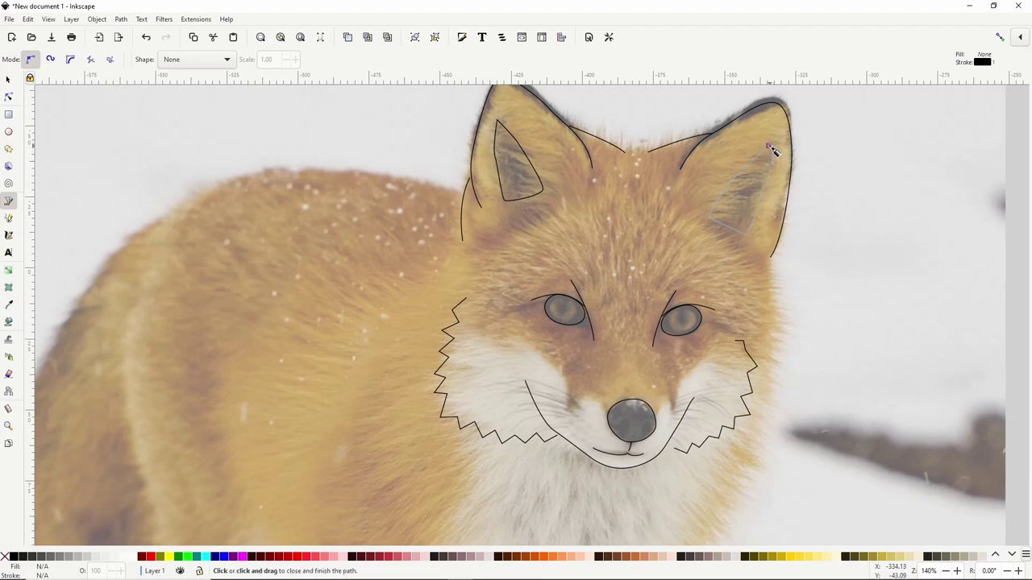
- Close the triangular outline inside the right-hand ear at its upper tip
left_click(769, 147)
- Draw an open zigzag fur line from below the left-hand ear down around the chest and up to the base of the right-hand ear
left_click_drag(692, 310, 667, 205)
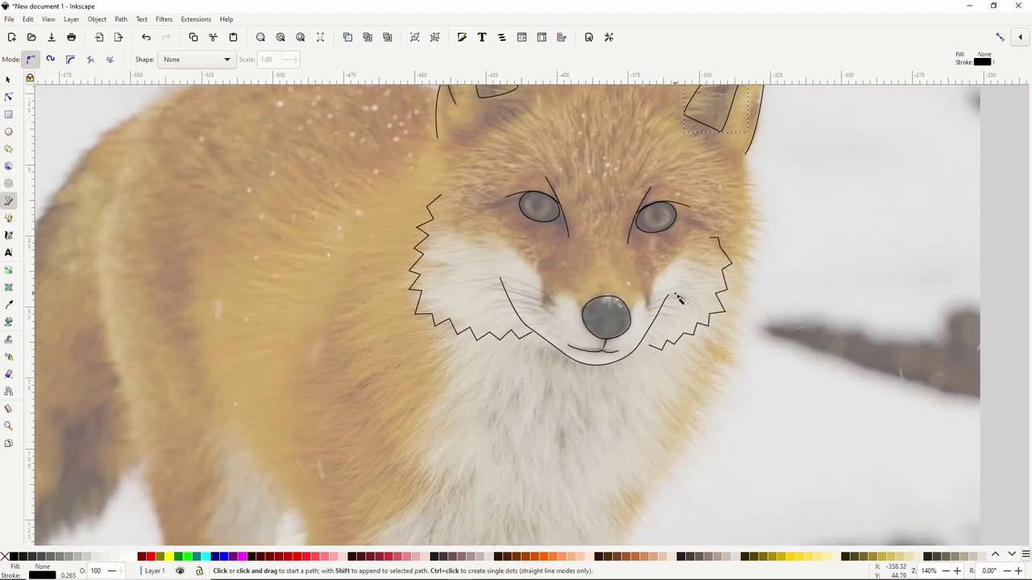
scroll(679, 297, "down", 1)
left_click_drag(616, 361, 611, 283)
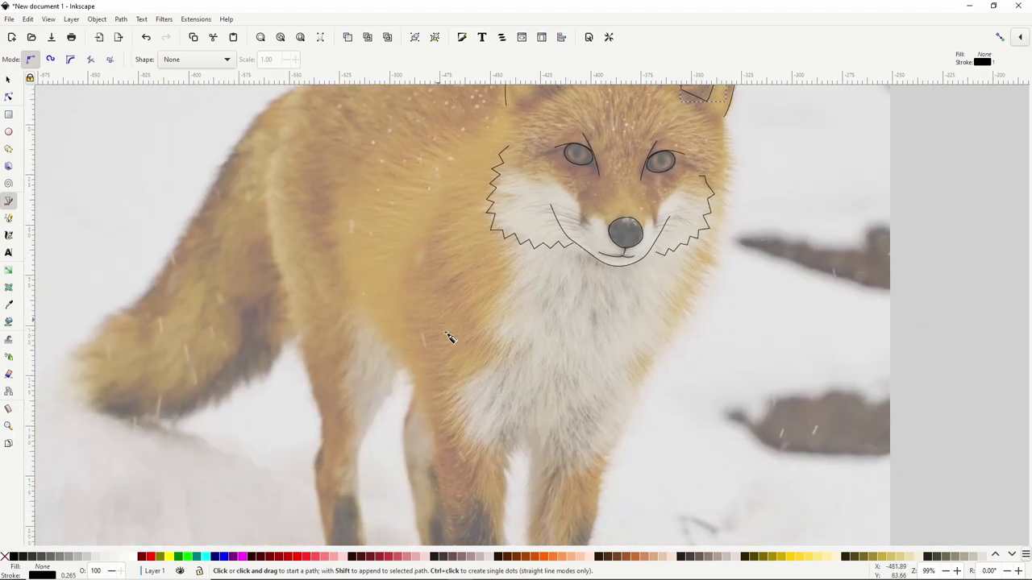
left_click(500, 115)
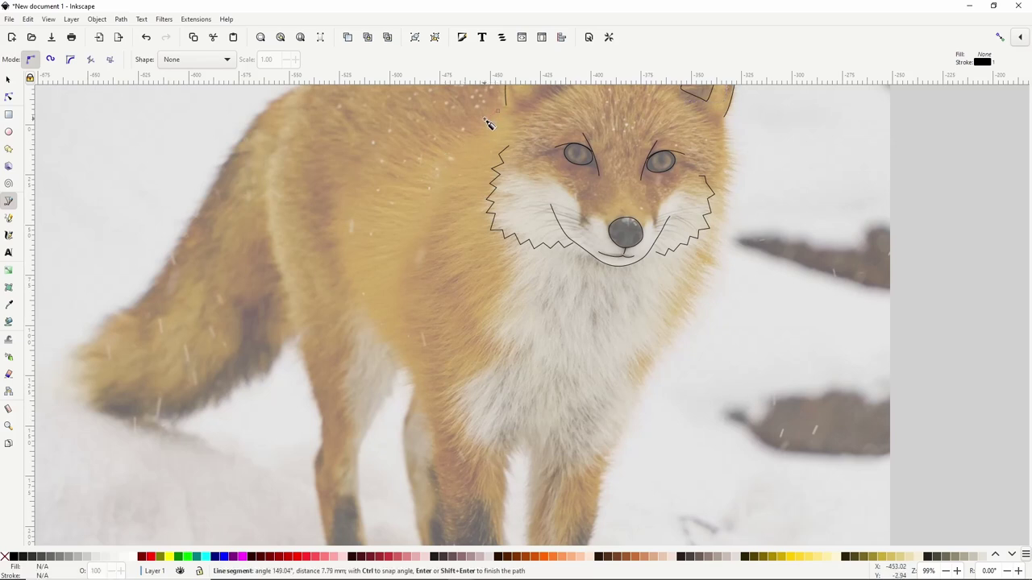
left_click(435, 185)
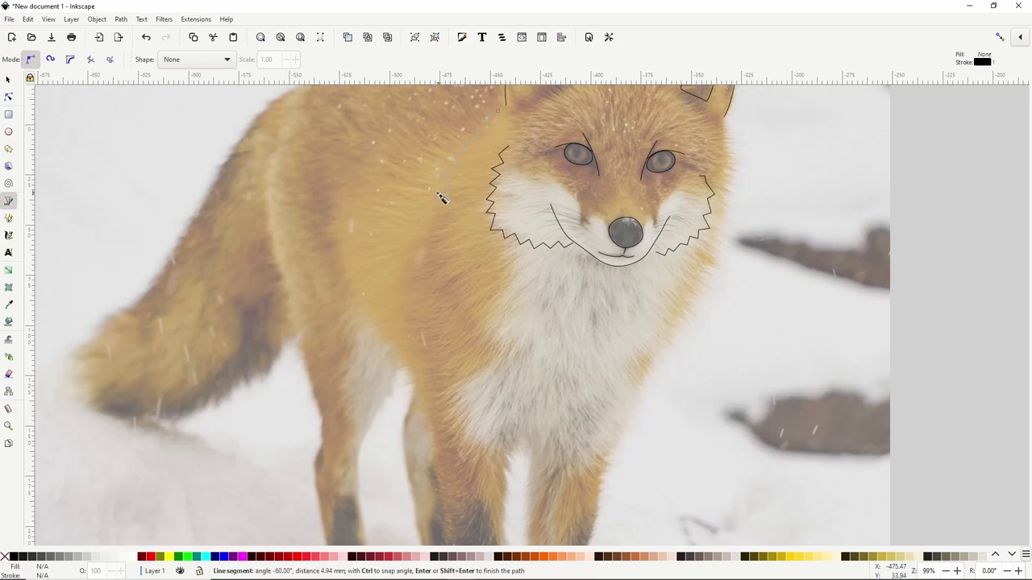
left_click(417, 256)
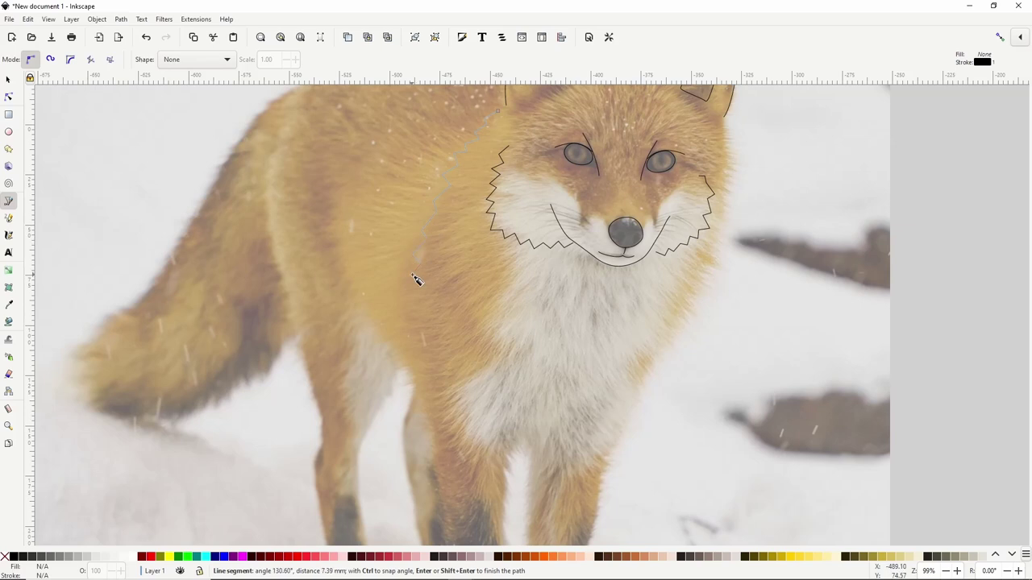
left_click(418, 323)
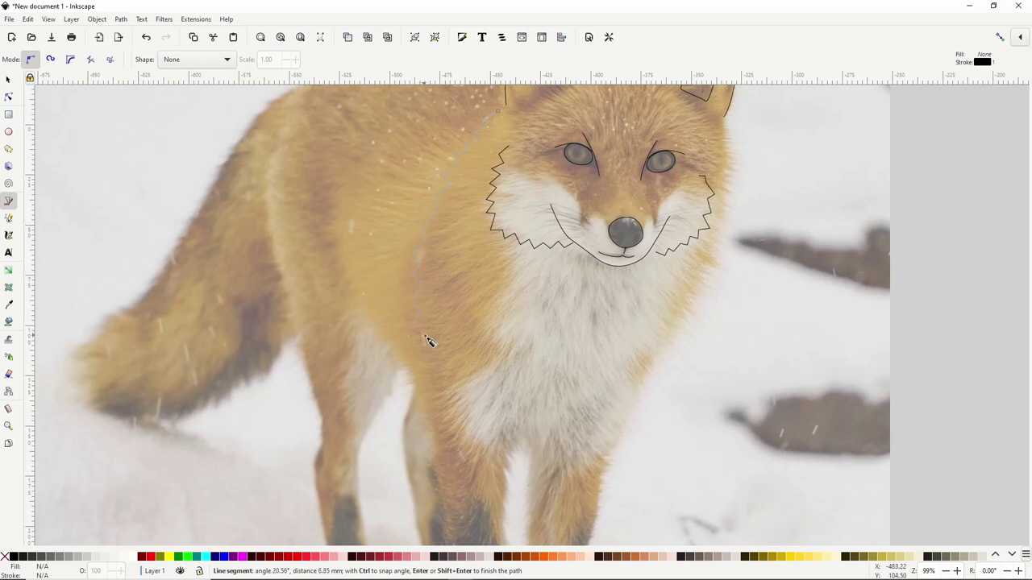
left_click(437, 388)
left_click(468, 462)
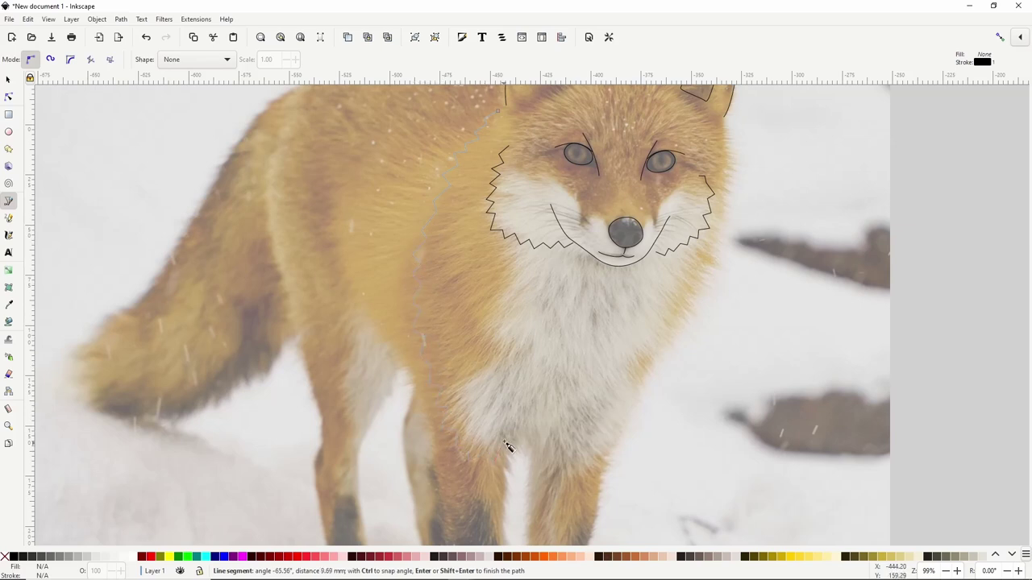
left_click(593, 457)
left_click(668, 344)
left_click(668, 331)
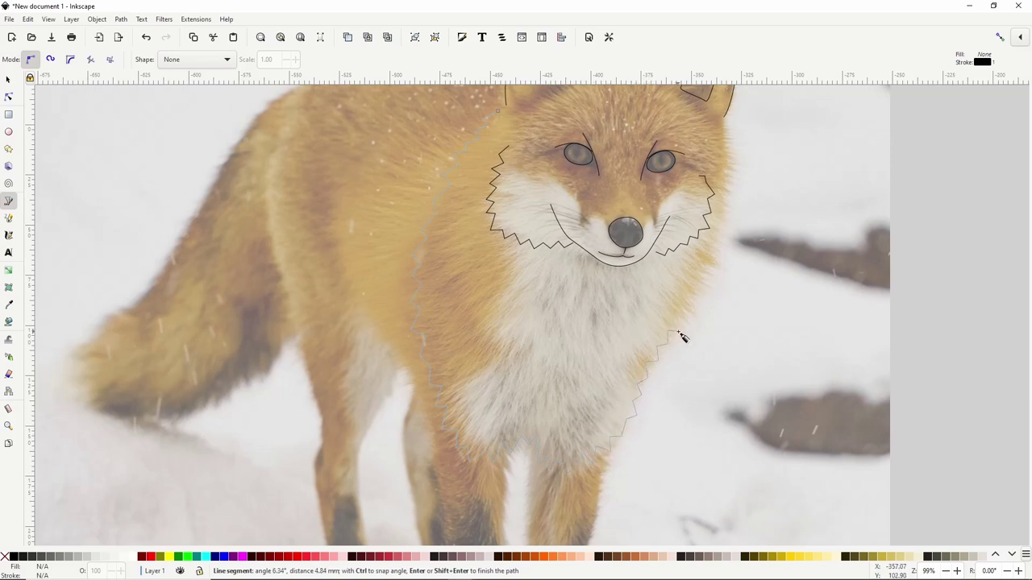
left_click(681, 331)
left_click(681, 309)
left_click(694, 315)
left_click(695, 299)
left_click(709, 295)
left_click(707, 279)
left_click(715, 255)
left_click(727, 233)
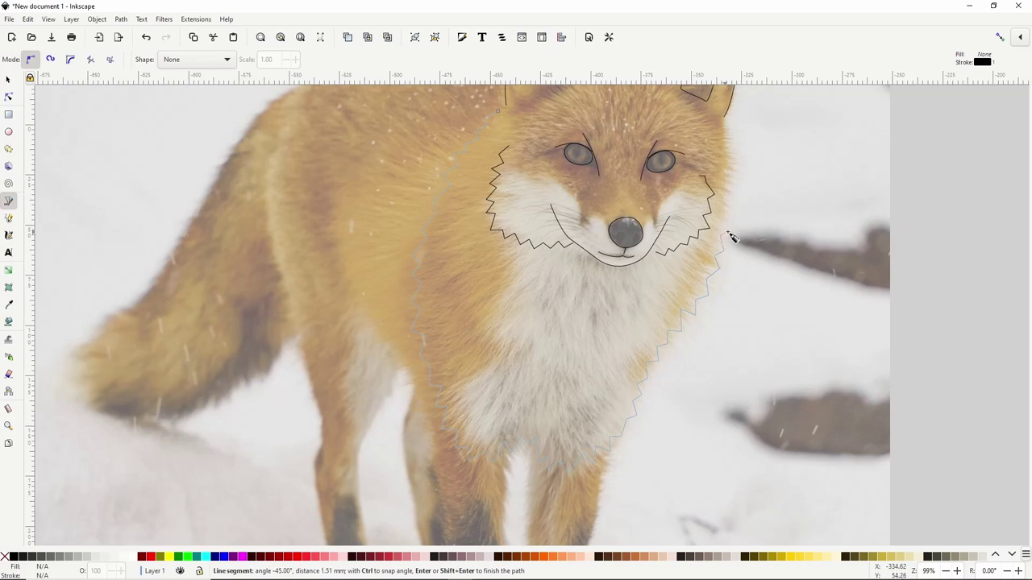
left_click(723, 218)
left_click(733, 208)
left_click(726, 192)
left_click(732, 187)
left_click(728, 177)
left_click(733, 166)
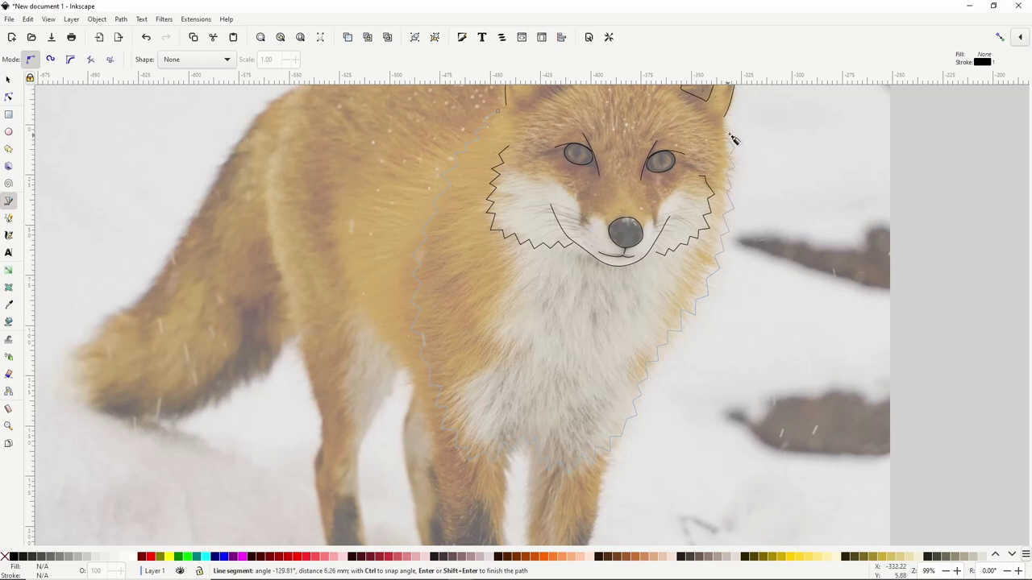
key("Return")
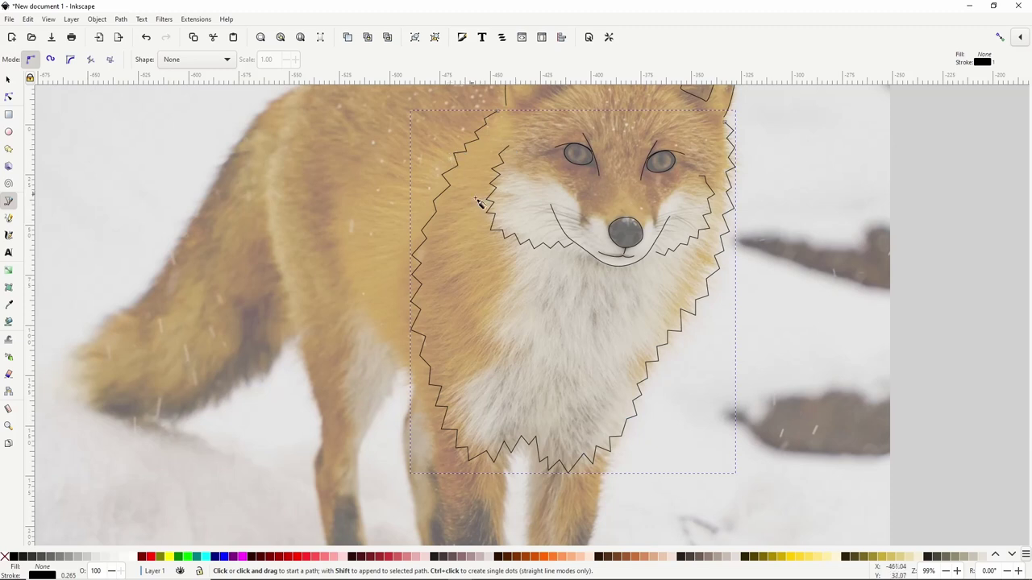
- Start a curved body outline at the base of the left-hand ear, following the back and rump down to the upper hind leg
key("minus")
key("minus")
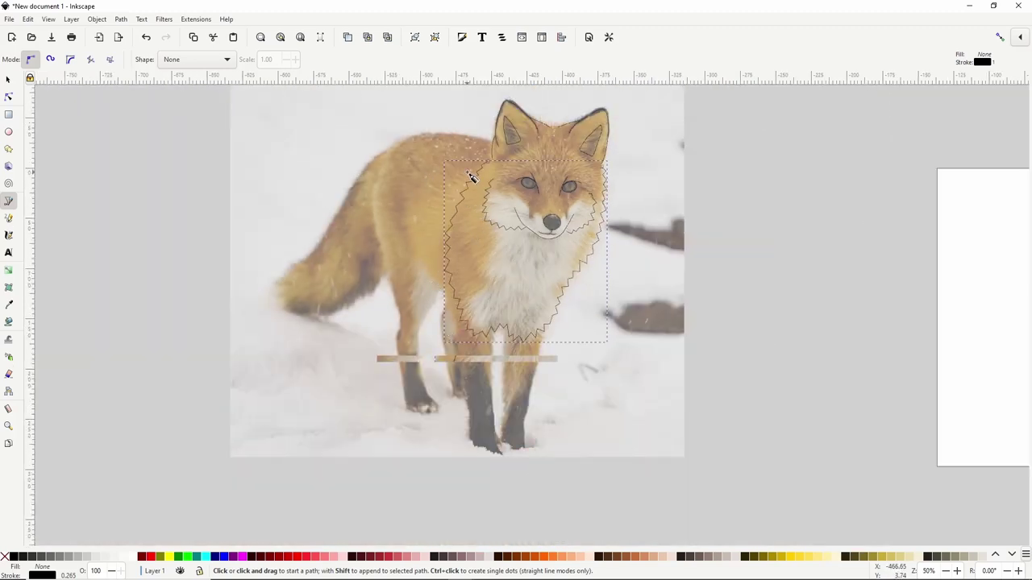
key("plus")
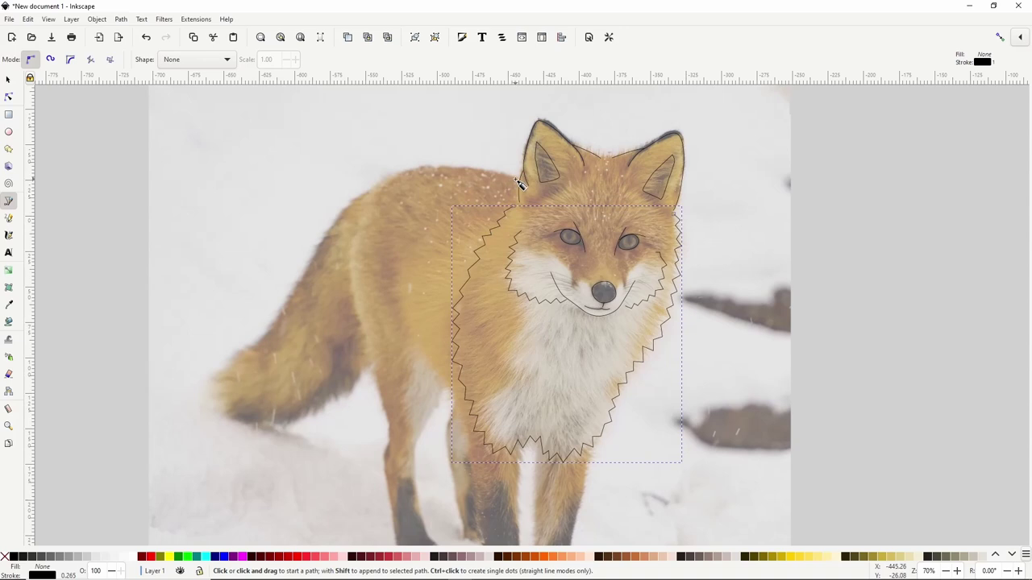
left_click(520, 182)
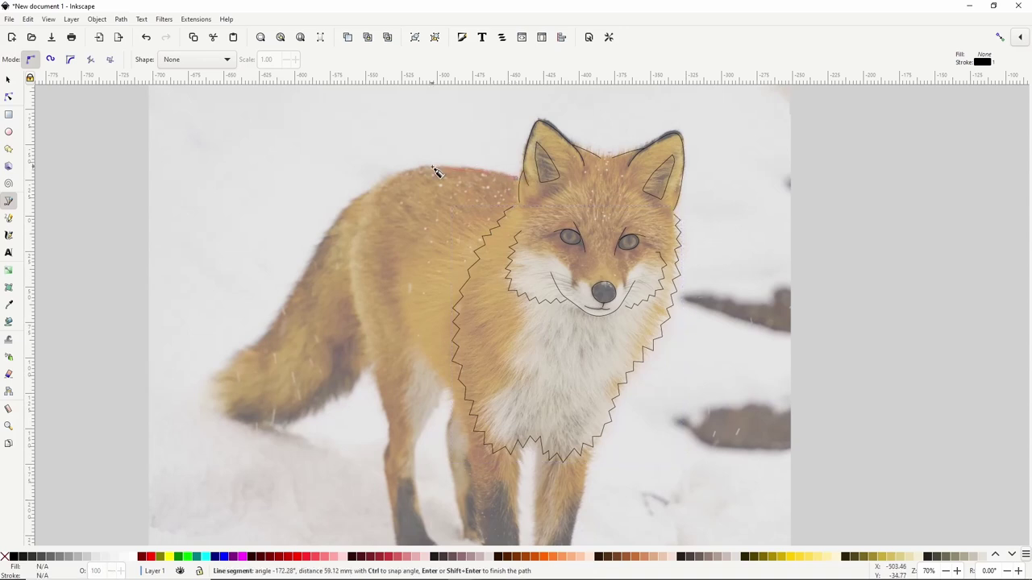
left_click(393, 168)
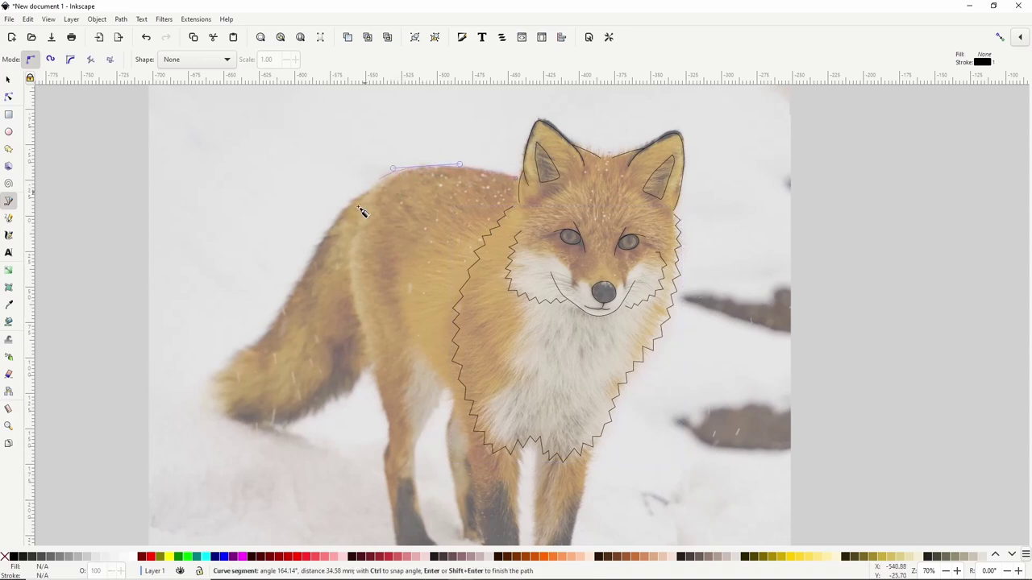
left_click_drag(354, 195, 347, 287)
left_click_drag(363, 335, 370, 364)
- Continue the body outline down the hind leg, around the paw and up the leg's inner side to the belly, and finish the path
left_click_drag(386, 376, 381, 279)
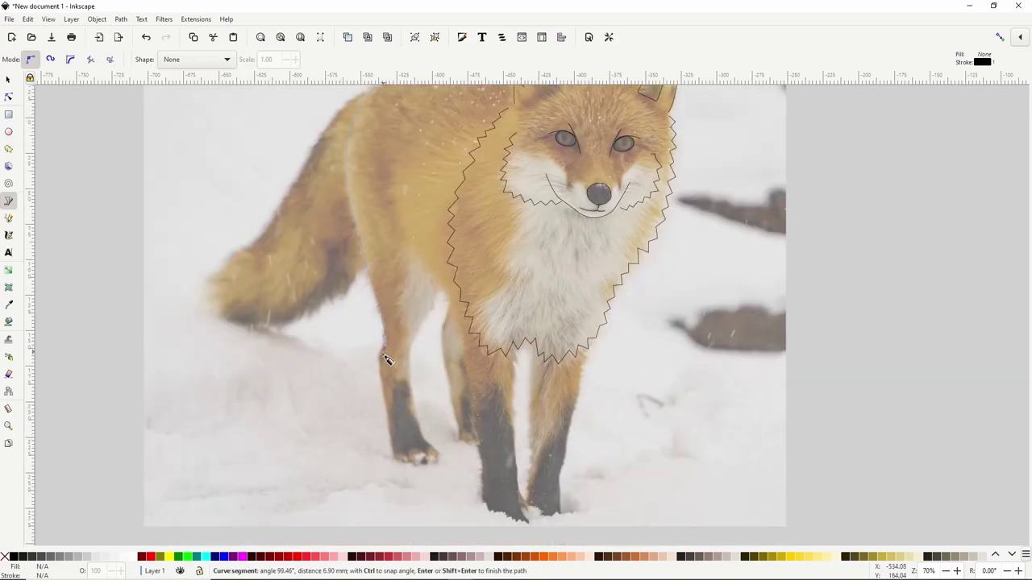
left_click_drag(380, 363, 382, 366)
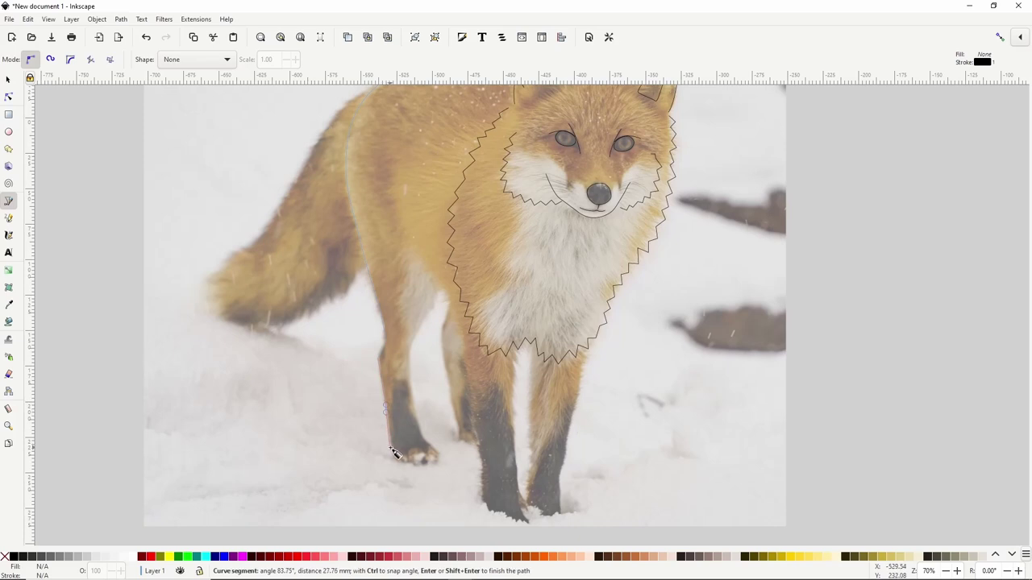
left_click_drag(394, 458, 429, 465)
left_click(420, 426)
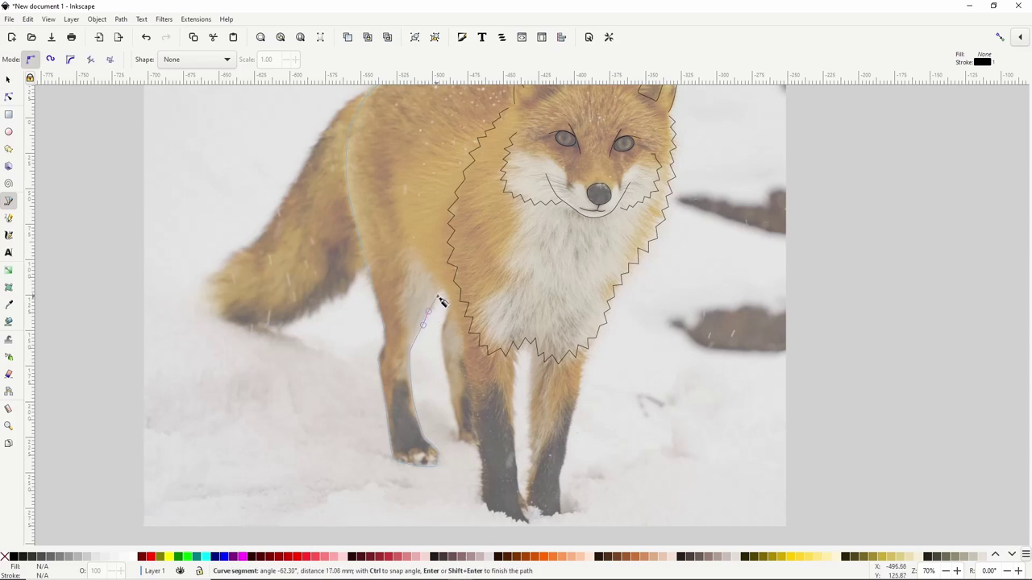
left_click_drag(440, 301, 443, 294)
key("Return")
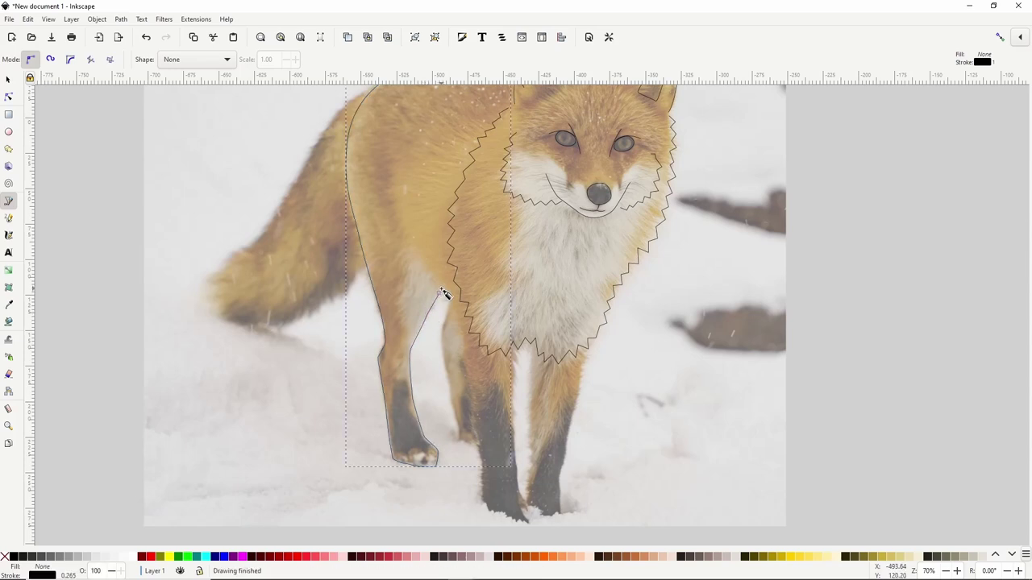
- Start a curved outline from the fox's flank along the belly and down the outer side of the left-hand front leg
scroll(499, 260, "down", 1)
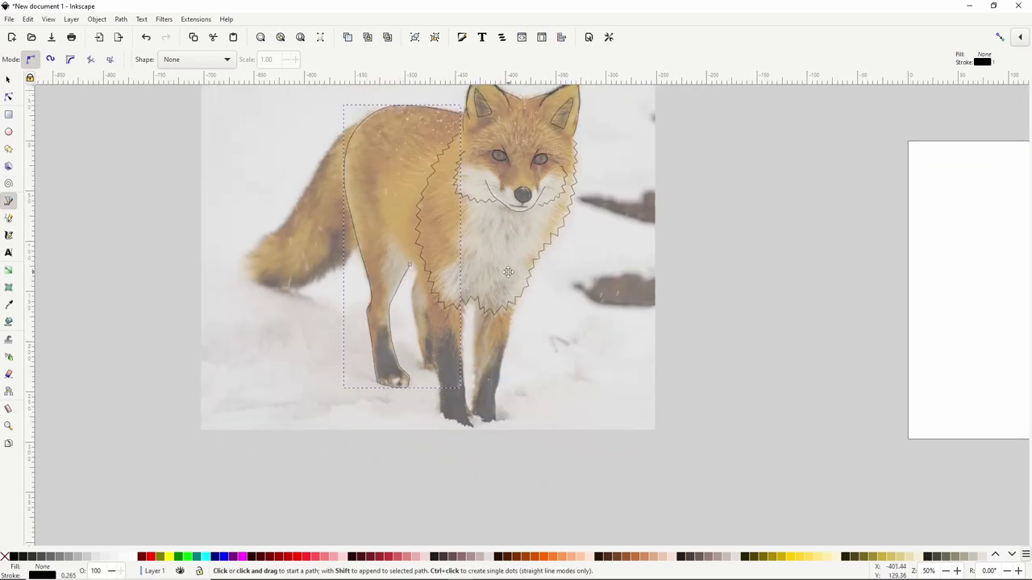
scroll(425, 276, "up", 1)
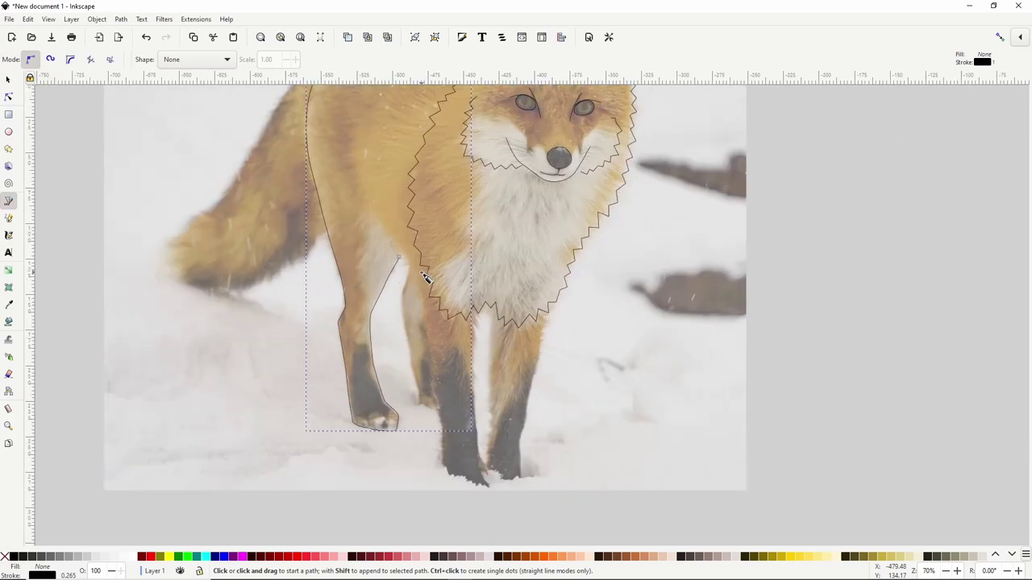
left_click(360, 191)
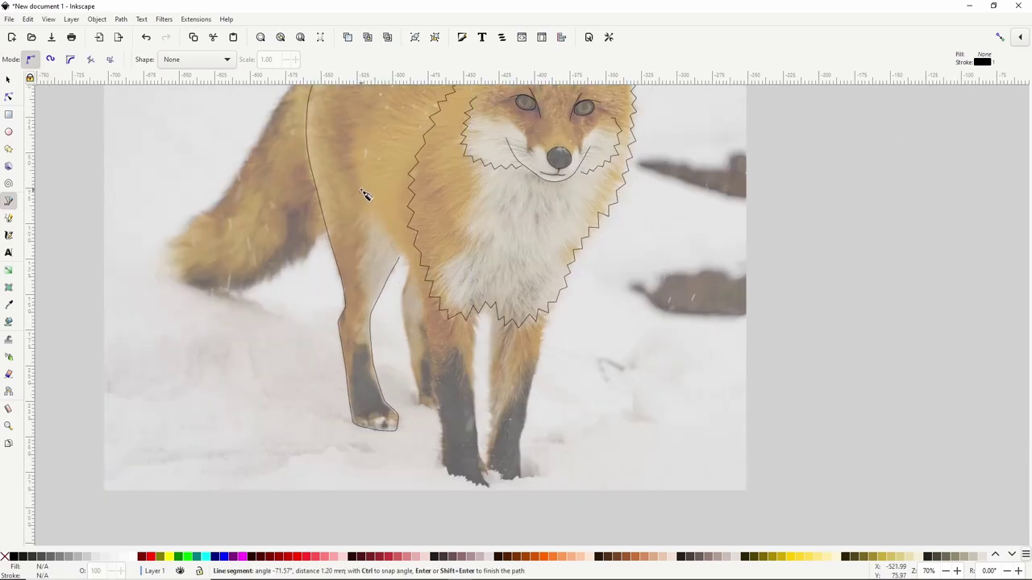
left_click_drag(385, 235, 391, 243)
left_click(406, 260)
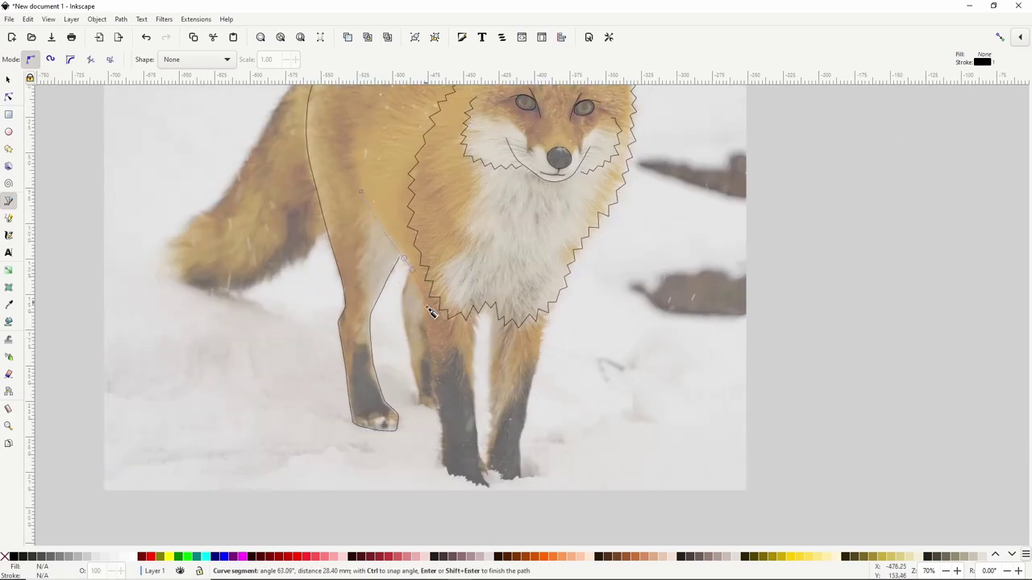
left_click(440, 407)
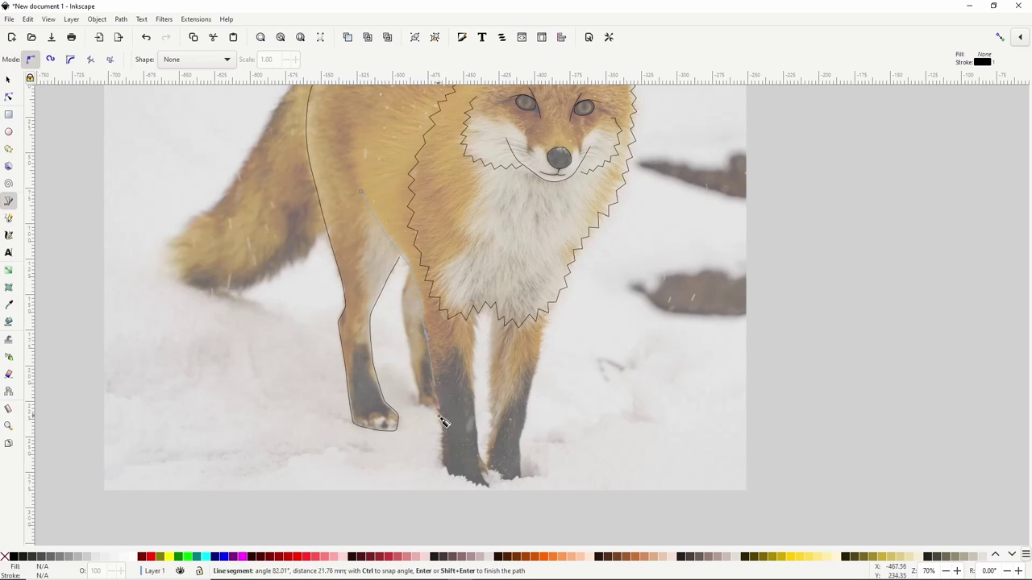
left_click(444, 444)
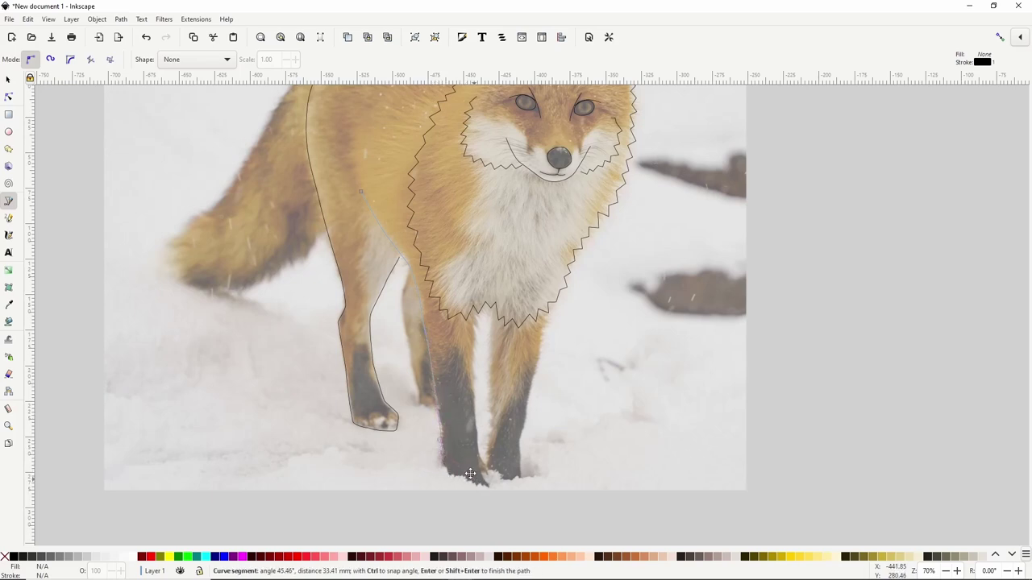
scroll(467, 468, "down", 1)
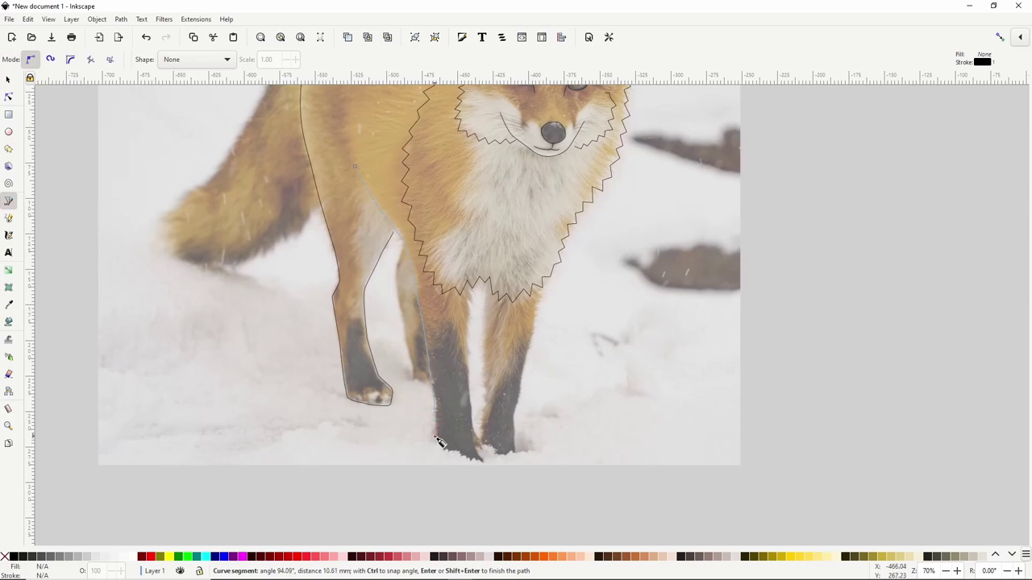
- Continue the outline around the left-hand front paw and up the leg's inner side to the chest fur, and finish the path
left_click(478, 467)
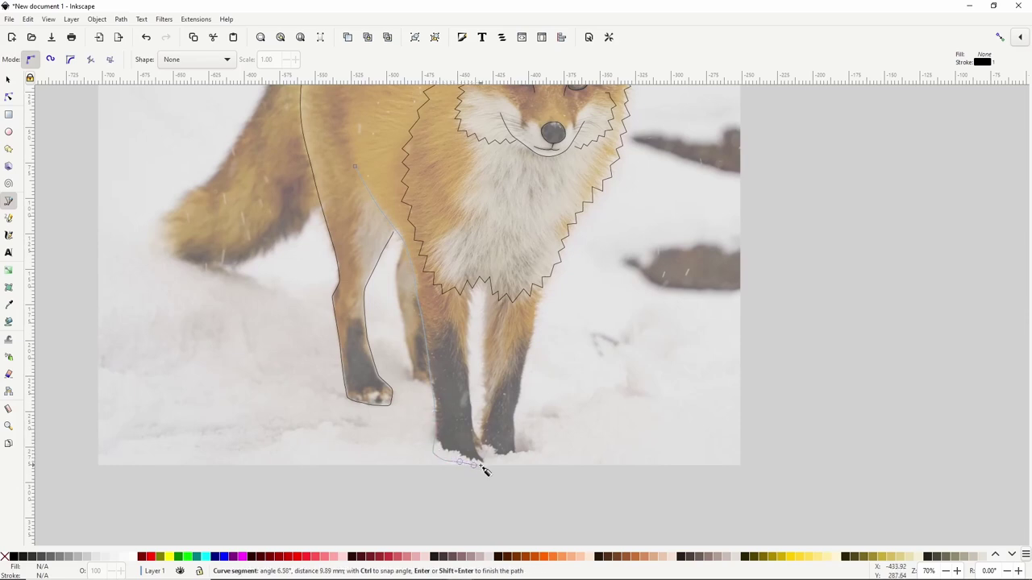
left_click(490, 459)
left_click(481, 441)
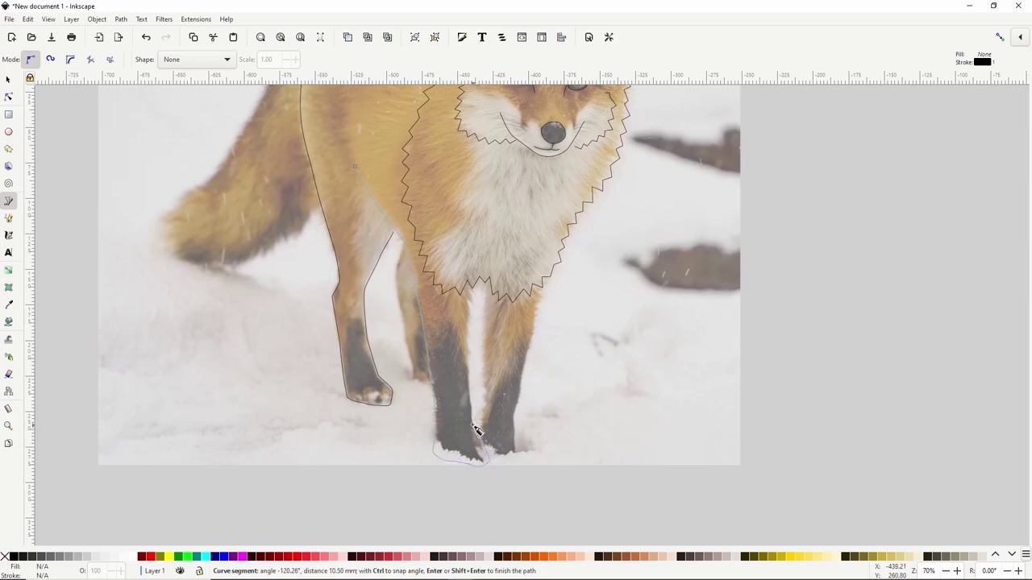
left_click(473, 426)
left_click(472, 321)
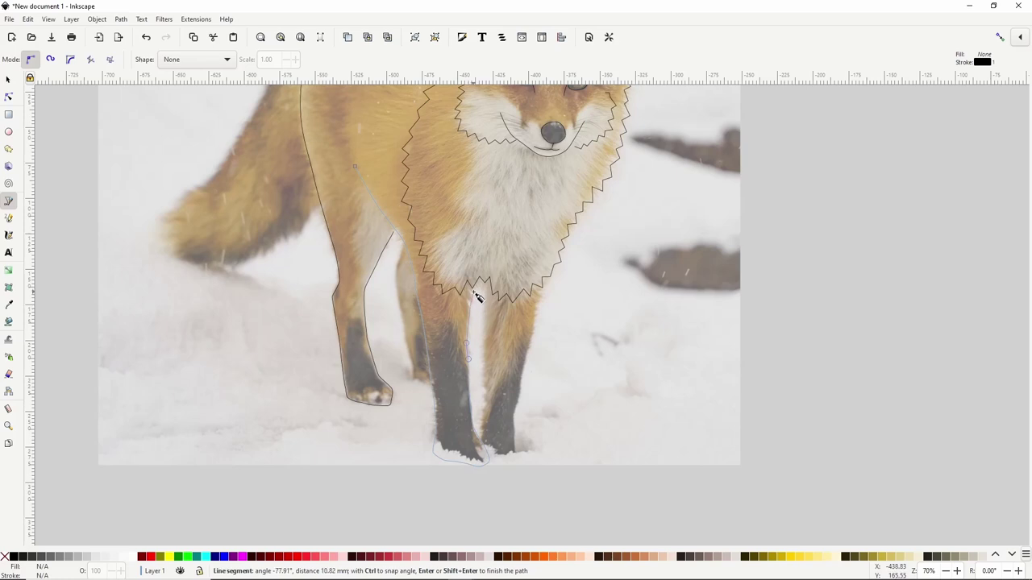
double_click(488, 286)
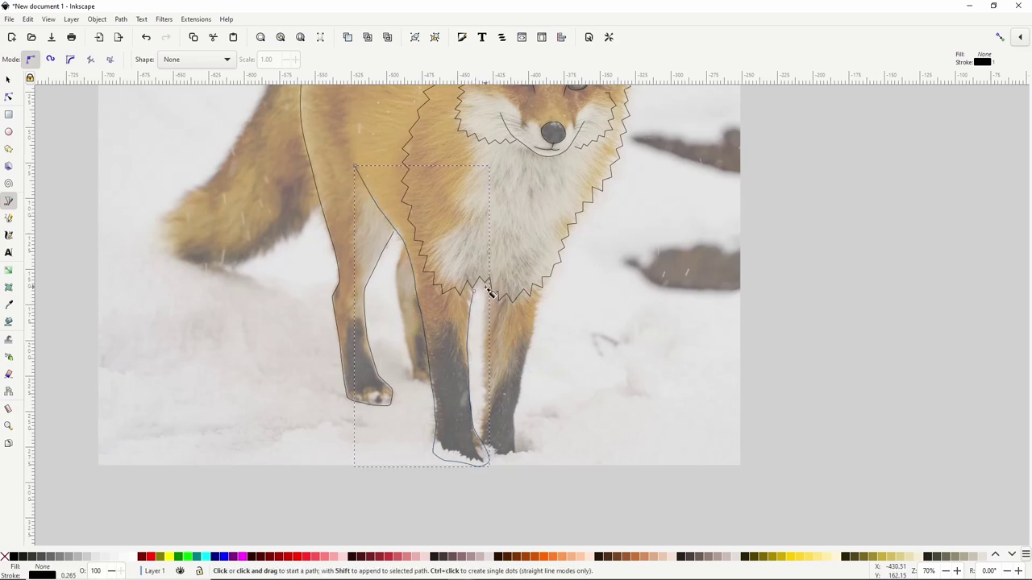
- Trace the right-hand front leg with two open paths: its inner side, and its outer side continuing around the paw
left_click(486, 287)
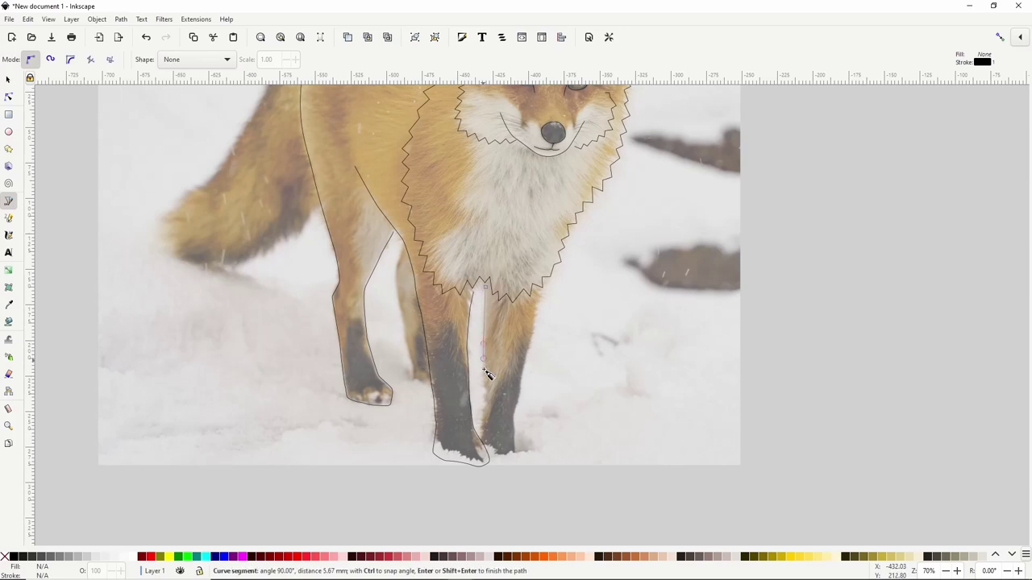
left_click(484, 397)
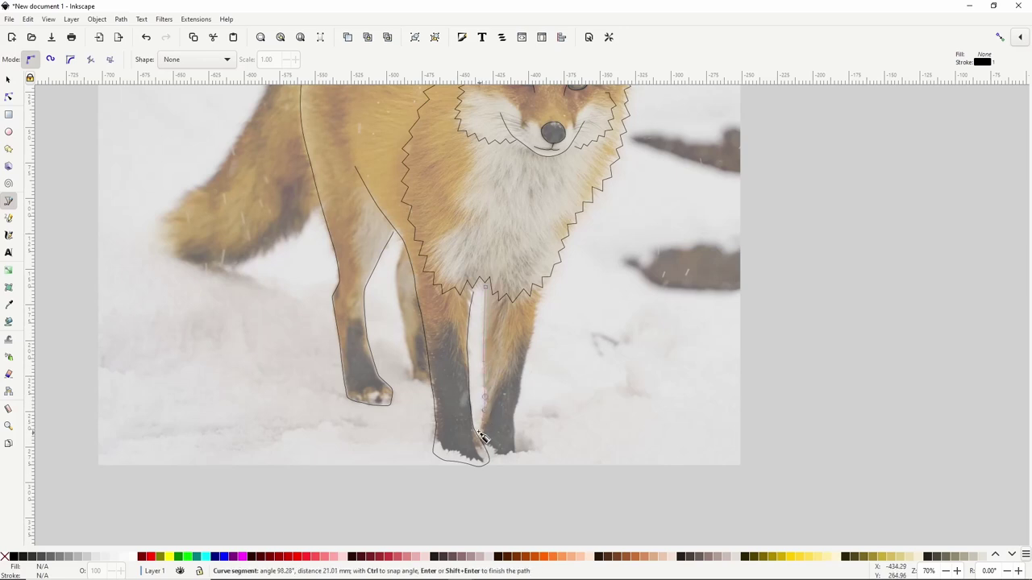
left_click(483, 438)
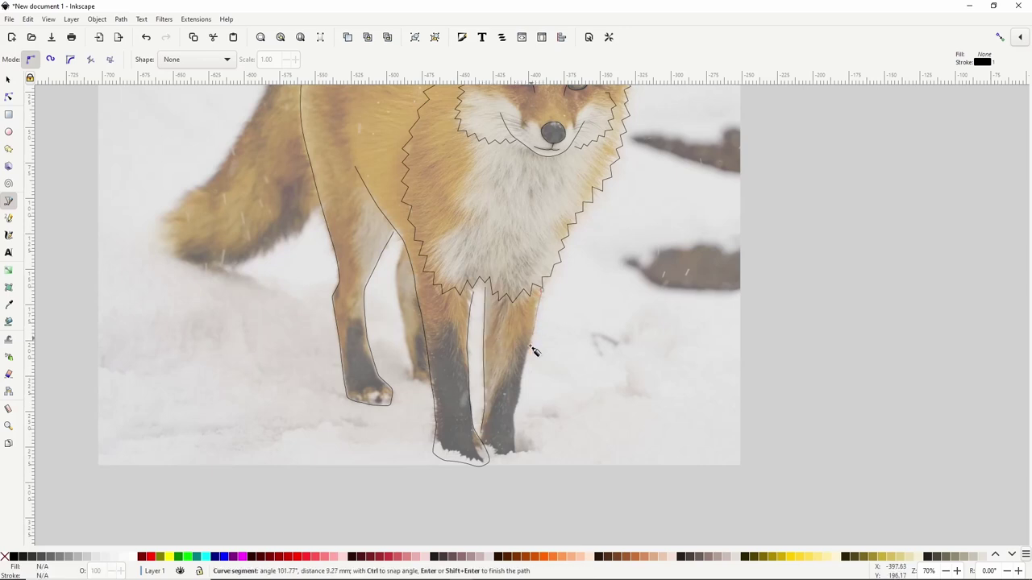
left_click(521, 402)
left_click(516, 434)
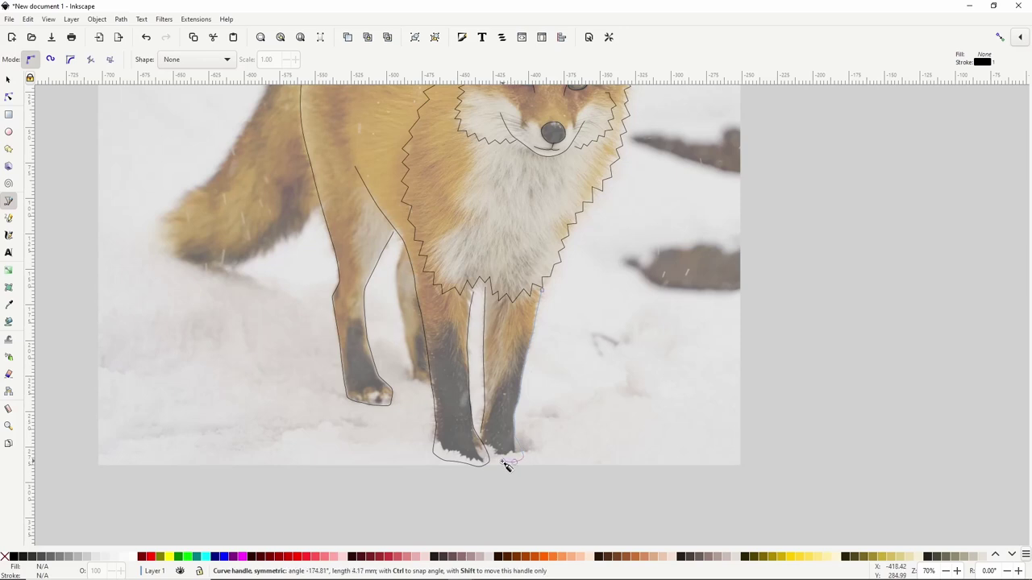
double_click(486, 436)
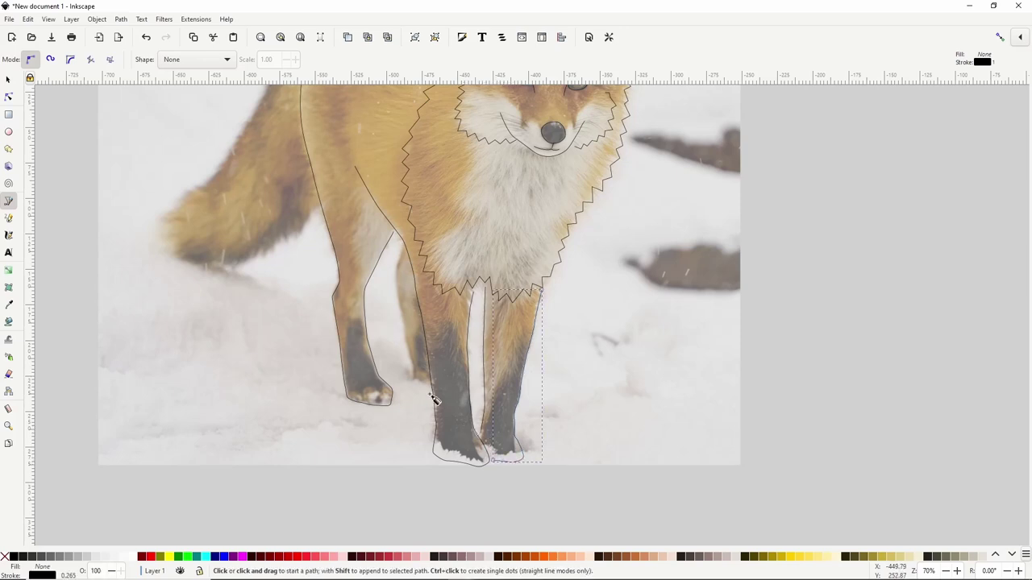
- Draw an open path down the outer side of the far hind leg and under its paw to the left-hand front leg
left_click(401, 244)
left_click_drag(397, 299, 399, 307)
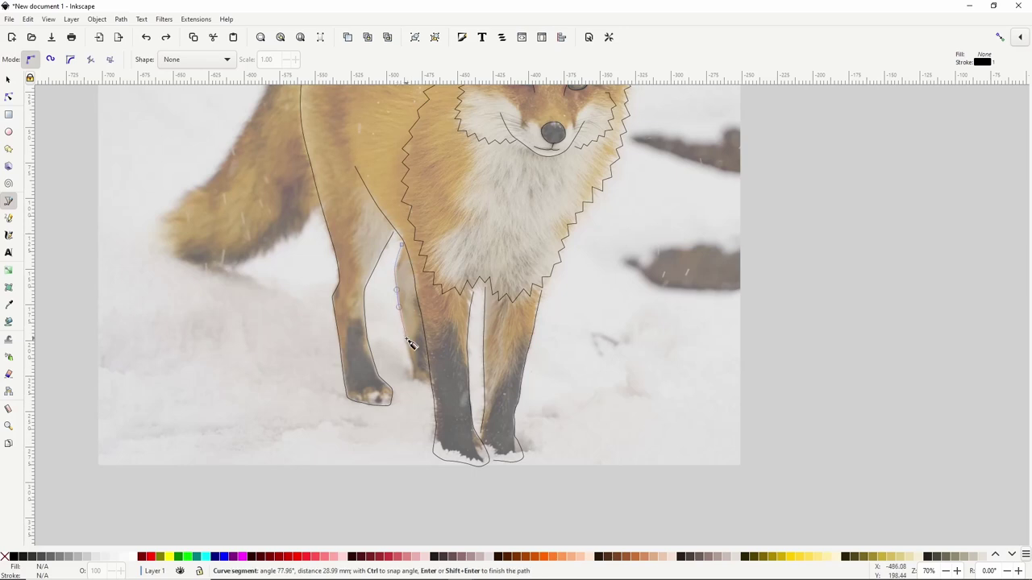
left_click(410, 387)
left_click(428, 388)
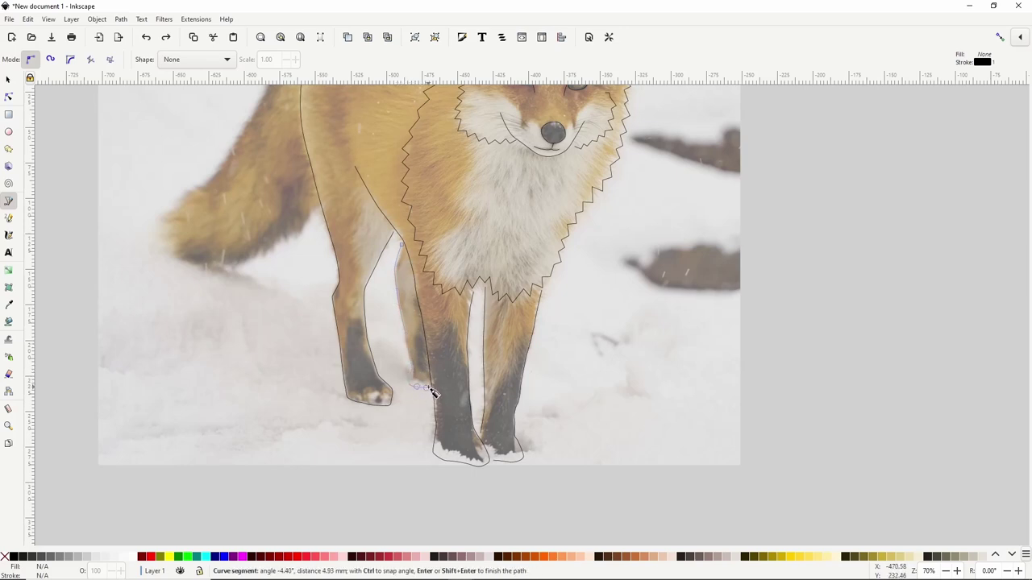
key("Return")
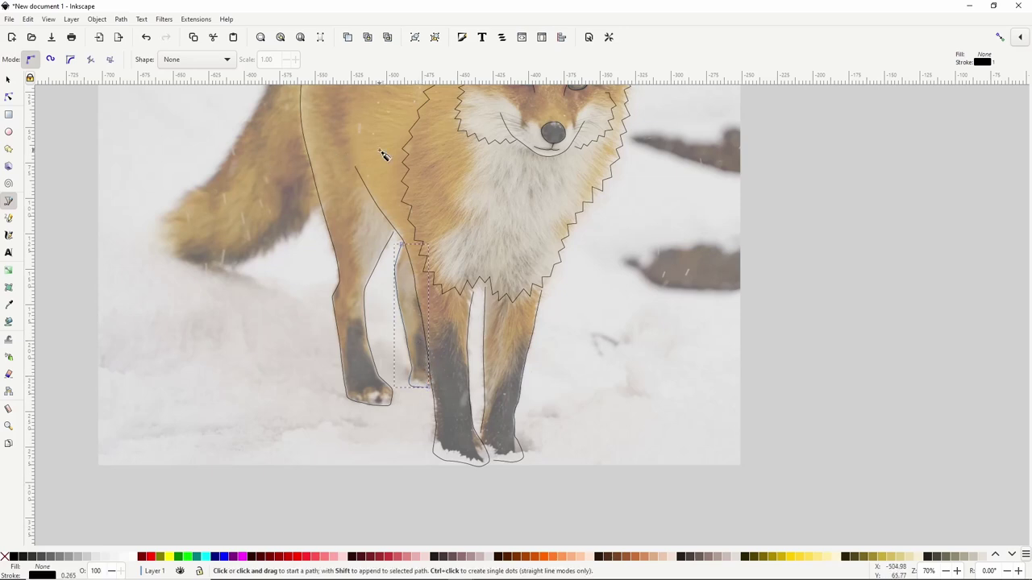
- Start the tail outline at the rump and trace a smooth curve along the tail's upper edge toward its tip
scroll(383, 154, "down", 1, "ctrl")
scroll(354, 194, "up", 2)
scroll(321, 229, "up", 1, "ctrl")
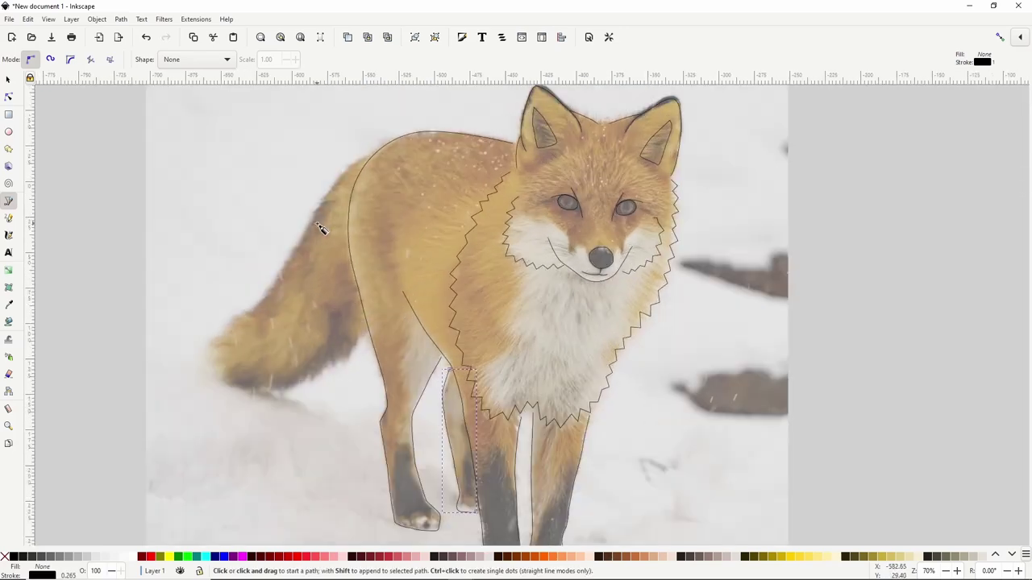
scroll(326, 234, "up", 1, "ctrl")
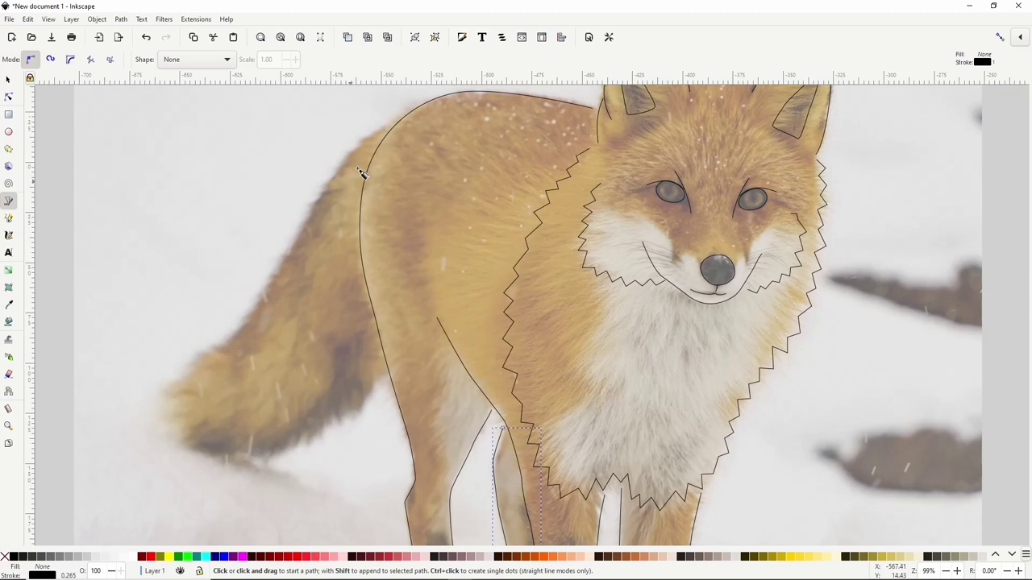
left_click(389, 124)
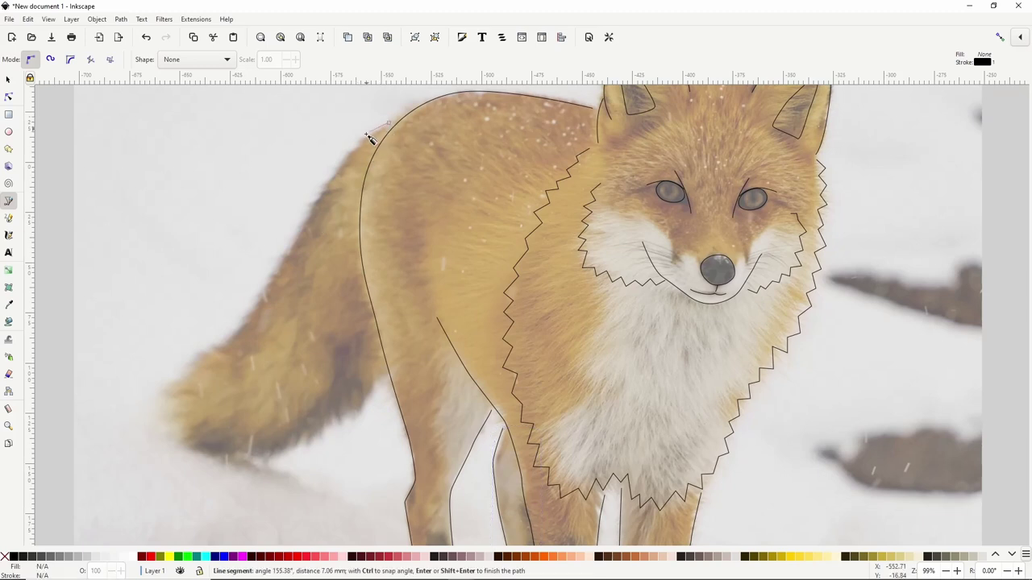
left_click_drag(340, 165, 328, 182)
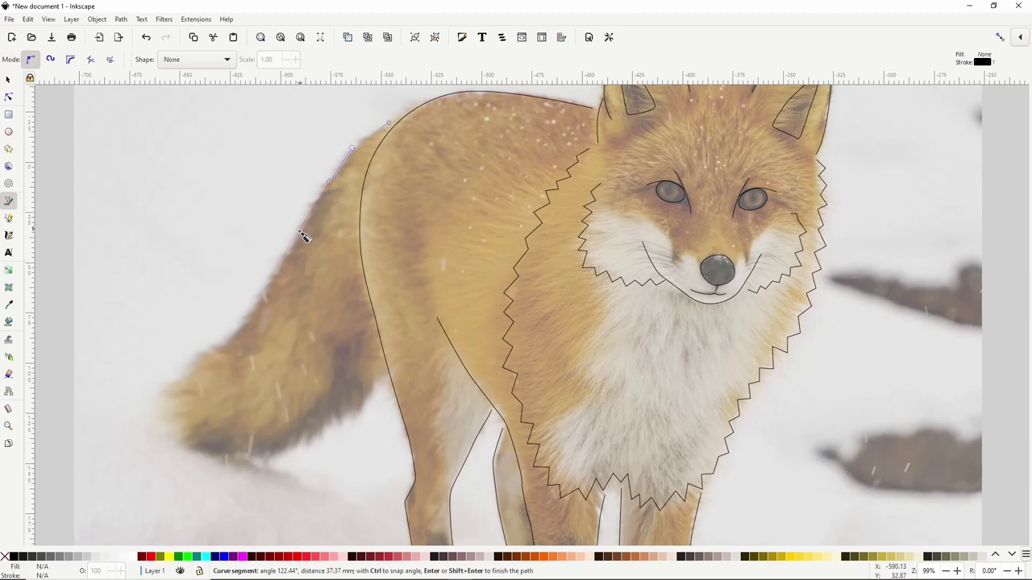
left_click_drag(298, 231, 294, 240)
left_click_drag(269, 282, 262, 292)
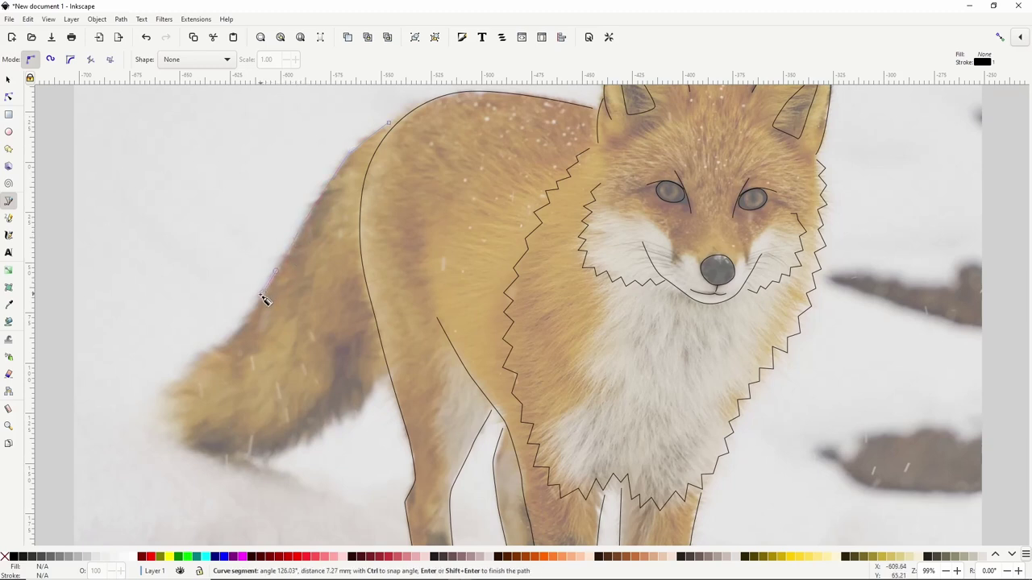
left_click(211, 349)
left_click(186, 366)
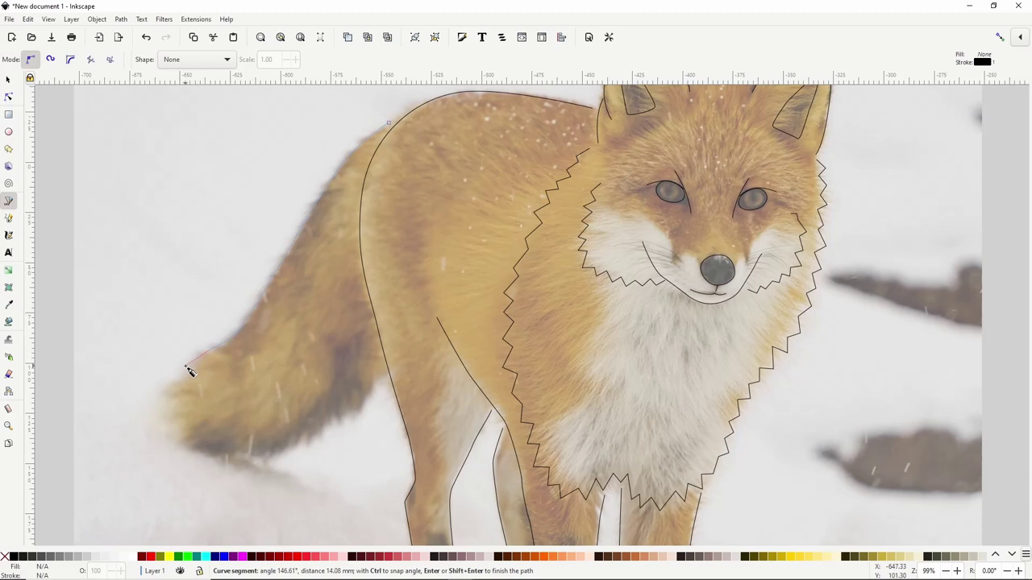
- Continue the tail outline as zigzag fur points around the tail tip to its lower edge
left_click(189, 371)
left_click(175, 380)
left_click(178, 387)
left_click(164, 397)
left_click(171, 399)
left_click(172, 409)
left_click(164, 413)
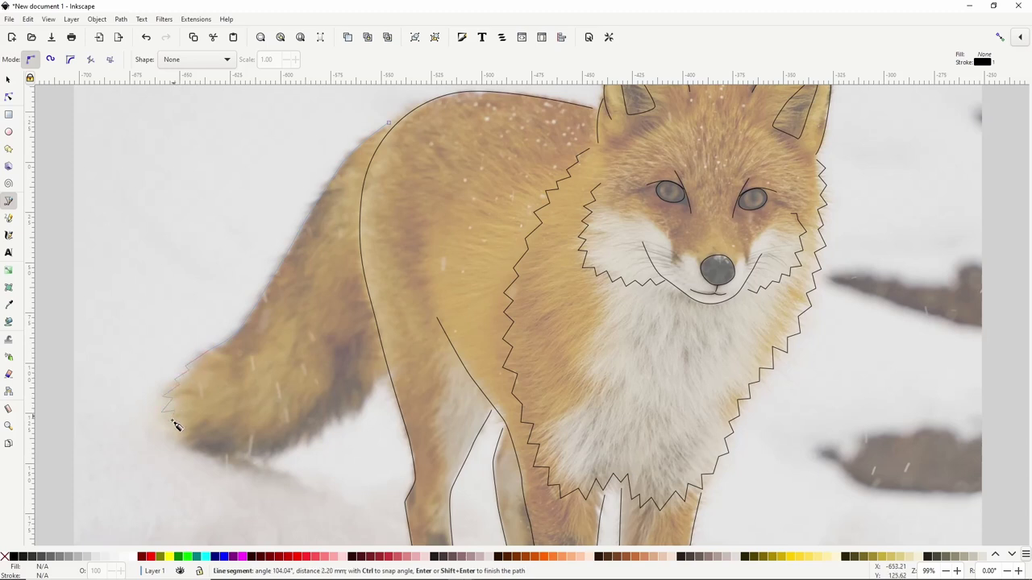
left_click(173, 419)
left_click(165, 425)
left_click(175, 430)
left_click(167, 436)
left_click(177, 441)
left_click(184, 448)
left_click(196, 454)
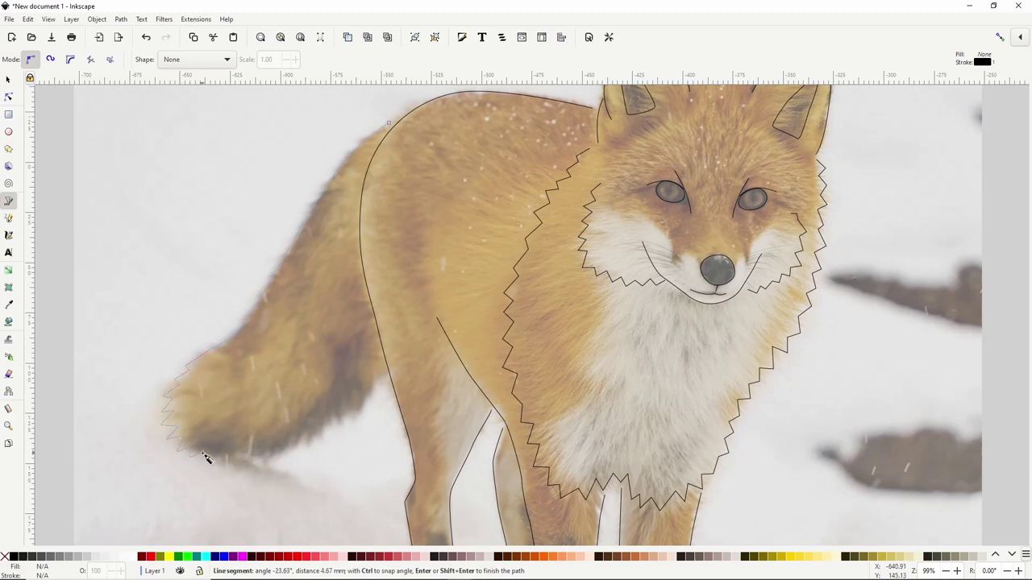
- Extend the zigzag fur line along the tail's underside to the hind leg and finish the open path
left_click(207, 460)
left_click(216, 456)
left_click(226, 464)
left_click(234, 459)
left_click(241, 458)
left_click(247, 459)
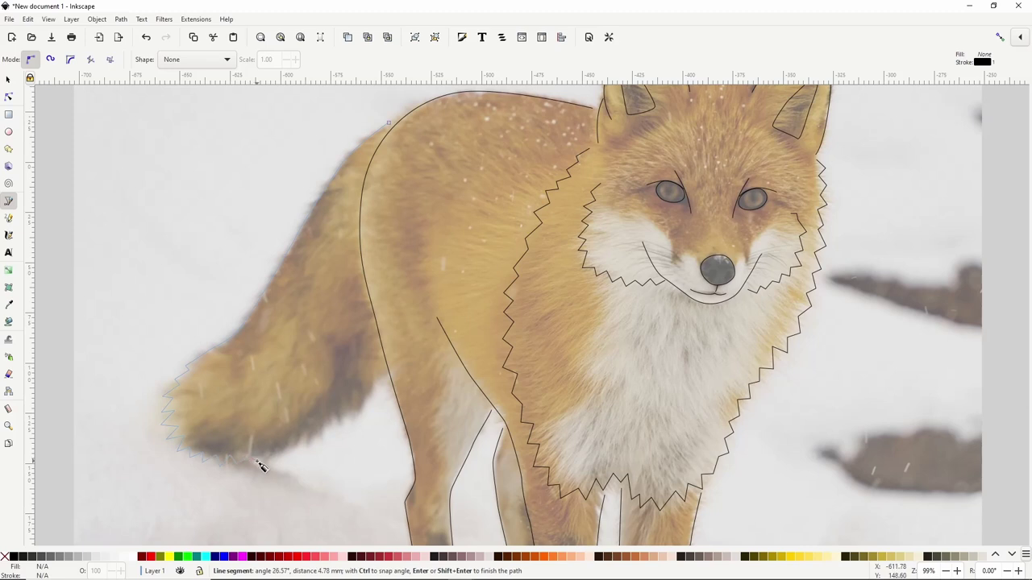
left_click(257, 464)
left_click(269, 453)
left_click(271, 462)
left_click(282, 451)
left_click(285, 454)
left_click(301, 444)
left_click(306, 448)
left_click(313, 435)
left_click(324, 439)
left_click(337, 419)
left_click(345, 422)
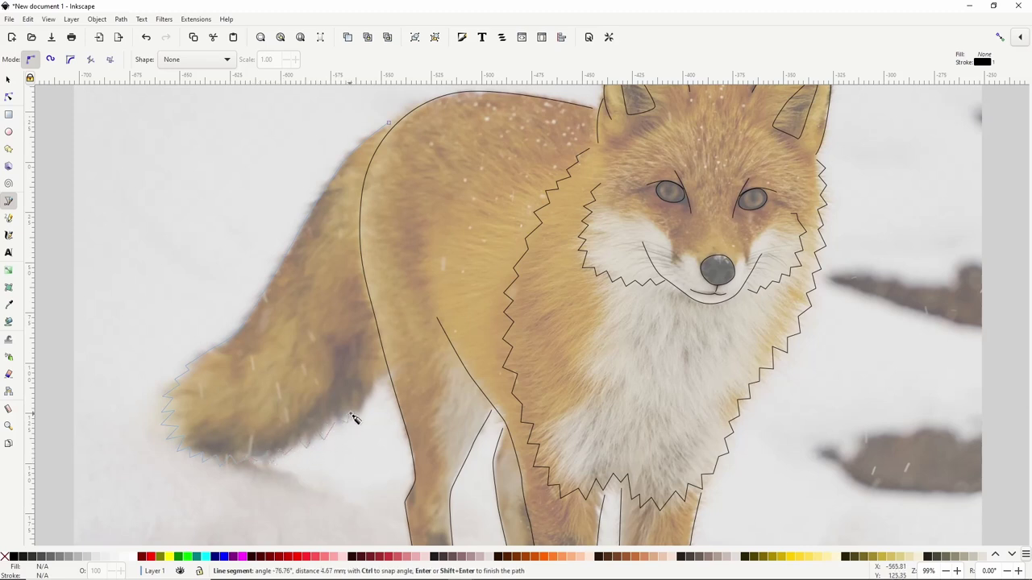
left_click(350, 412)
left_click(361, 415)
left_click(363, 401)
left_click(371, 403)
left_click(372, 390)
left_click(382, 385)
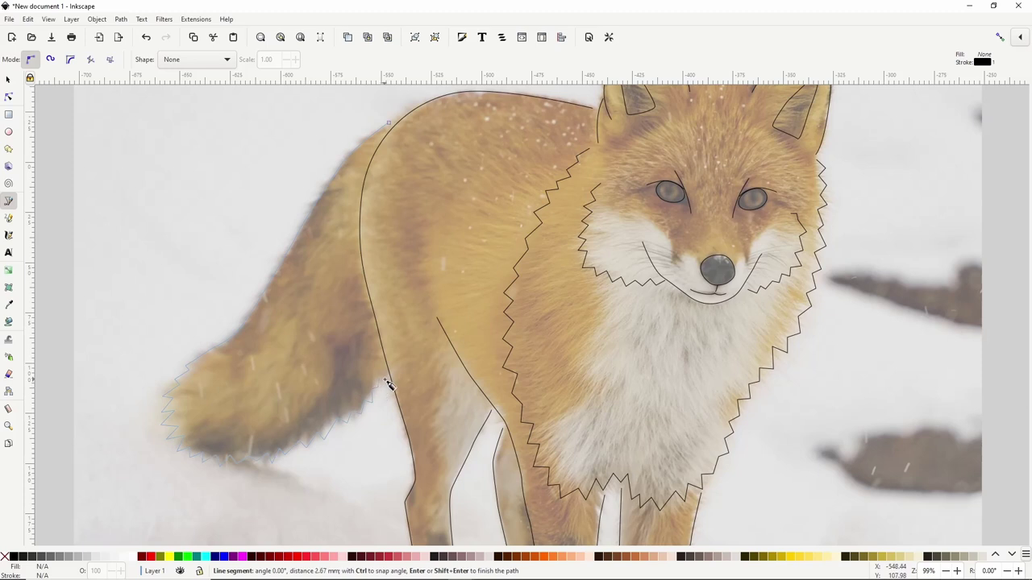
key("Return")
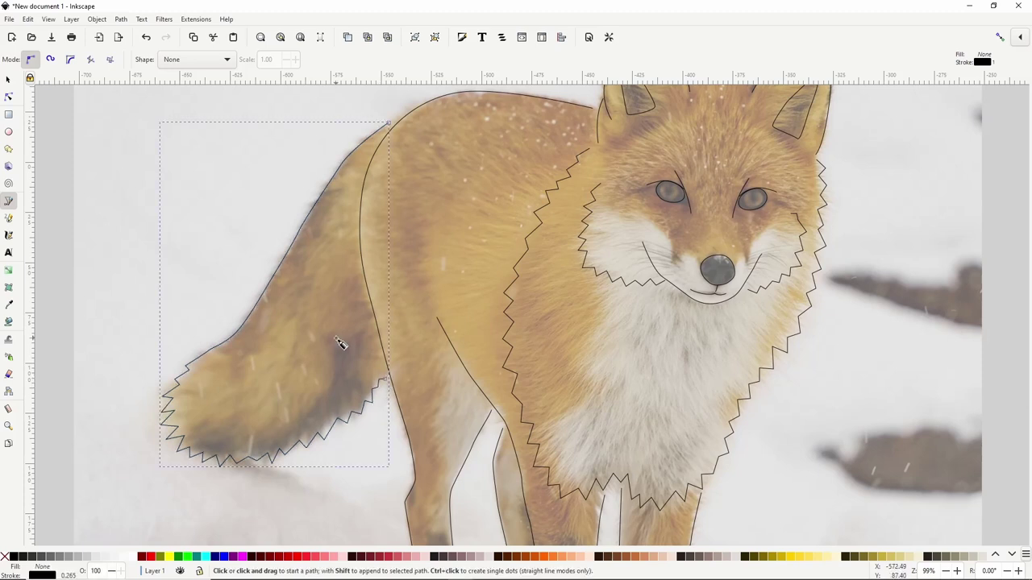
- Select the fox photo and move it off the tracing, placing it to the left of the line drawing
scroll(675, 332, "down", 1)
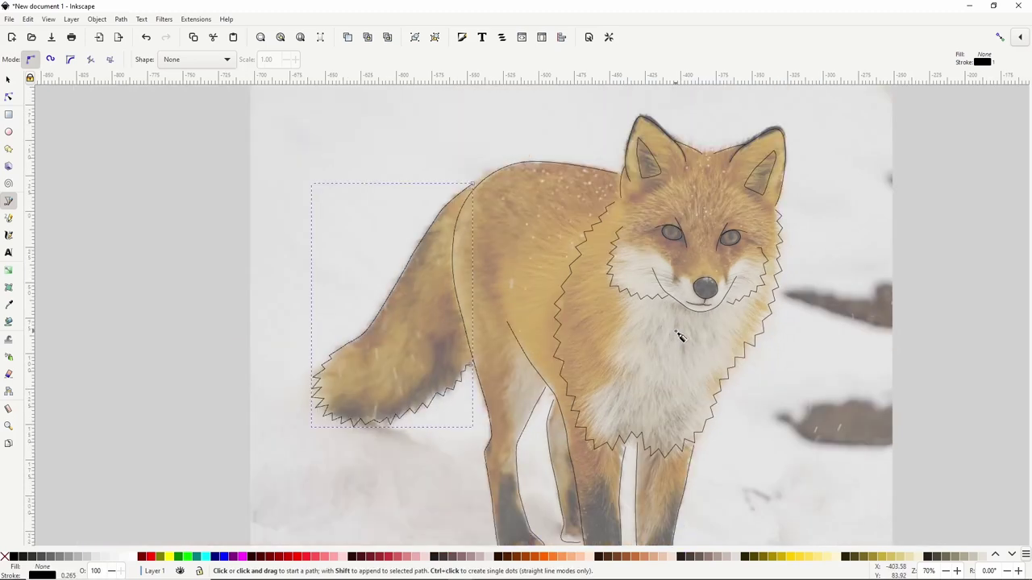
scroll(691, 326, "down", 1)
left_click_drag(778, 387, 684, 338)
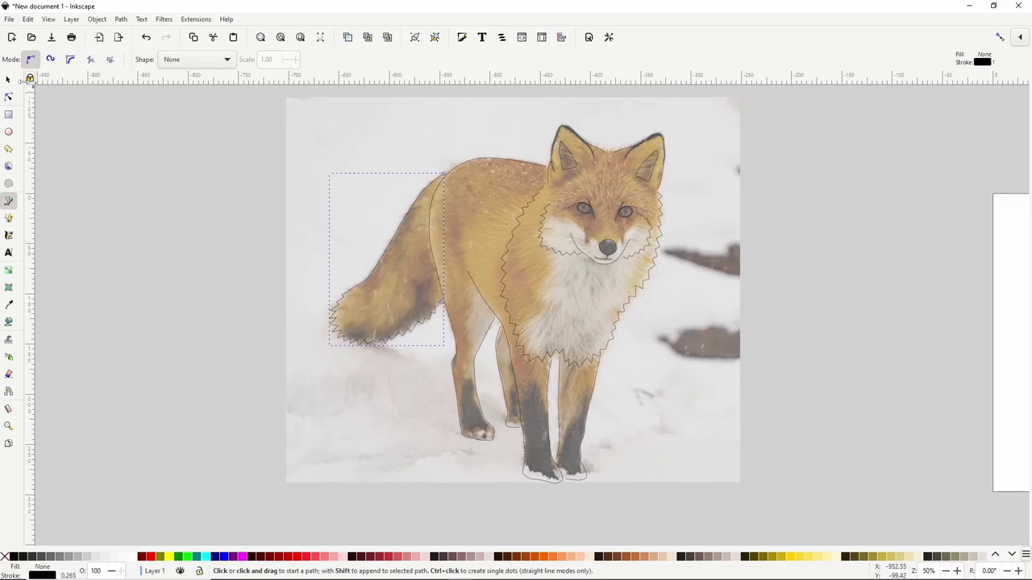
left_click(8, 79)
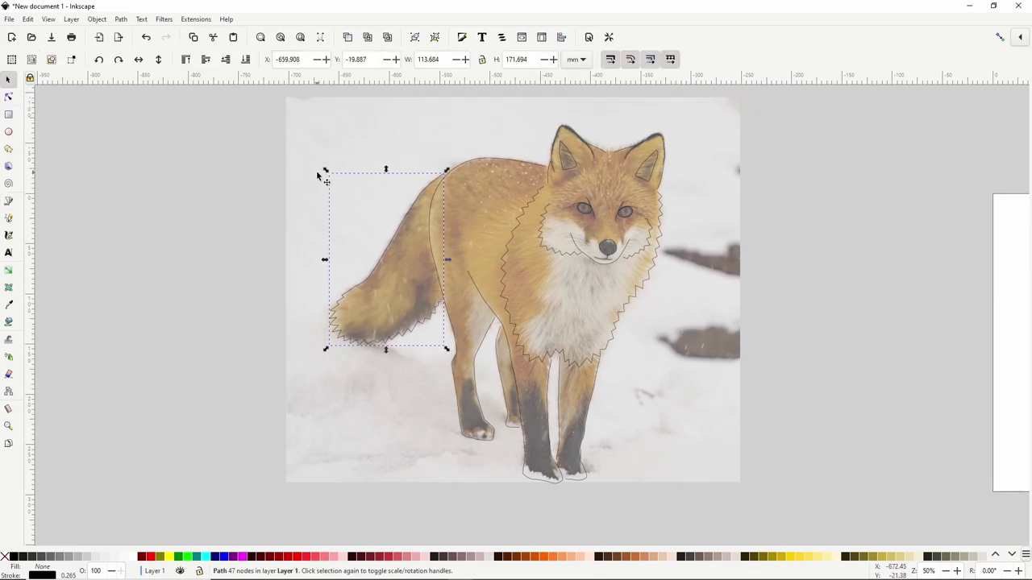
scroll(322, 172, "down", 1)
left_click(292, 154)
left_click_drag(292, 155, 144, 199)
left_click_drag(212, 242, 293, 261)
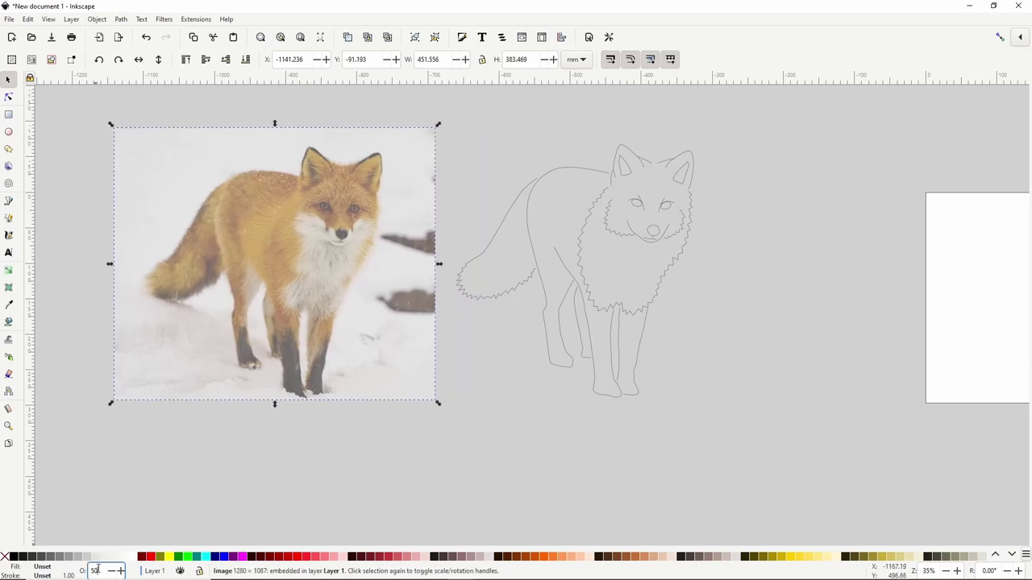
- Set the fox photo's opacity to 100%
key("Return")
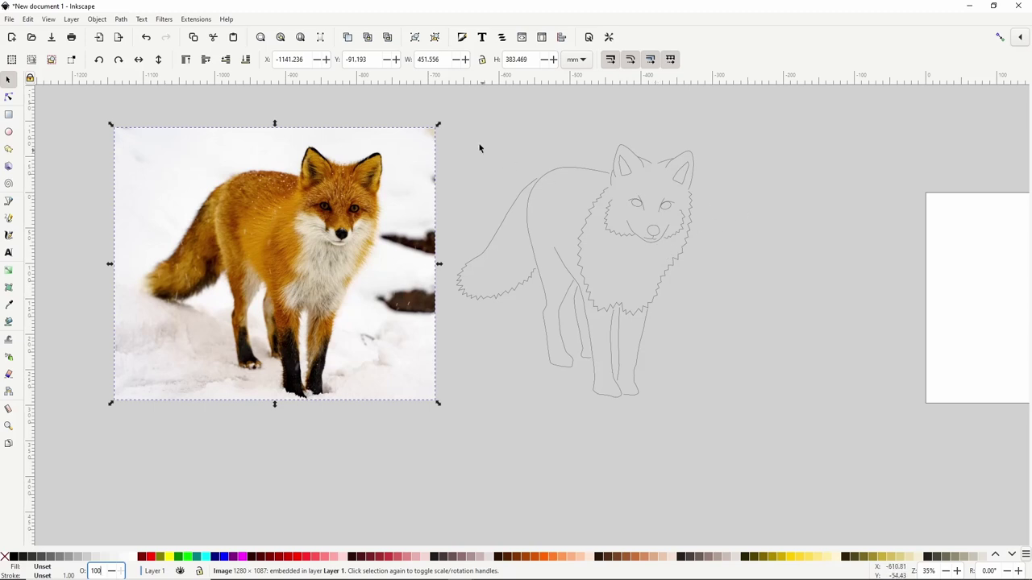
- Select all the traced fox paths and set their stroke width to 2 mm
mouse_move(450, 125)
left_mouse_down()
mouse_move(465, 165)
mouse_move(704, 374)
mouse_move(743, 432)
left_mouse_up()
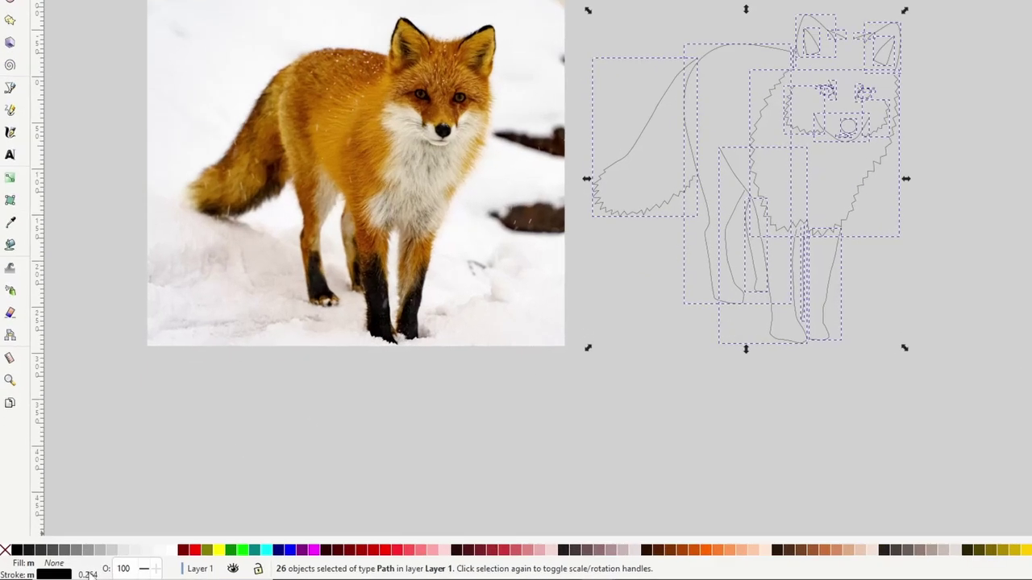
right_click(88, 574)
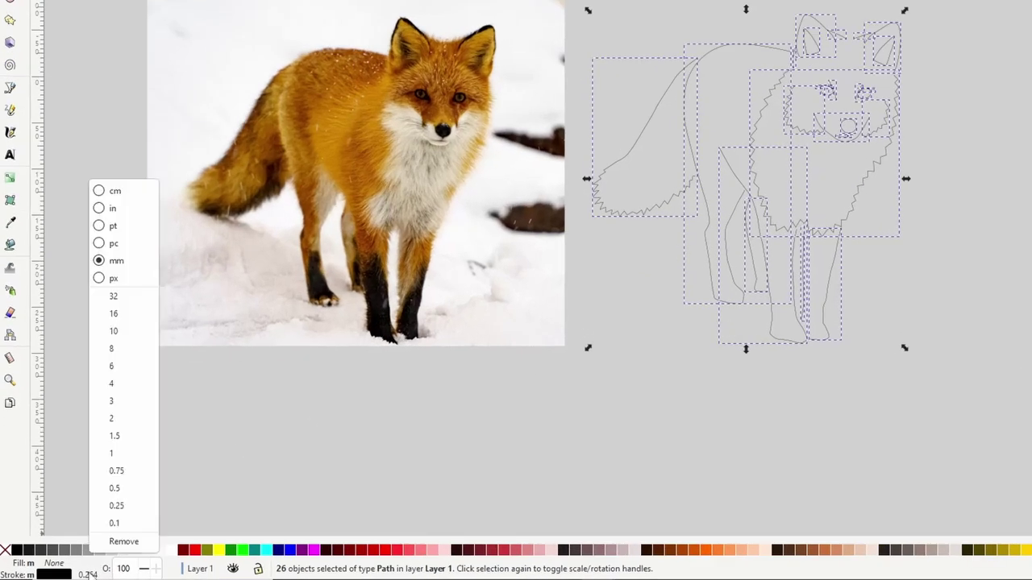
left_click(131, 386)
right_click(91, 574)
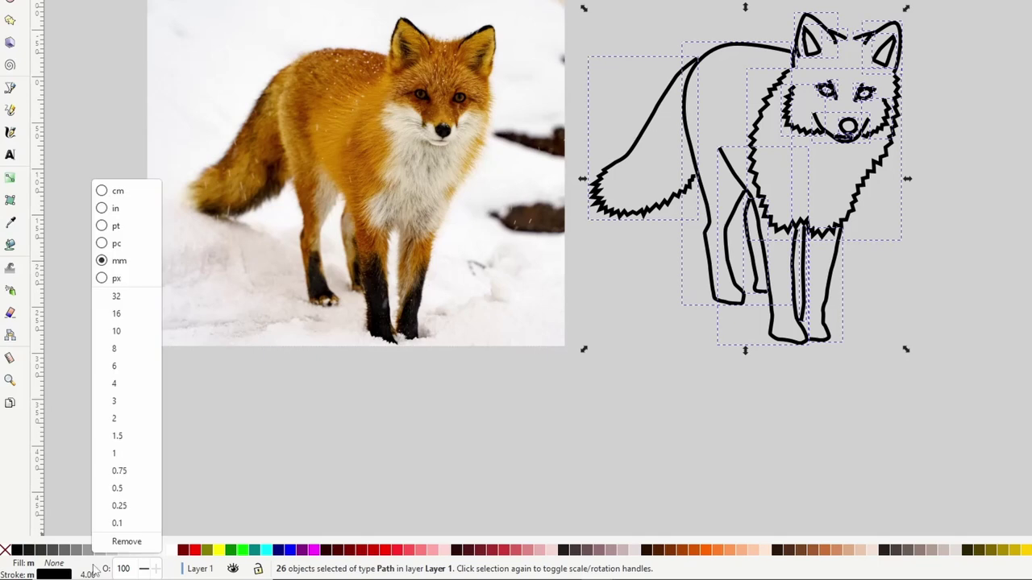
left_click(122, 408)
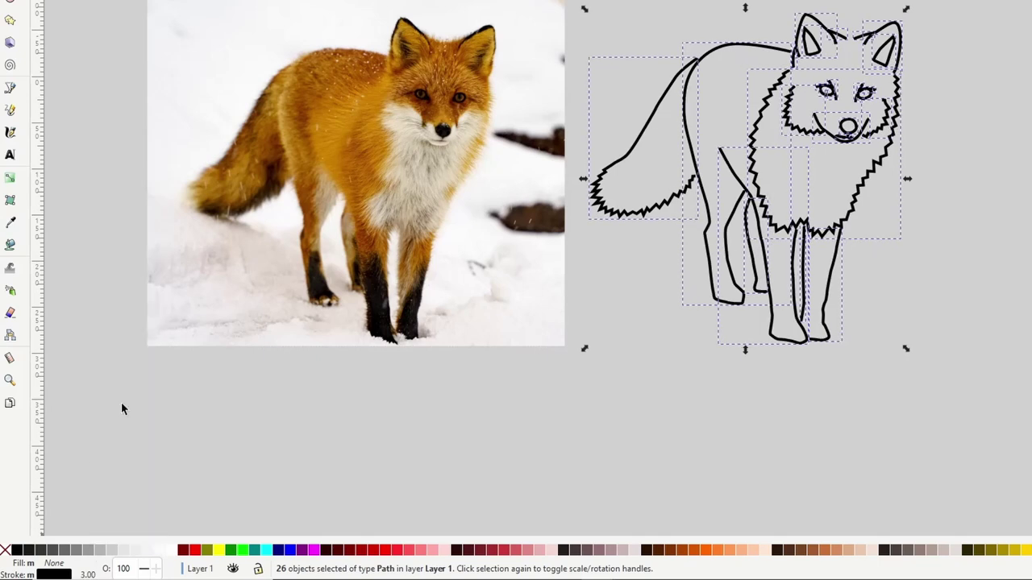
right_click(90, 574)
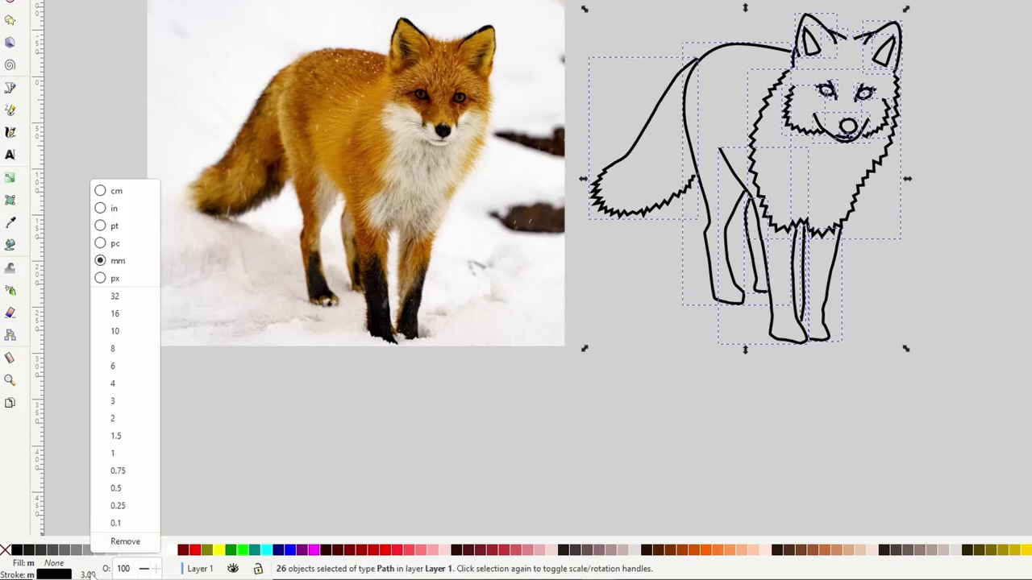
left_click(123, 421)
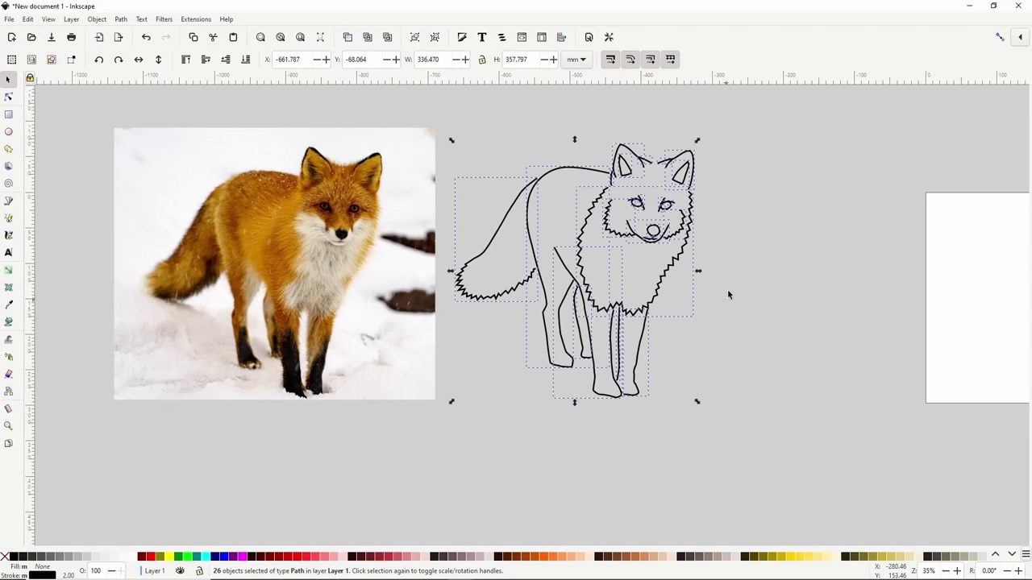
left_click(751, 175)
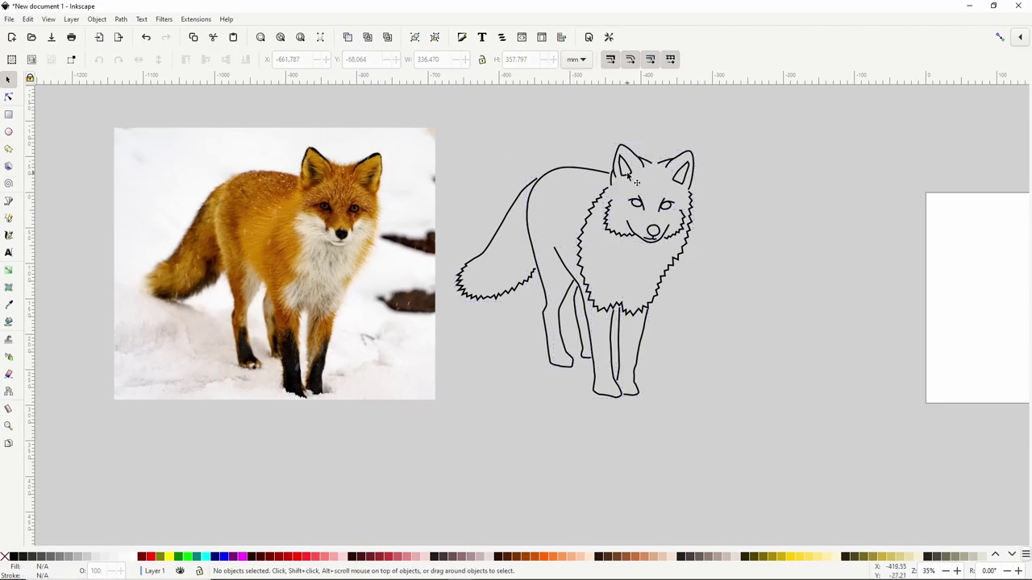
- Give the two inner-ear shapes, both eyes and the nose a flat black fill and no stroke
left_click(627, 174)
left_click(679, 182, "shift")
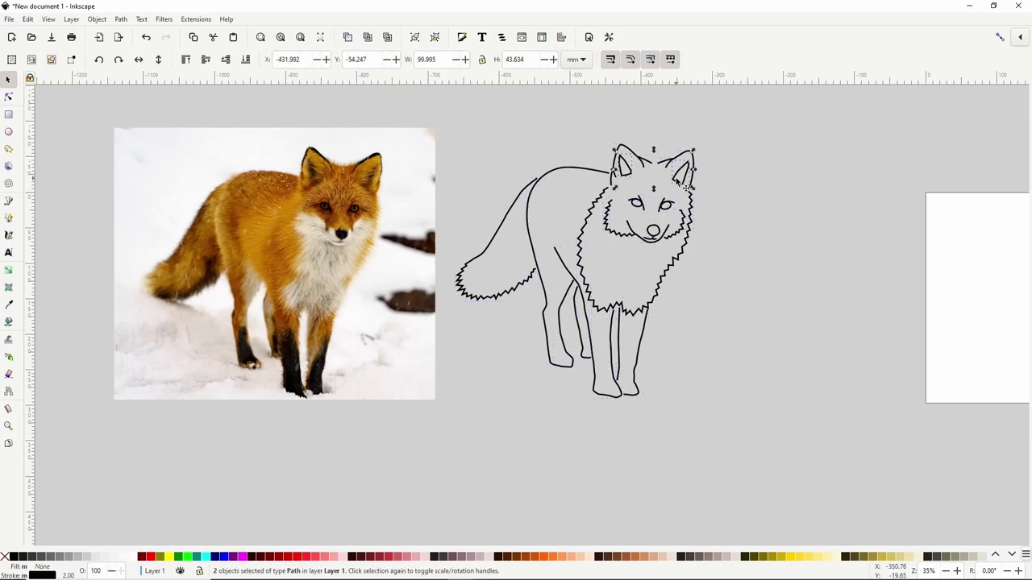
left_click(637, 209, "shift")
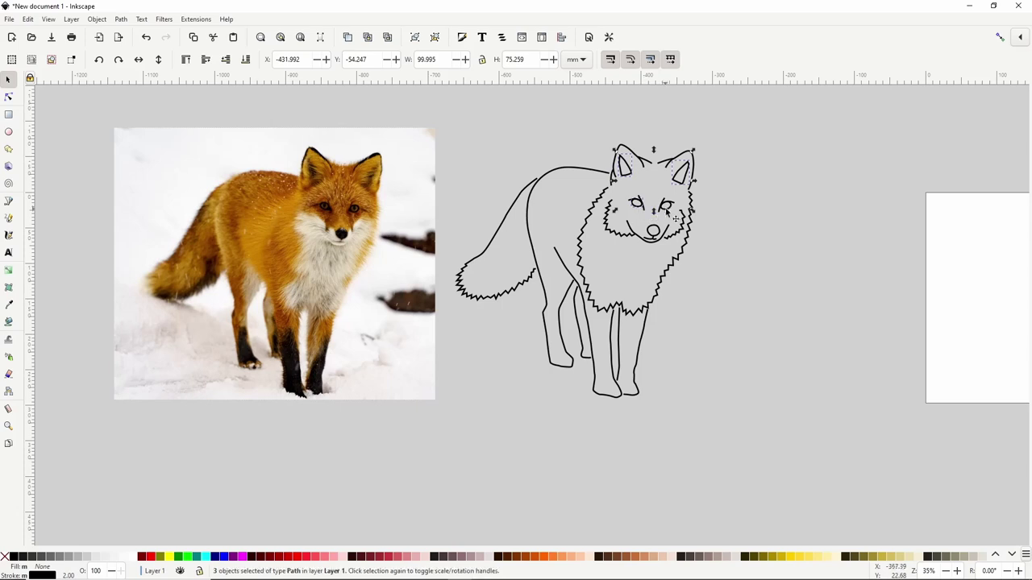
left_click(668, 212, "shift")
left_click(665, 233, "shift")
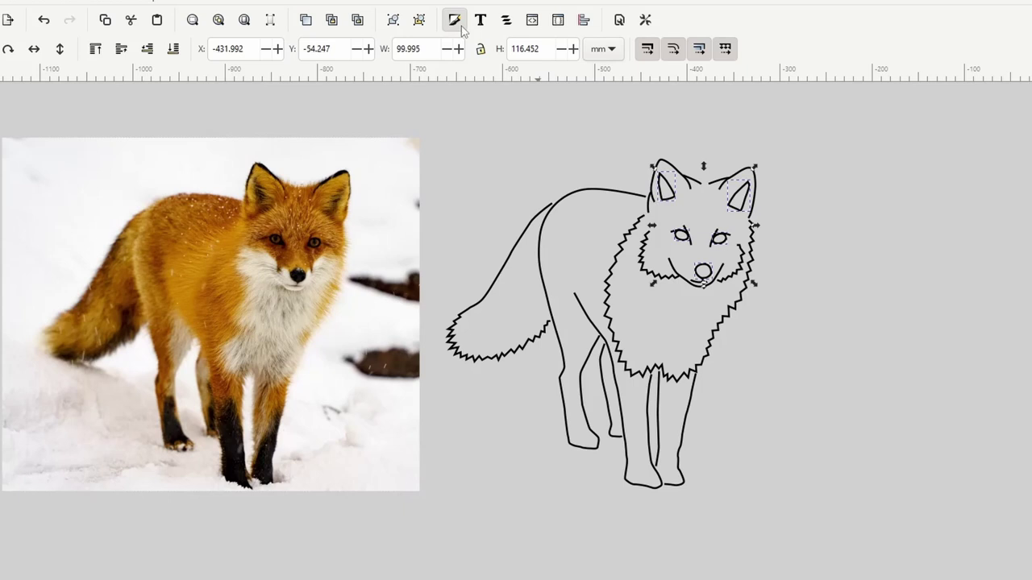
left_click(461, 26)
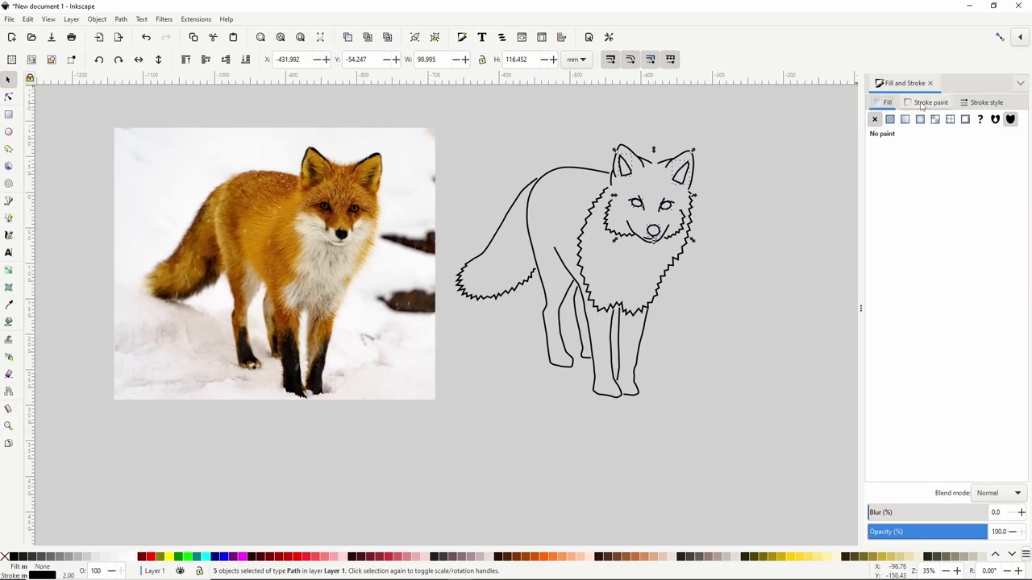
left_click(921, 105)
left_click(874, 120)
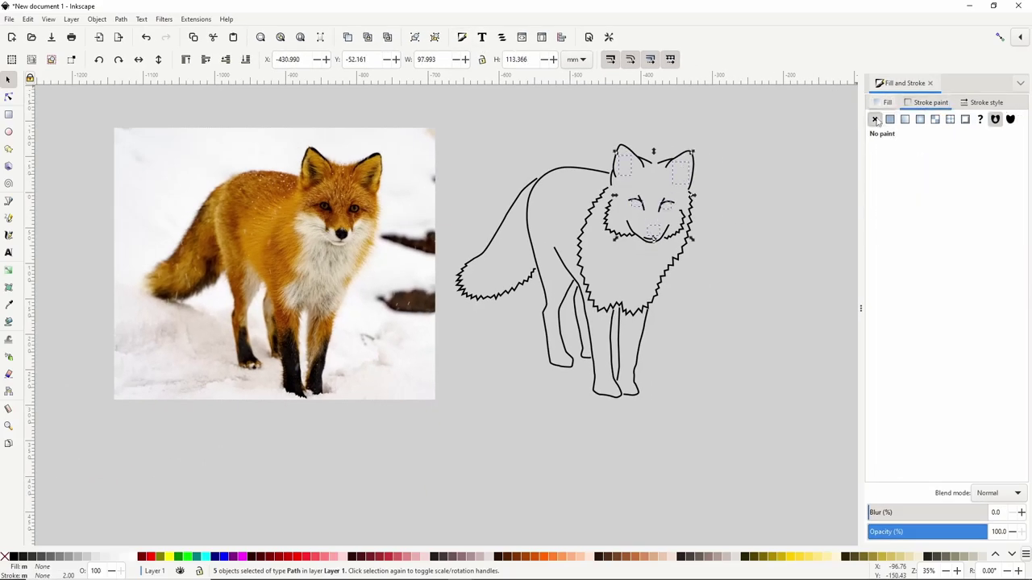
left_click(888, 105)
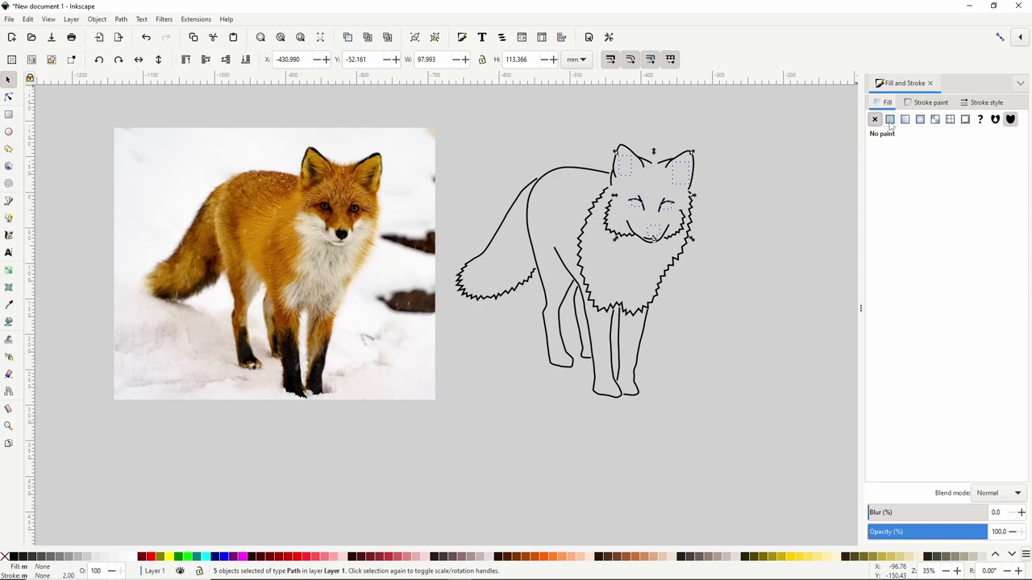
left_click(889, 119)
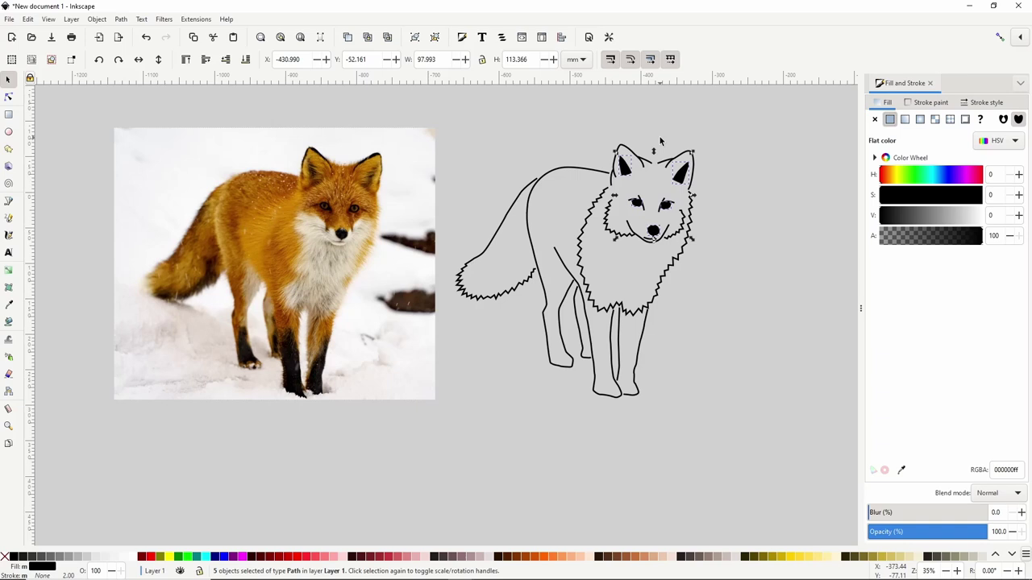
- Apply the Power stroke path effect to the outline of the drawing's left ear
scroll(633, 153, "up", 3)
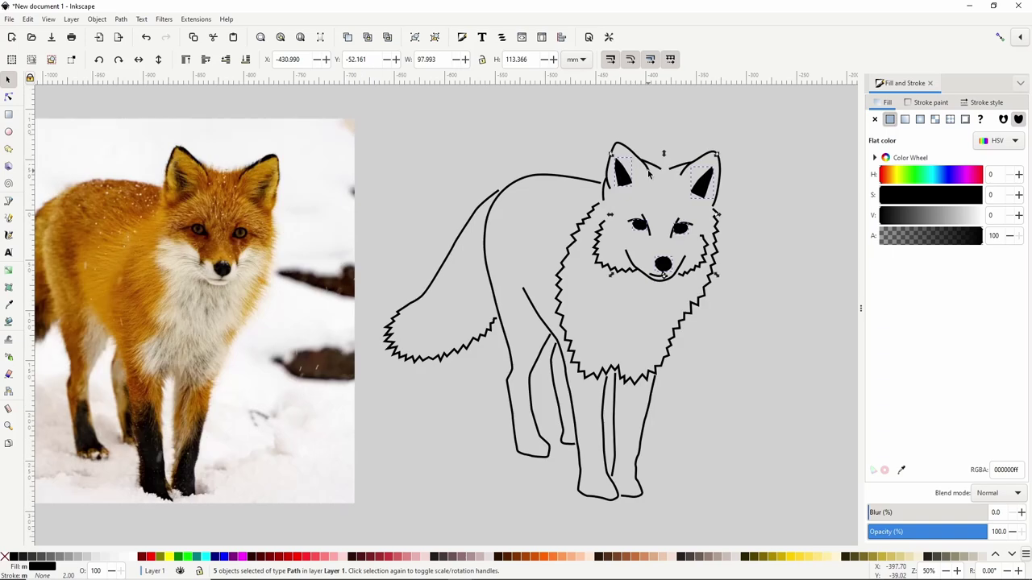
left_click(633, 153)
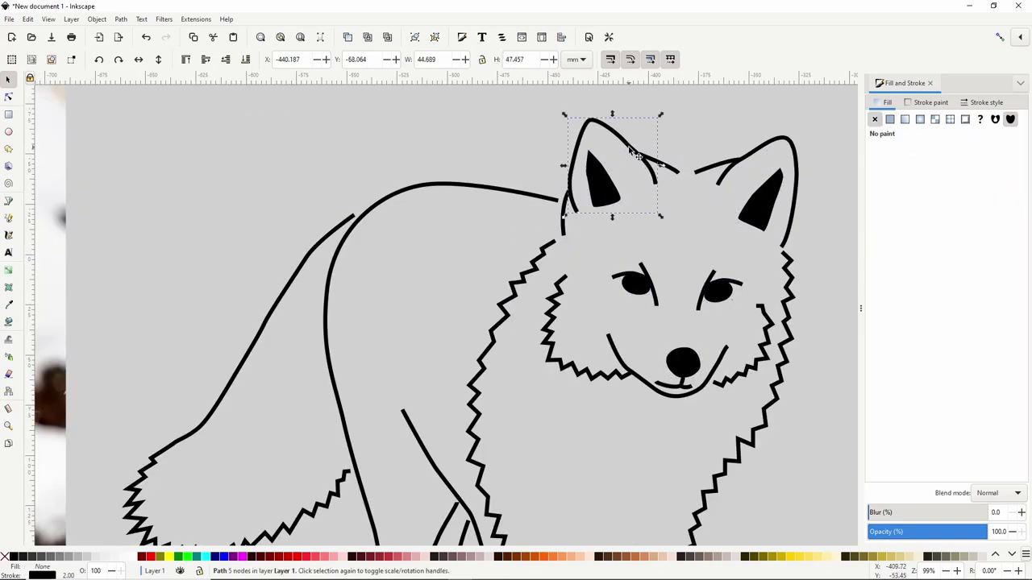
left_click(129, 23)
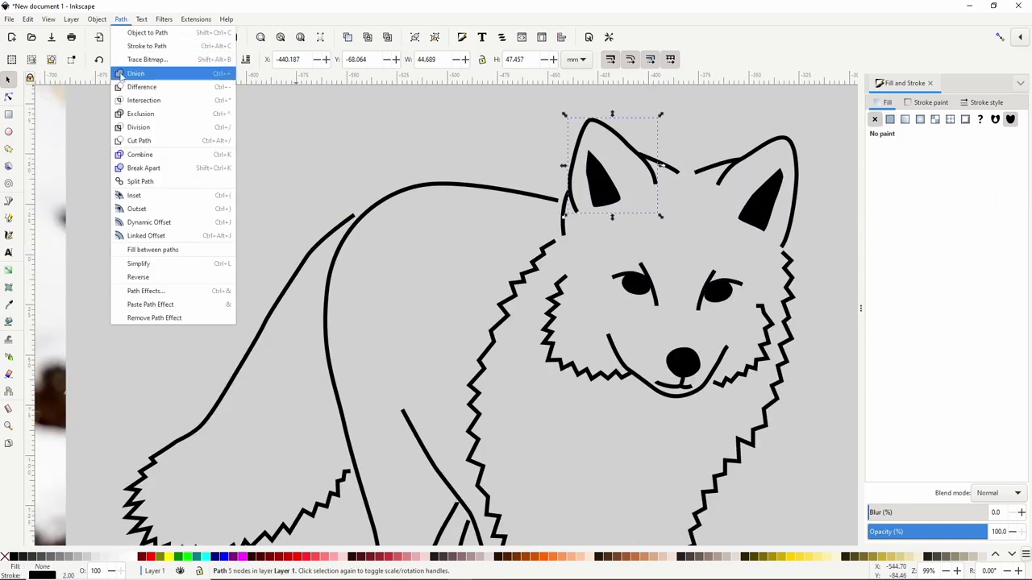
left_click(146, 295)
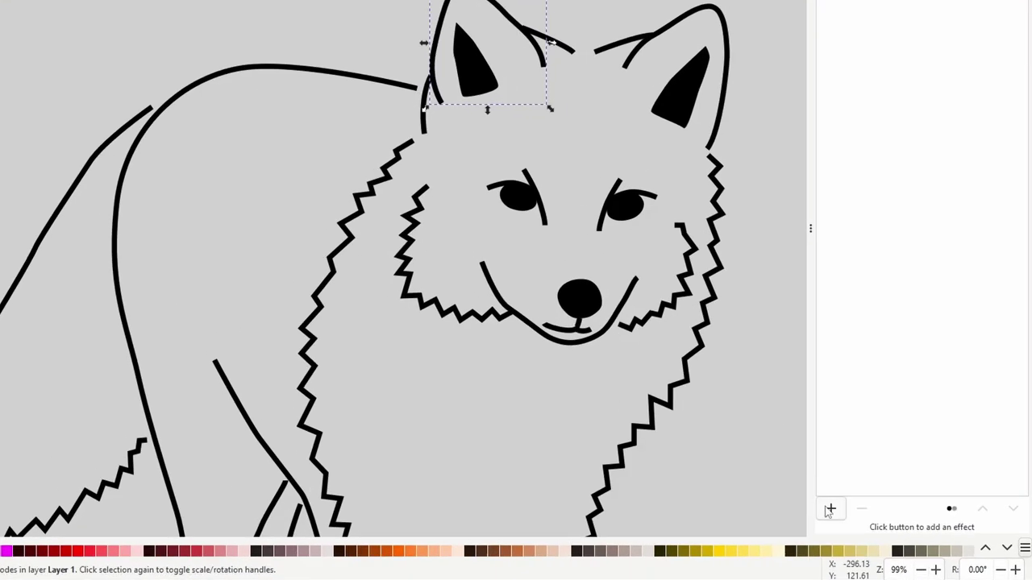
left_click(829, 510)
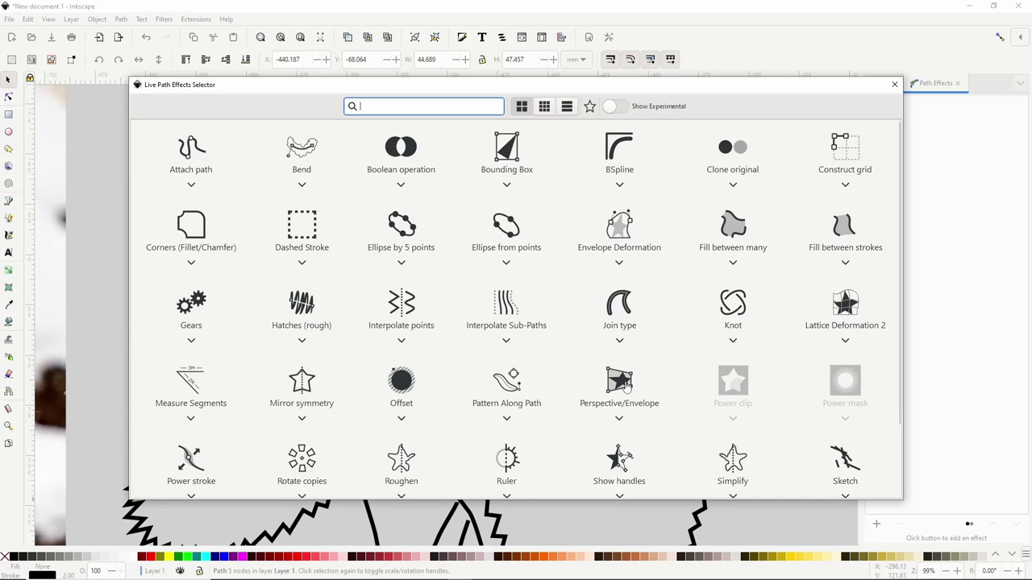
left_click(185, 459)
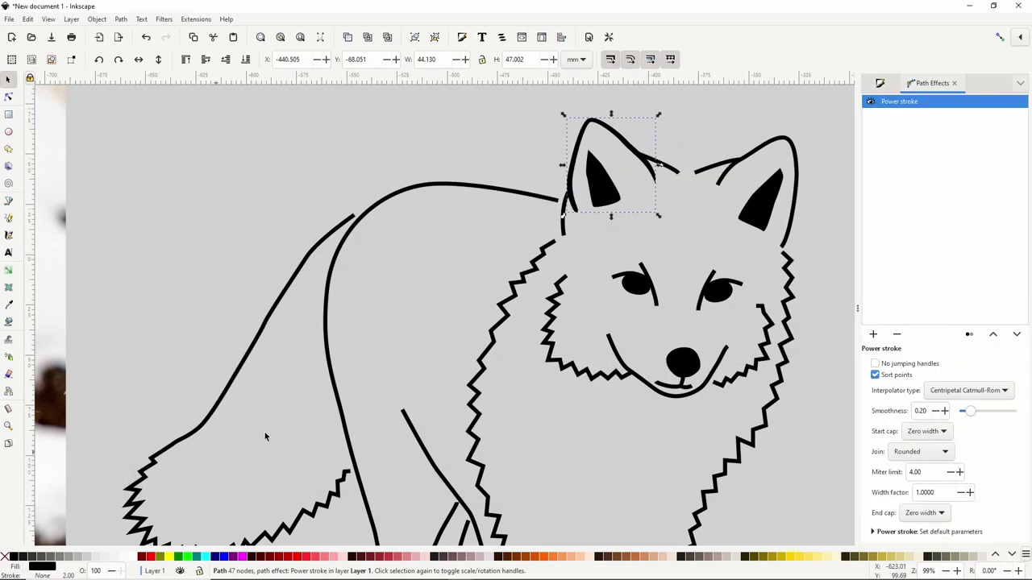
- Widen the left ear outline near both of its lower ends using the Power stroke width control points
key("n")
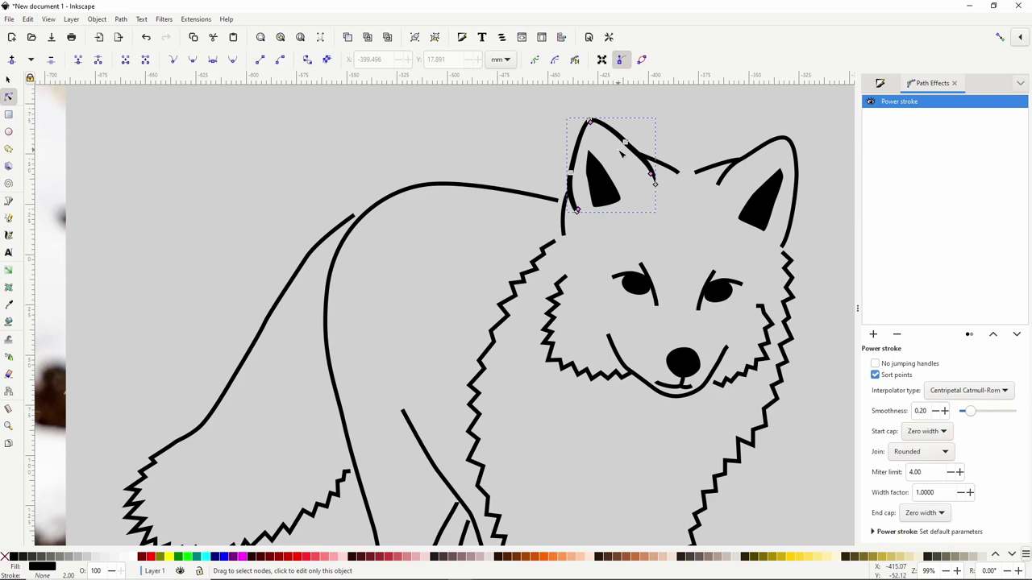
scroll(621, 153, "up", 2, "ctrl")
scroll(617, 154, "up", 1)
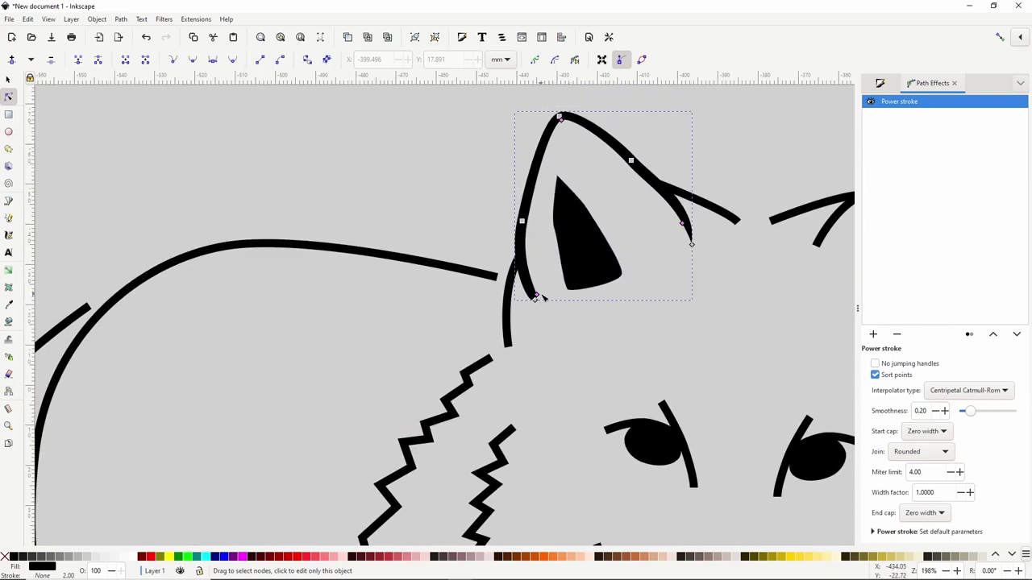
left_click_drag(538, 297, 535, 284)
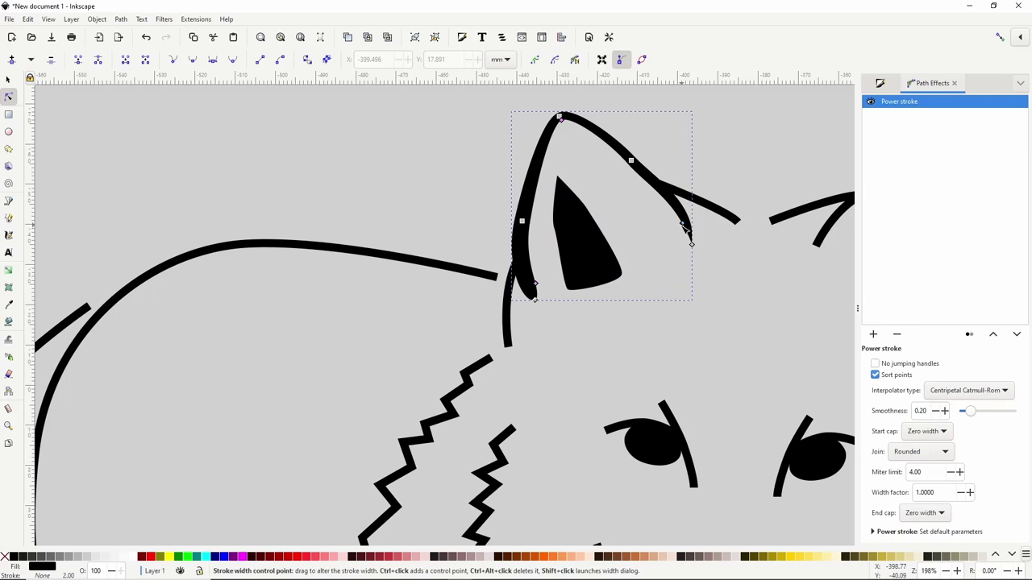
left_click_drag(681, 225, 682, 229)
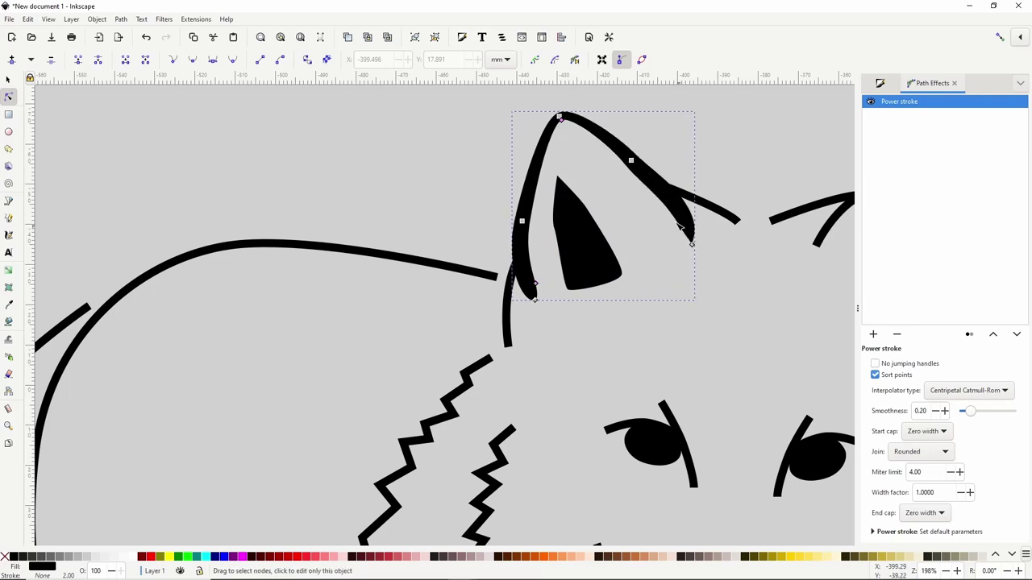
- Add an extra width control point beside the left ear's tip, delete it, and narrow the stroke at the tip
left_click_drag(561, 120, 567, 123)
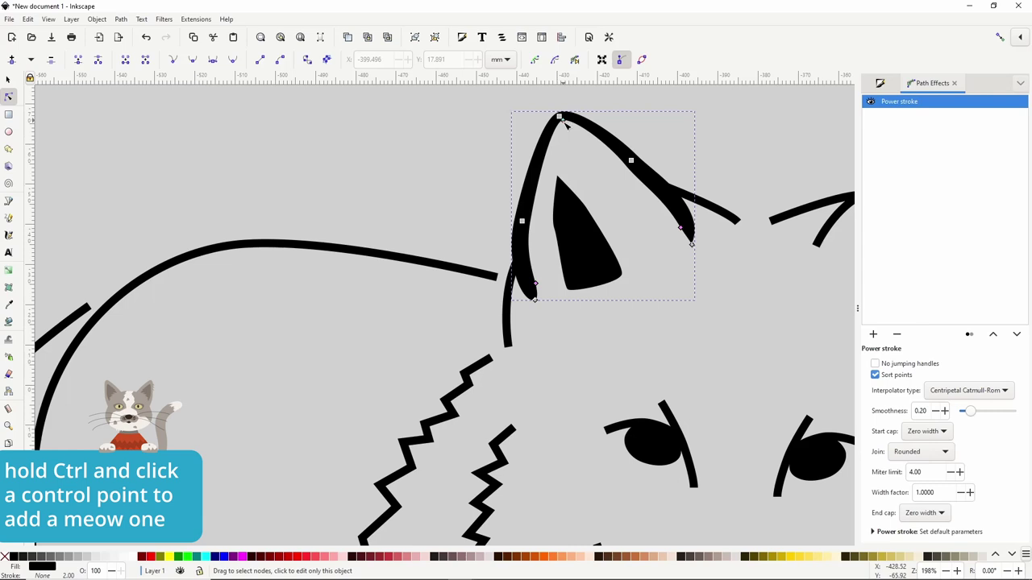
left_click(563, 121, "ctrl")
mouse_move(563, 121)
left_mouse_down()
mouse_move(596, 145)
mouse_move(555, 132)
mouse_move(564, 123)
left_mouse_up()
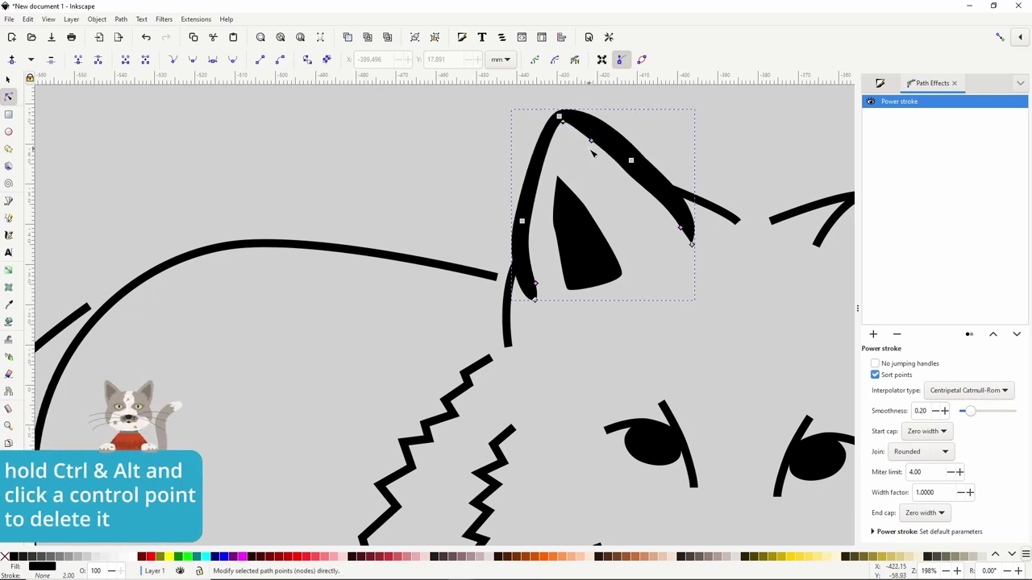
left_click(592, 142, "ctrl+alt")
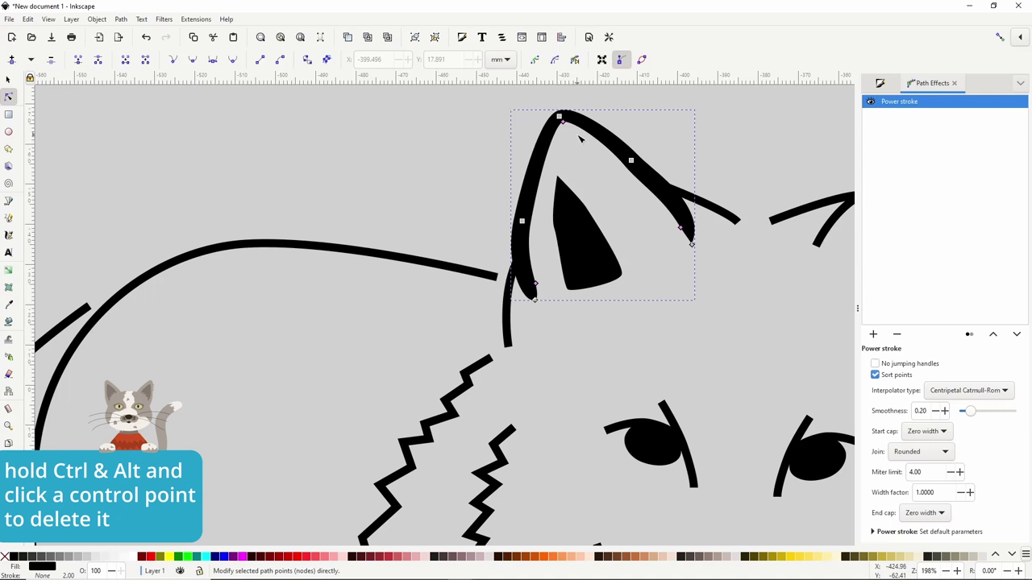
scroll(589, 159, "down", 2, "ctrl")
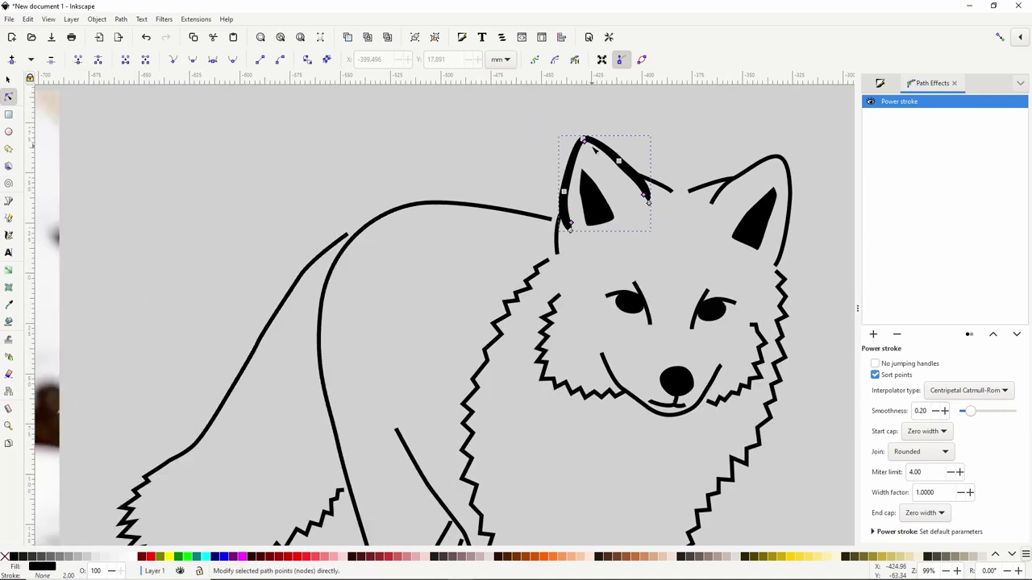
left_click_drag(584, 141, 583, 140)
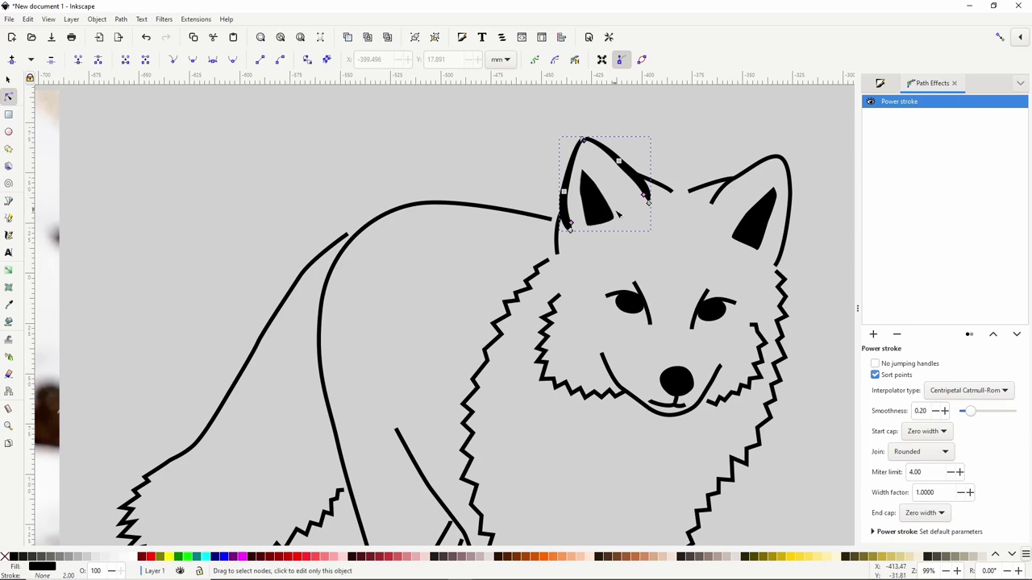
- Refine the left ear outline's curve by shifting its outer side node slightly outward and adjusting a handle on the inner side
scroll(573, 220, "up", 1, "ctrl")
left_click(544, 185)
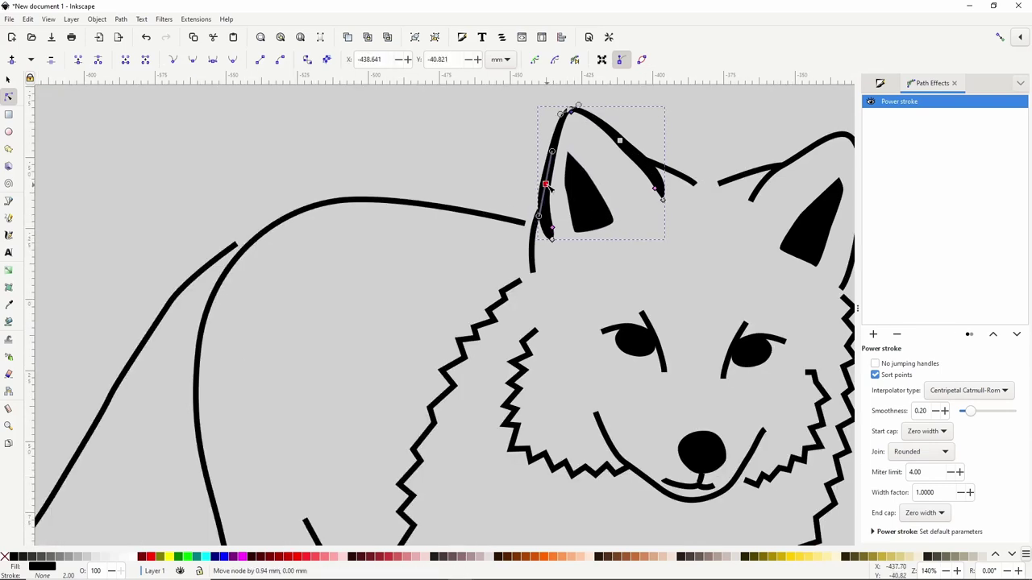
left_click(619, 141)
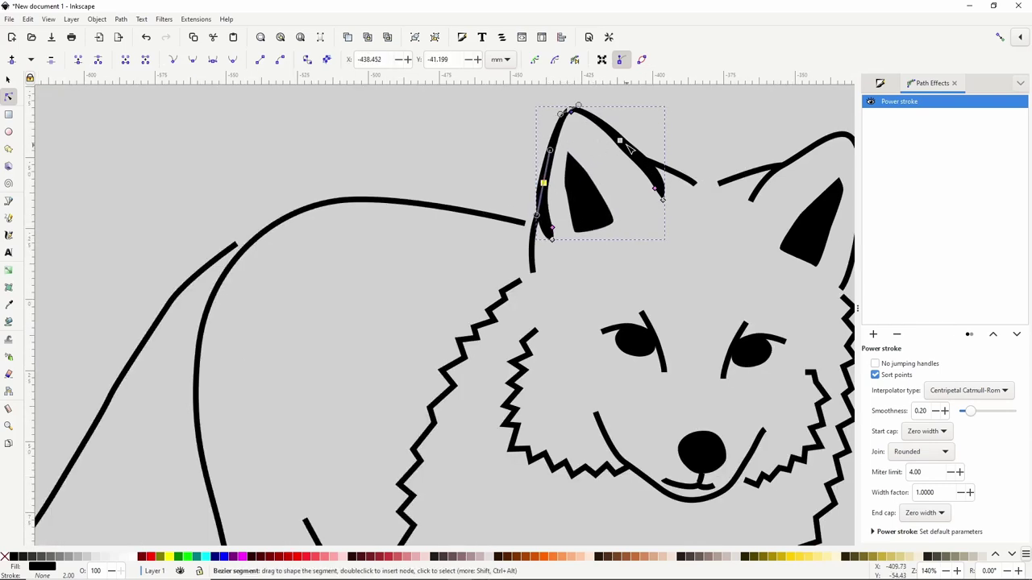
left_click_drag(609, 129, 602, 125)
left_click(668, 149)
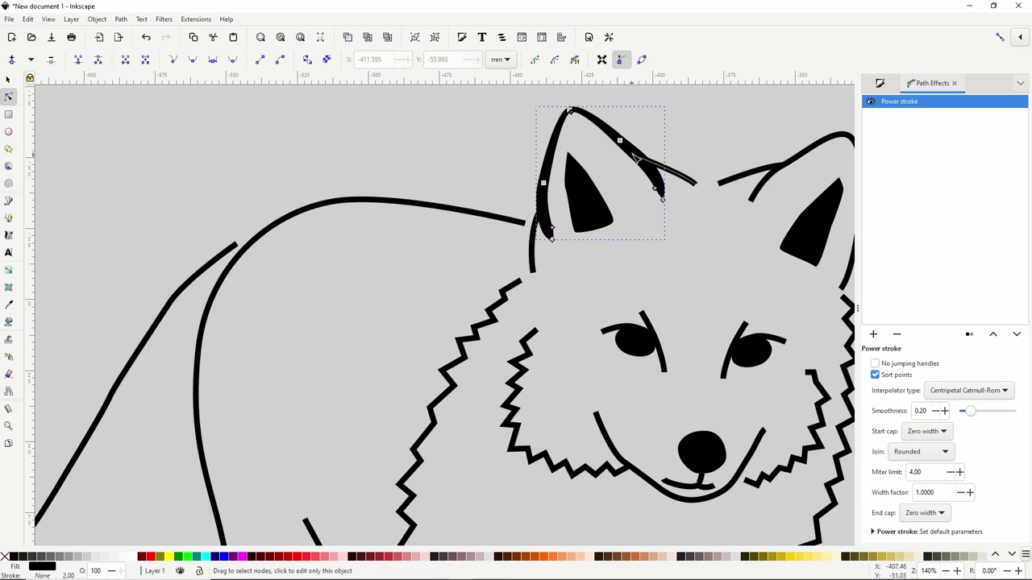
left_click(633, 155)
left_click_drag(659, 171, 661, 171)
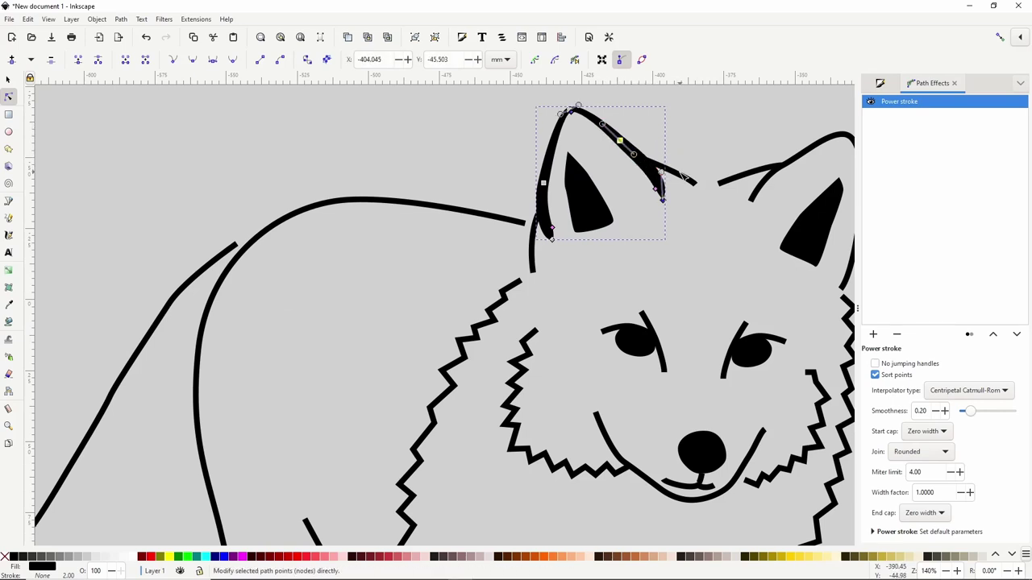
- Apply the Power stroke path effect to the short line at the left ear's inner side and taper its free end
left_click(683, 176)
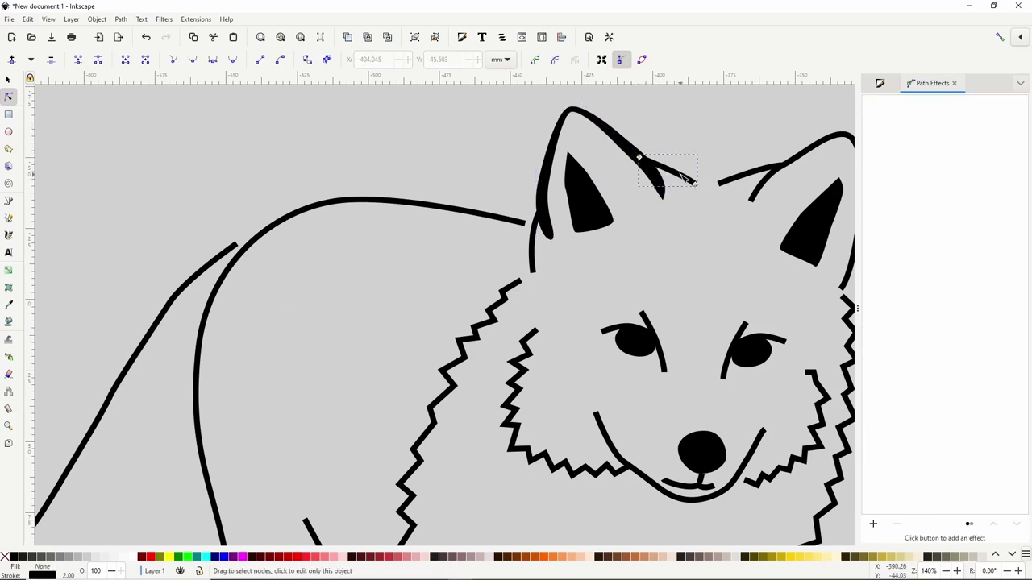
left_click(872, 525)
left_click(213, 472)
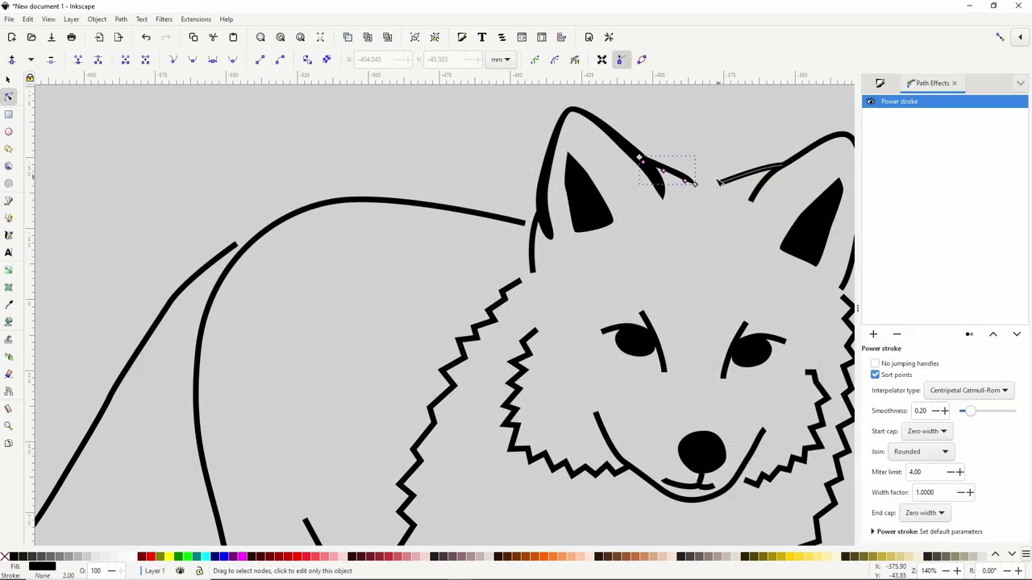
scroll(716, 180, "up", 1, "ctrl")
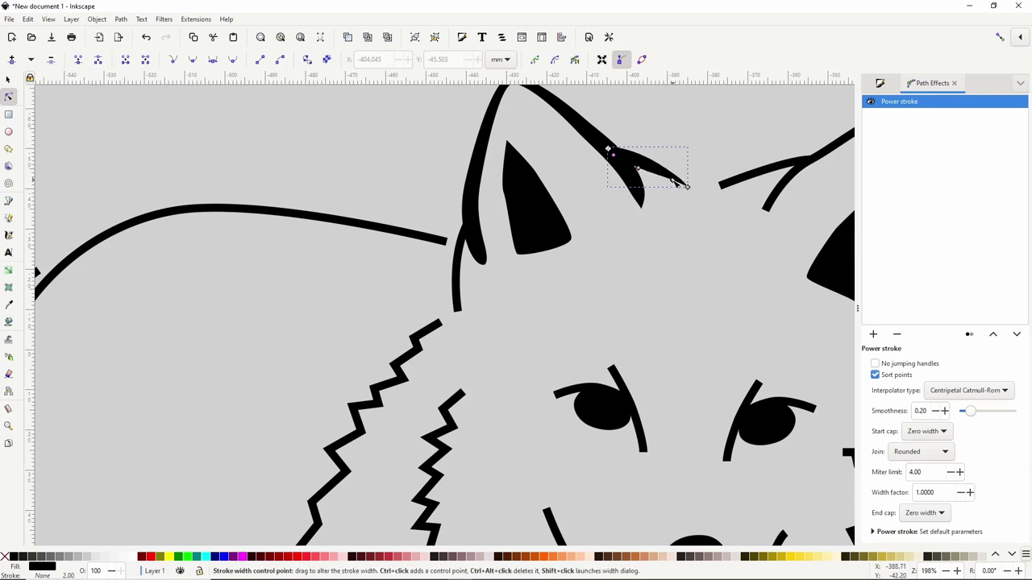
left_click(676, 211)
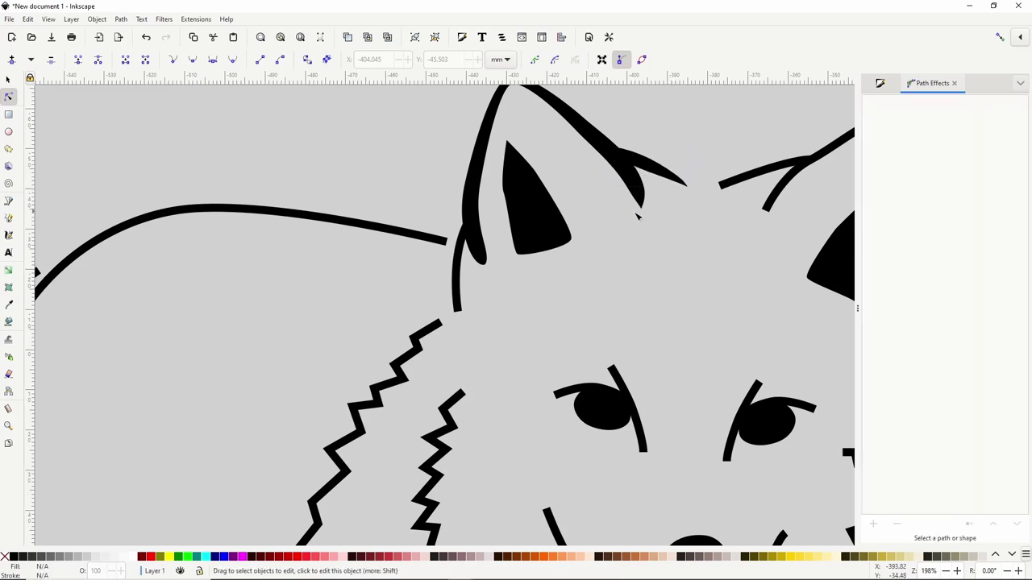
- Apply the Power stroke path effect to the short line below the left ear's outer side and narrow its lower end
left_click(457, 271)
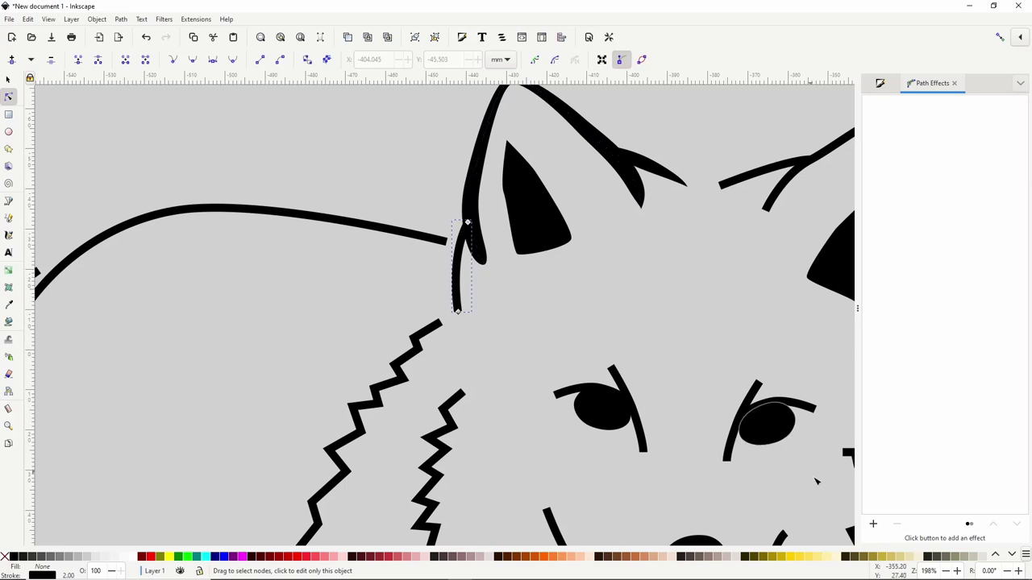
left_click(872, 525)
left_click(207, 462)
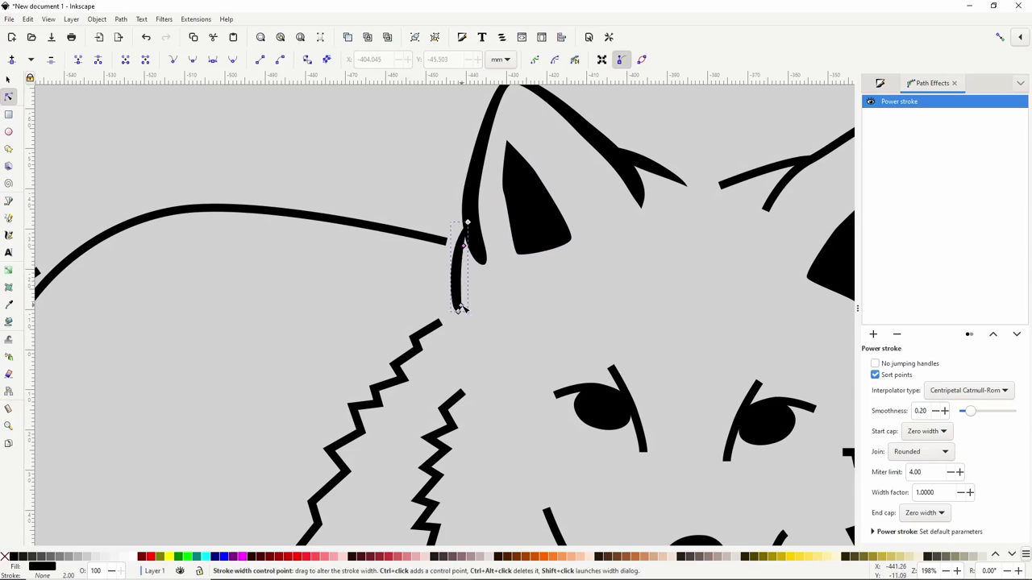
left_click_drag(462, 305, 461, 299)
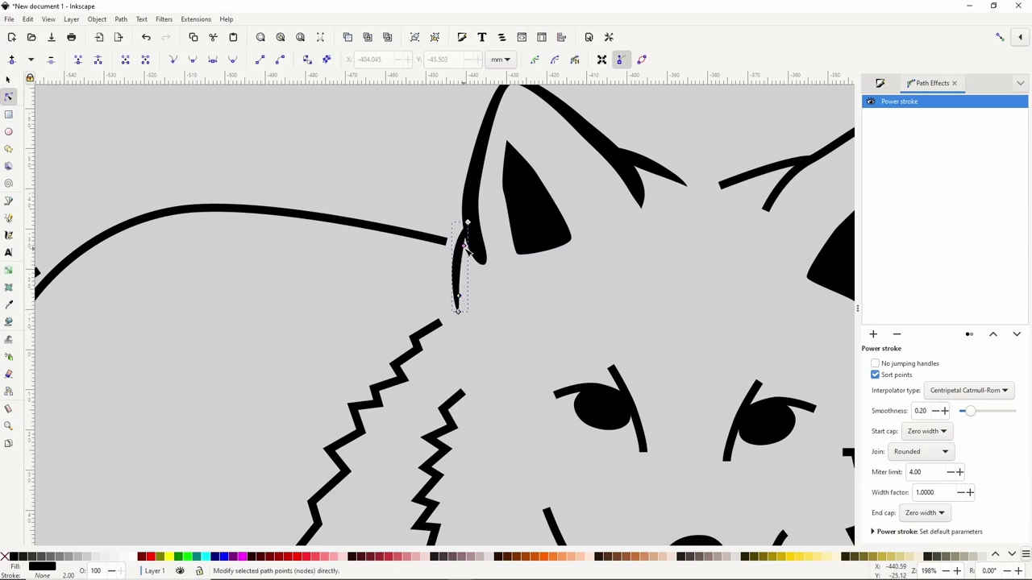
- Reshape the upper end of the short outer line below the left ear by shifting its top node slightly upward and adjusting its handle
left_click_drag(464, 245, 468, 218)
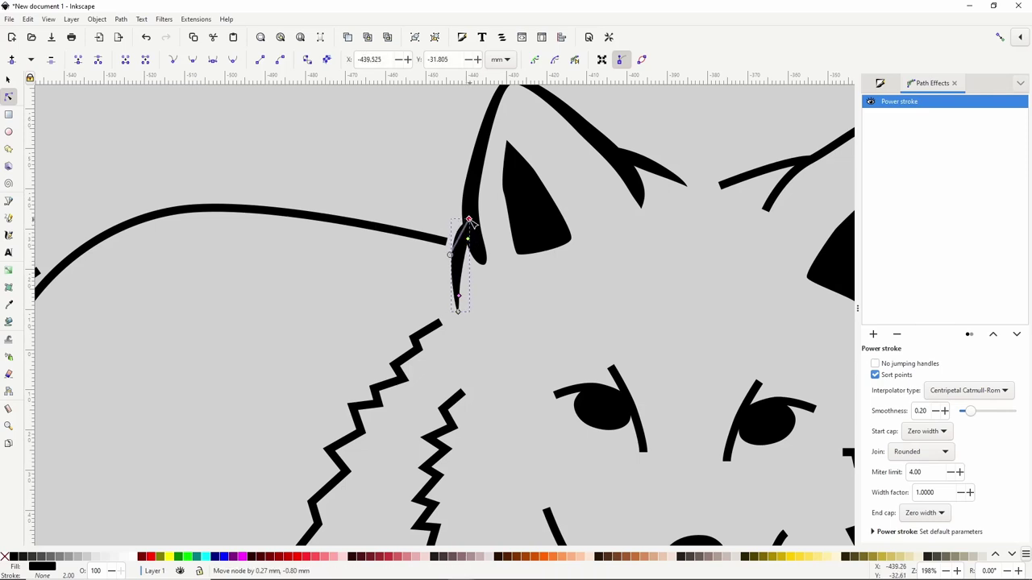
left_click_drag(450, 255, 453, 253)
left_click(532, 313)
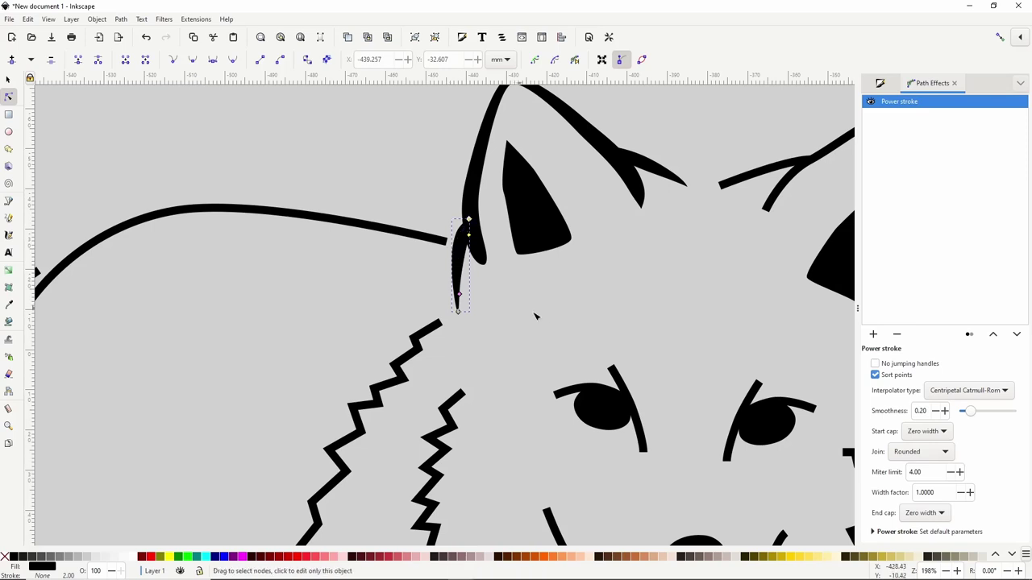
left_click(537, 317)
- Try other width factors on the short line below the left ear, and set the left ear outline's width factor to 0.9
left_click(464, 271)
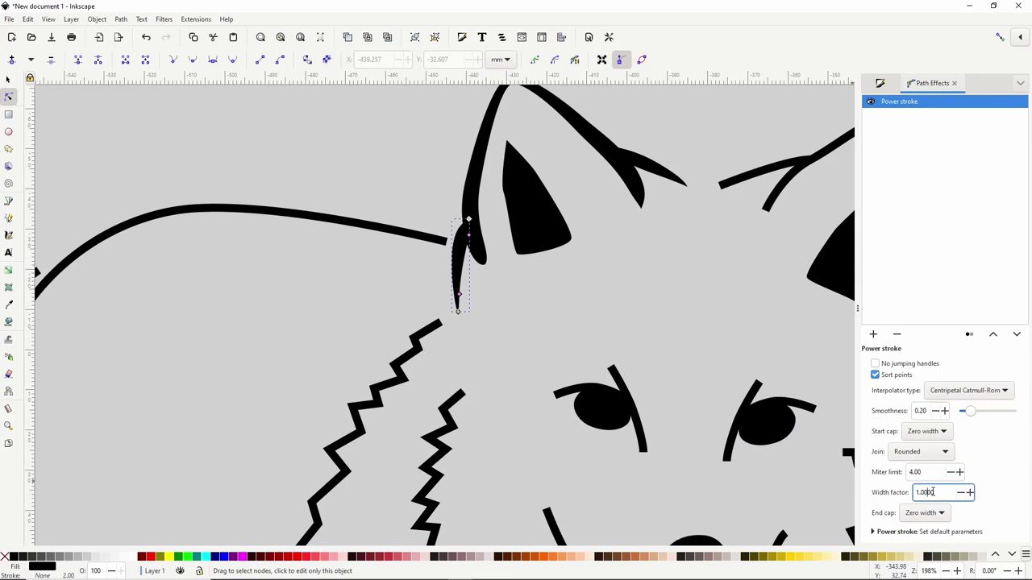
scroll(932, 492, "up", 5)
scroll(932, 491, "down", 3)
left_click(604, 149)
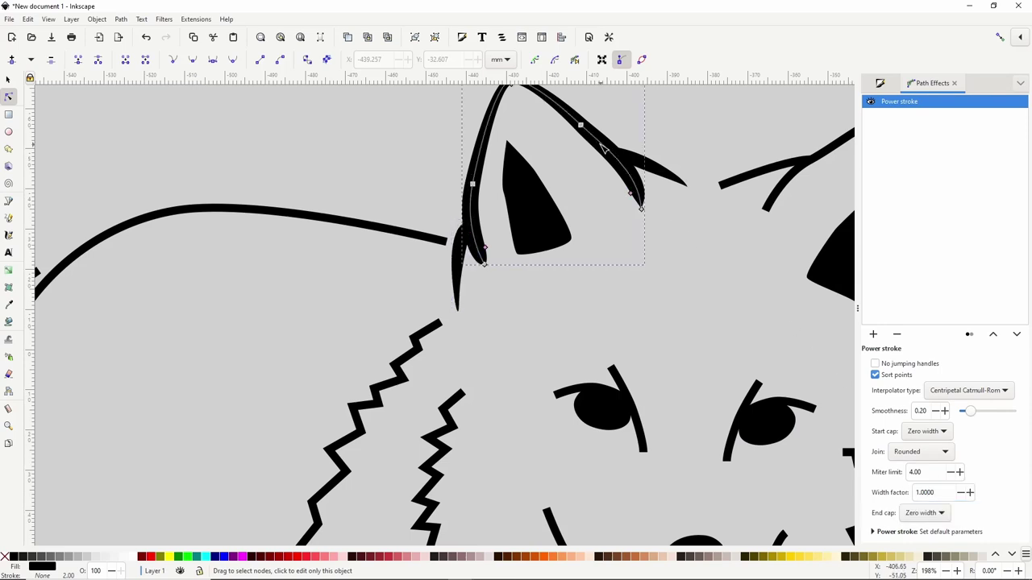
scroll(932, 491, "down", 1)
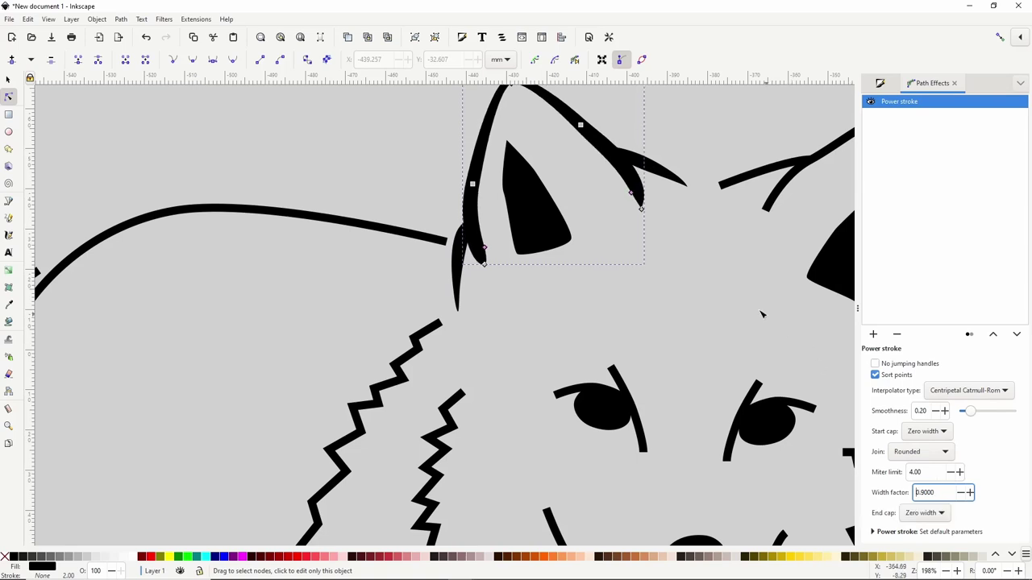
- Apply the Power stroke path effect to the right ear's outline and adjust its widths at the tip and near both lower ends
scroll(723, 317, "left", 4)
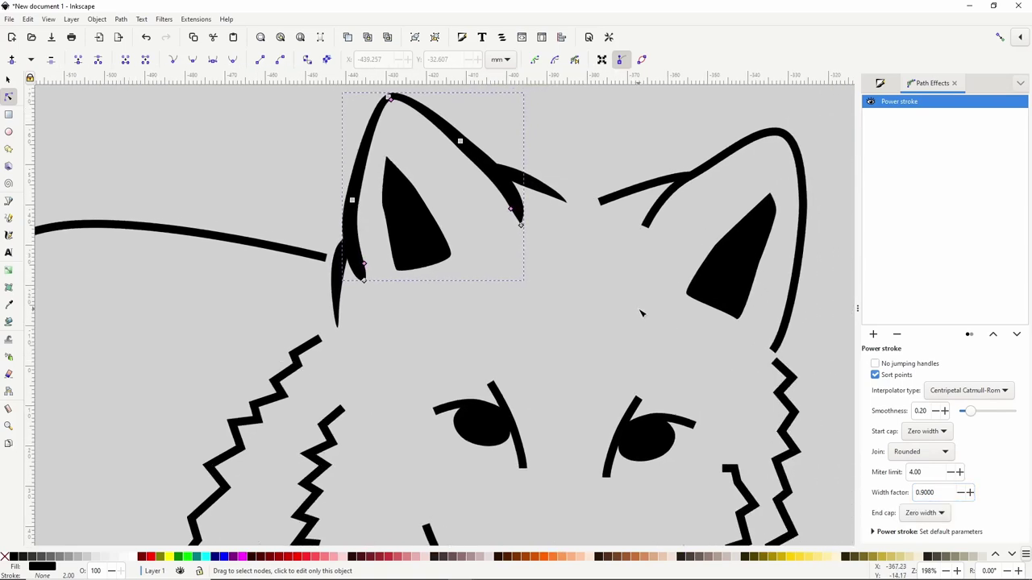
left_click(744, 152)
left_click(872, 334)
left_click(191, 461)
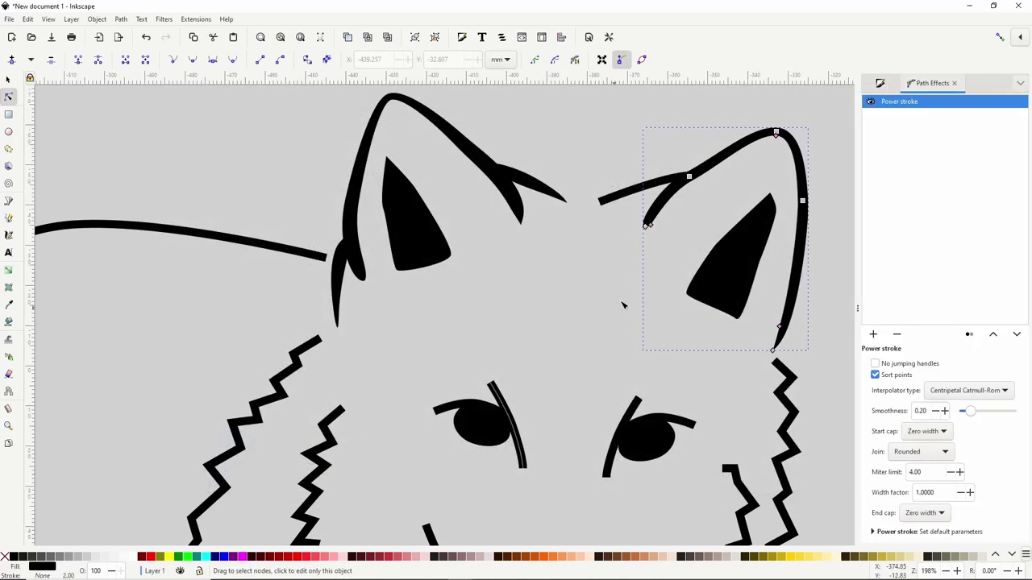
left_click_drag(650, 225, 654, 218)
left_click_drag(775, 136, 777, 133)
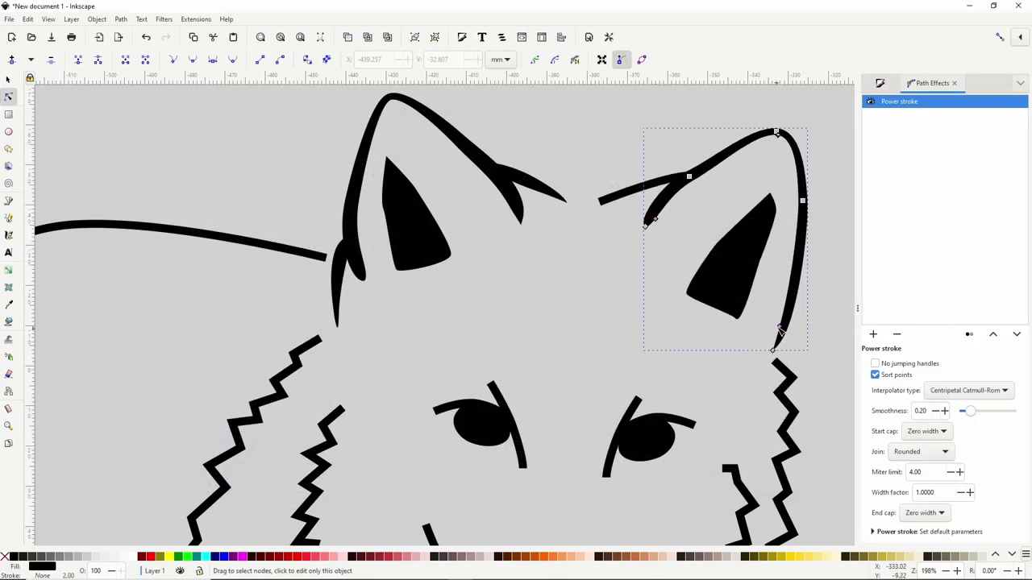
left_click_drag(779, 330, 778, 324)
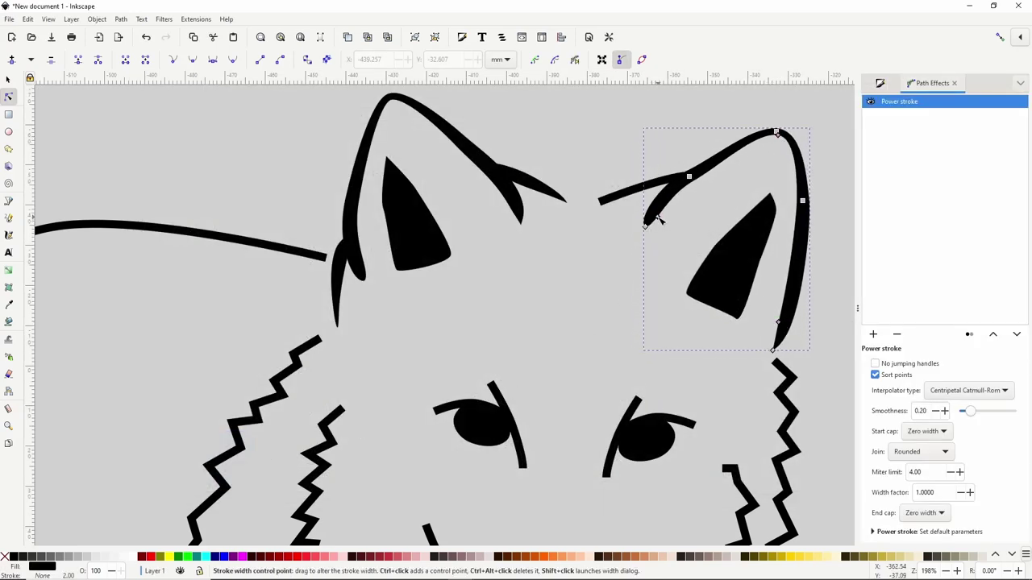
- Apply the Power stroke path effect to the short line at the right ear's inner side and taper its free end
left_click(635, 191)
left_click(872, 527)
left_click(191, 461)
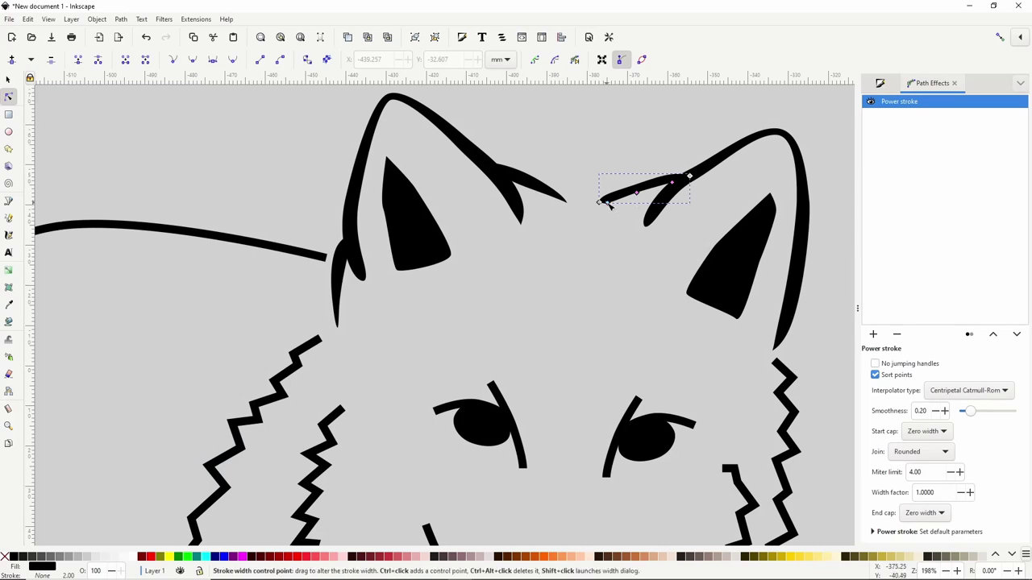
left_click_drag(607, 202, 684, 179)
left_click(630, 335)
- Apply the Power stroke path effect to the slanted line at the left eye's inner corner and taper both of its ends
left_click_drag(630, 337, 628, 297)
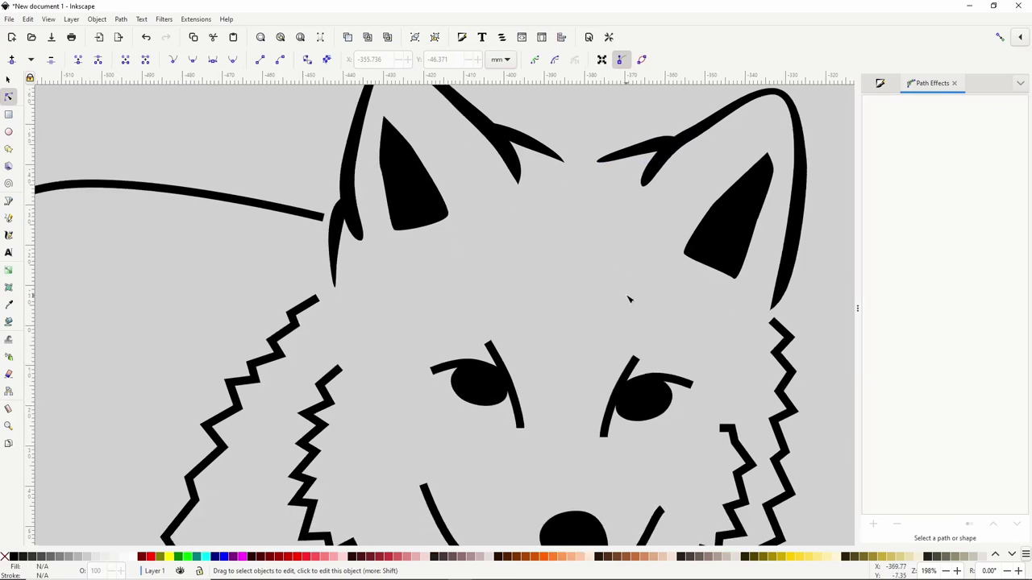
scroll(629, 300, "down", 5)
scroll(541, 296, "up", 3)
left_click(541, 295)
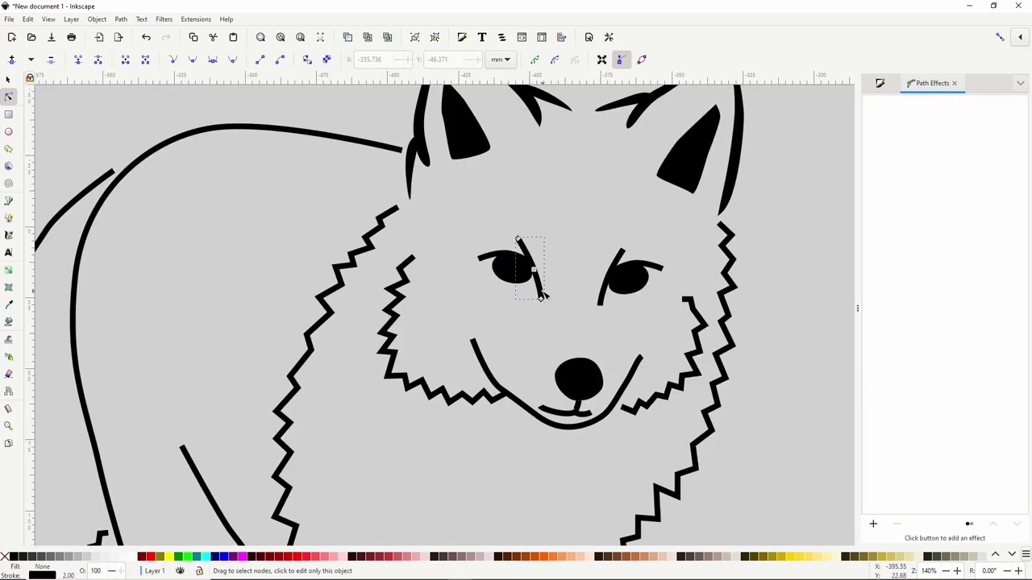
left_click(872, 529)
left_click(266, 438)
scroll(537, 299, "up", 1)
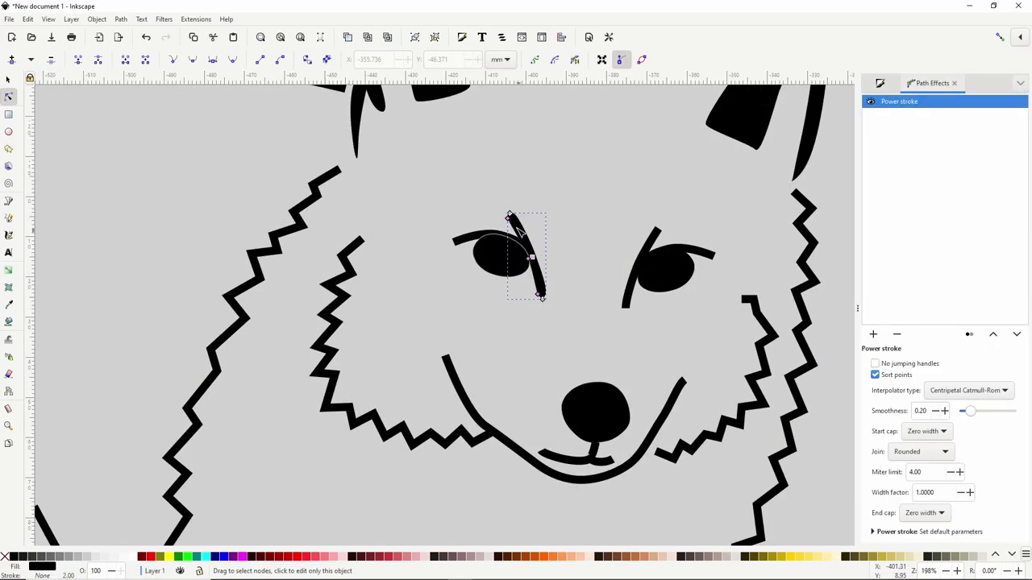
left_click_drag(511, 223, 511, 218)
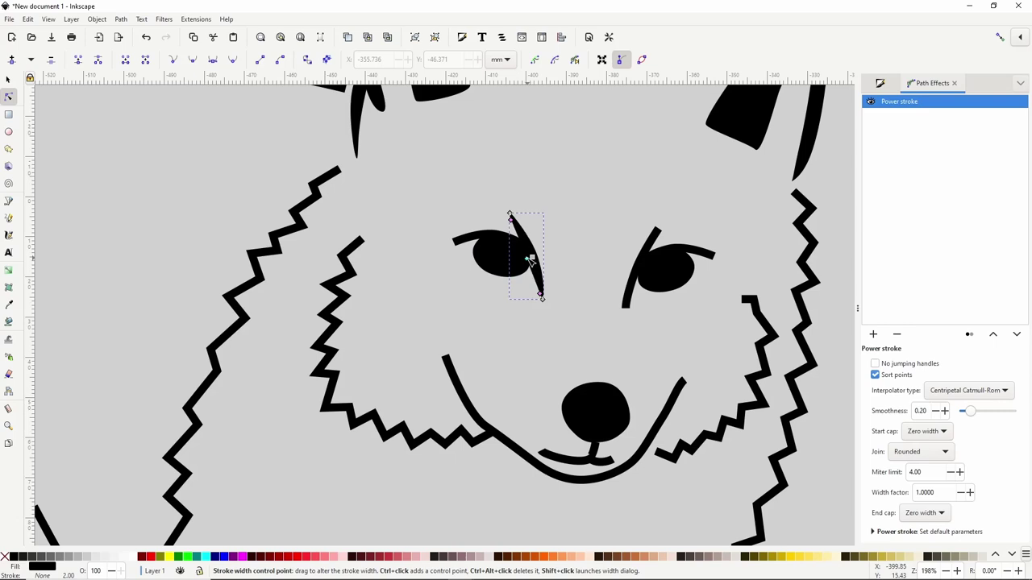
- Apply the Power stroke path effect to the left eye's upper lid line and taper its outer end
left_click(491, 236)
left_click(873, 526)
left_click(318, 432)
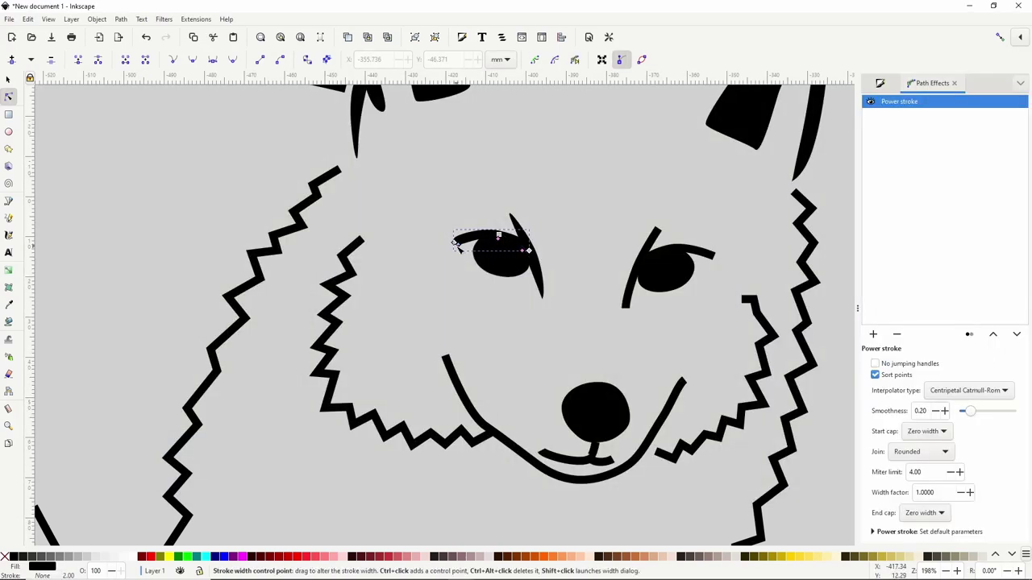
- Apply the Power stroke path effect to the right eye's upper lid line and taper its outer end
left_click(653, 239)
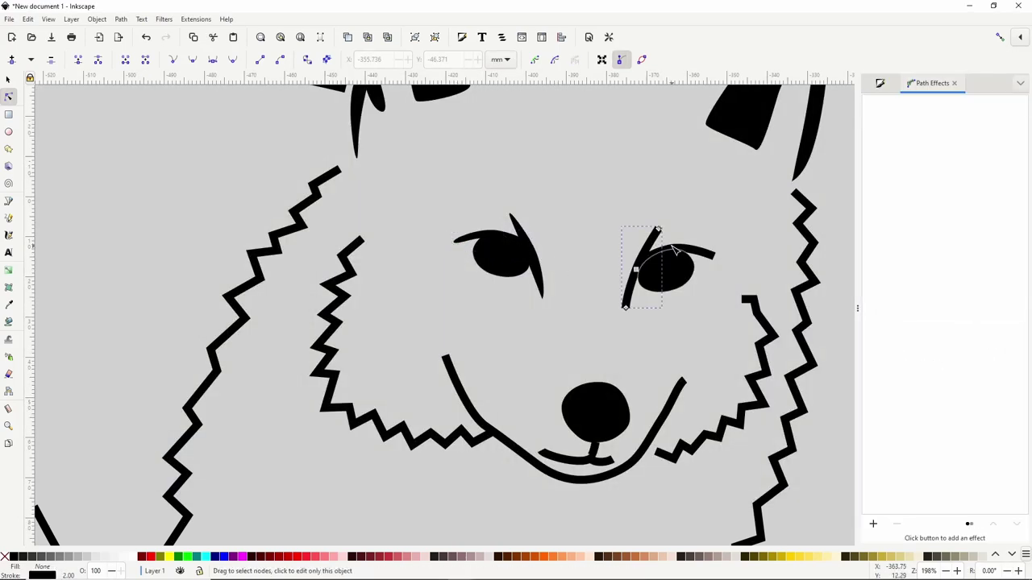
left_click(675, 252)
left_click(872, 524)
key("Return")
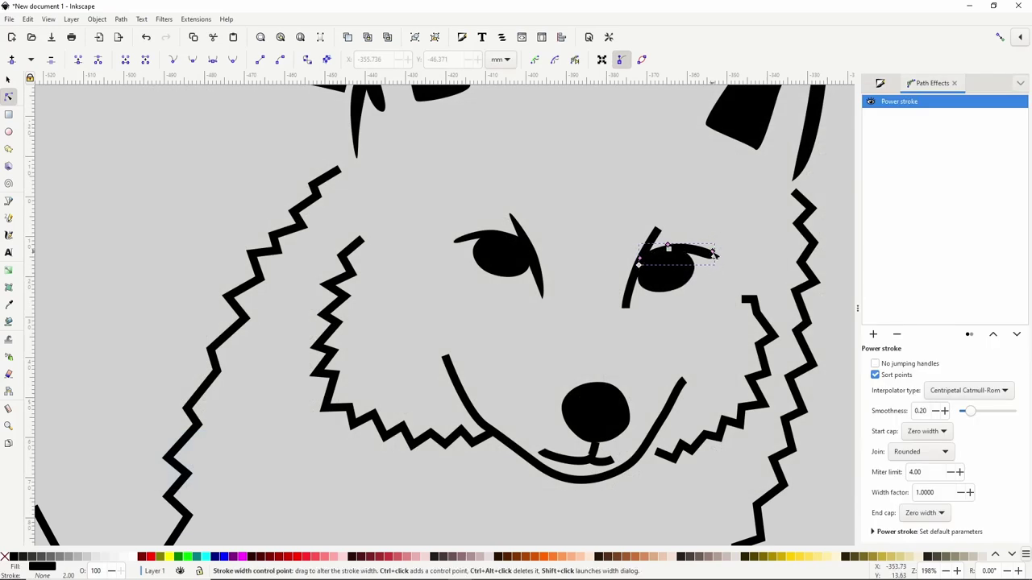
- Apply the Power stroke path effect to the slanted line at the right eye's inner corner and narrow it toward both ends
left_click(652, 239)
left_click(872, 524)
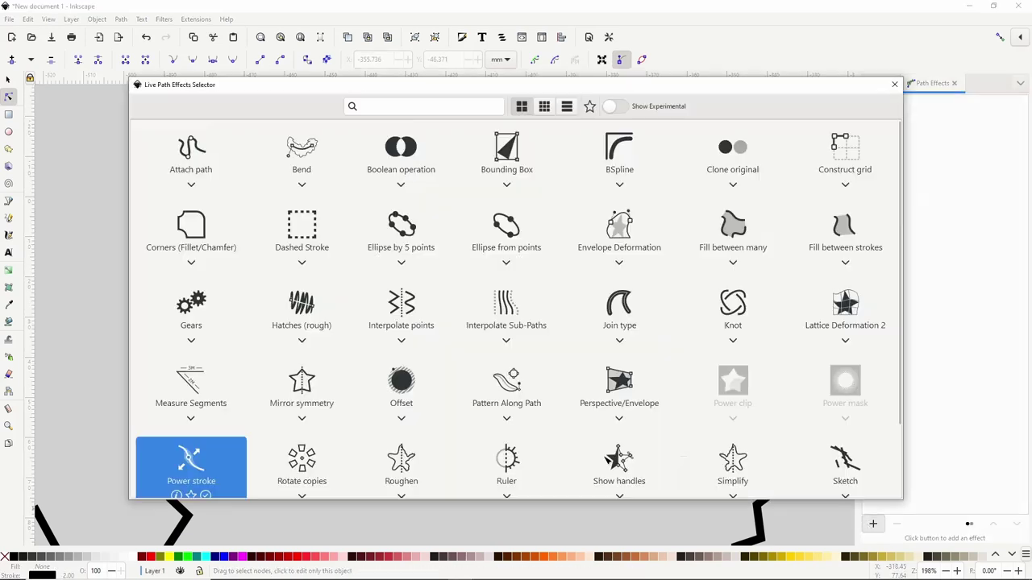
key("Return")
left_click_drag(634, 269, 624, 298)
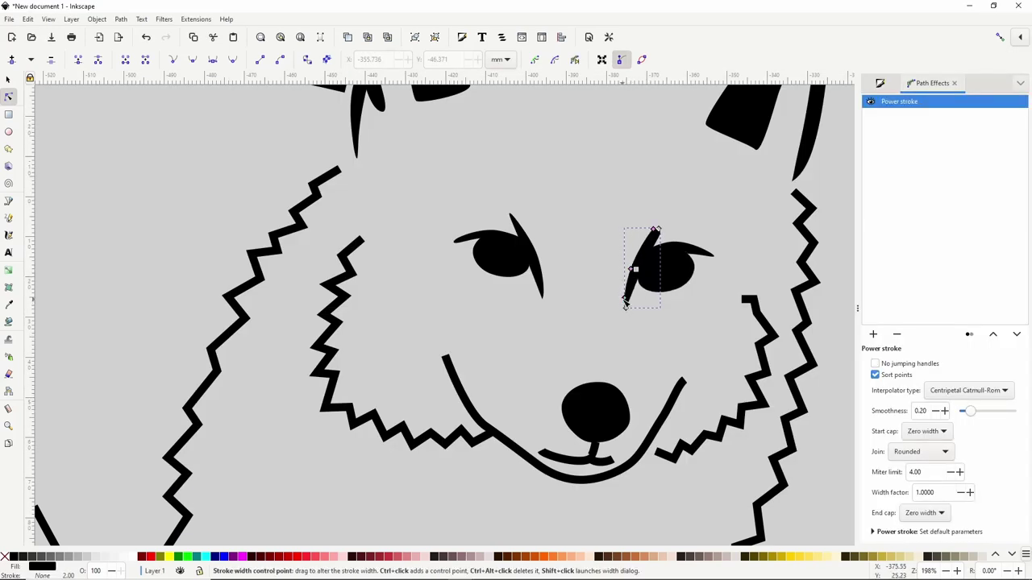
left_click_drag(654, 229, 653, 234)
left_click(616, 351)
left_click(652, 237)
left_click(698, 284)
- Apply the Power stroke path effect to the long chin curve below the mouth, tapering both ends and adjusting the width at its middle
scroll(694, 279, "down", 2)
left_click_drag(696, 282, 637, 232)
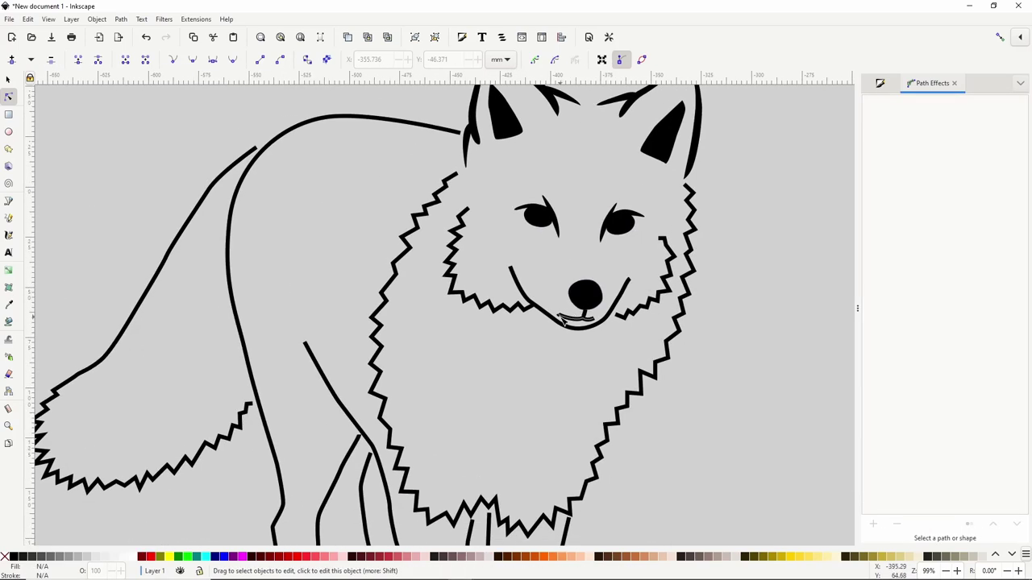
scroll(556, 317, "up", 1)
left_click(555, 322)
left_click(872, 524)
left_click(188, 460)
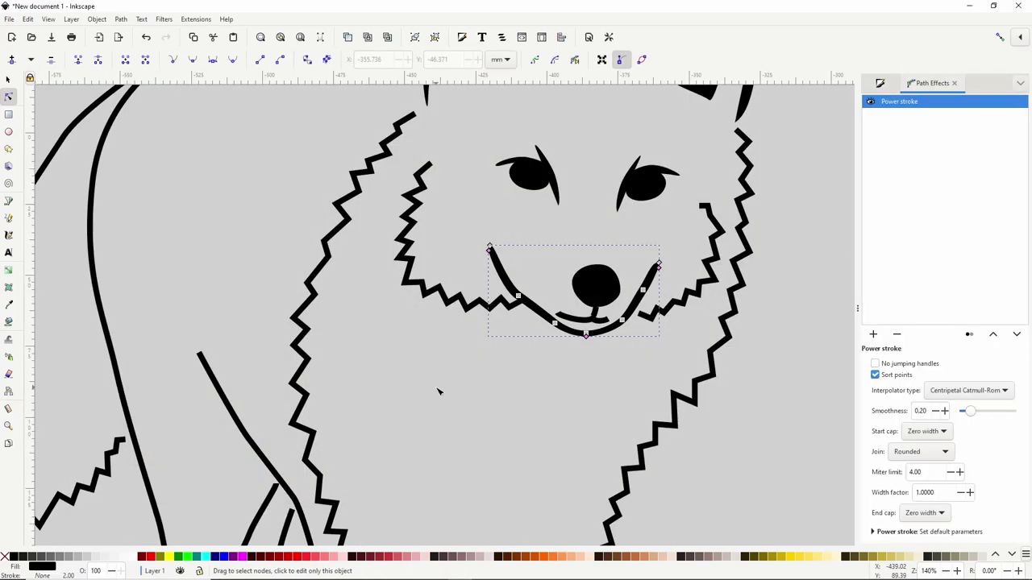
left_click_drag(658, 267, 656, 268)
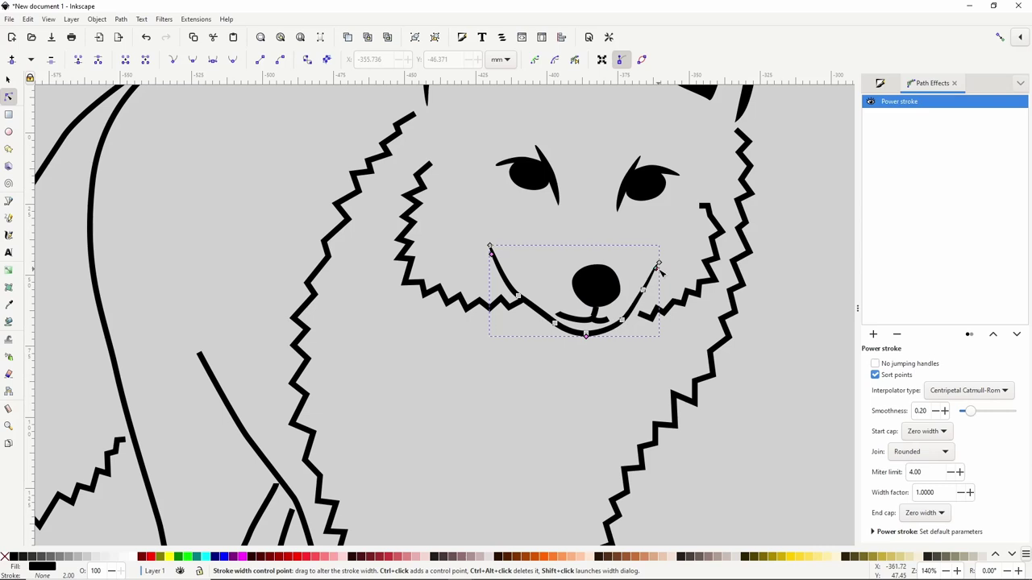
left_click_drag(585, 336, 587, 336)
- Apply the Power stroke path effect to the short vertical line below the nose and taper its lower end, undoing a stray change
scroll(624, 360, "up", 2)
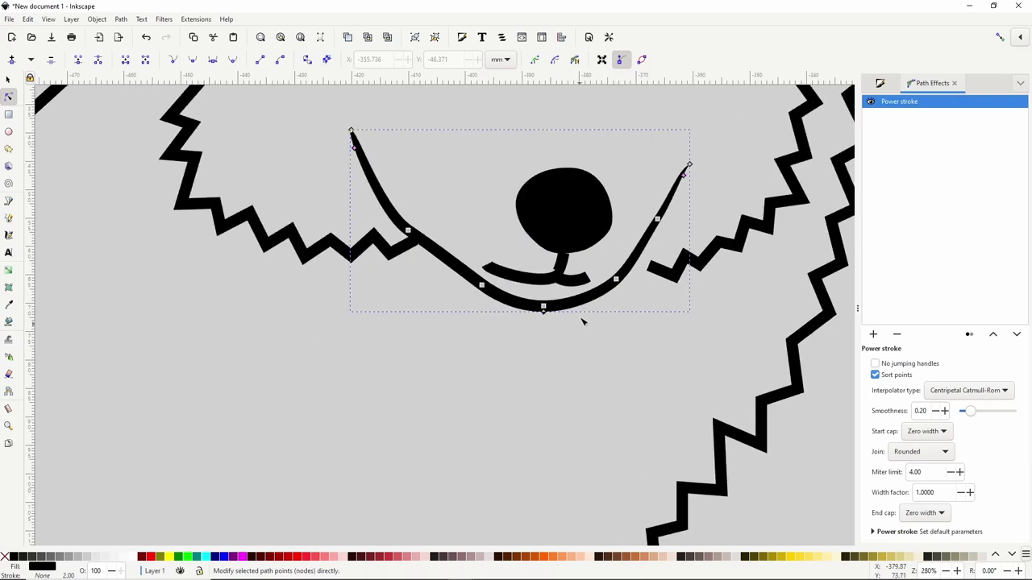
left_click(563, 267)
left_click(873, 524)
left_click(242, 456)
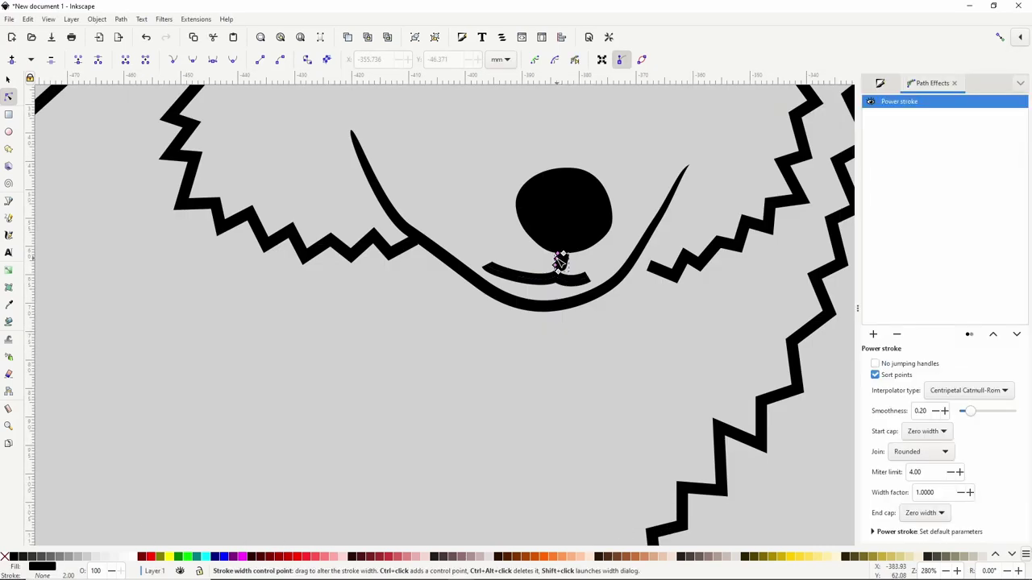
key("ctrl+z")
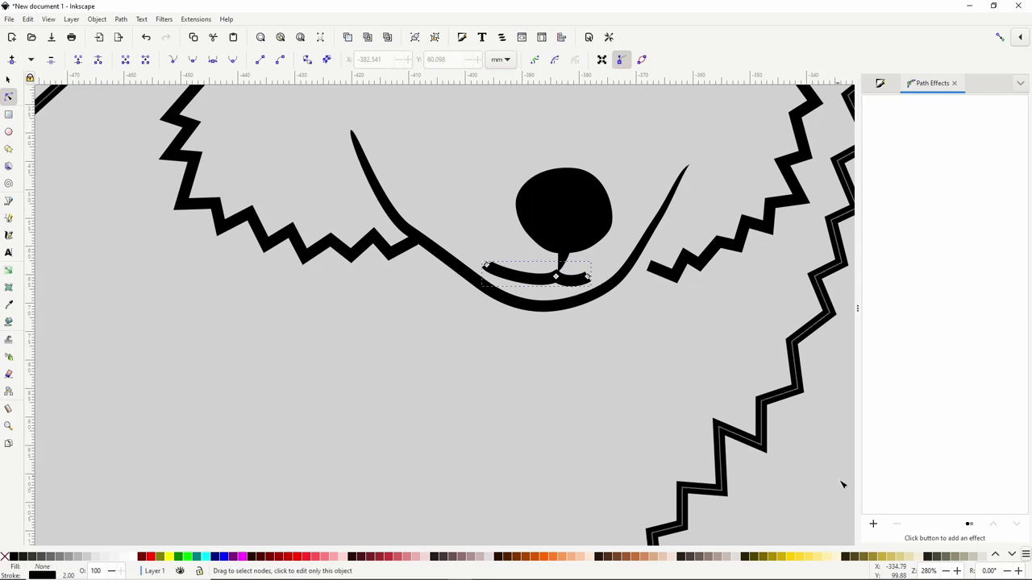
- Apply the Power stroke path effect to the small lip line under the nose and narrow it toward both ends
left_click(871, 523)
left_click(179, 460)
left_click_drag(492, 274, 495, 274)
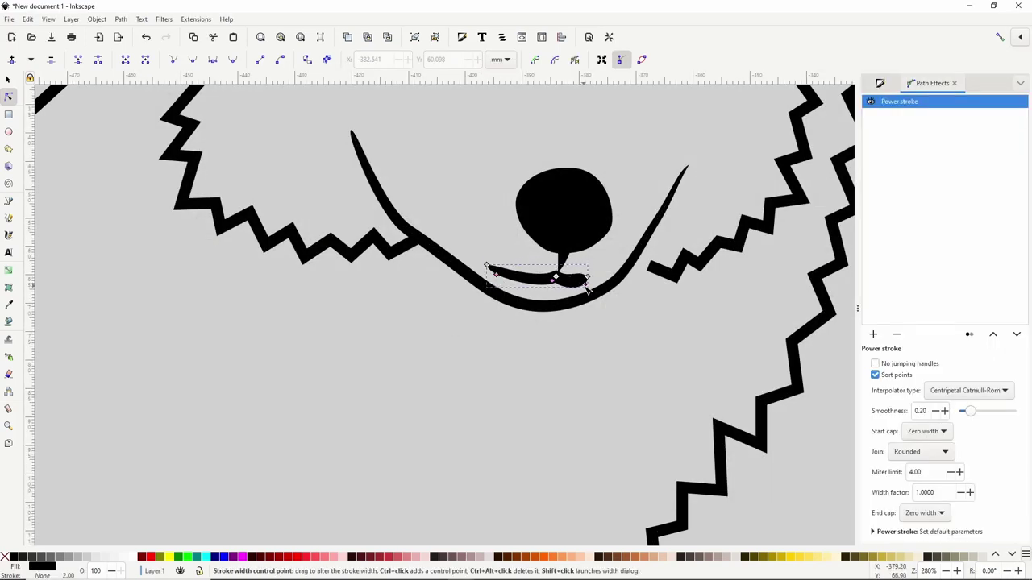
left_click_drag(584, 285, 555, 279)
left_click(566, 334)
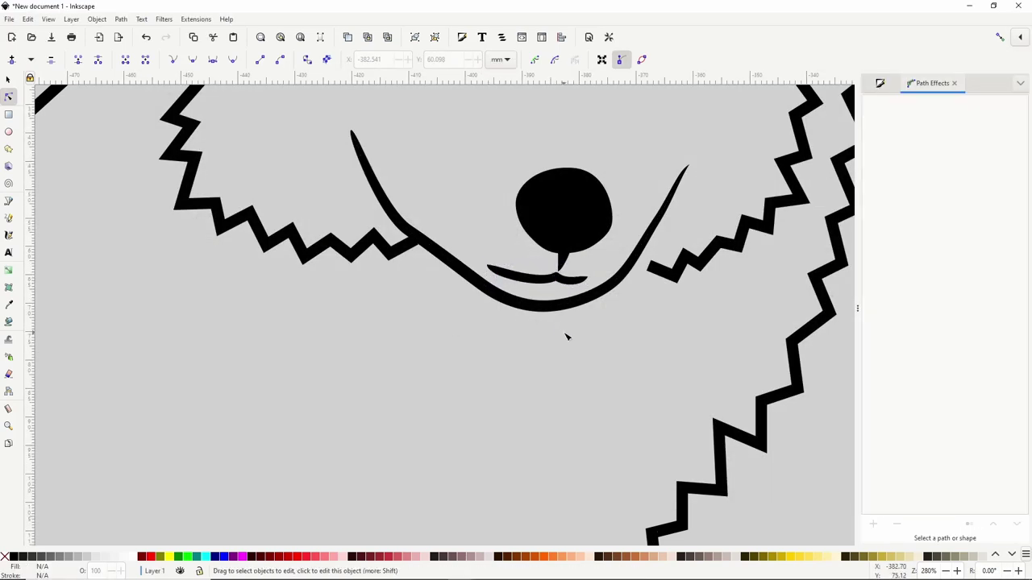
- Apply the Power stroke path effect to the left cheek's zigzag fur line, with Miter joins and a miter limit of 5.30
scroll(568, 335, "down", 3)
left_click_drag(549, 228, 464, 252)
left_click(367, 249)
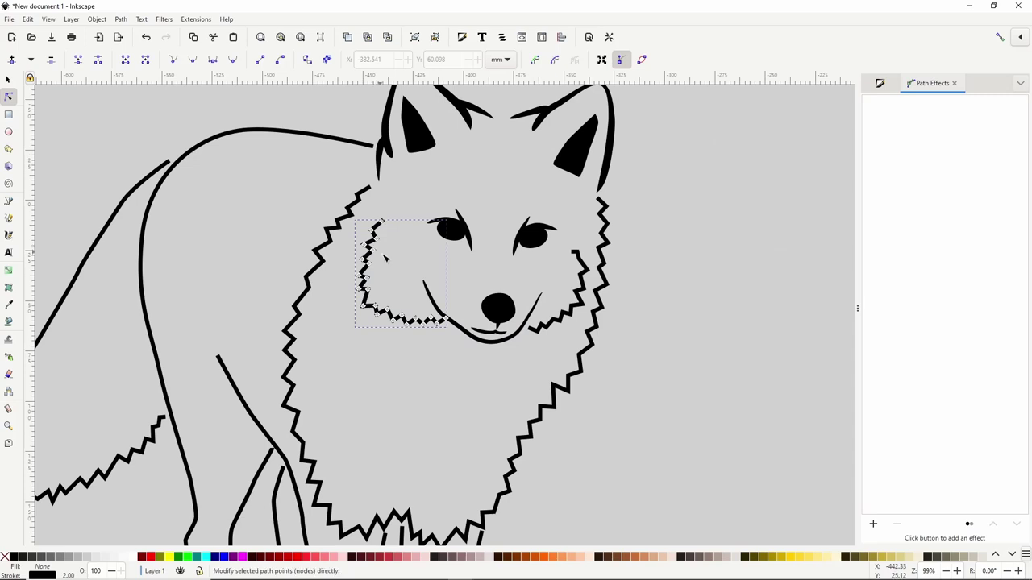
left_click(872, 524)
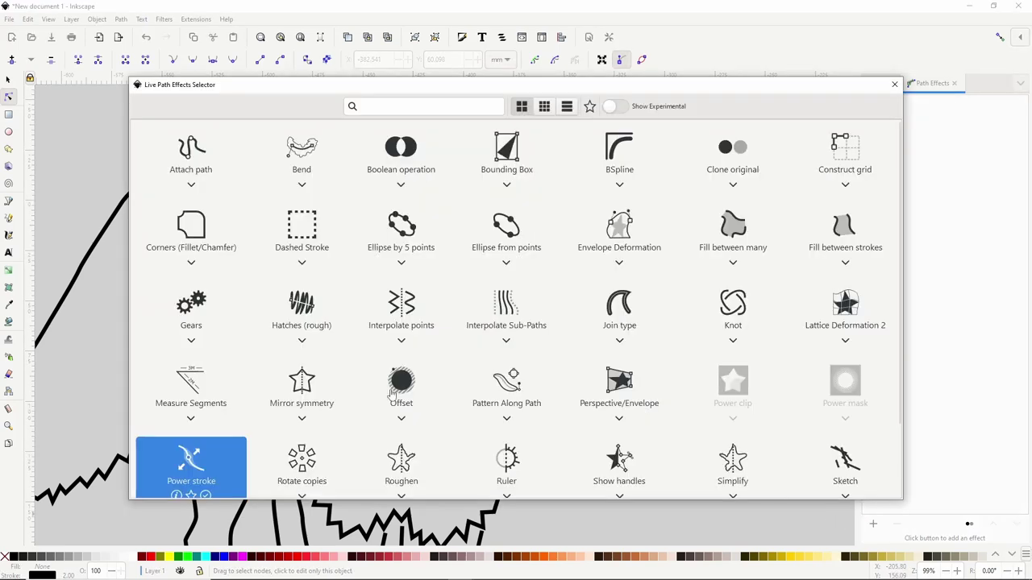
double_click(218, 462)
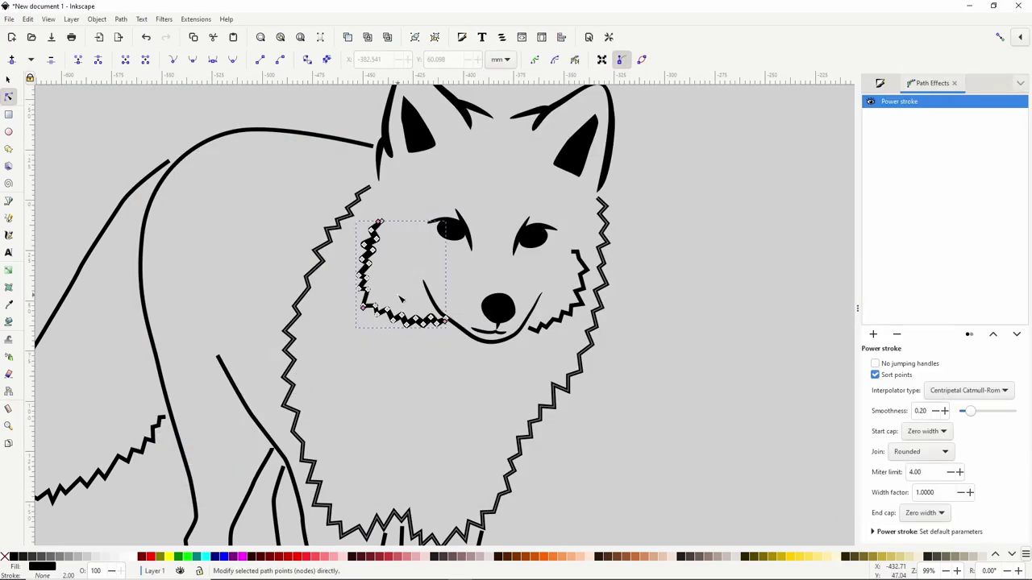
scroll(401, 323, "up", 4)
scroll(401, 320, "up", 1)
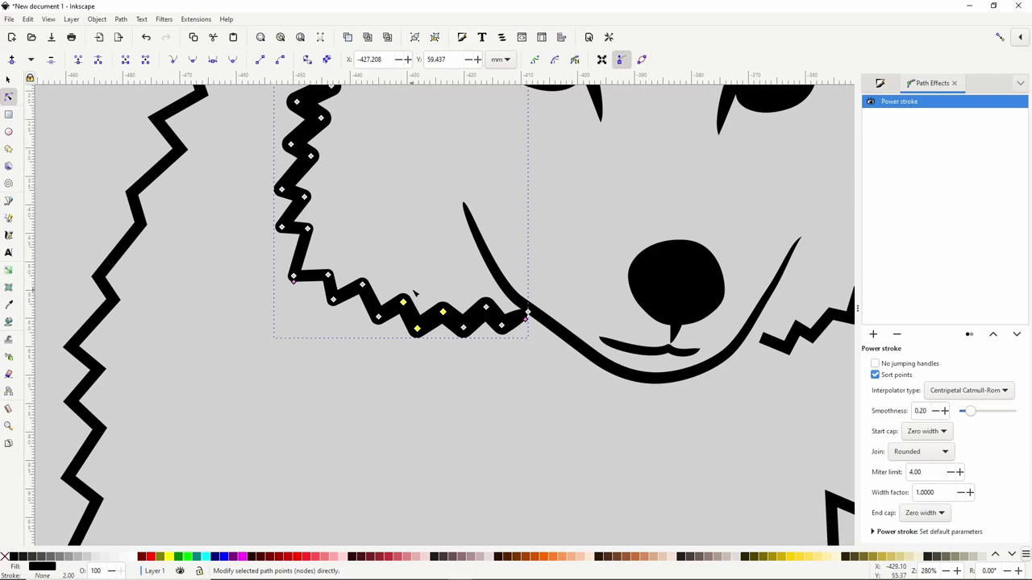
left_click_drag(438, 204, 405, 306)
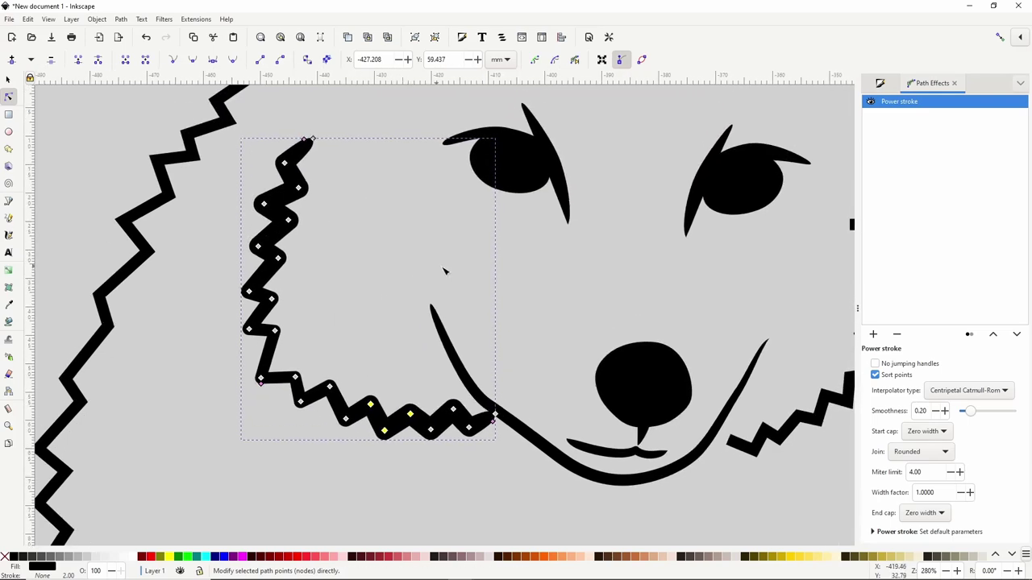
left_click(908, 456)
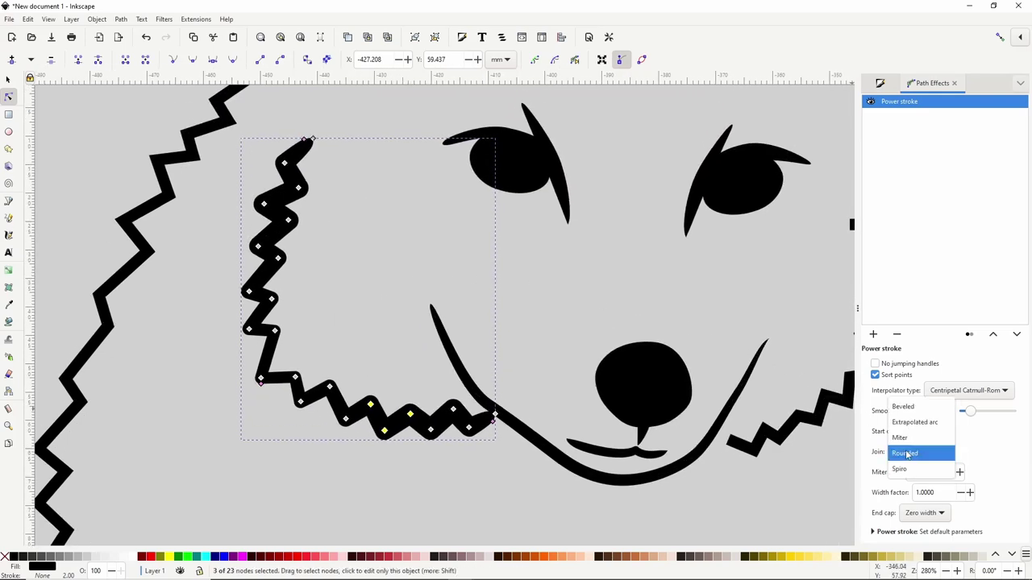
left_click(906, 436)
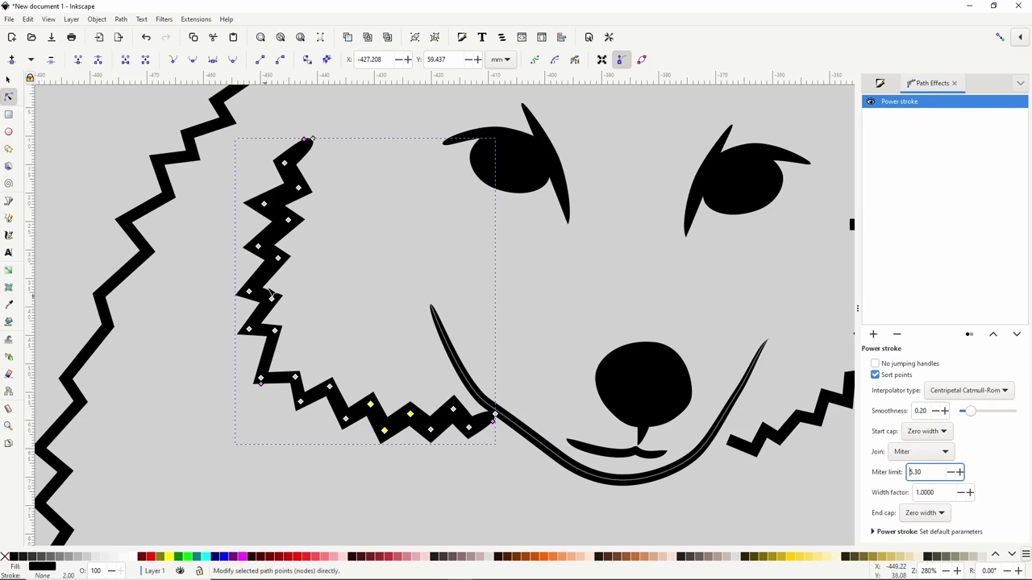
- Narrow the left cheek fur stroke at both ends and adjust the width at its middle
left_click_drag(304, 141, 304, 143)
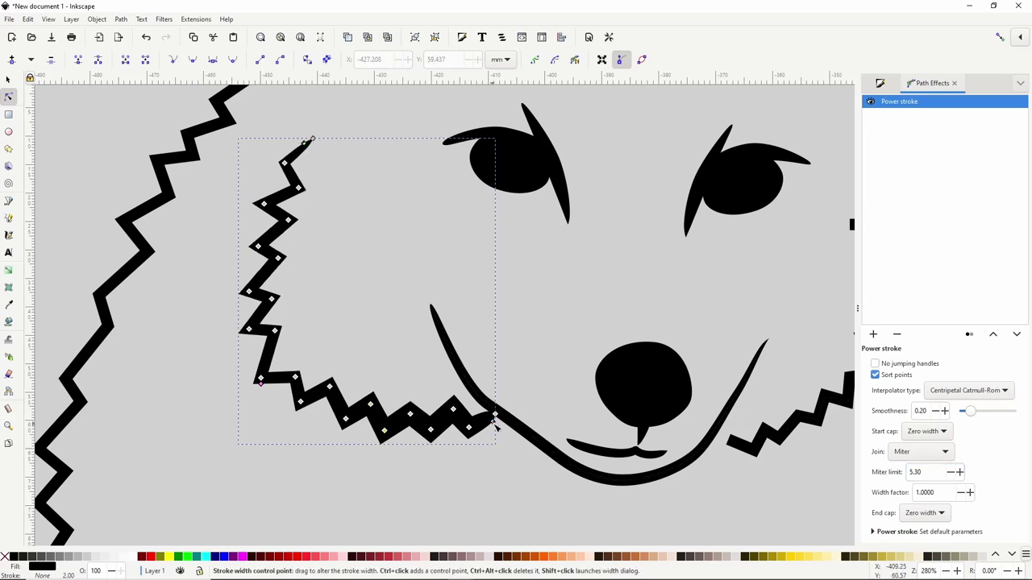
left_click_drag(493, 421, 489, 419)
left_click_drag(260, 382, 260, 386)
left_click(378, 346)
scroll(552, 346, "down", 1)
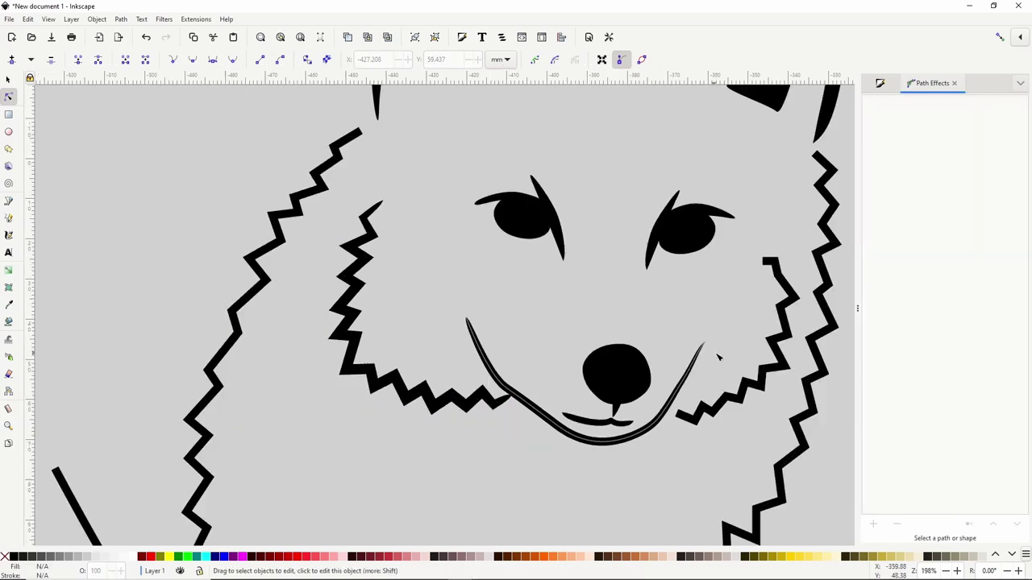
scroll(719, 357, "up", 1)
left_click(318, 389)
left_click_drag(329, 389, 327, 385)
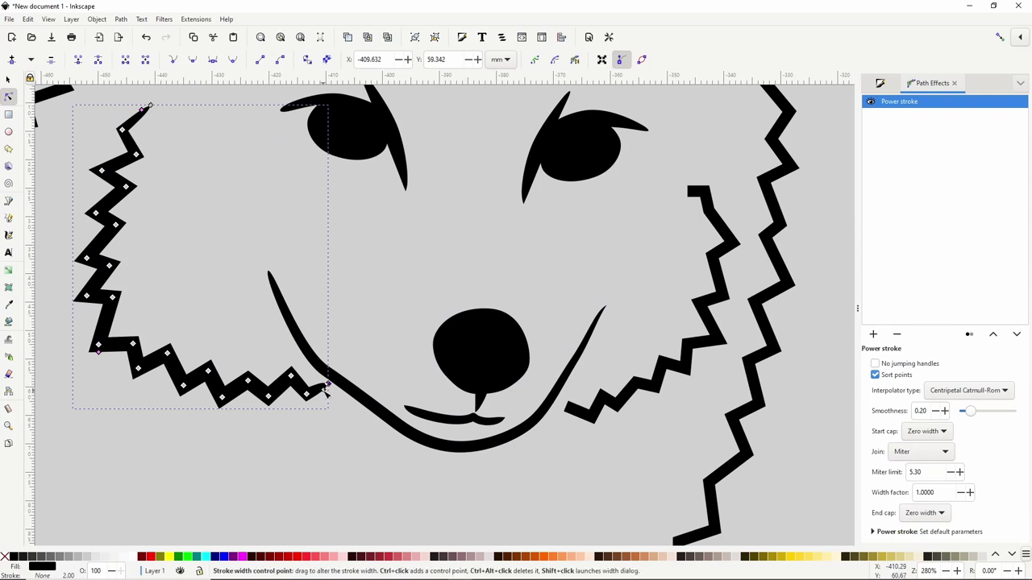
- Apply the Power stroke path effect with Miter joins to the right cheek's zigzag fur line
left_click(617, 416)
left_click(619, 416)
left_click(873, 524)
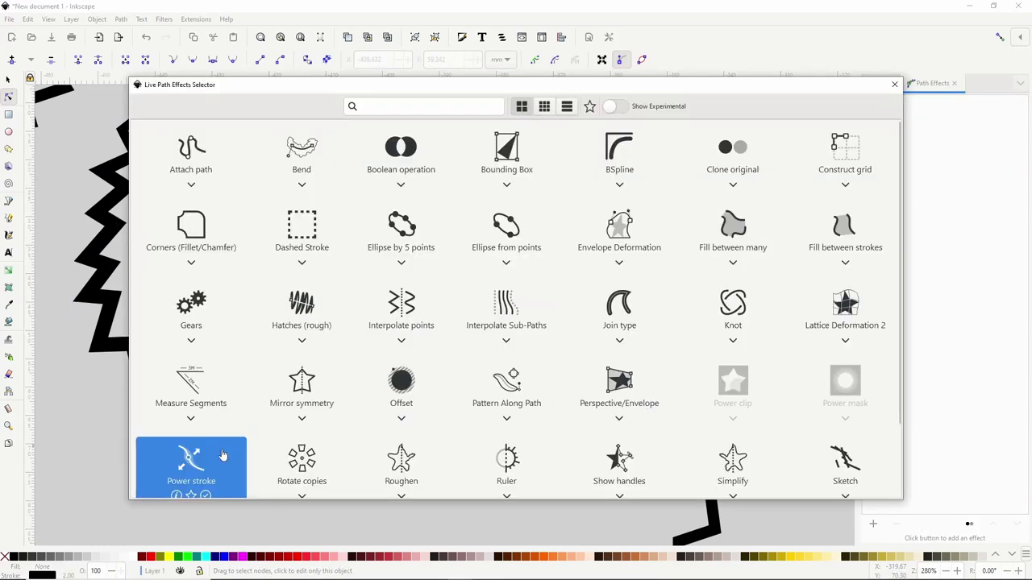
left_click(223, 456)
scroll(620, 326, "down", 1)
scroll(725, 315, "up", 1)
left_click(918, 451)
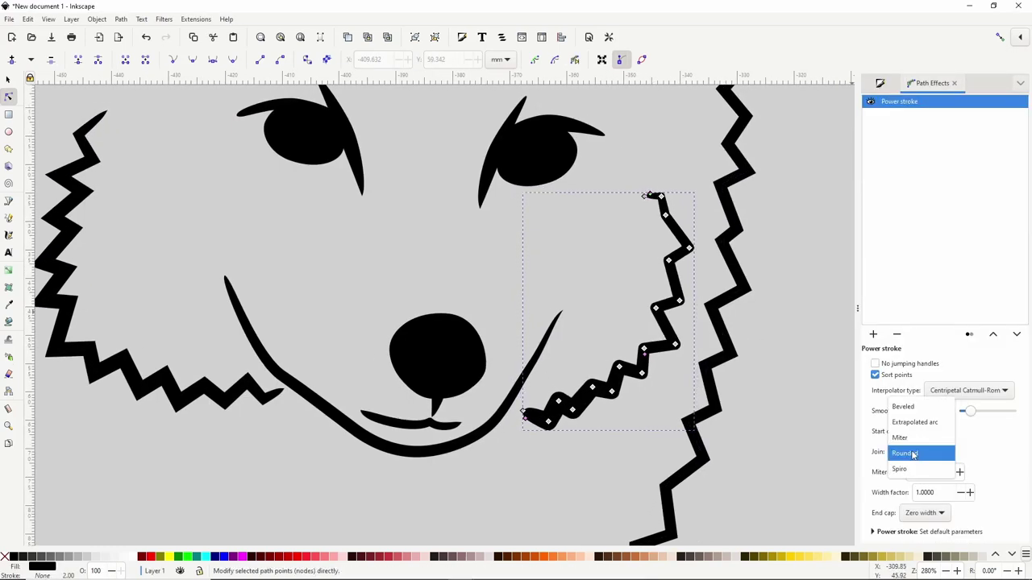
left_click(909, 464)
- Narrow the right cheek fur stroke at its end near the mouth and adjust the width at its middle
left_click_drag(524, 415, 528, 410)
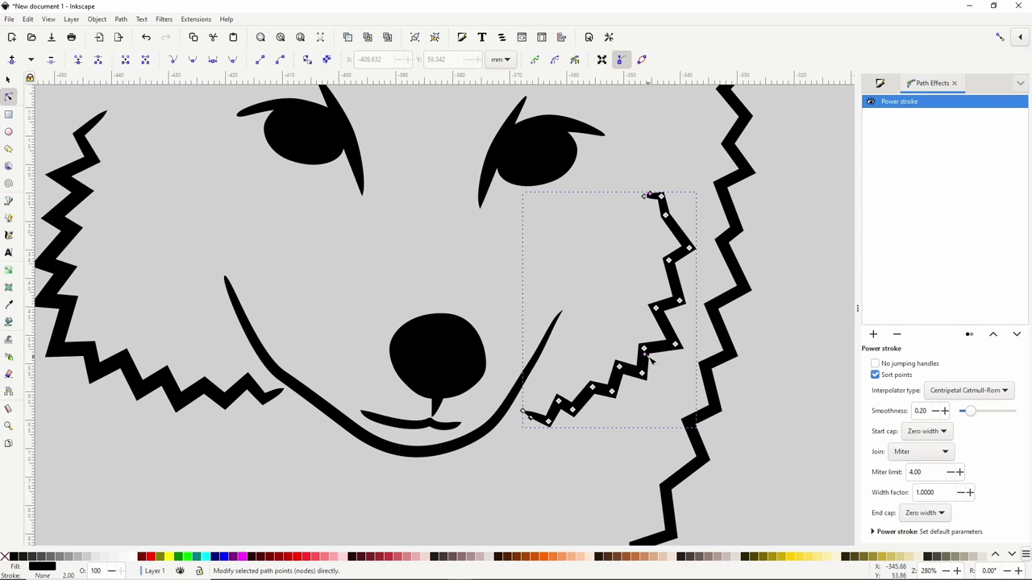
left_click_drag(651, 360, 648, 360)
left_click(543, 444)
- Apply the Power stroke path effect with Miter joins to the long zigzag outline of the chest fur
scroll(521, 450, "down", 4)
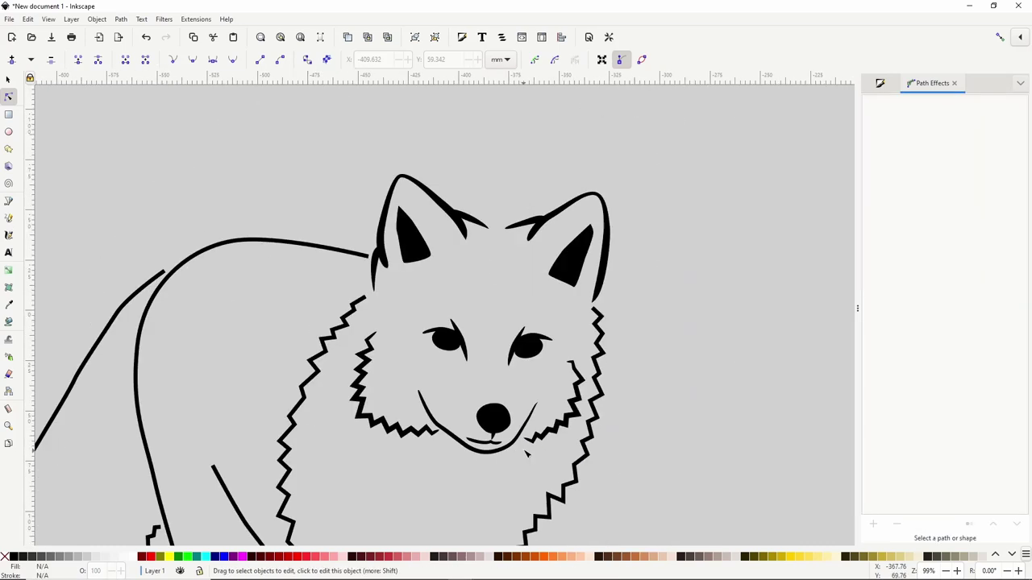
left_click_drag(495, 477, 465, 347)
left_click(343, 262)
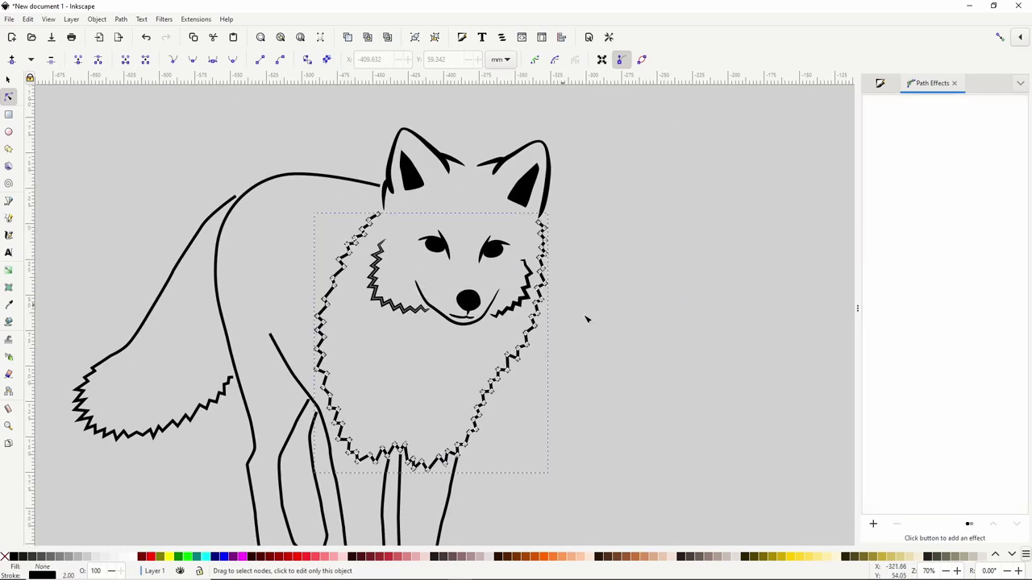
left_click(872, 524)
left_click(191, 460)
left_click(910, 455)
left_click(900, 437)
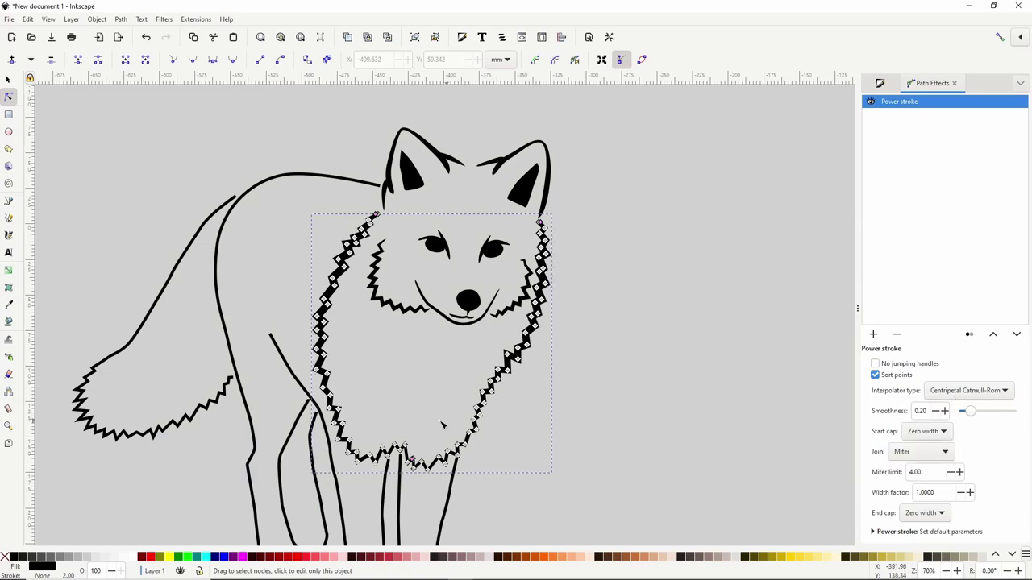
- Narrow the chest fur stroke at both upper ends and adjust its width factor
scroll(415, 472, "up", 1, "ctrl")
scroll(366, 175, "up", 2, "ctrl")
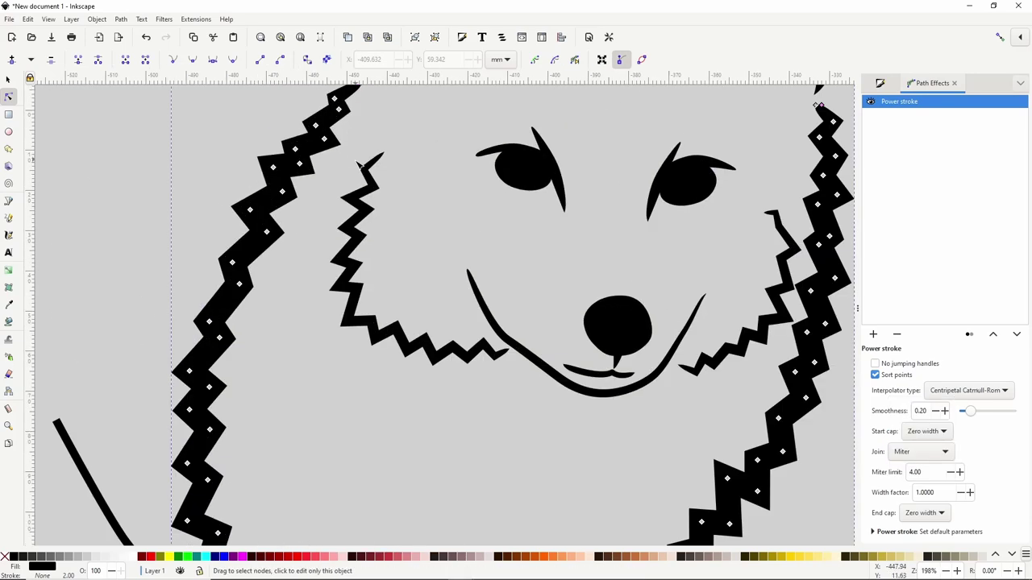
scroll(805, 151, "up", 1)
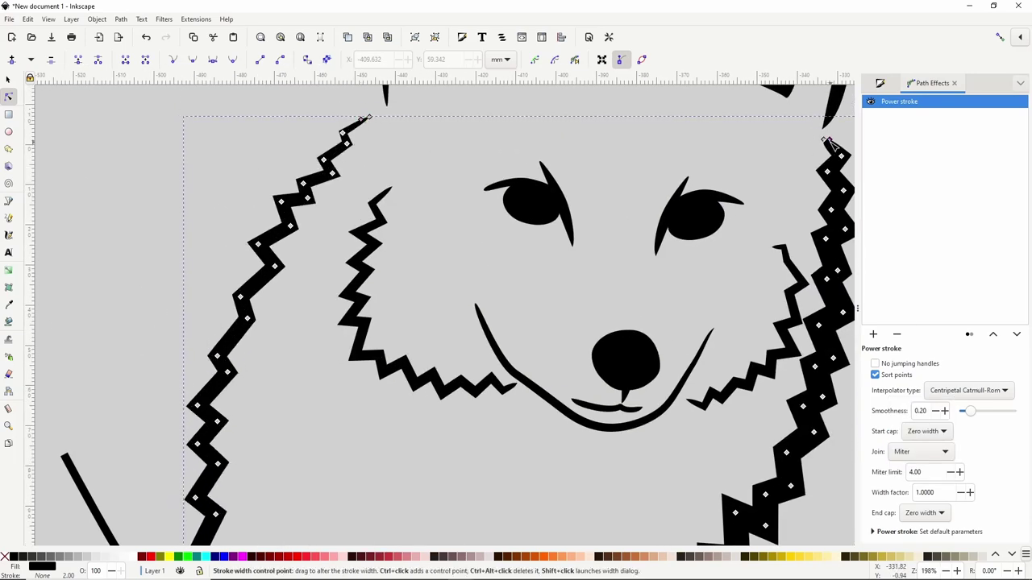
scroll(774, 258, "down", 3)
left_click(747, 361)
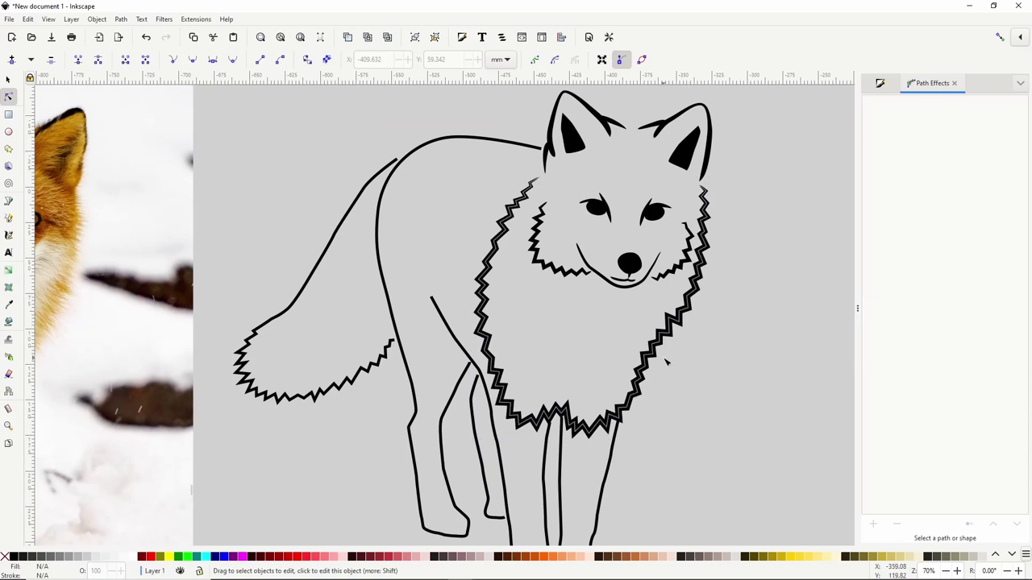
left_click(638, 375)
left_click(957, 492)
left_click(956, 493)
left_click(667, 396)
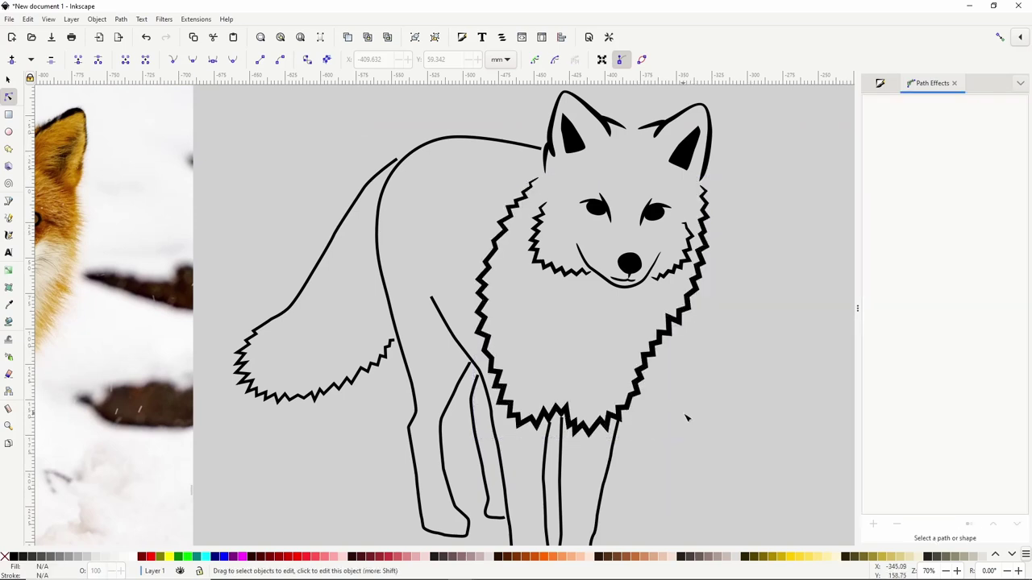
- Apply the Power stroke path effect to the outline running along the fox's back and around the hind leg
left_click_drag(686, 417, 668, 411)
left_click(489, 137)
left_click(872, 524)
left_click(242, 452)
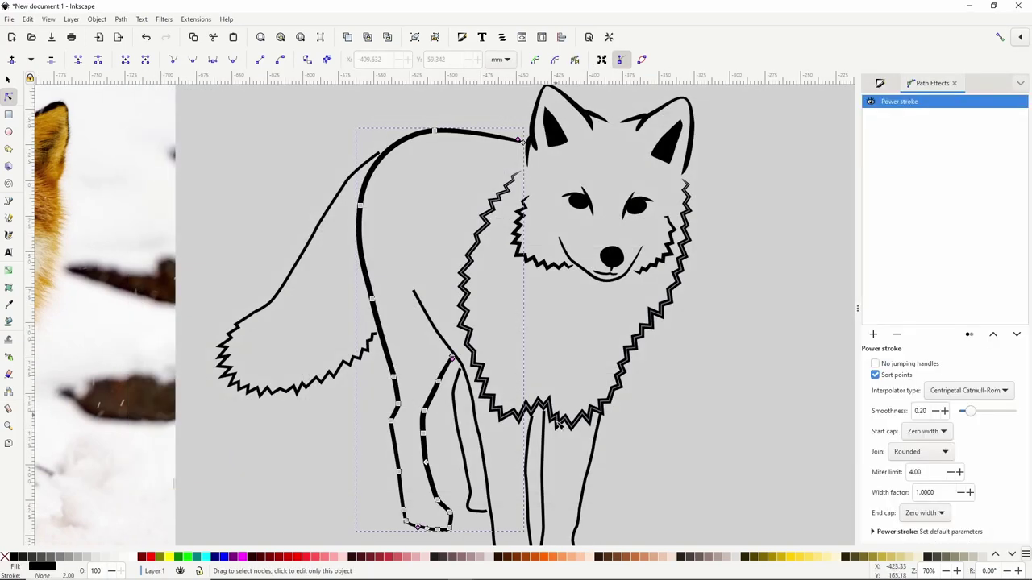
- Thicken the back and hind leg stroke at the paw and taper its end at the inner thigh
scroll(411, 435, "up", 2)
left_click_drag(406, 436, 405, 440)
left_click(453, 201)
left_click(452, 198)
left_click_drag(452, 195, 453, 200)
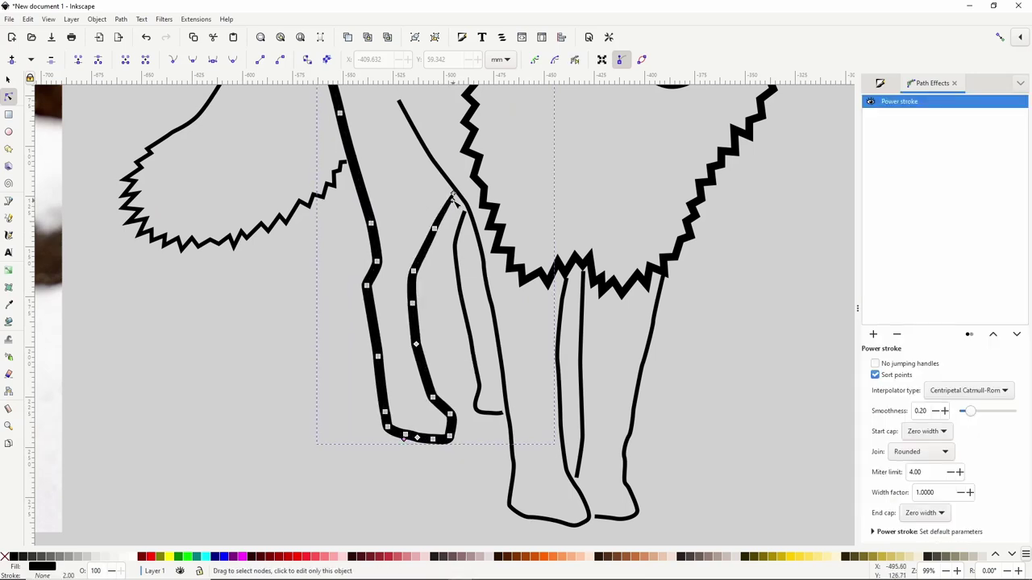
left_click(452, 233)
scroll(453, 234, "down", 1)
left_click_drag(574, 121, 495, 257)
left_click(284, 195)
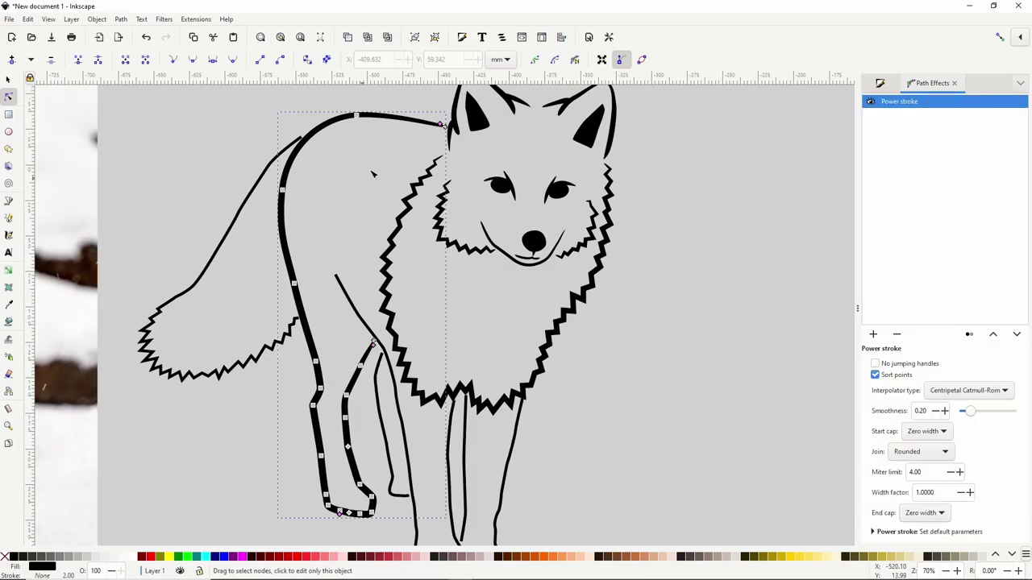
- Apply the Power stroke path effect to the outline of the nearer front leg
left_click(451, 414)
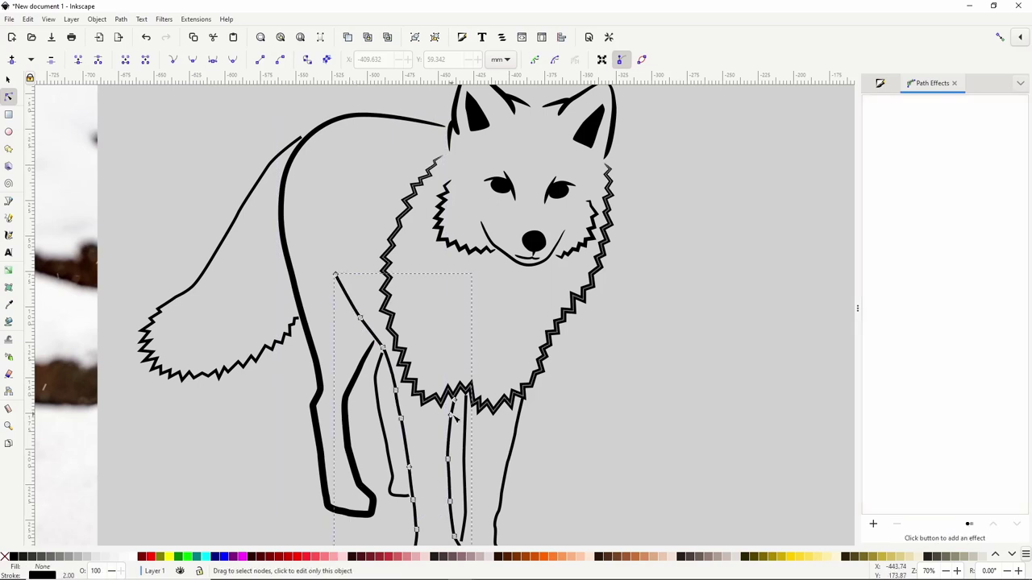
left_click_drag(452, 415, 442, 331)
scroll(443, 330, "down", 1)
left_click(873, 524)
left_click(213, 466)
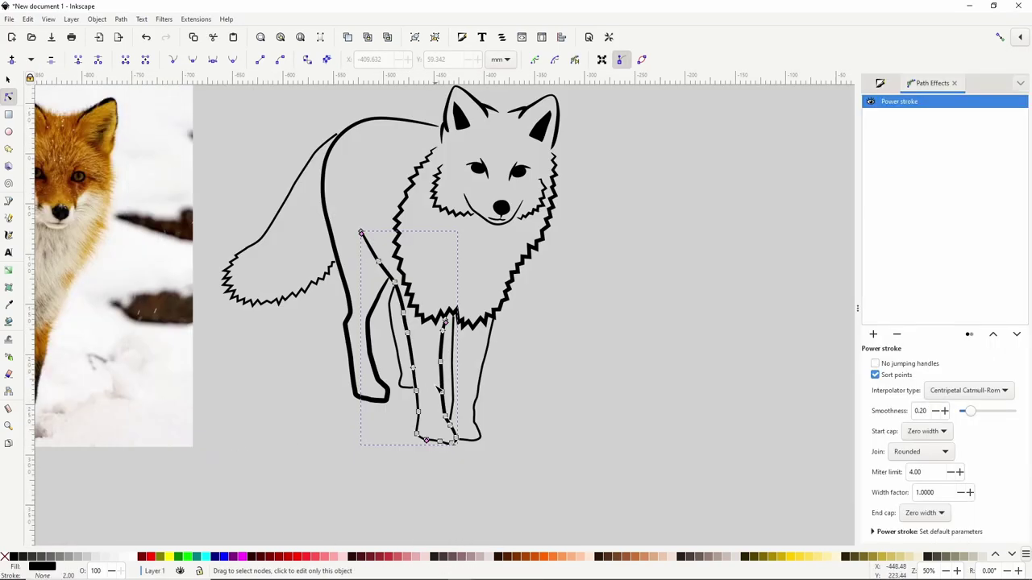
- Set a bold stroke width at the nearer front leg's paw and taper the stroke's inner upper end below the chest fur
scroll(429, 406, "up", 1)
left_click_drag(427, 454, 466, 373)
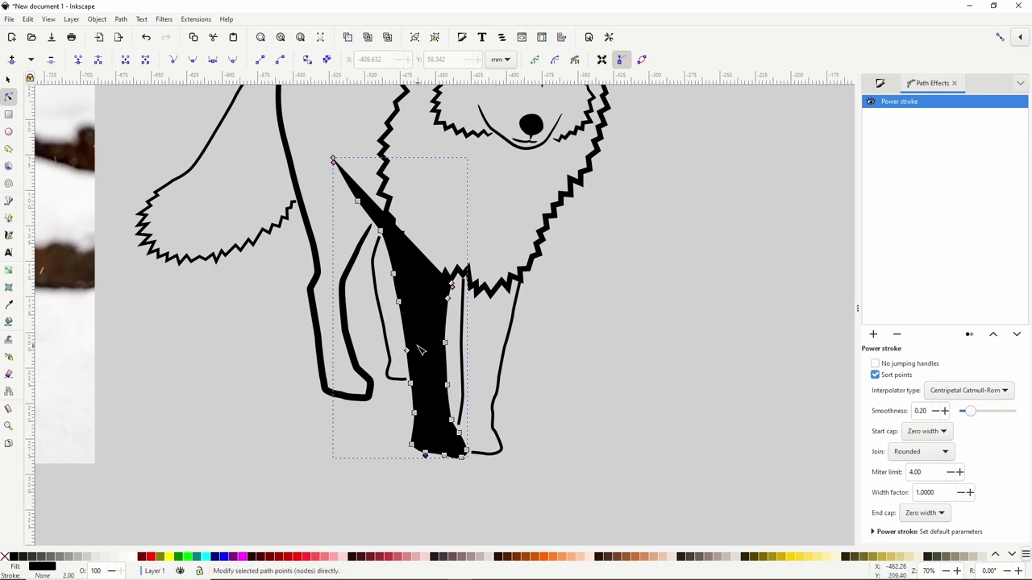
scroll(435, 459, "up", 1, "ctrl")
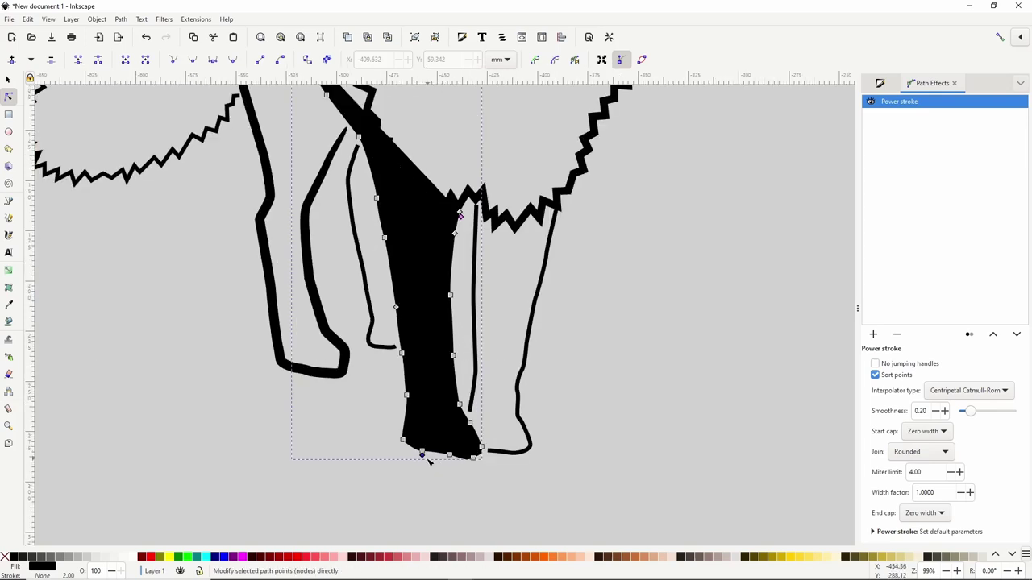
left_click_drag(425, 461, 421, 460)
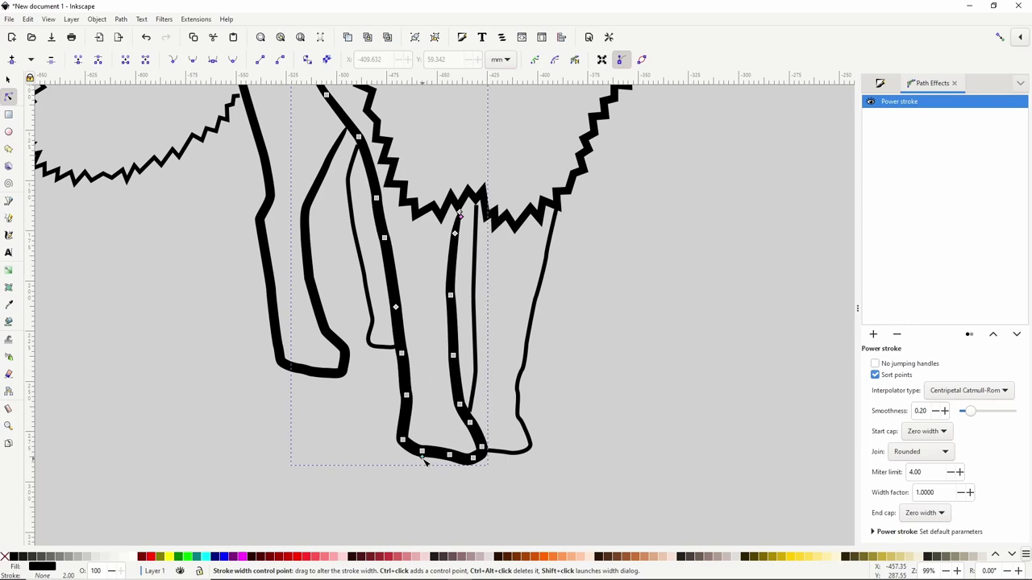
scroll(393, 245, "up", 2)
scroll(394, 248, "down", 1)
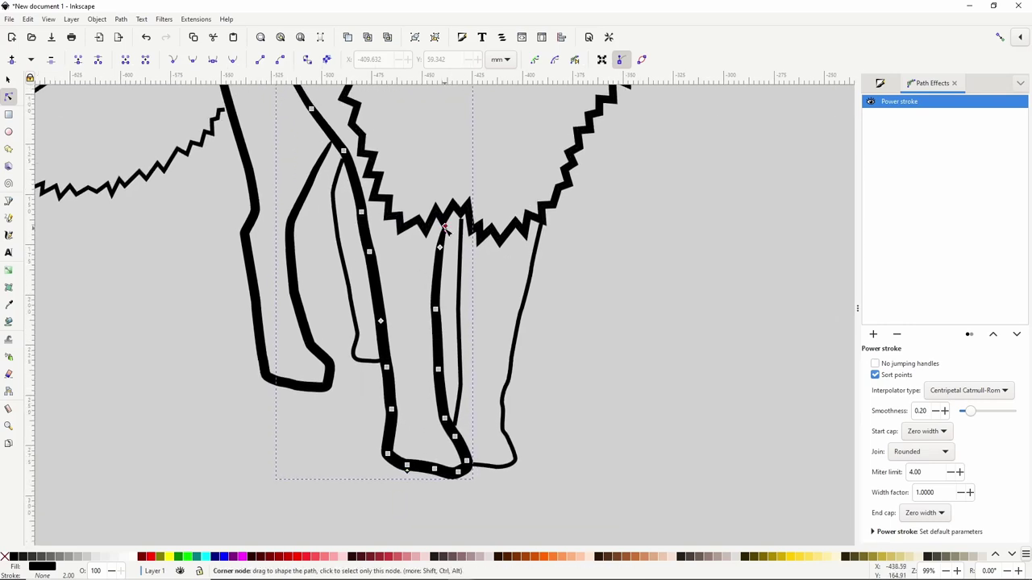
left_click_drag(444, 239, 443, 236)
scroll(392, 274, "down", 1)
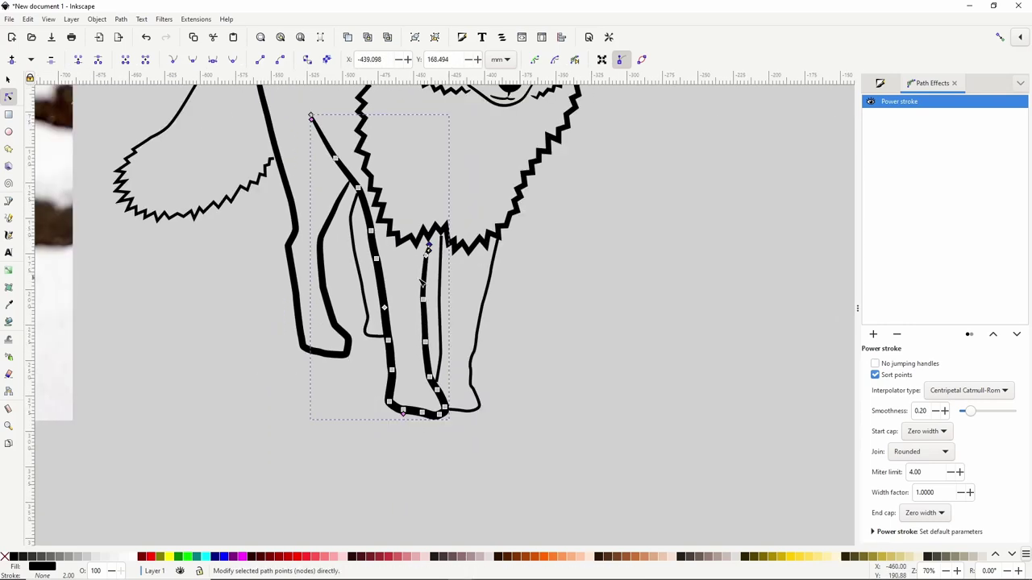
- Apply the Power stroke path effect to the outer line of the farther front leg, adjusting its middle width and tapering its ends
left_click(492, 267)
left_click(872, 523)
left_click(196, 469)
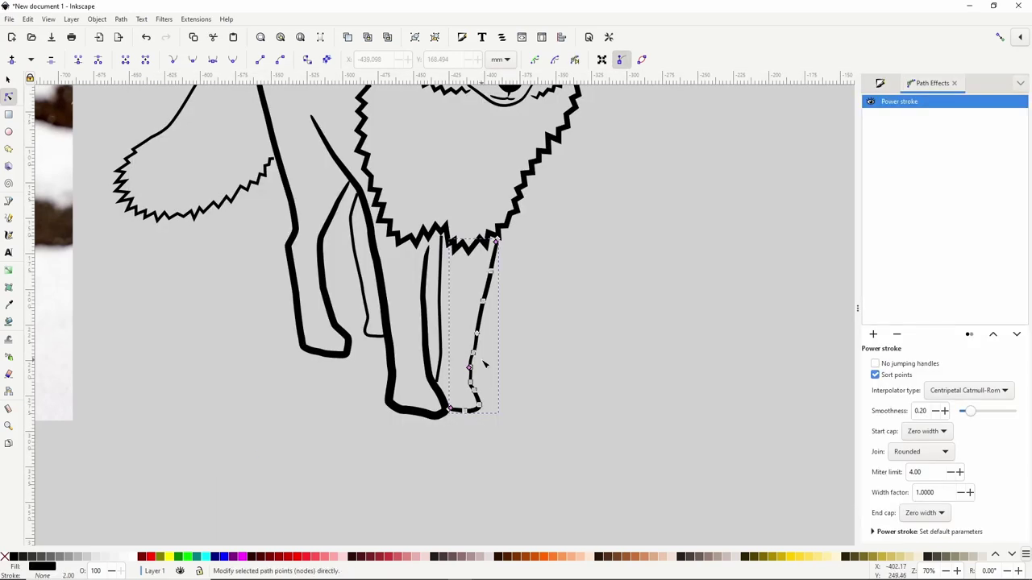
scroll(448, 410, "up", 2)
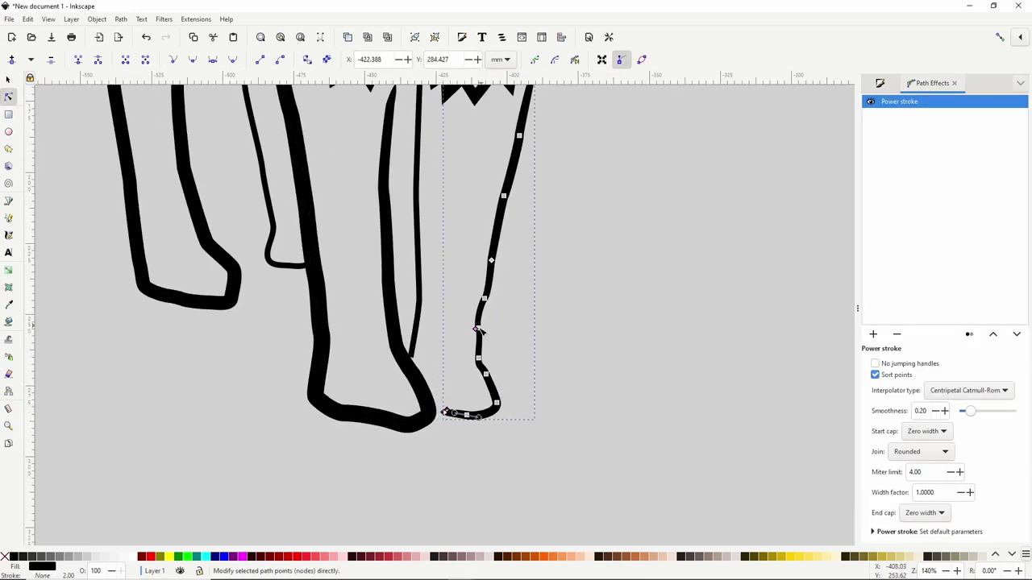
scroll(544, 298, "up", 4)
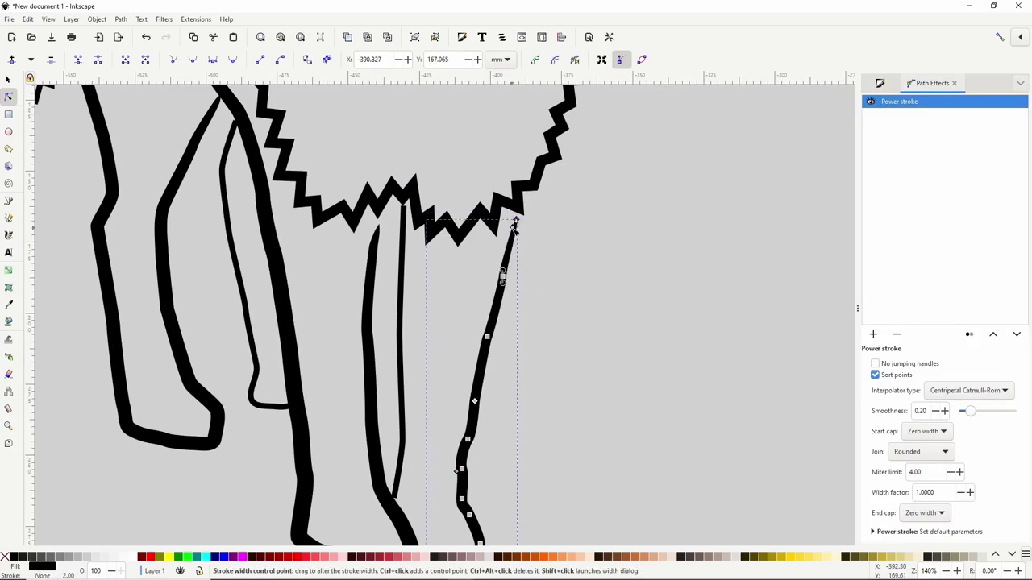
- Apply the Power stroke path effect to the straight inner line between the front legs, tapering both ends and thickening its middle
left_click(403, 295)
left_click(872, 524)
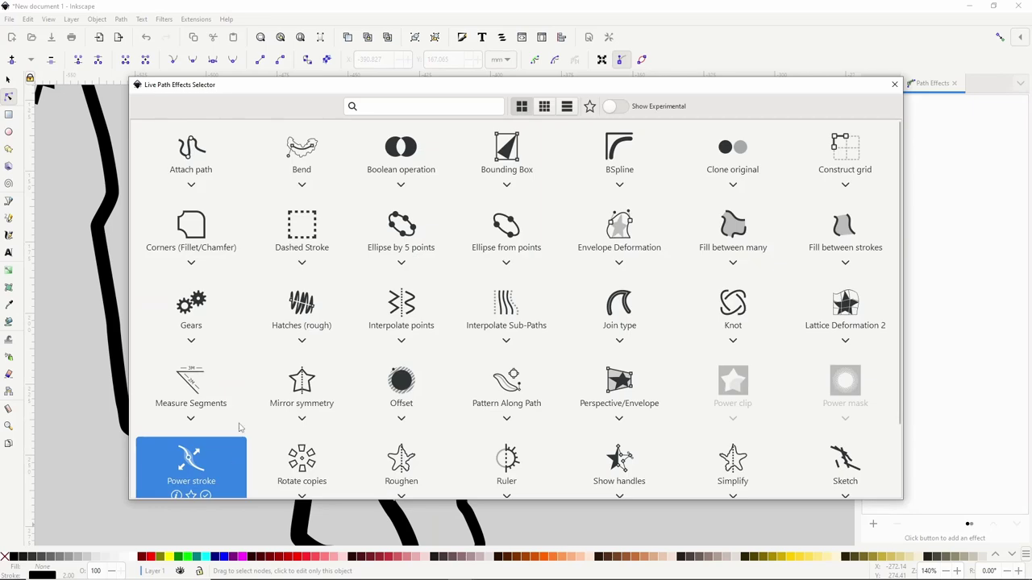
left_click(189, 470)
left_click_drag(402, 209, 402, 216)
left_click_drag(394, 498, 396, 488)
left_click_drag(398, 387, 396, 386)
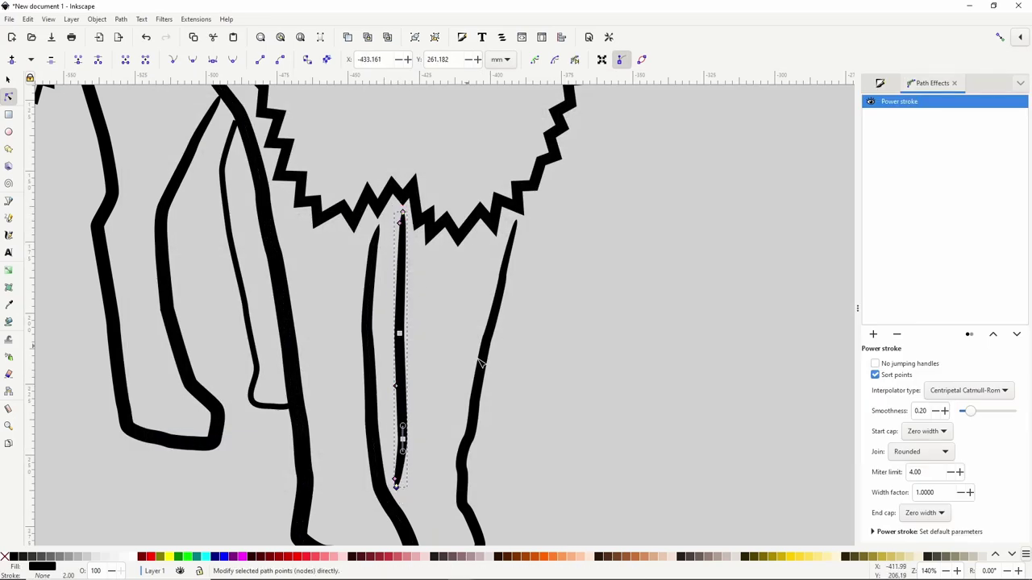
- Increase the Power stroke width factor of the farther front leg's outer line
left_click(513, 421)
left_click(513, 421)
left_click(401, 466)
left_click(546, 453)
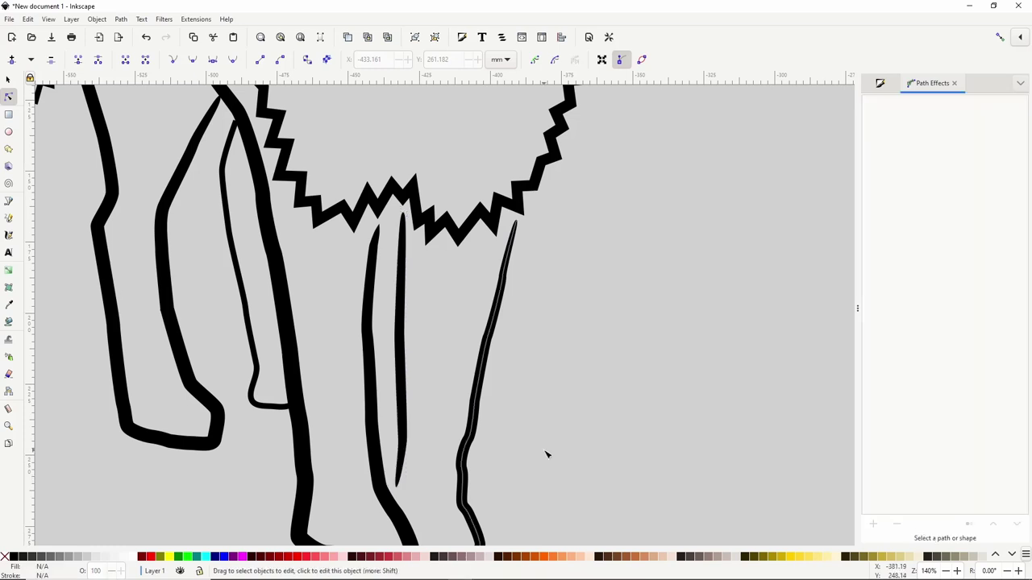
scroll(545, 454, "down", 4)
scroll(530, 442, "up", 1)
left_click(491, 391)
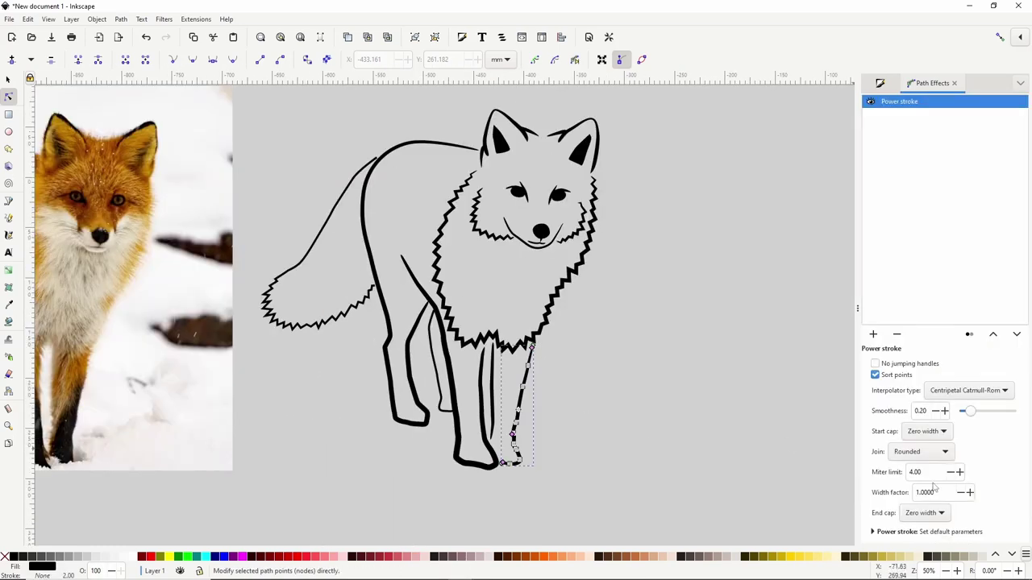
left_click(969, 492)
left_click(588, 411)
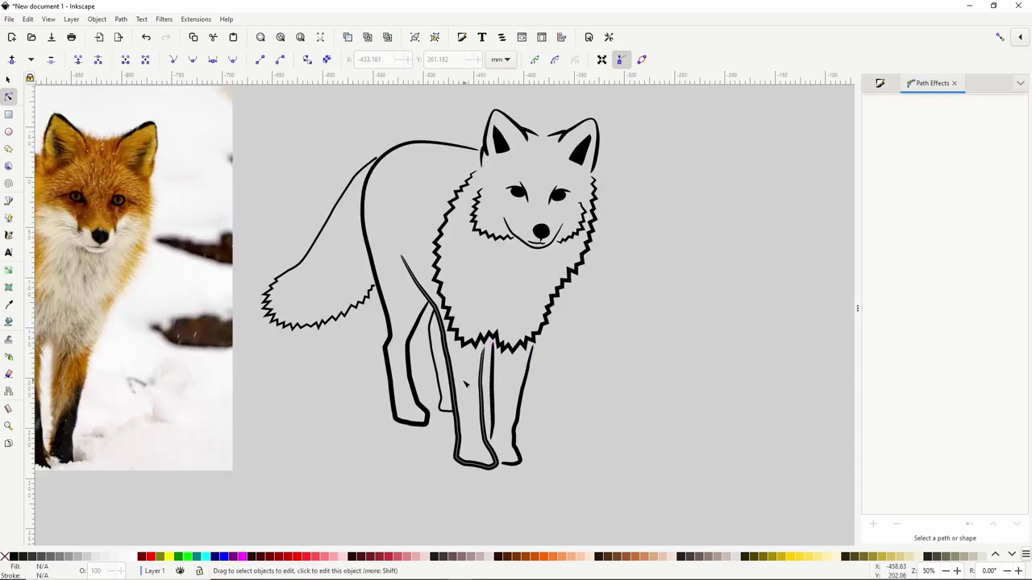
- Apply the Power stroke path effect to the thin outline of the farther hind leg
left_click(434, 366)
left_click(873, 524)
left_click(195, 453)
- Adjust the farther hind leg's stroke width and taper its paw end and upper end so they stop short of the front leg line
scroll(454, 410, "up", 3)
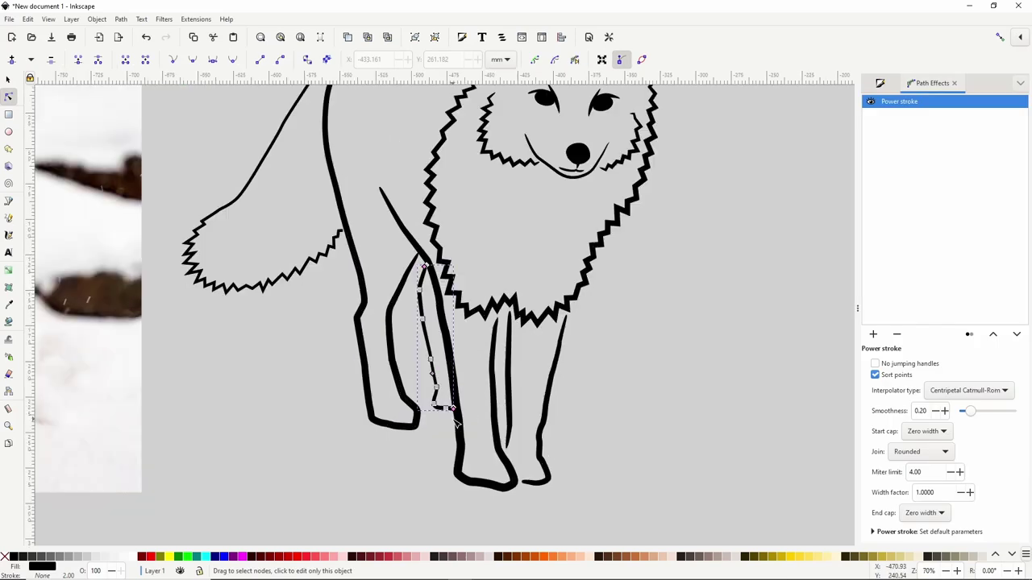
left_click_drag(455, 396, 448, 396)
scroll(448, 398, "up", 1)
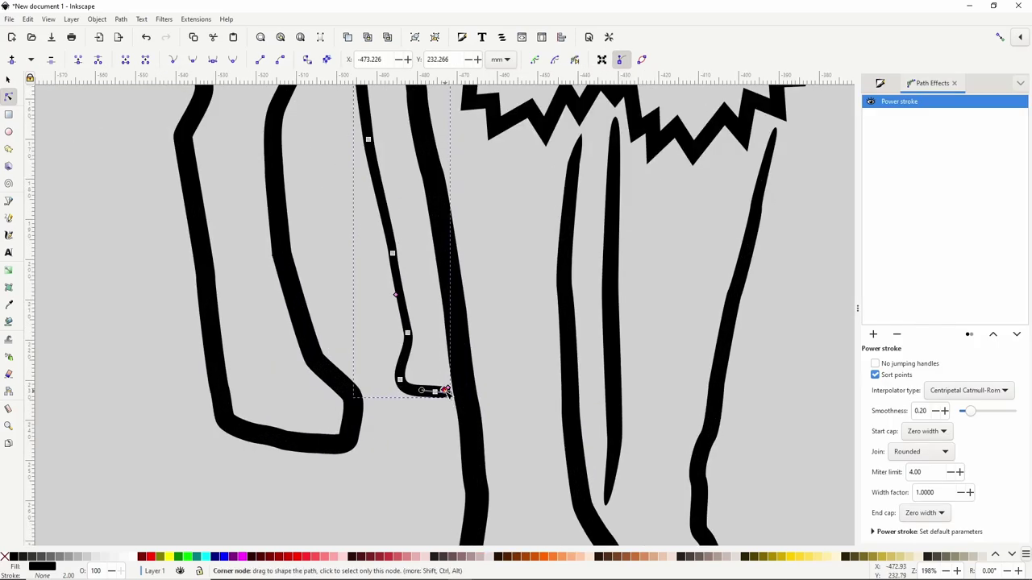
left_click_drag(444, 392, 449, 394)
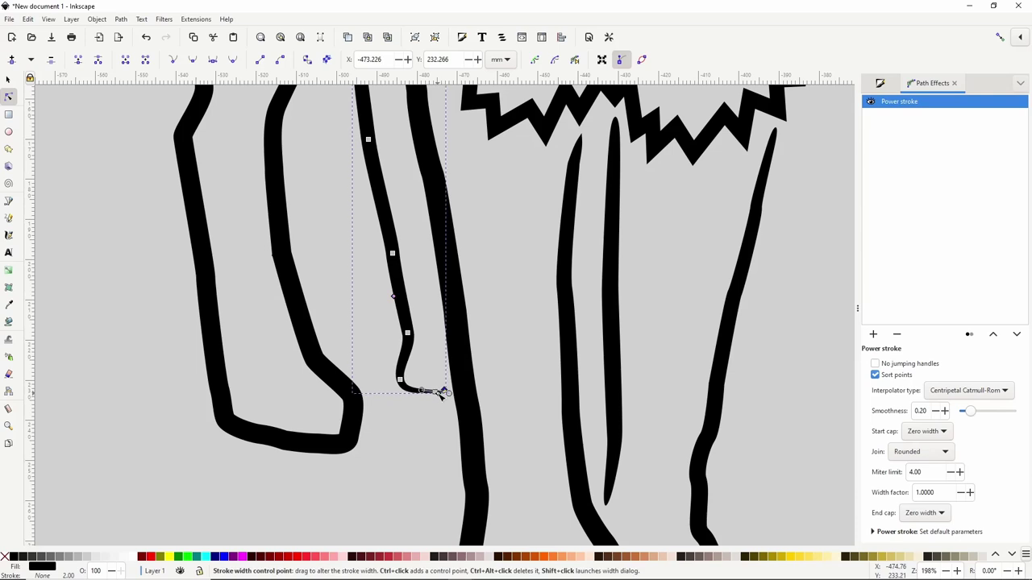
scroll(399, 370, "up", 2)
scroll(393, 324, "down", 1)
left_click(374, 147)
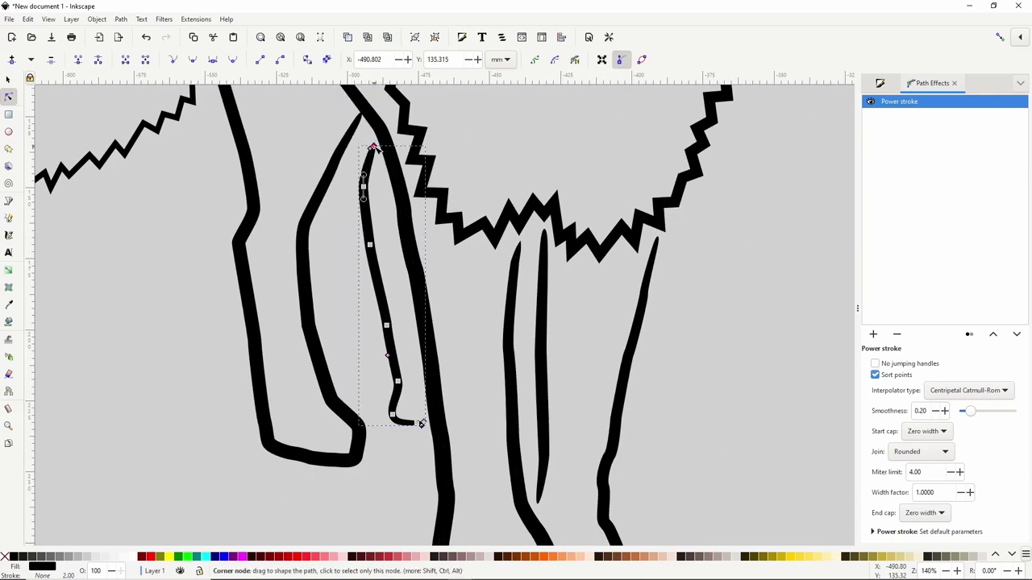
left_click_drag(371, 148, 368, 154)
scroll(452, 362, "down", 3)
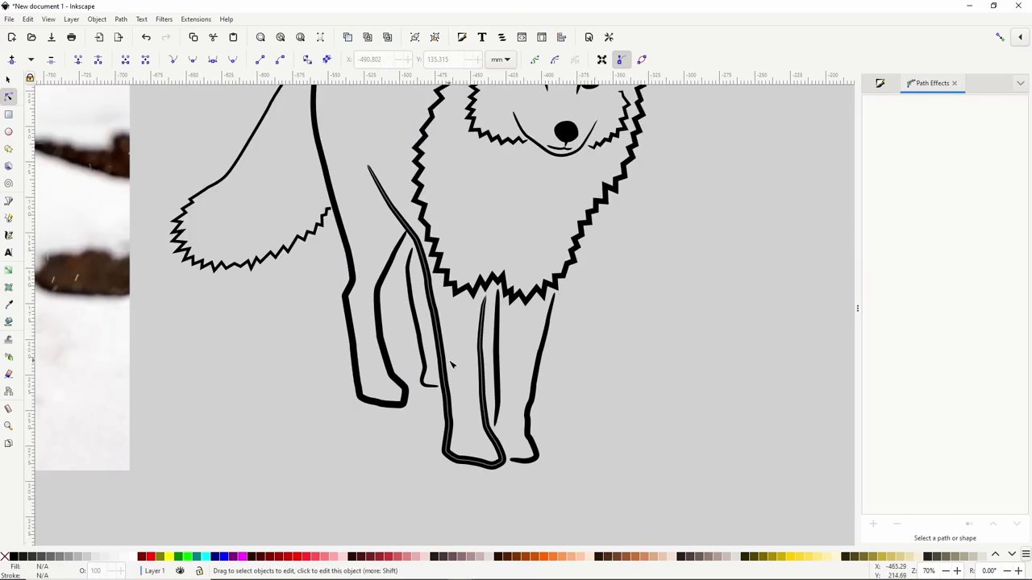
left_click(928, 490)
left_click(613, 375)
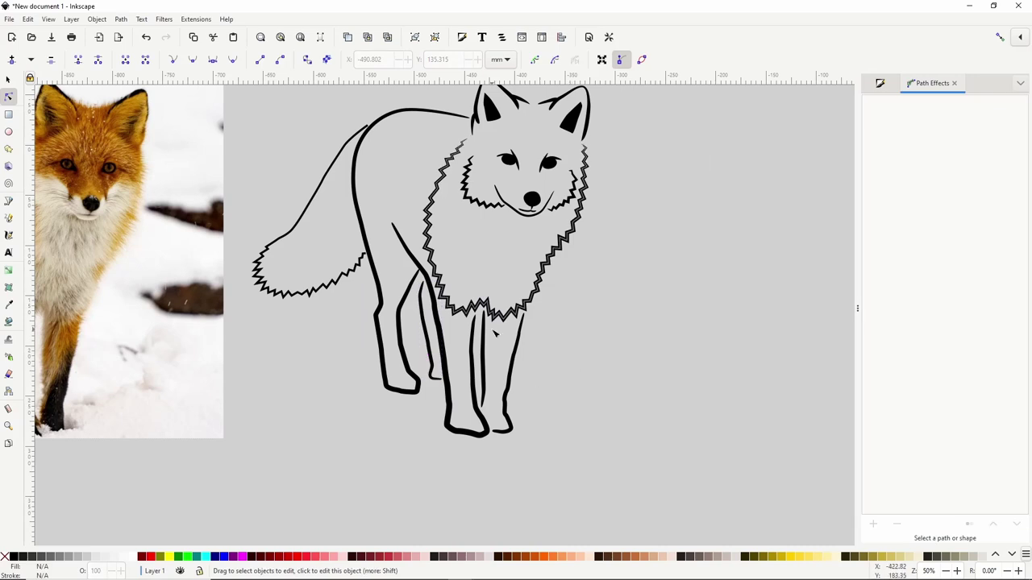
- Apply the Power stroke path effect to the tail outline and set its join to Miter
left_click_drag(495, 331, 537, 385)
left_click(365, 239)
left_click(872, 524)
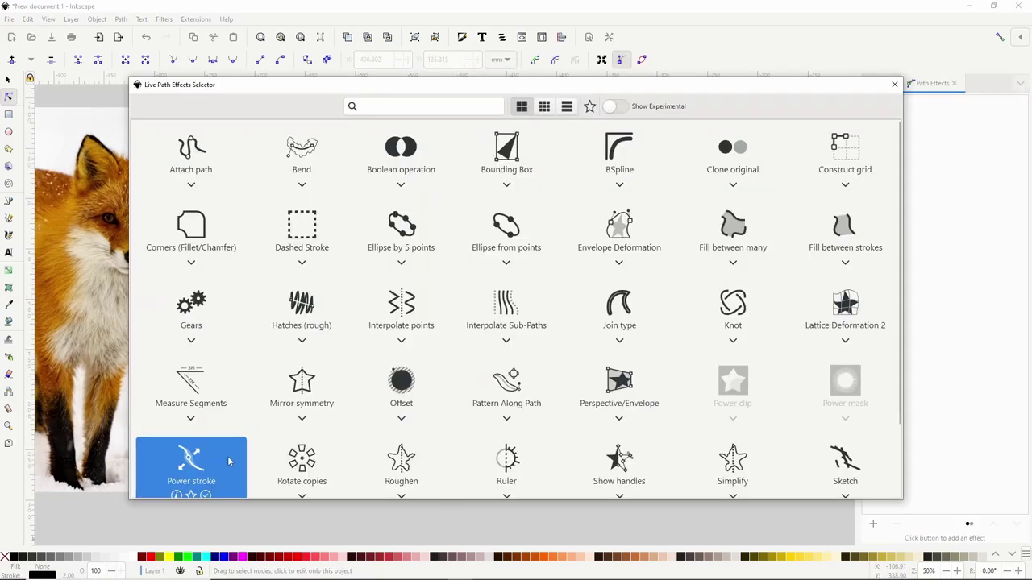
left_click(225, 458)
scroll(396, 272, "up", 1)
scroll(407, 163, "up", 1)
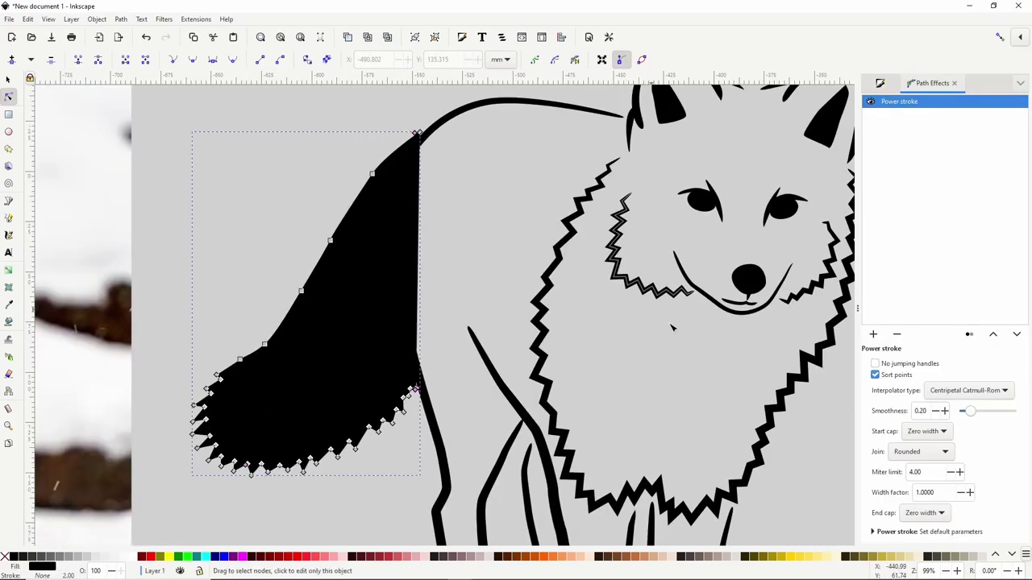
left_click(911, 452)
left_click(909, 439)
- Reposition the tail's stroke width points, tapering the ends near the body and keeping the fur tip bold
left_click_drag(417, 135, 407, 141)
left_click_drag(245, 462, 248, 465)
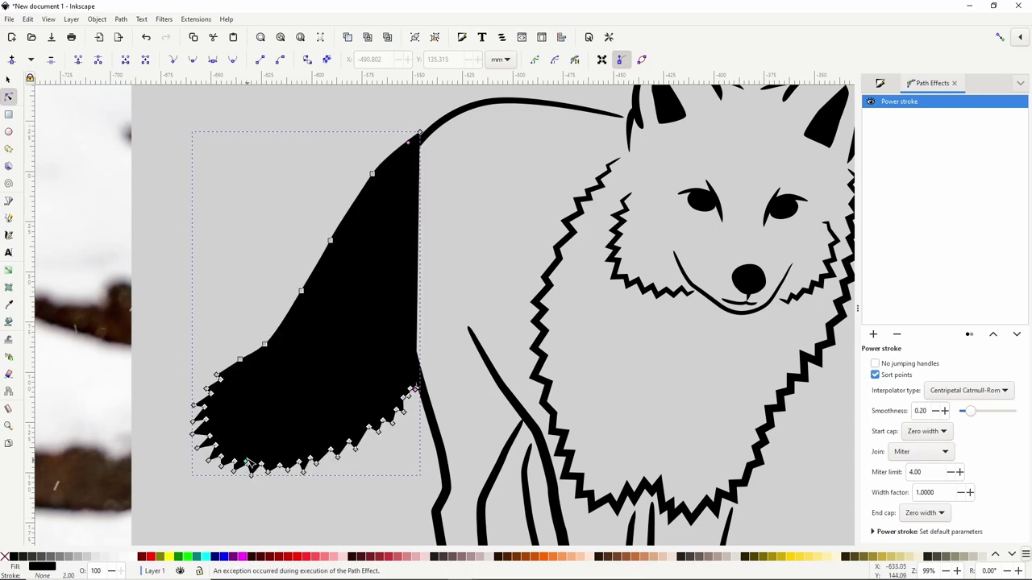
left_click_drag(416, 390, 414, 394)
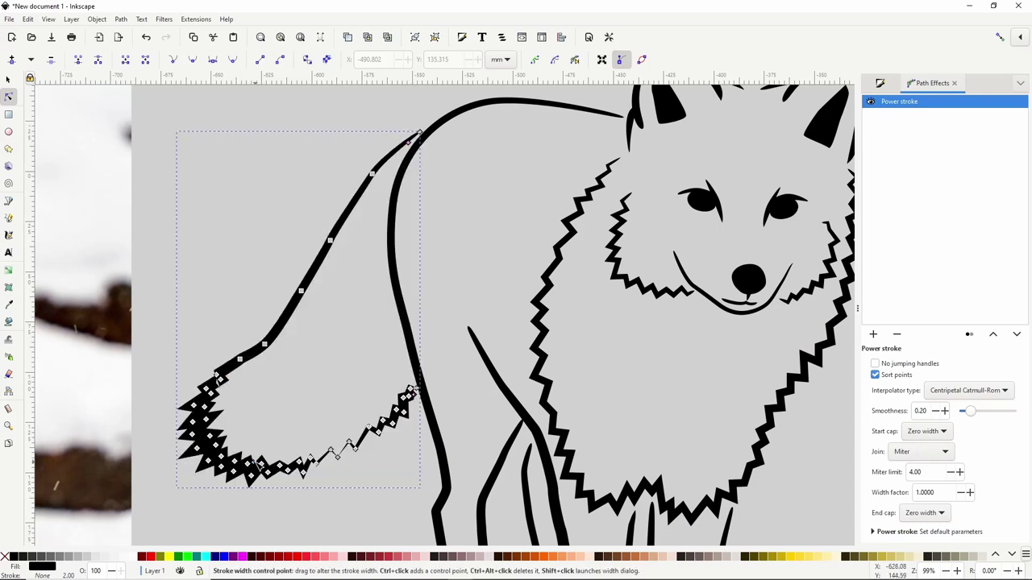
mouse_move(254, 463)
left_mouse_down()
mouse_move(242, 478)
mouse_move(211, 464)
left_mouse_up()
left_click_drag(403, 139, 405, 141)
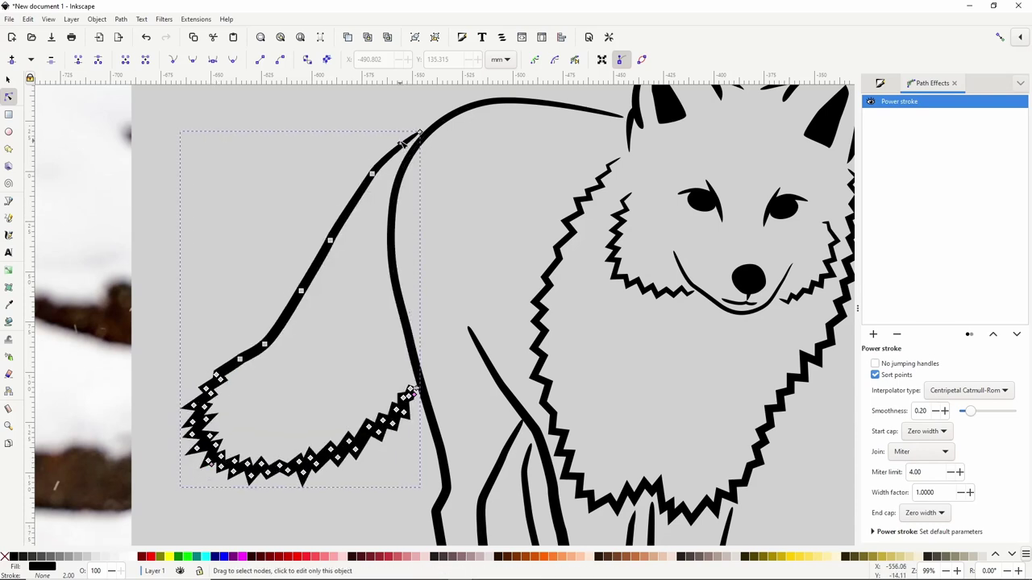
scroll(327, 358, "down", 3)
scroll(327, 358, "up", 1)
left_click_drag(451, 319, 446, 320)
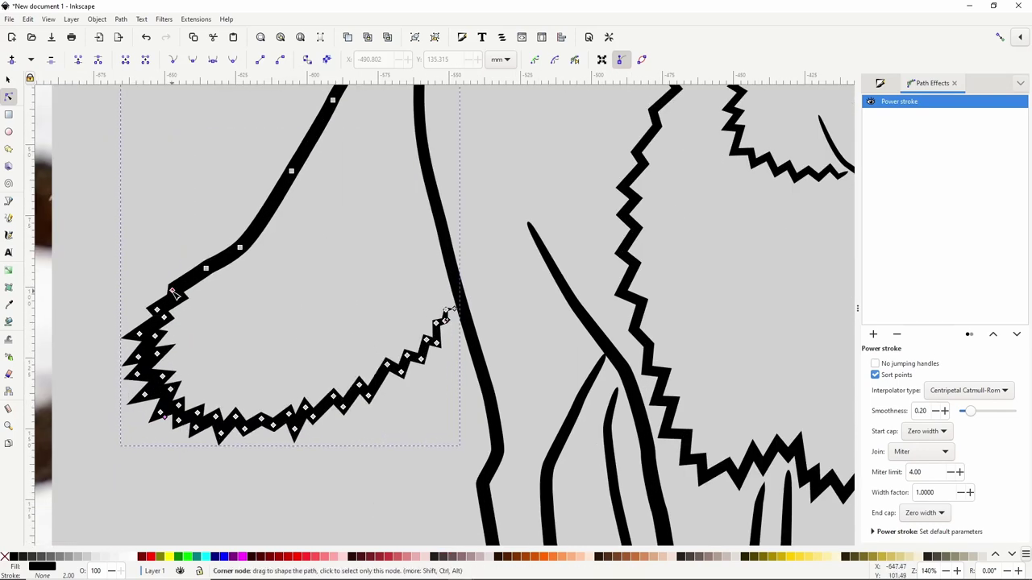
- Delete the extra node on the tail's upper line just before the jagged fur tip
left_click_drag(171, 290, 216, 266)
left_click(206, 270)
key("Delete")
left_click(177, 296)
left_click(311, 299)
scroll(322, 291, "down", 2)
left_click(422, 205)
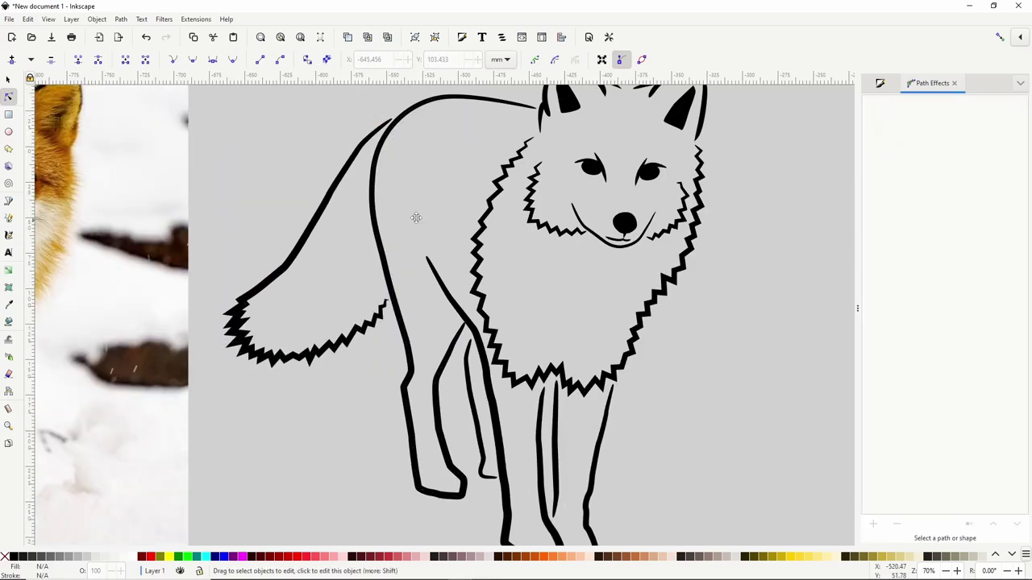
- Set the farther front leg's Power stroke width factor to 1.2 and edit the nearer front leg's width factor
scroll(420, 211, "down", 2)
left_click(513, 327)
left_click(937, 492)
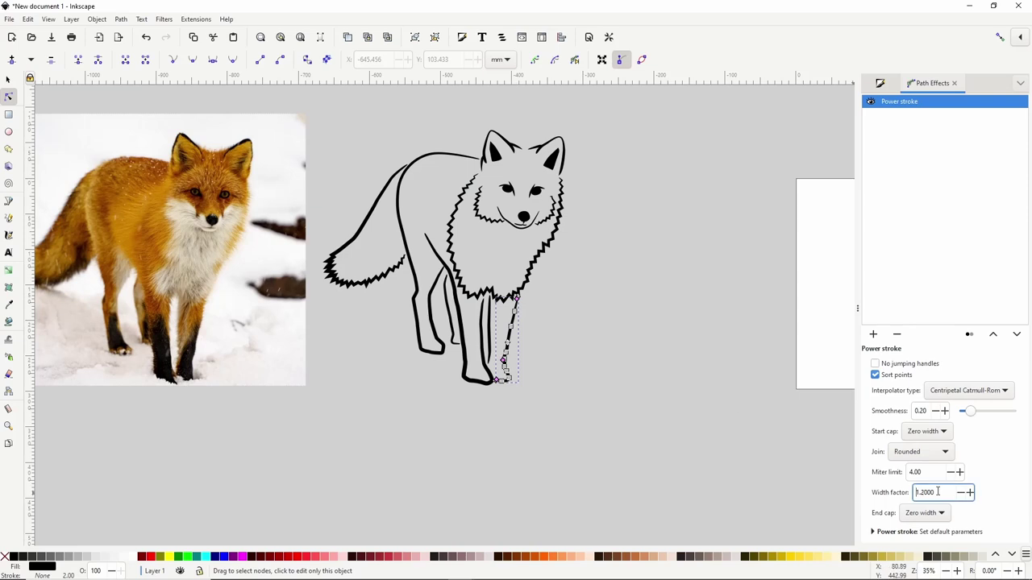
left_click(596, 368)
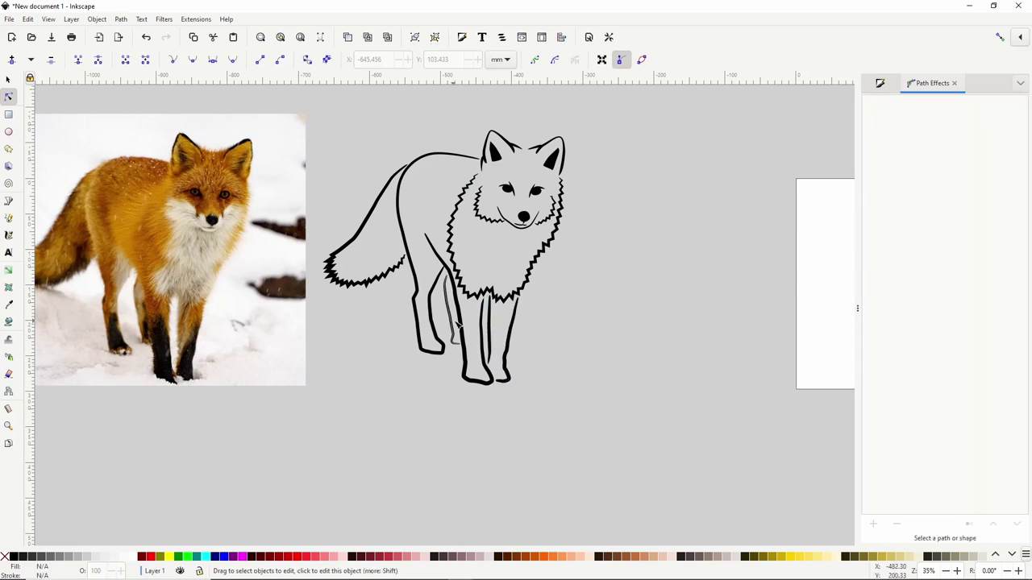
left_click(461, 343)
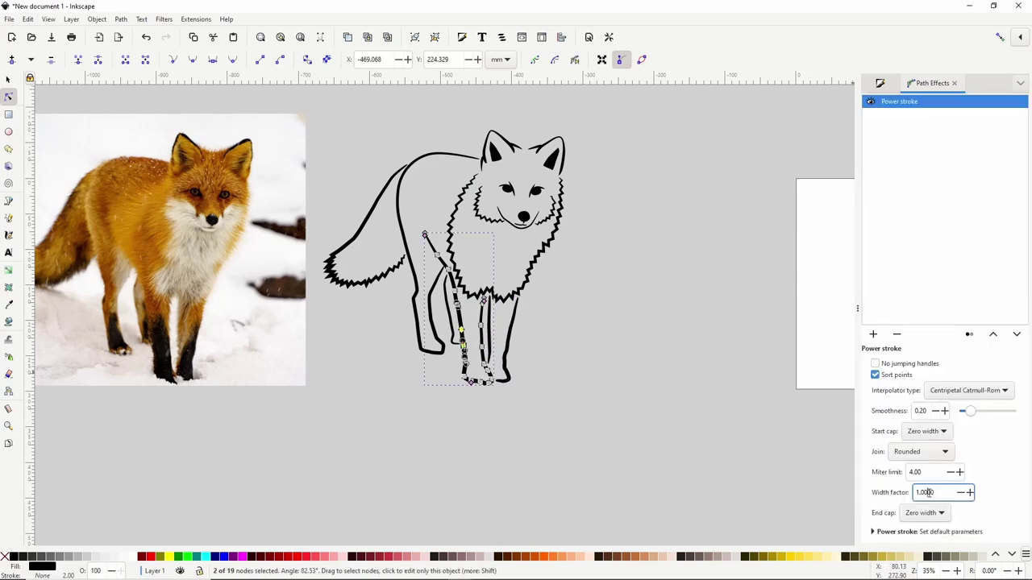
left_click(643, 324)
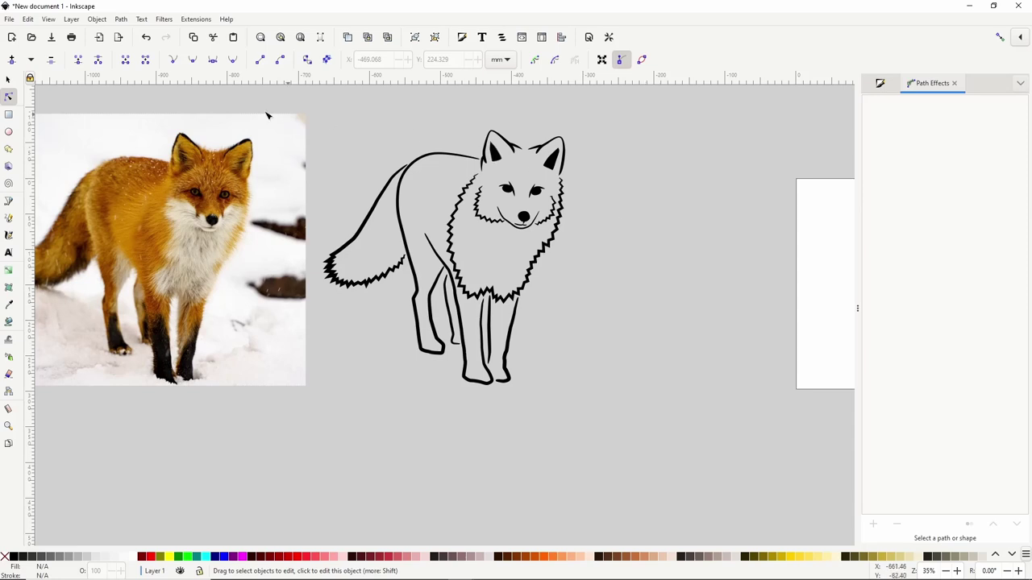
- Select all the fox line paths without the photo and convert them with Object to Path
left_click(9, 80)
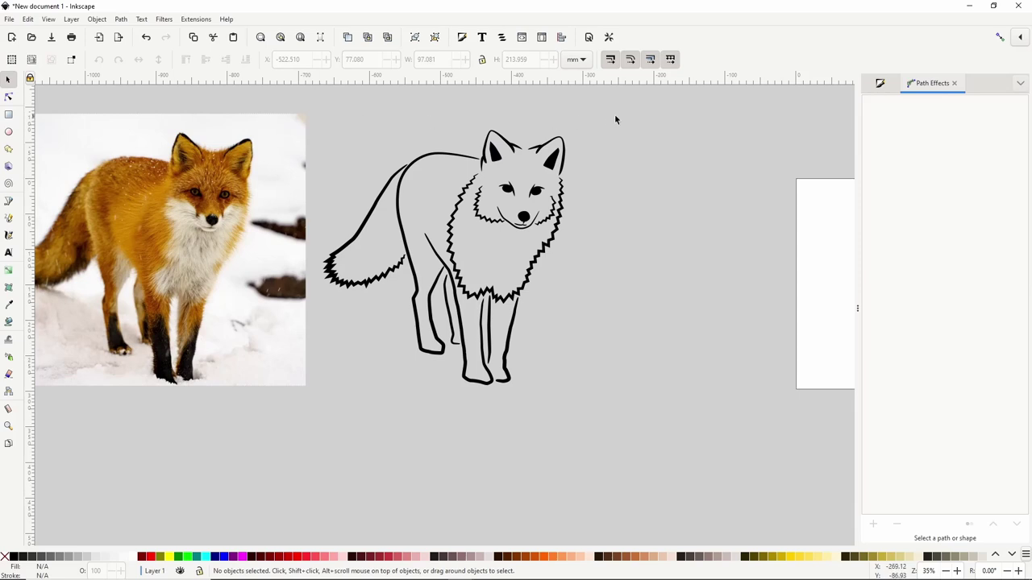
left_click_drag(616, 115, 313, 404)
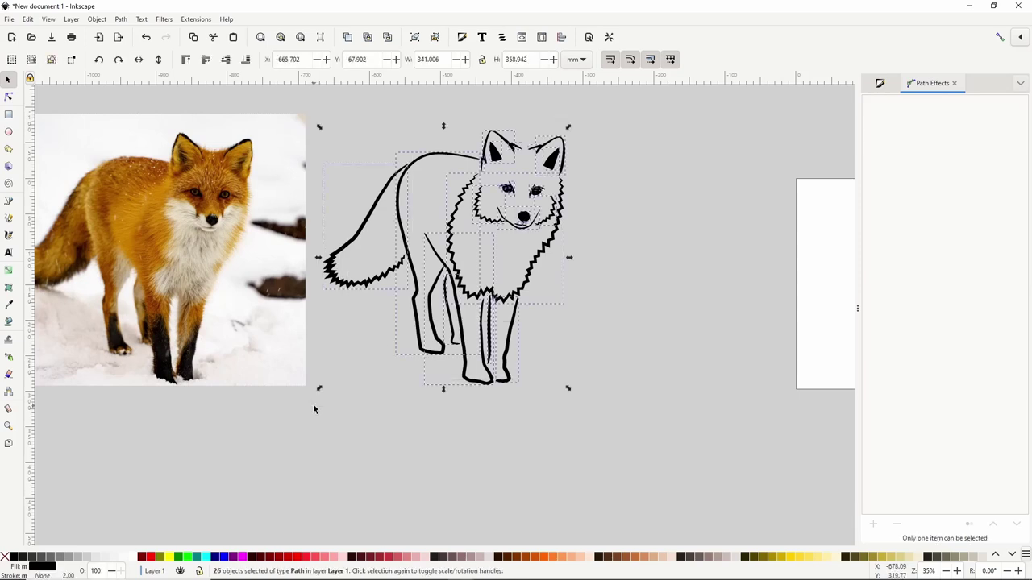
left_click(125, 19)
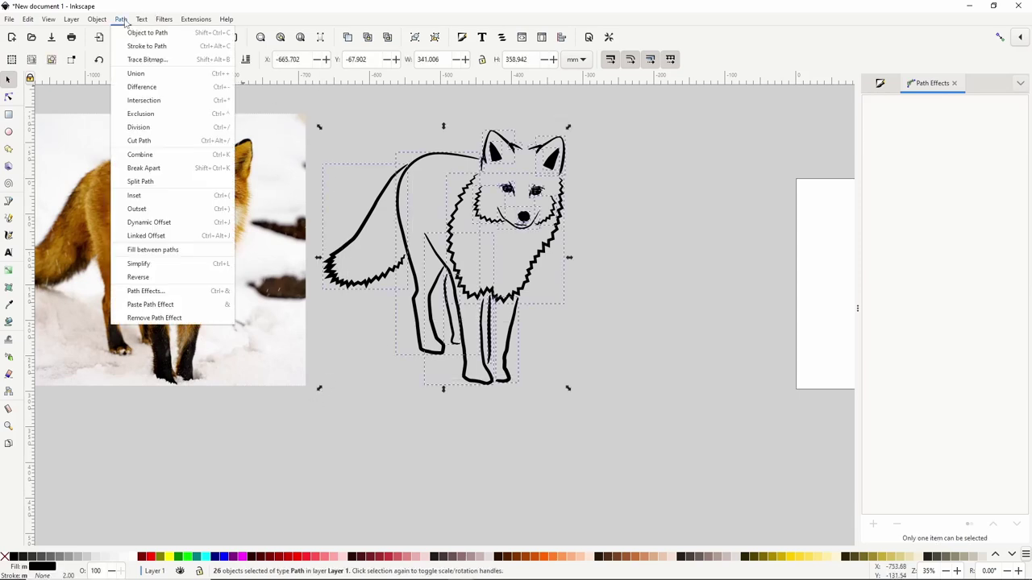
left_click(133, 34)
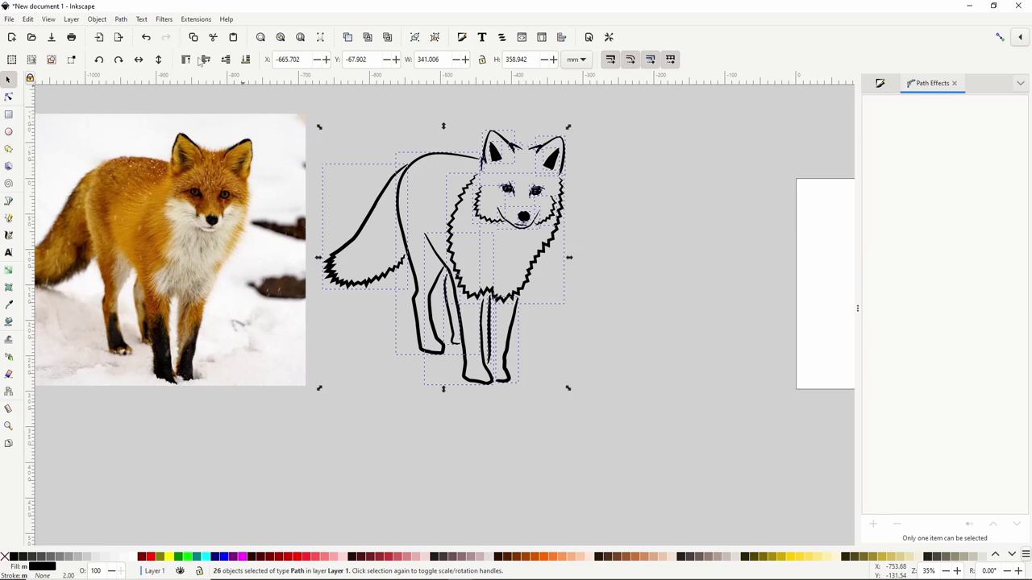
- Examine the nodes of the converted back and hind leg outline
left_click(387, 137)
left_click(445, 158)
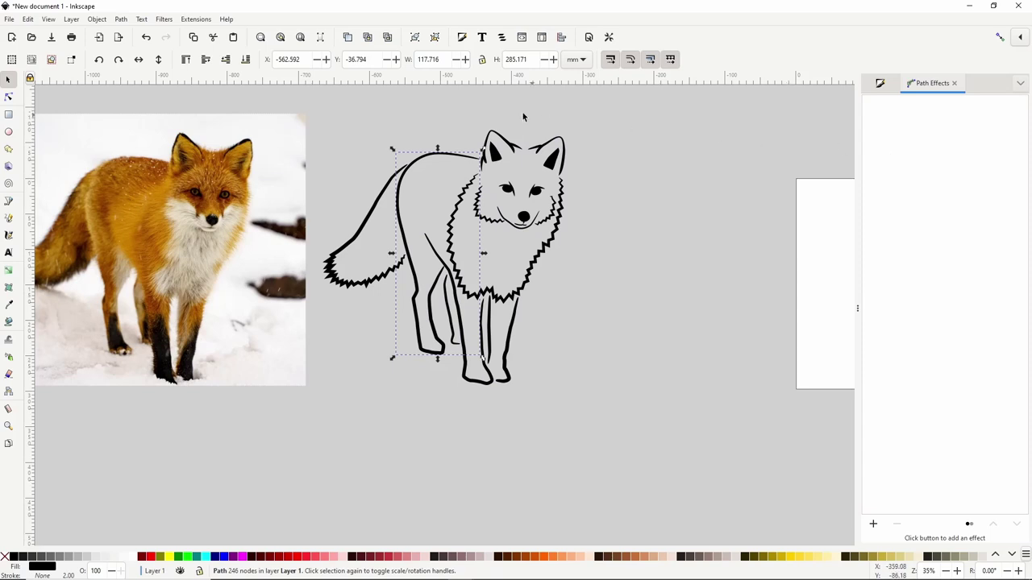
key("n")
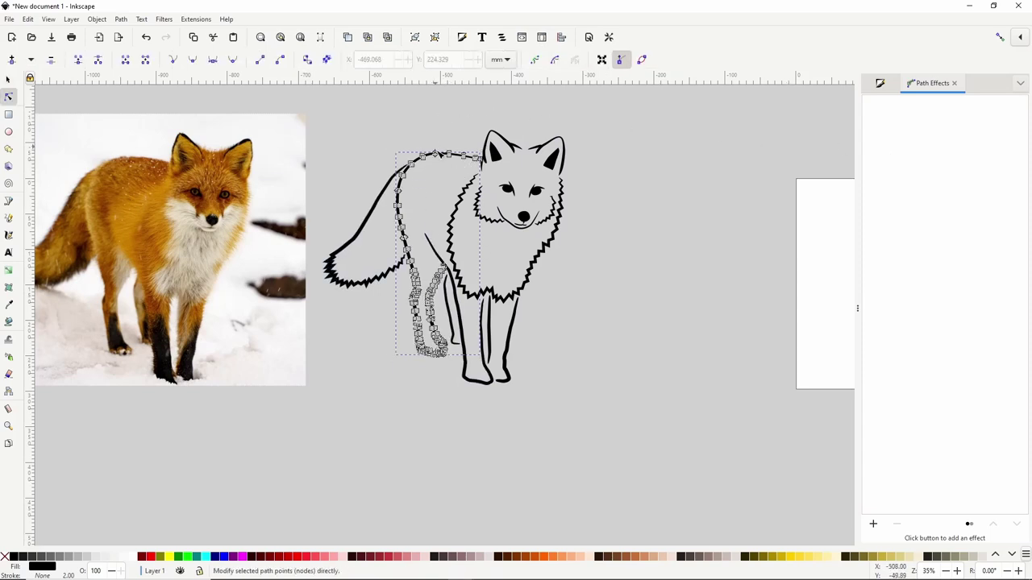
scroll(444, 179, "up", 2)
scroll(449, 182, "down", 1)
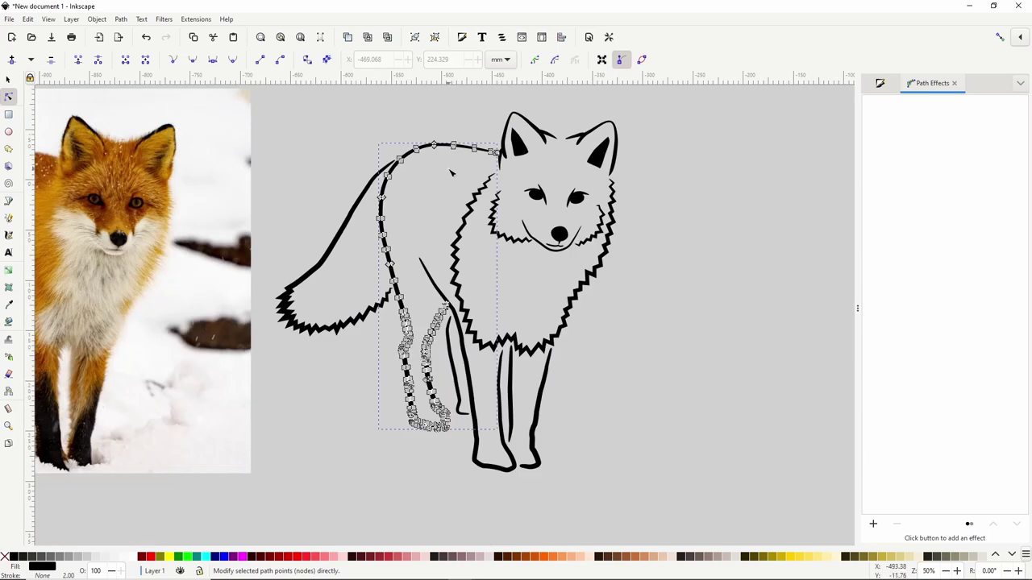
left_click(343, 137)
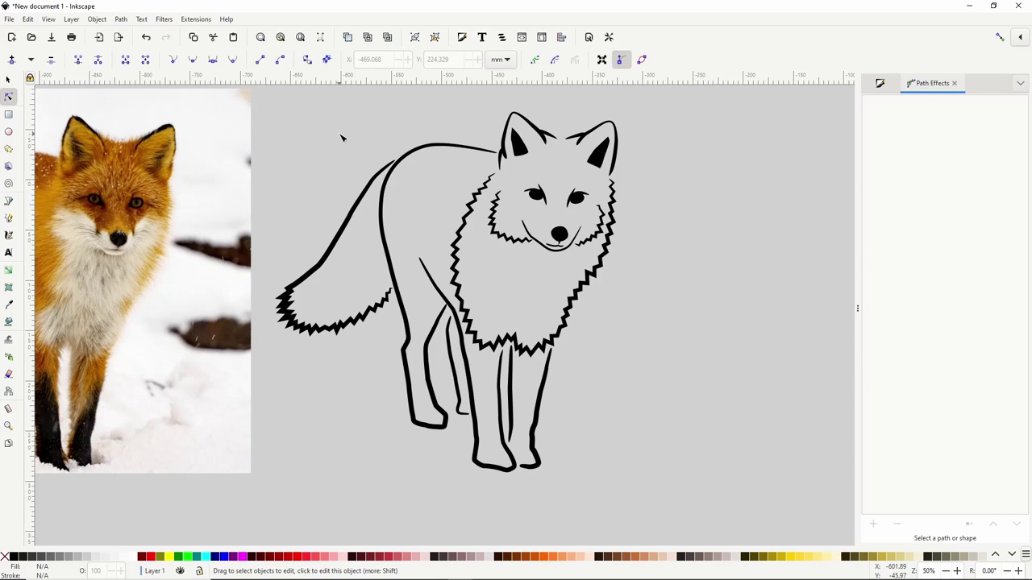
- Rename Layer 1 to "Line Art" and lock the layer
left_click(74, 20)
left_click(103, 33)
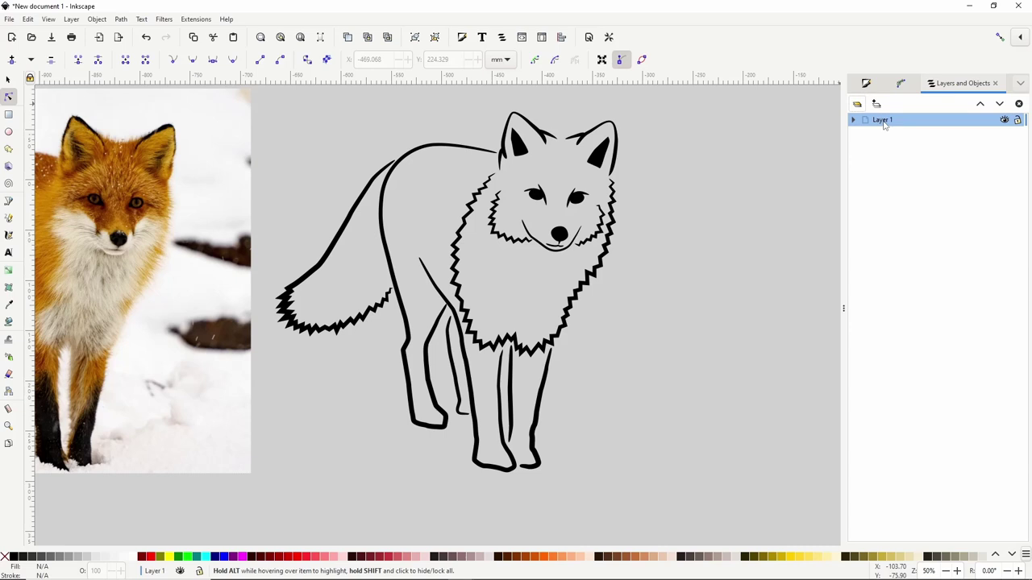
double_click(882, 121)
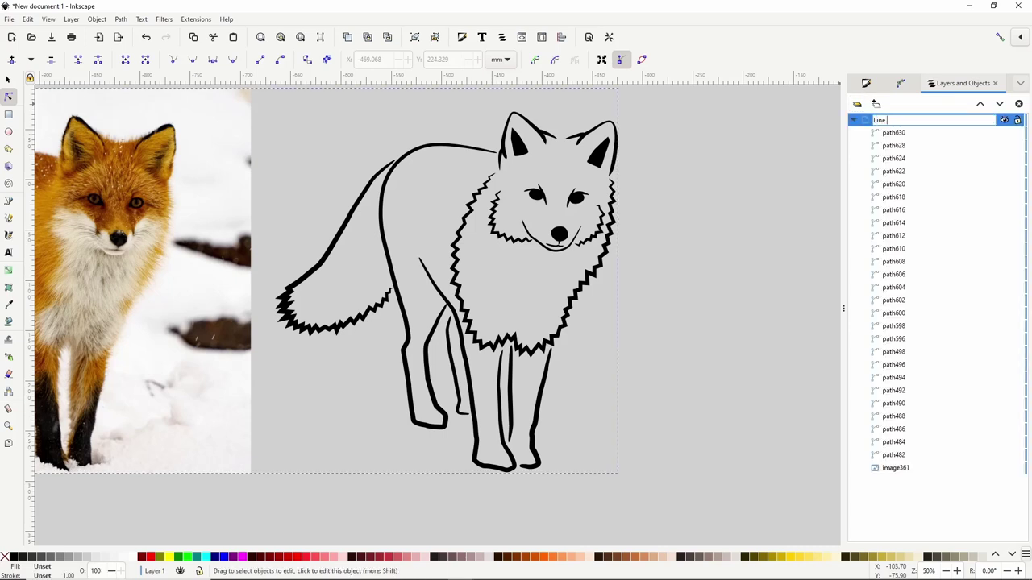
key("Return")
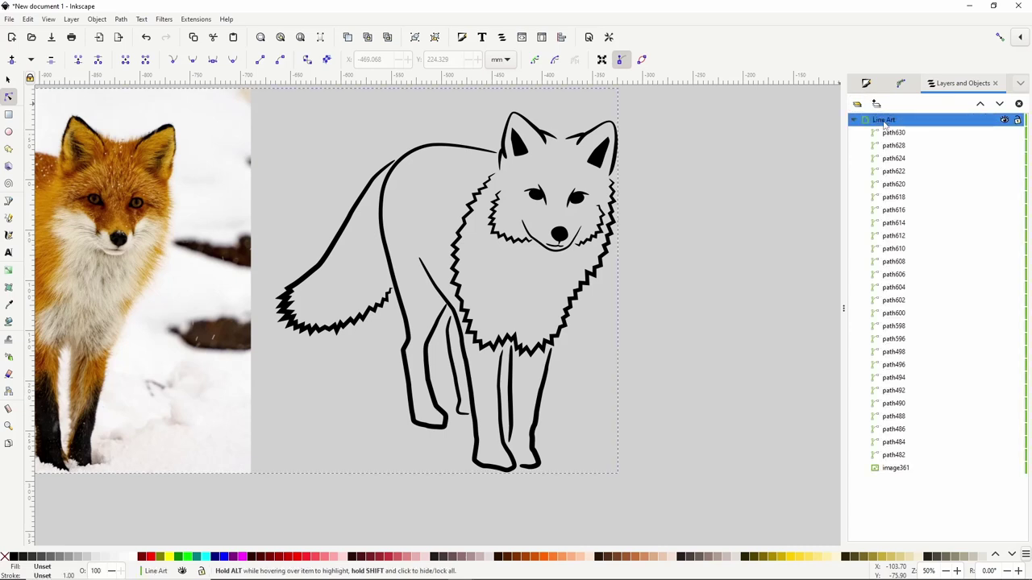
left_click(1017, 120)
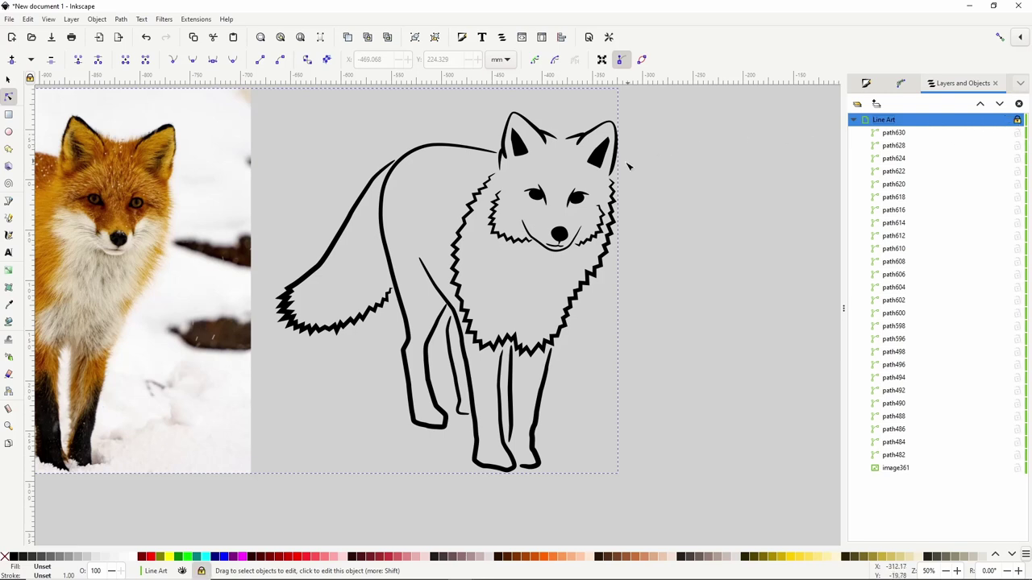
- Try to select and move the fox paths to check the Line Art layer's lock
left_click(9, 79)
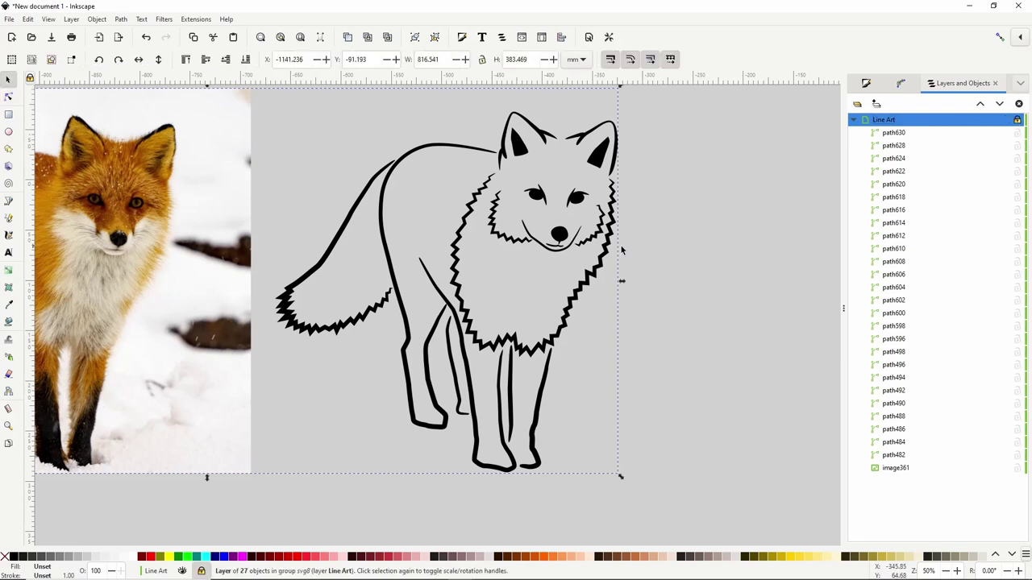
left_click(613, 208)
left_click_drag(429, 227, 390, 374)
left_click_drag(530, 196, 603, 321)
left_click_drag(412, 156, 499, 266)
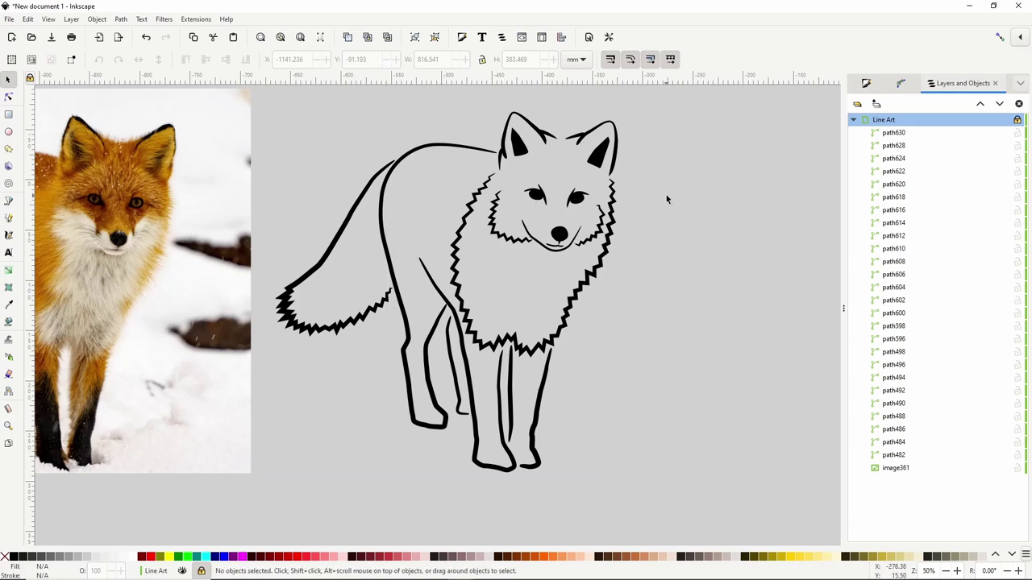
- Add a layer named "Colors" positioned below the current Line Art layer
left_click(876, 104)
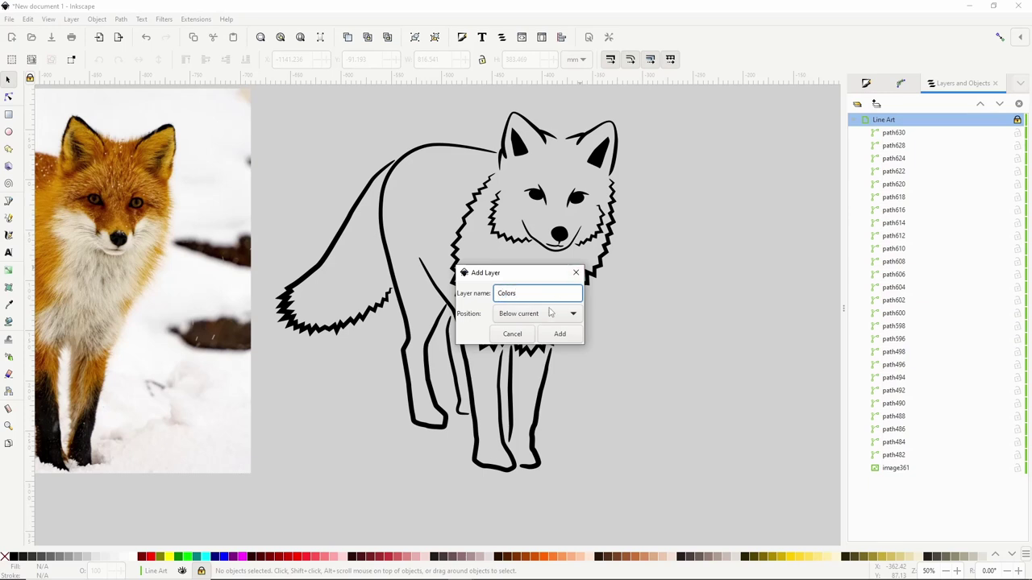
left_click(528, 316)
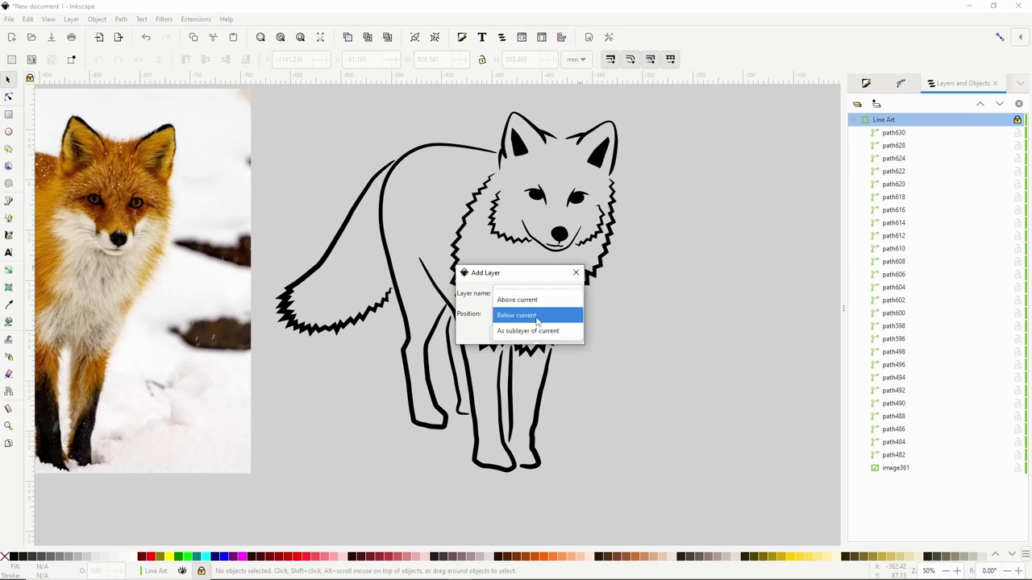
left_click(536, 315)
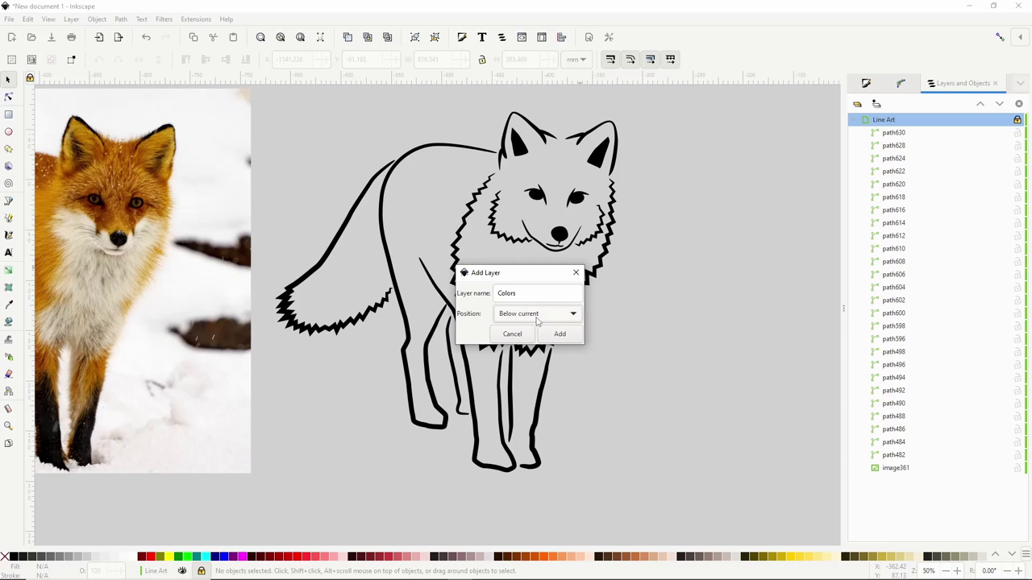
left_click(559, 334)
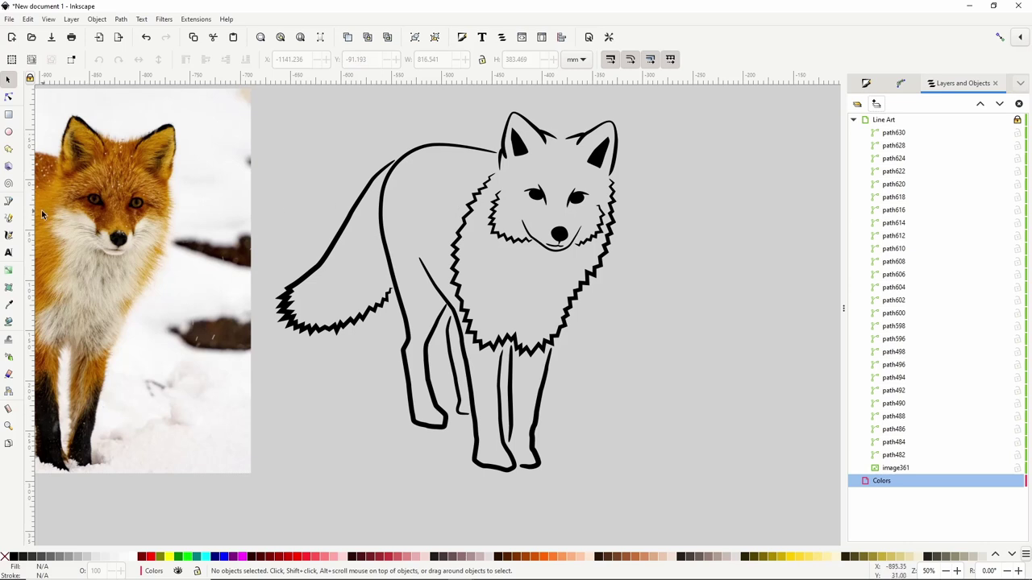
- Start a Pen tool outline at the base of the rear-side ear, following the fox's back and the tail's upper edge
left_click(9, 202)
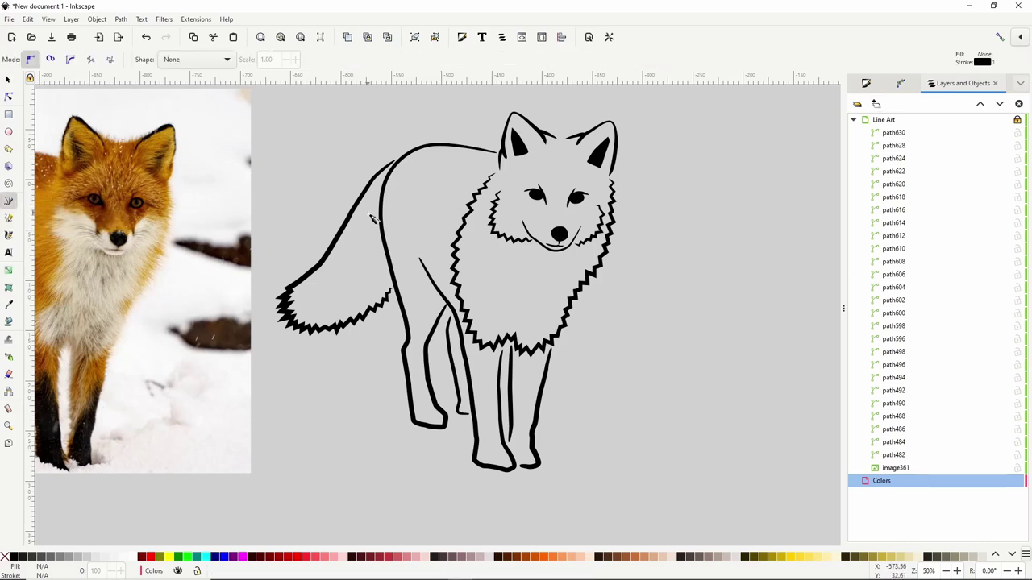
scroll(533, 225, "up", 2)
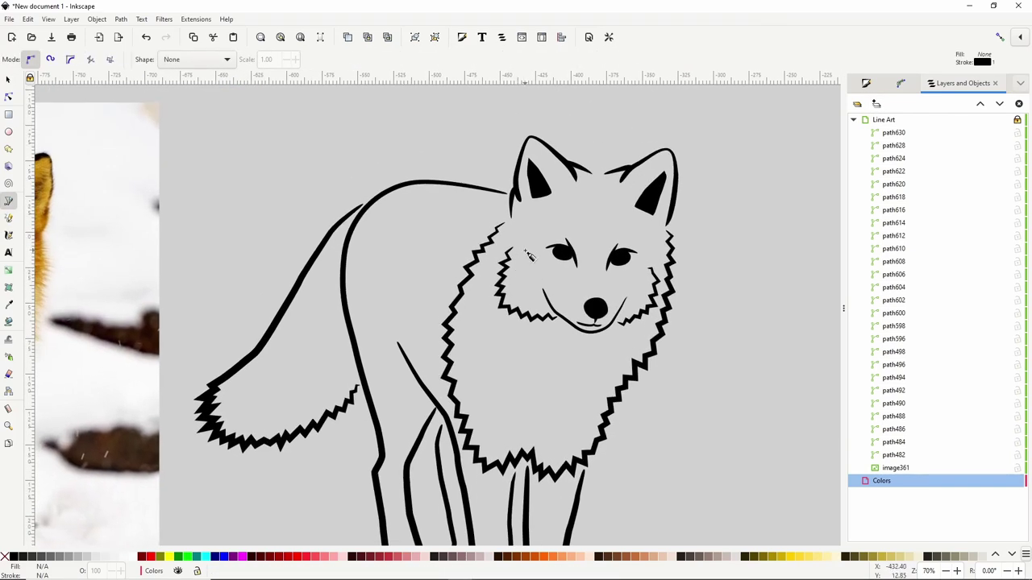
scroll(514, 204, "up", 2)
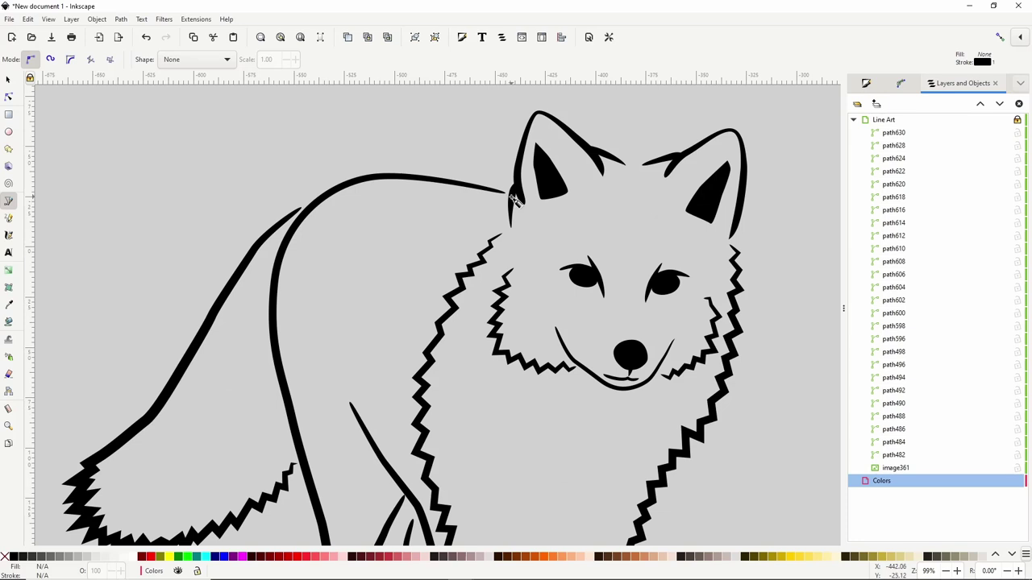
mouse_move(514, 200)
left_mouse_down()
mouse_move(410, 182)
mouse_move(359, 184)
mouse_move(320, 208)
left_mouse_up()
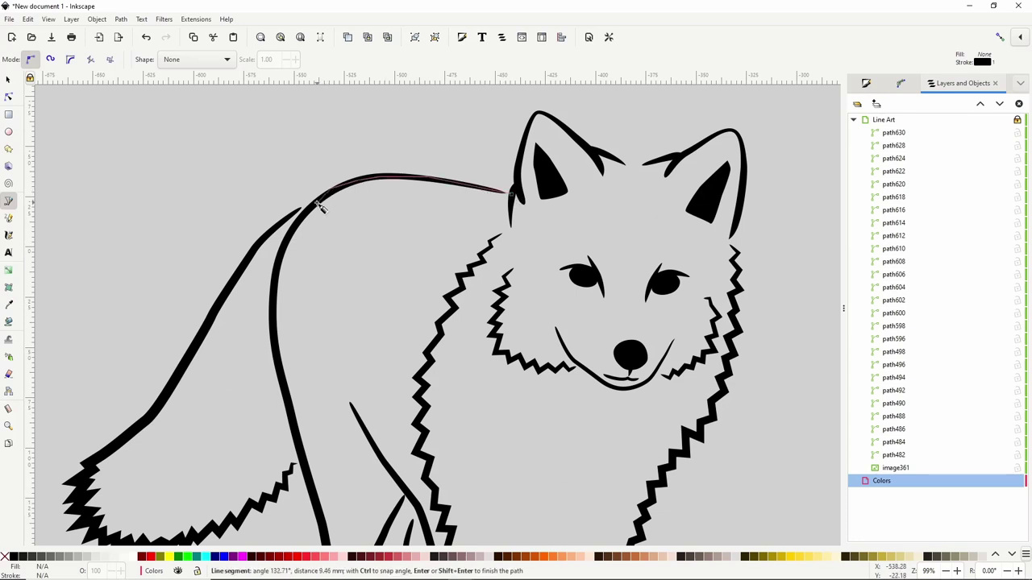
left_click(301, 205)
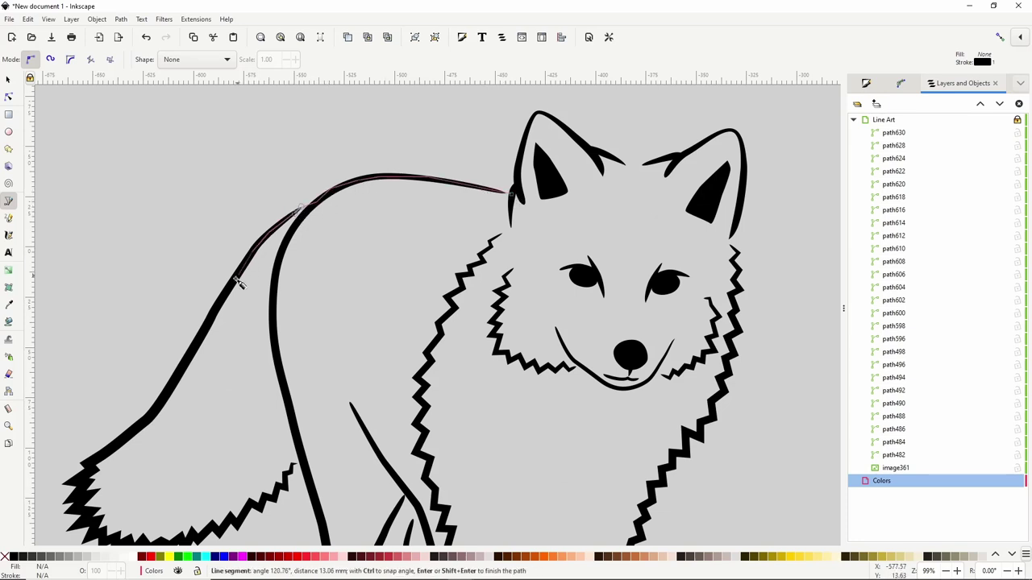
left_click(216, 311)
left_click(153, 415)
left_click(90, 465)
- Continue the outline around the bushy tip of the tail, staying within the thick black line
left_click_drag(90, 465, 117, 365)
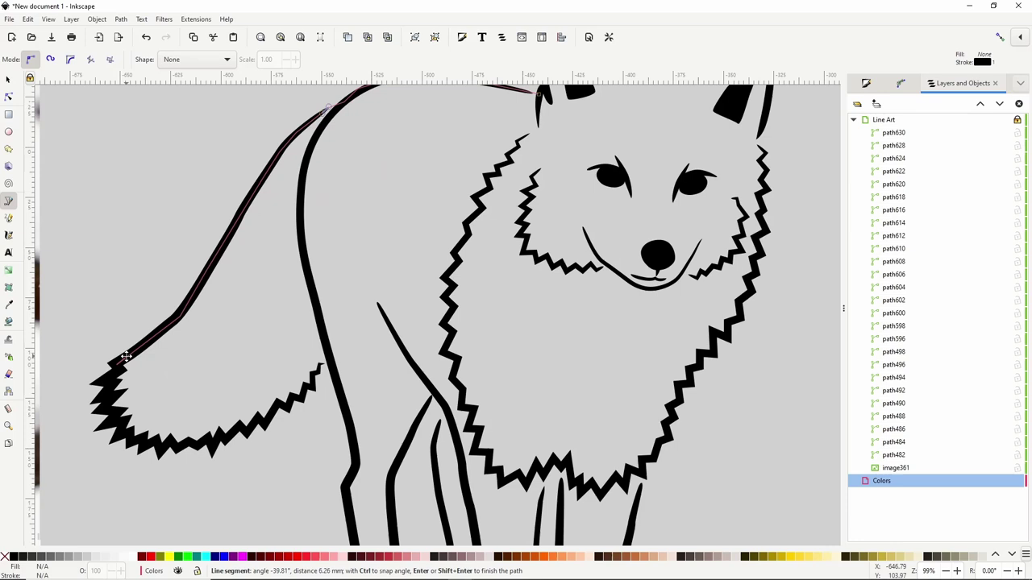
left_click(108, 411)
left_click(131, 437)
left_click(158, 443)
left_click(161, 448)
left_click(170, 438)
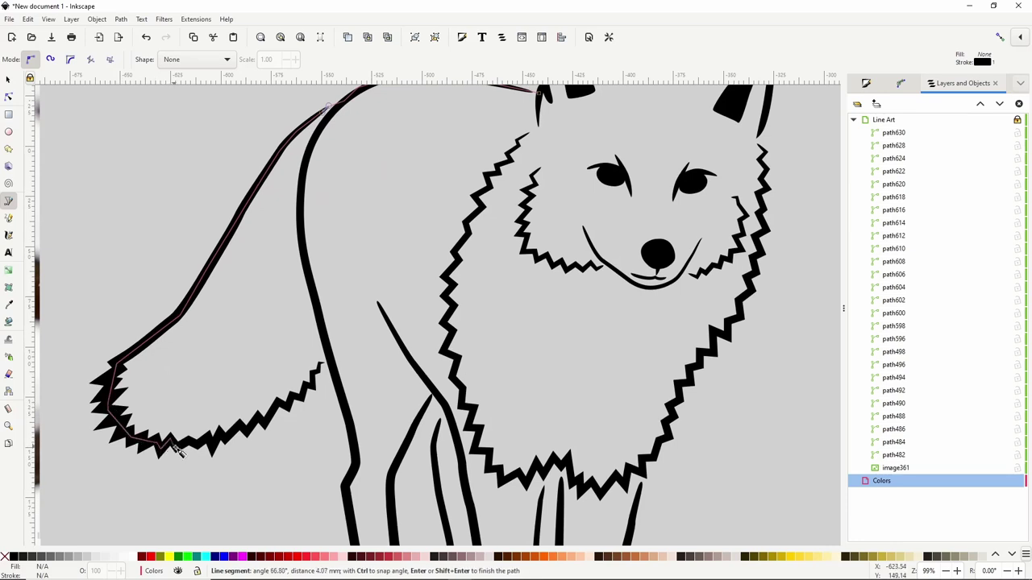
- Trace the jagged fur along the tail's underside up to where it meets the hind leg
left_click(178, 448)
left_click(188, 440)
left_click(198, 445)
left_click(211, 438)
left_click(226, 436)
left_click(240, 425)
left_click(247, 432)
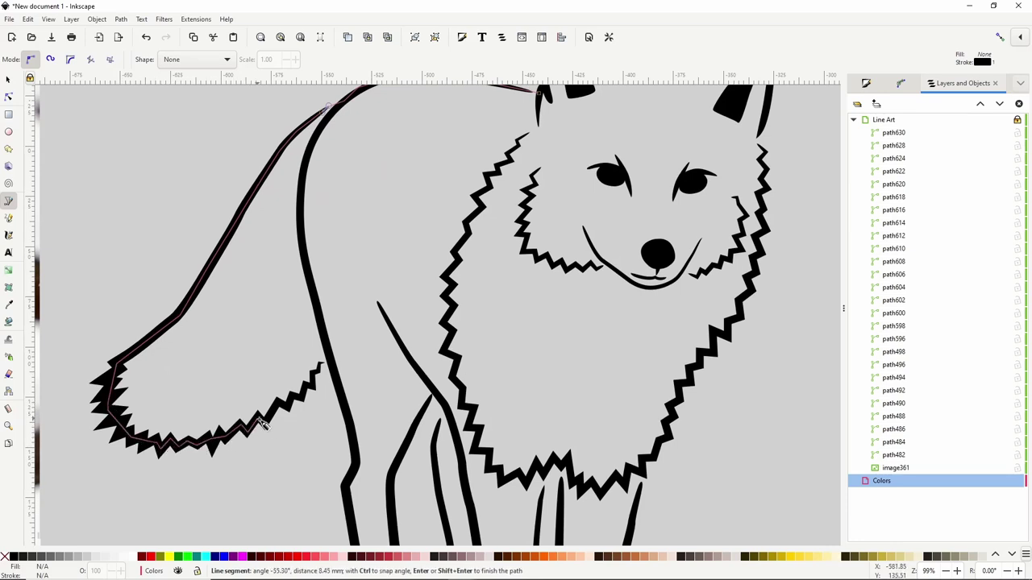
left_click(258, 416)
left_click(265, 425)
left_click(278, 402)
left_click(289, 407)
left_click(292, 395)
left_click(303, 399)
left_click(308, 385)
left_click(313, 387)
left_click(330, 366)
- Continue the outline down the back edge of the near hind leg to the underside of its paw
scroll(332, 375, "down", 3)
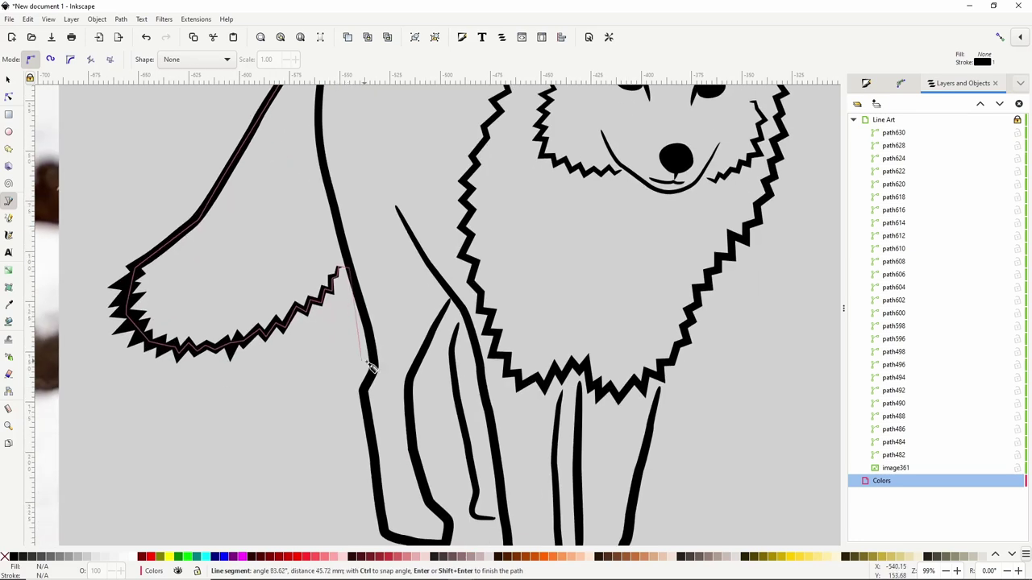
left_click(370, 367)
left_click(362, 391)
left_click(374, 484)
scroll(374, 485, "down", 3)
left_click(379, 439)
left_click(406, 448)
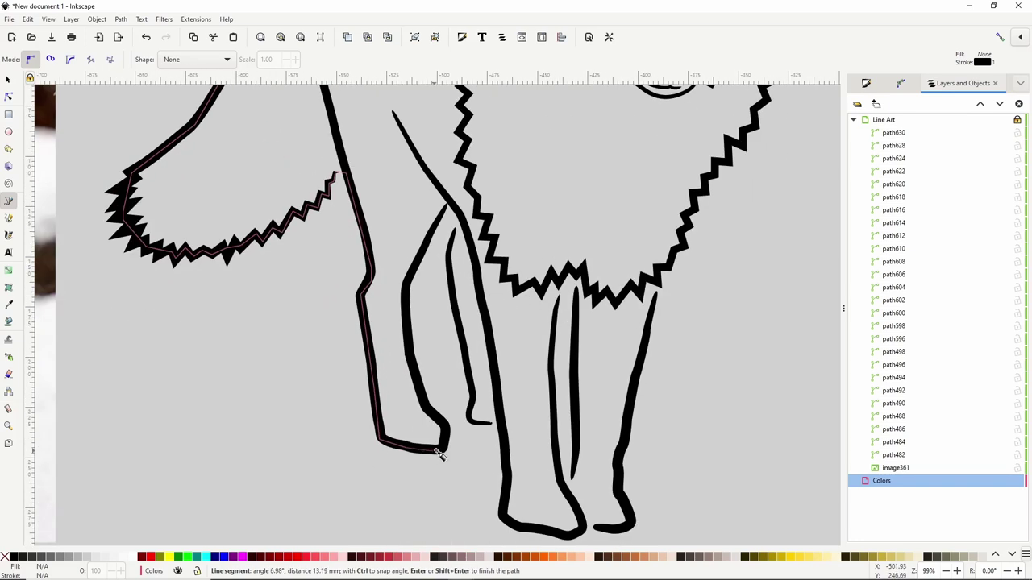
- Trace around the near hind paw and up the leg's front edge to the belly line
left_click(439, 450)
left_click(445, 437)
left_click(446, 423)
left_click(425, 405)
left_click(410, 355)
left_click(406, 286)
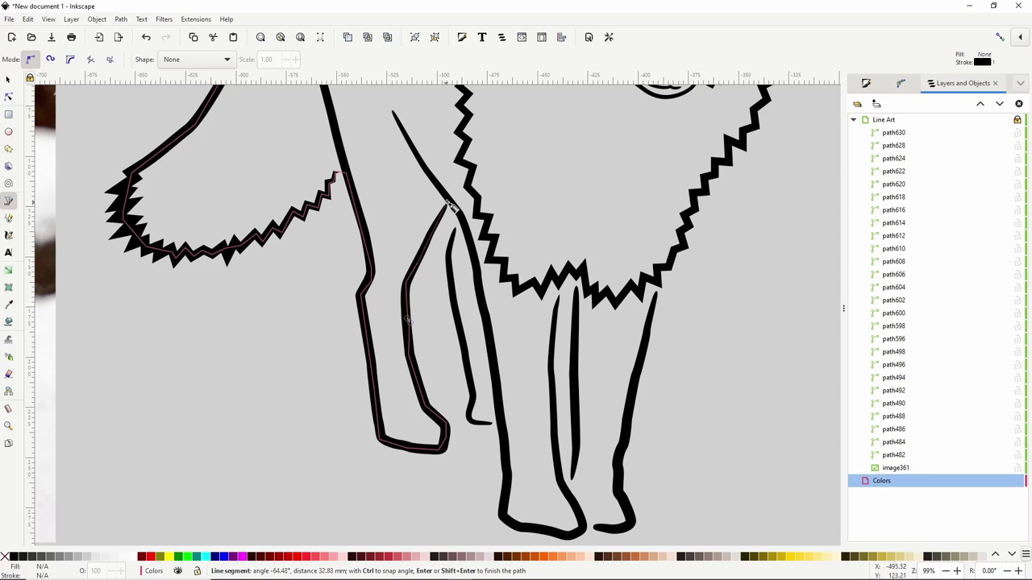
left_click(446, 204)
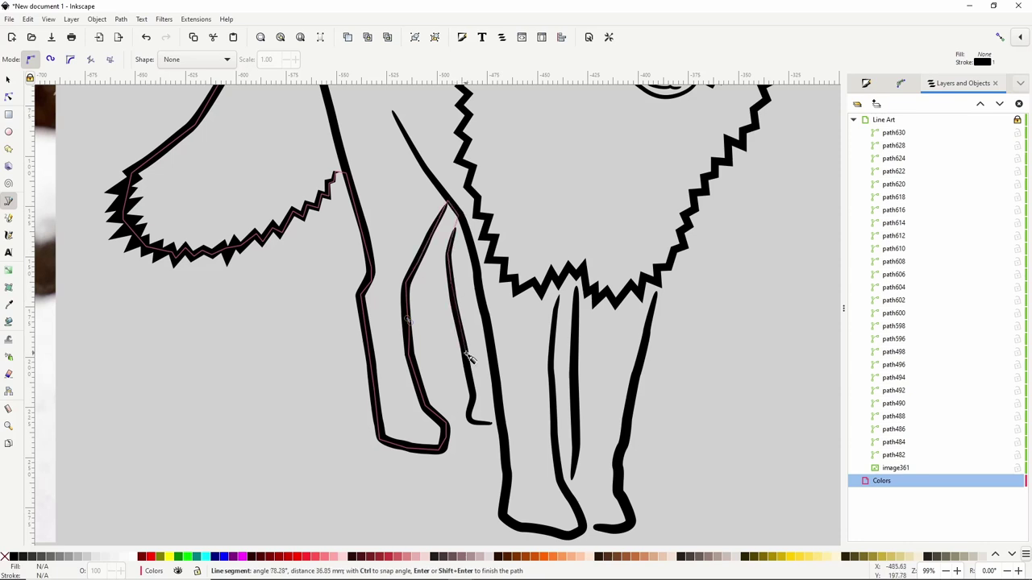
- Trace the far hind leg down to its paw and across to the near front leg
left_click(470, 383)
left_click(478, 423)
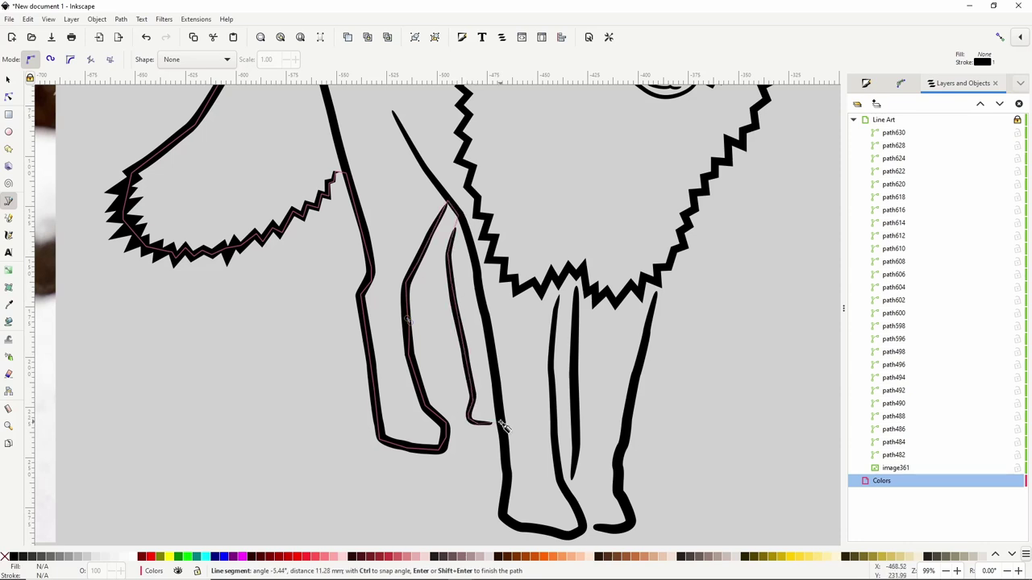
left_click(501, 423)
- Continue the outline down the near front leg and around the bottom of its paw
left_click_drag(561, 457, 553, 388)
left_click(498, 409)
left_click(493, 442)
left_click(495, 449)
left_click(523, 462)
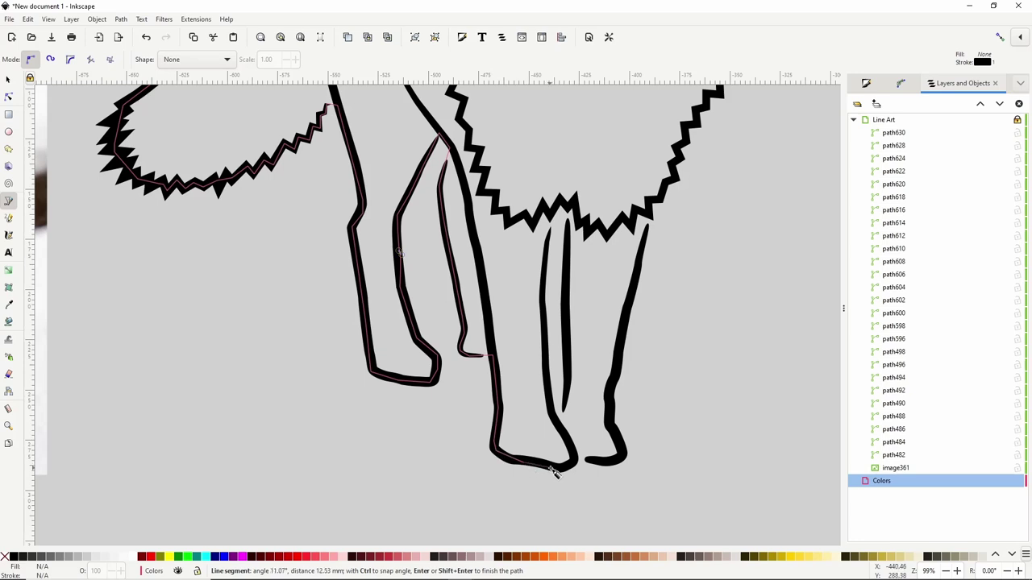
left_click(554, 469)
left_click(572, 465)
left_click(577, 460)
- Trace the other front paw and the outer edge of its leg up to the chest fur
left_click(615, 460)
left_click(624, 454)
left_click(613, 429)
left_click(610, 402)
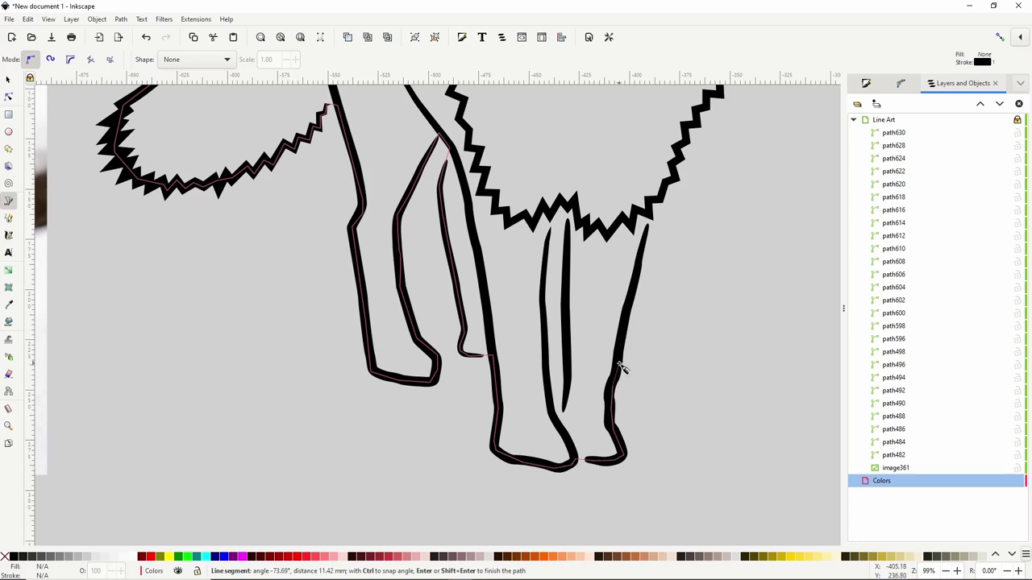
left_click(619, 362)
left_click(628, 312)
left_click(640, 266)
left_click(646, 230)
- Continue the outline from the top of the front leg up the outer edge of the jagged chest fur
mouse_move(655, 309)
left_mouse_down()
mouse_move(644, 344)
mouse_move(555, 467)
left_mouse_up()
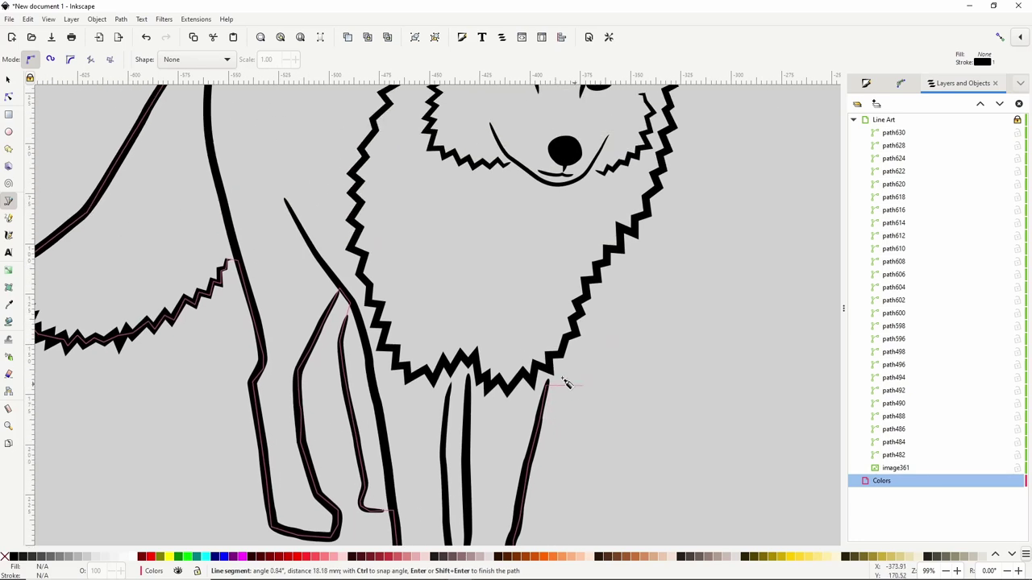
left_click(570, 343)
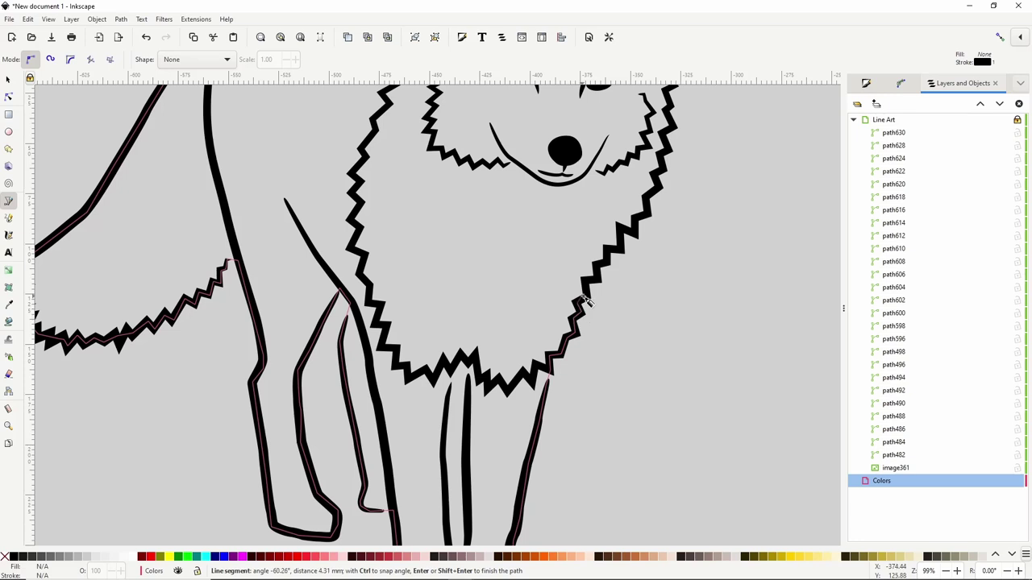
left_click(620, 247)
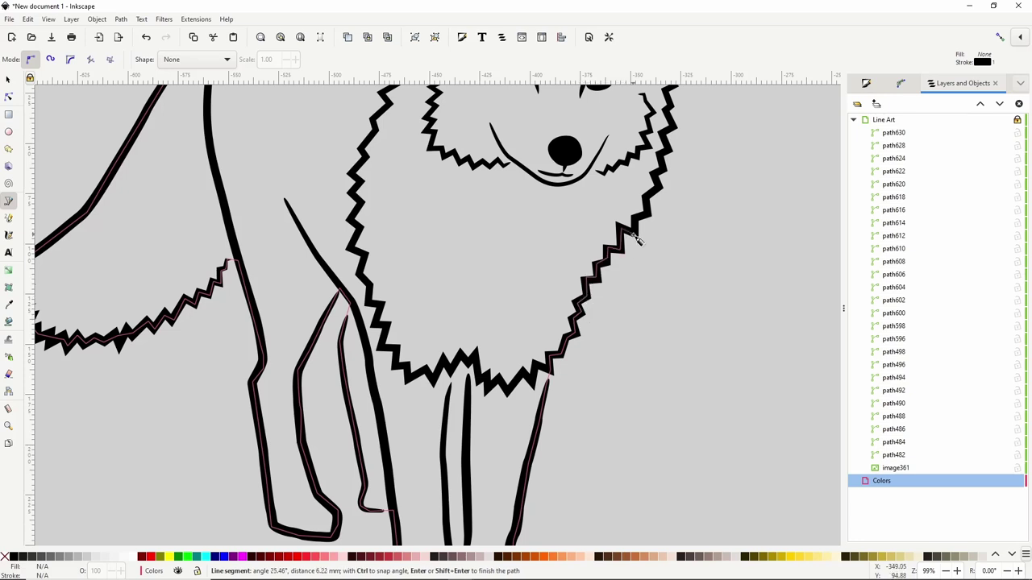
scroll(682, 230, "up", 3)
left_click(569, 315)
left_click(581, 307)
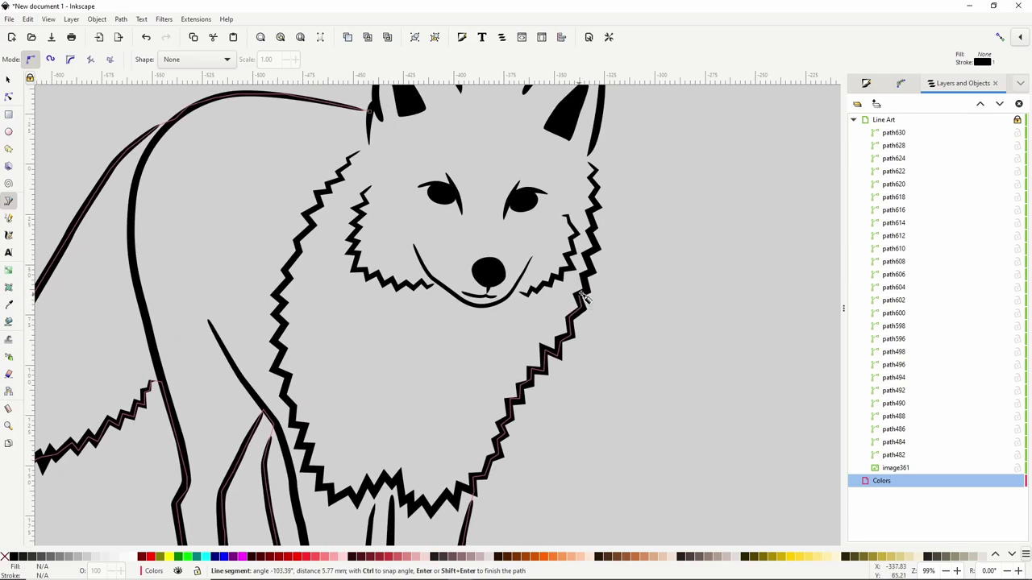
- Trace the zigzag neck fur beside the face up toward the base of the outer ear
left_click(577, 293)
left_click(588, 289)
left_click(583, 274)
left_click(591, 270)
left_click(586, 253)
left_click(598, 246)
left_click(591, 231)
left_click(597, 227)
left_click(591, 212)
left_click(599, 207)
left_click(592, 196)
left_click(597, 189)
left_click(591, 178)
- Finish the fur edge and trace up the outer ear, over its tip and down its inner slope
left_click_drag(612, 214, 546, 321)
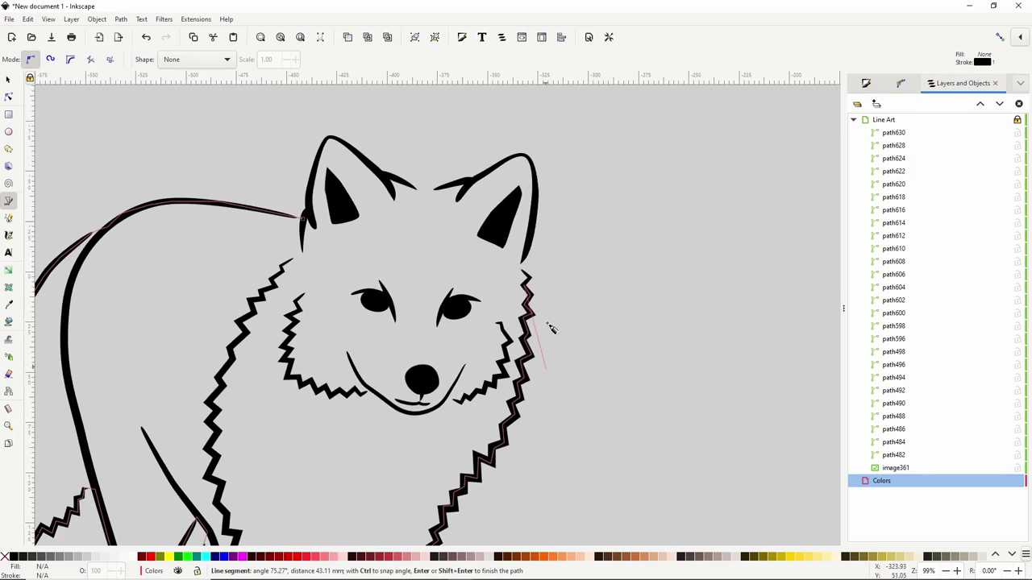
left_click(529, 278)
left_click(528, 245)
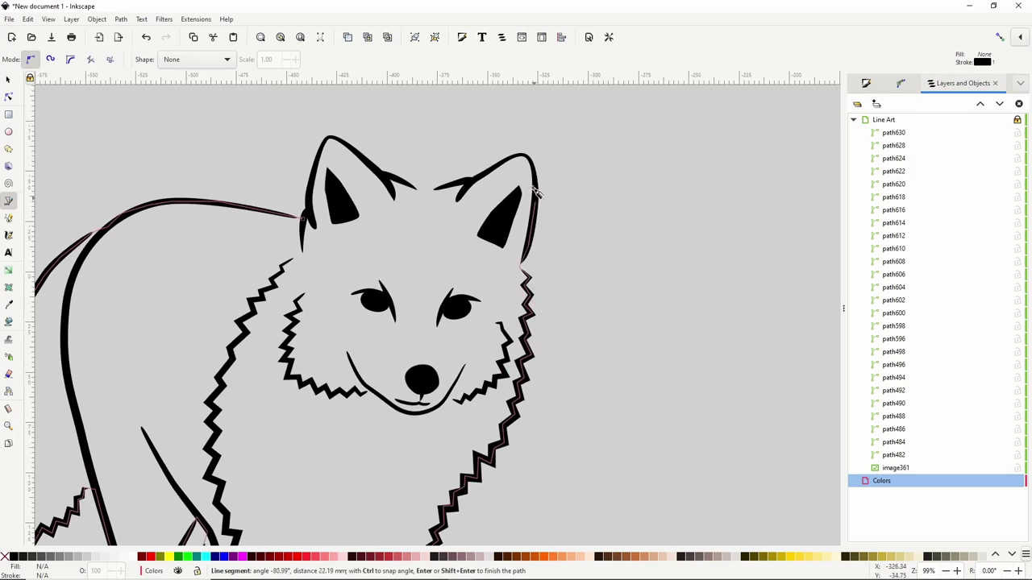
left_click(533, 187)
left_click(530, 160)
left_click(524, 155)
left_click(497, 166)
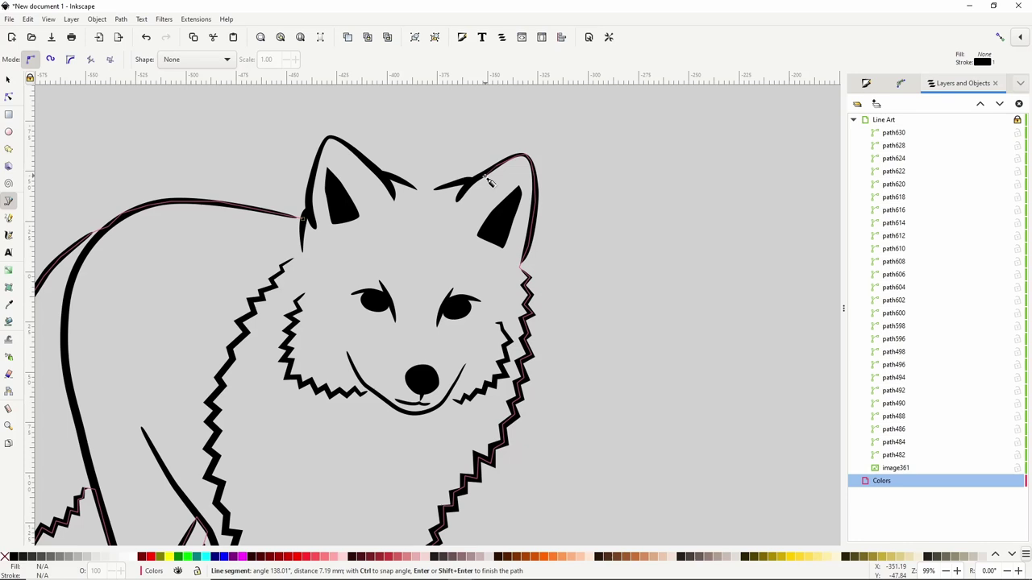
- Trace across the top of the head and over the other ear, closing the outline at its starting point
left_click(438, 191)
left_click(418, 189)
left_click(383, 172)
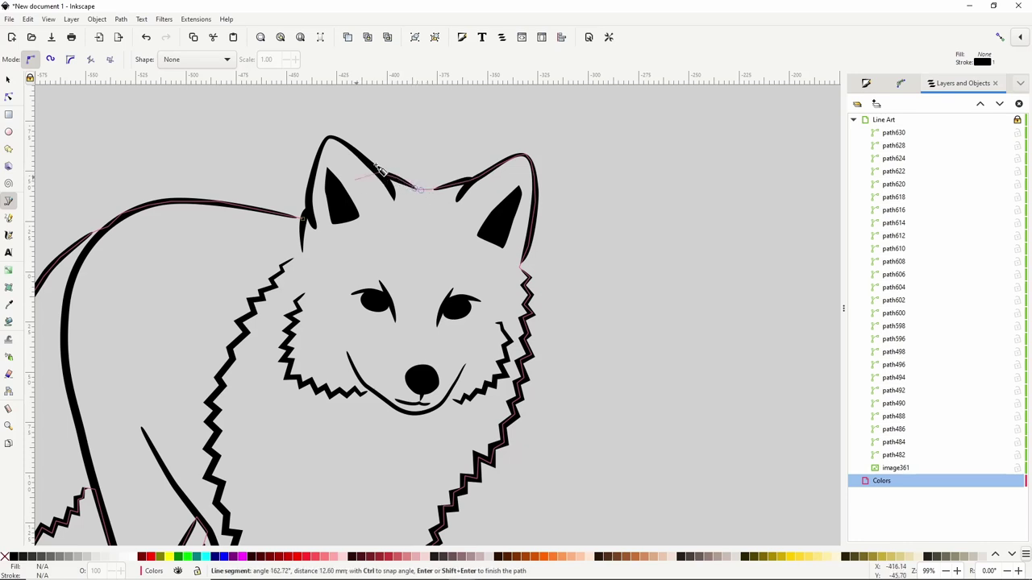
left_click(346, 145)
left_click(330, 137)
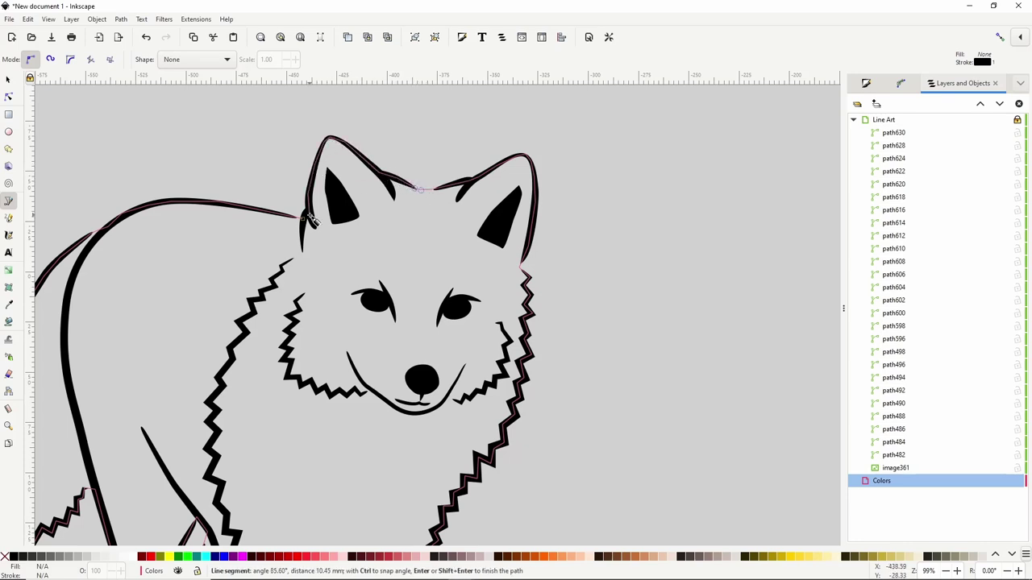
left_click(304, 219)
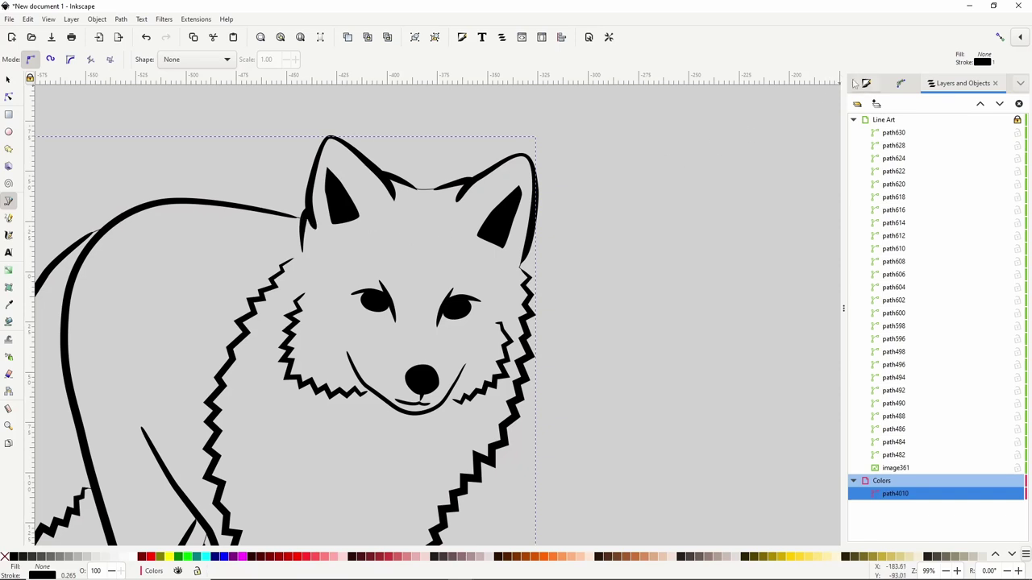
- Remove the closed fox outline's stroke and give it a flat black fill
left_click(865, 83)
left_click(895, 103)
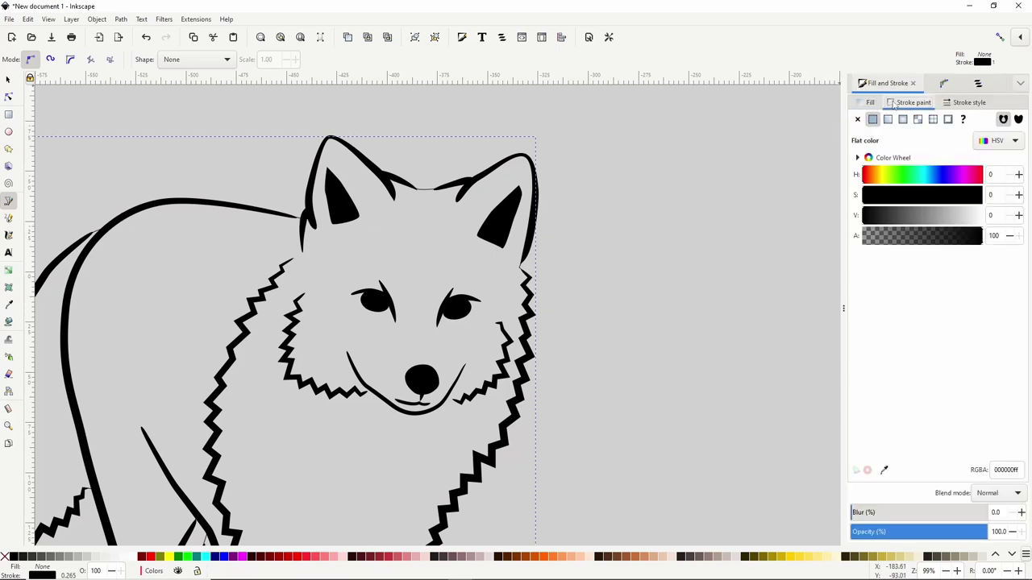
left_click(858, 119)
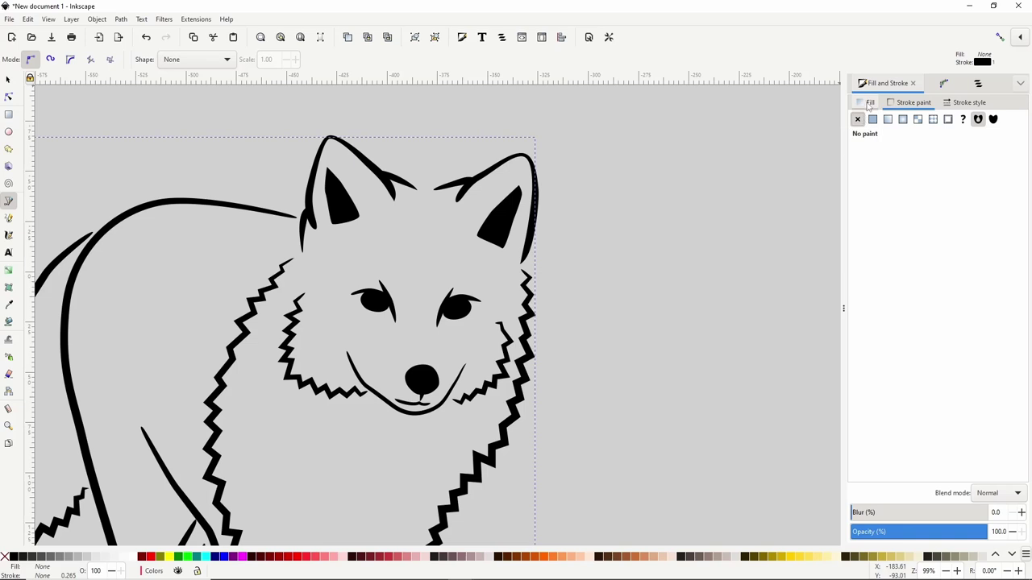
left_click(868, 104)
left_click(872, 119)
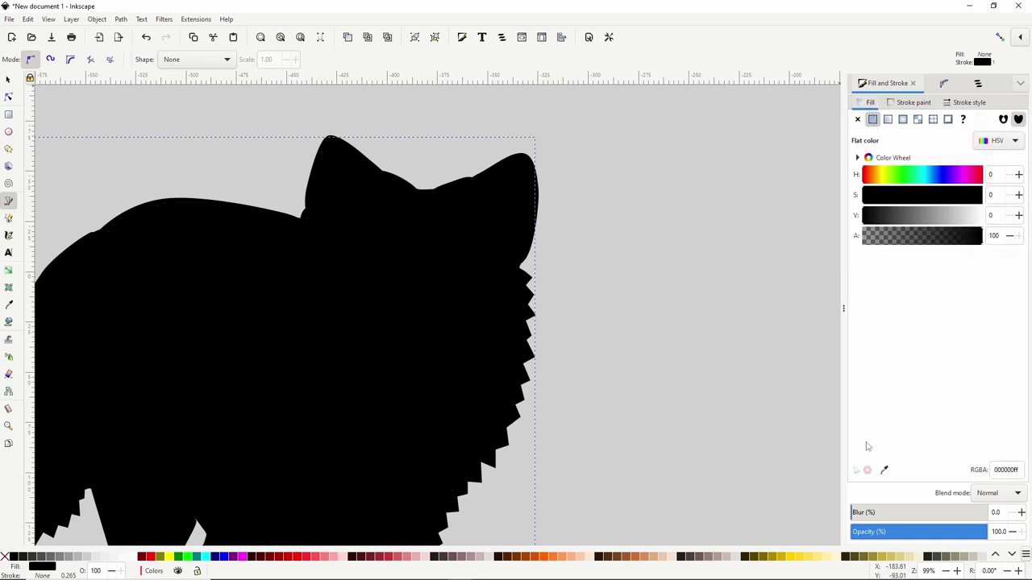
- Fill the fox silhouette with the golden-orange fur color sampled from the body of the fox in the photo
left_click(884, 470)
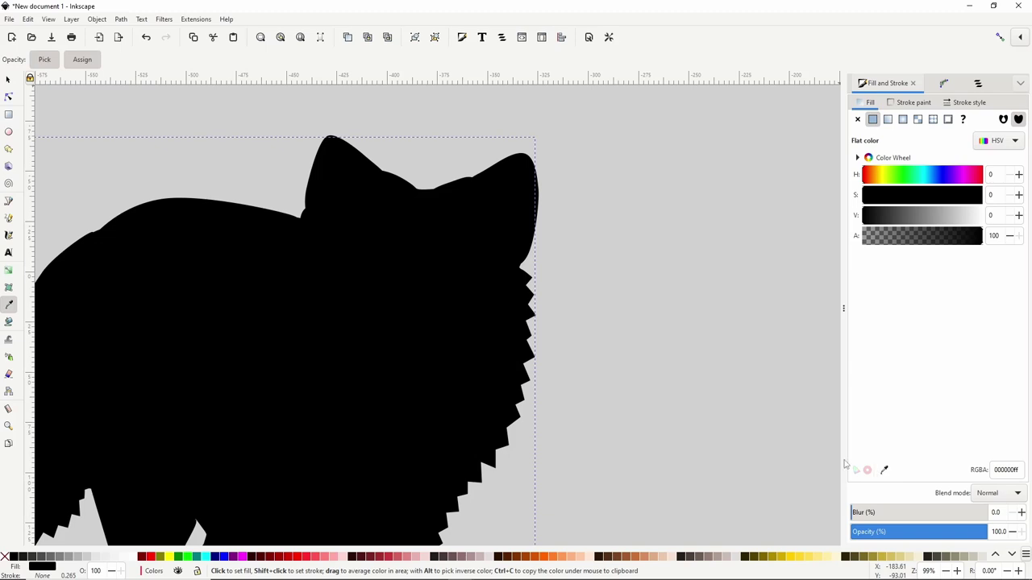
scroll(427, 426, "down", 3, "ctrl")
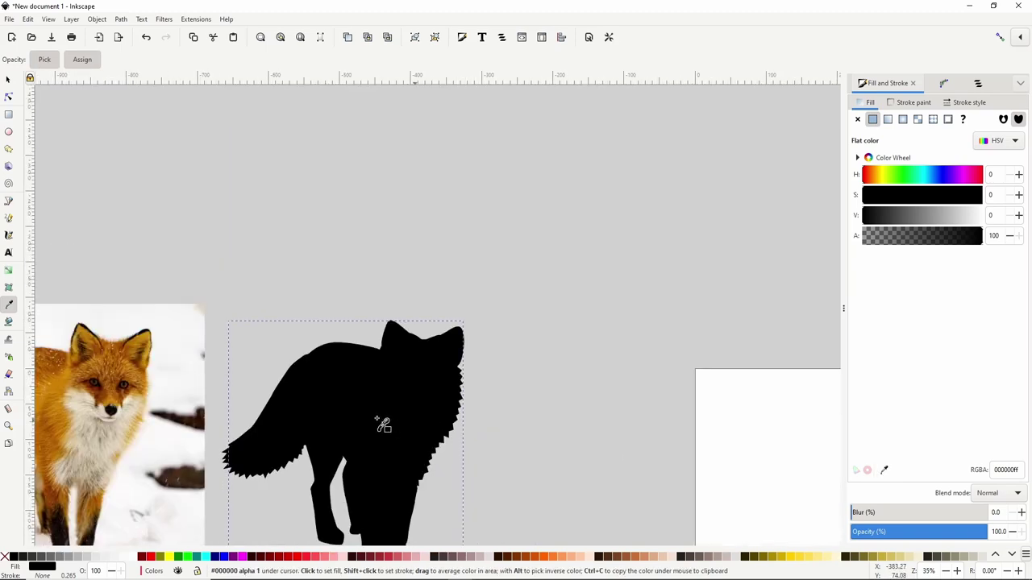
left_click_drag(410, 334, 492, 301)
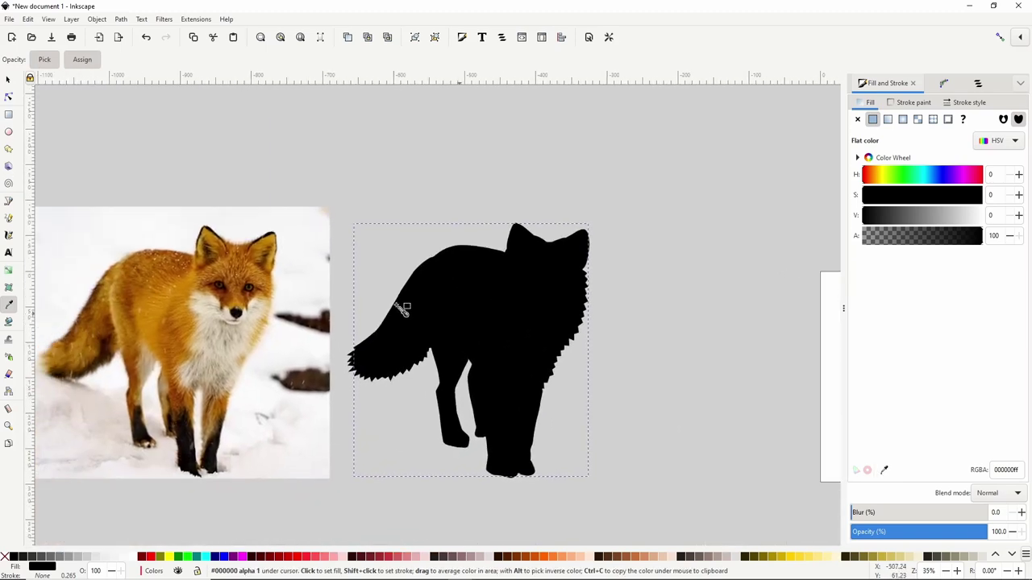
left_click(153, 319)
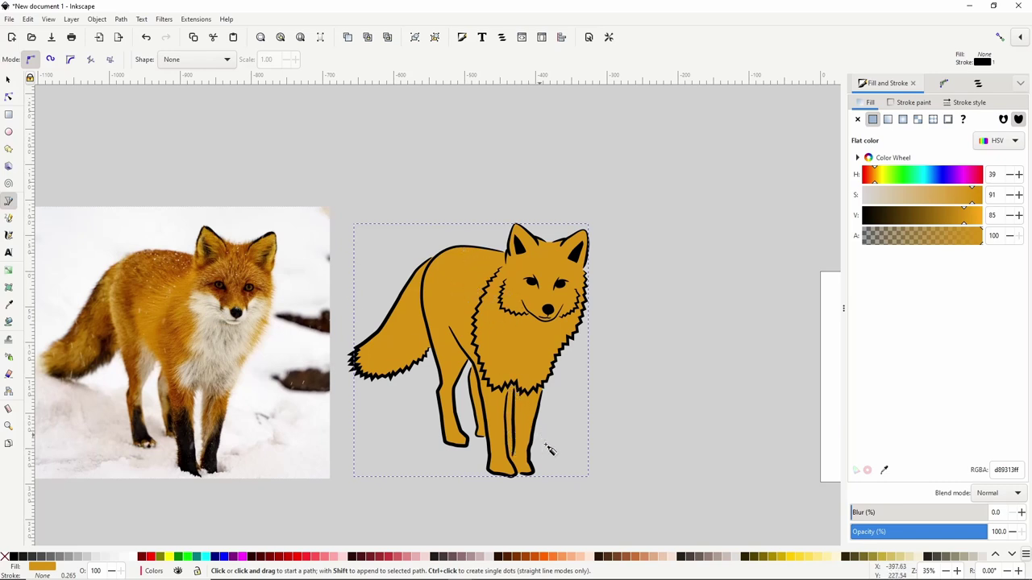
- Trace the narrow gap between the two front legs, from the chest fur down to the paws, as a closed shape
scroll(534, 465, "up", 2, "ctrl")
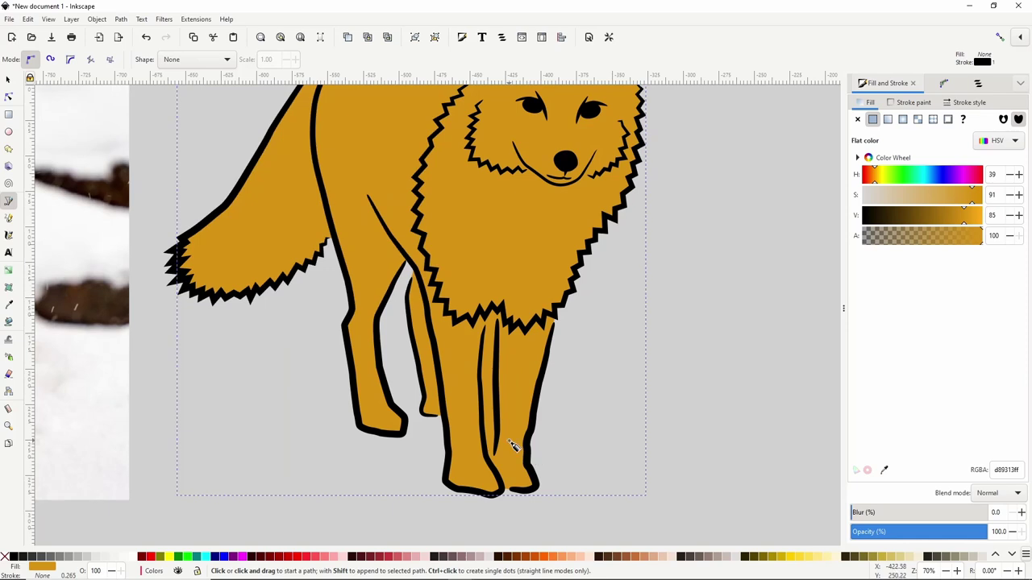
scroll(516, 449, "up", 1, "ctrl")
left_click(480, 256)
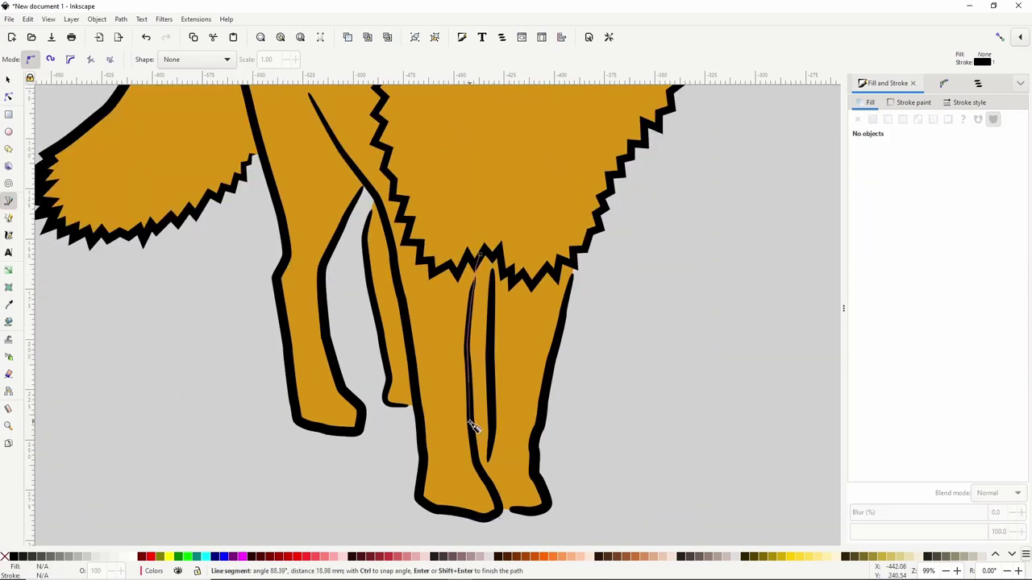
left_click(471, 420)
left_click(476, 460)
left_click(486, 476)
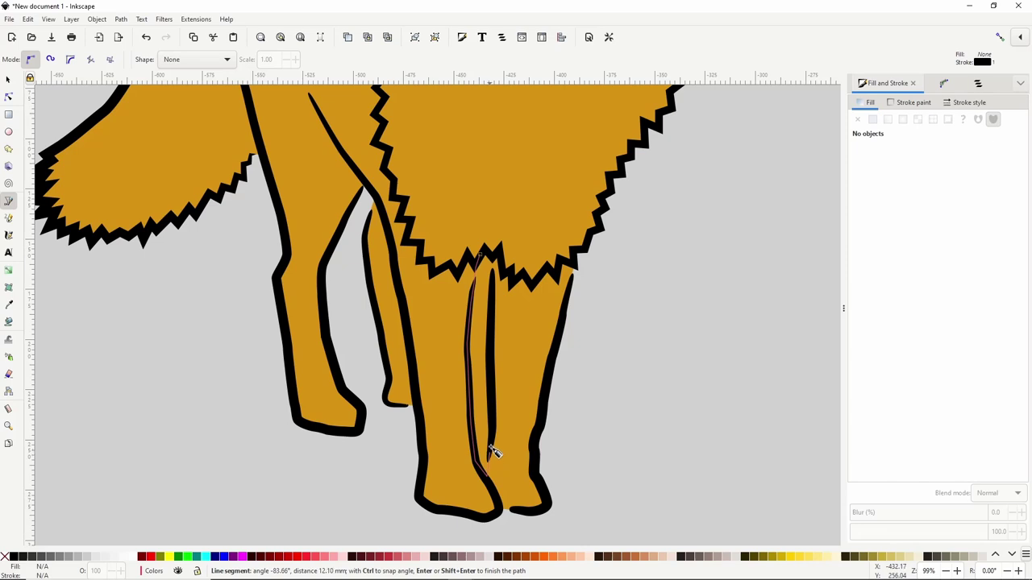
left_click(494, 425)
left_click(490, 353)
left_click(490, 321)
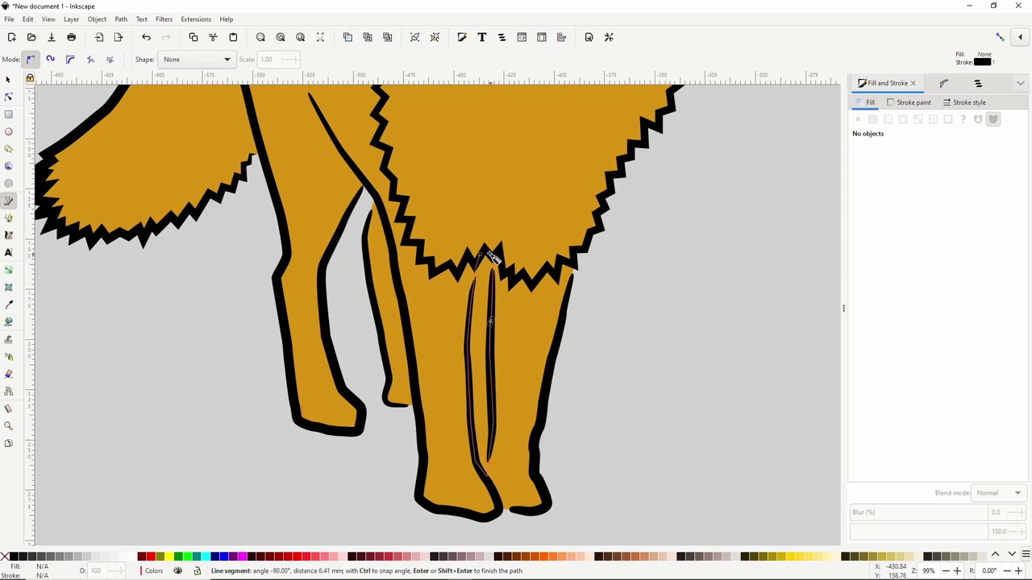
left_click(480, 255)
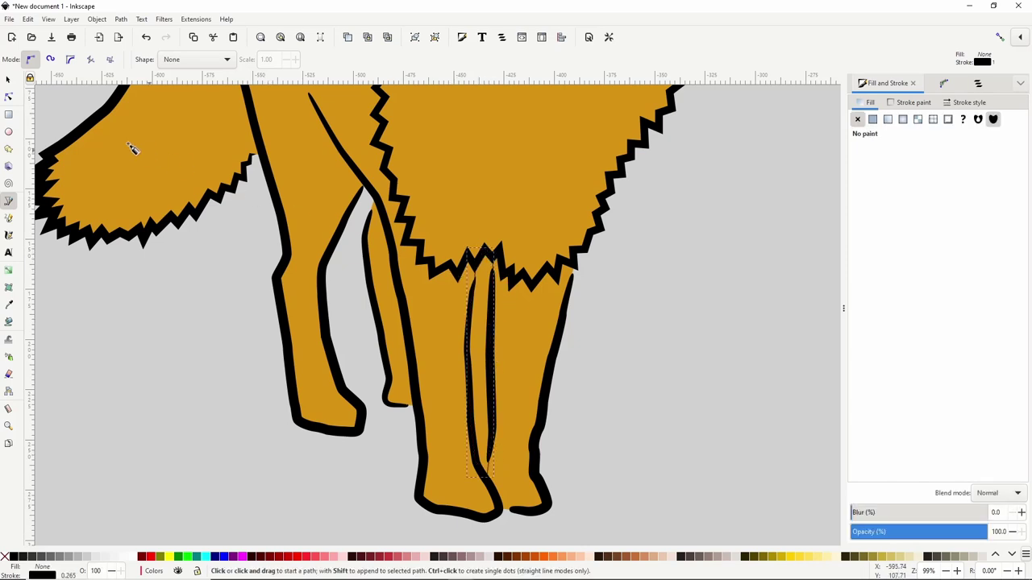
- Subtract the traced gap between the front legs from the orange body shape
left_click(10, 80)
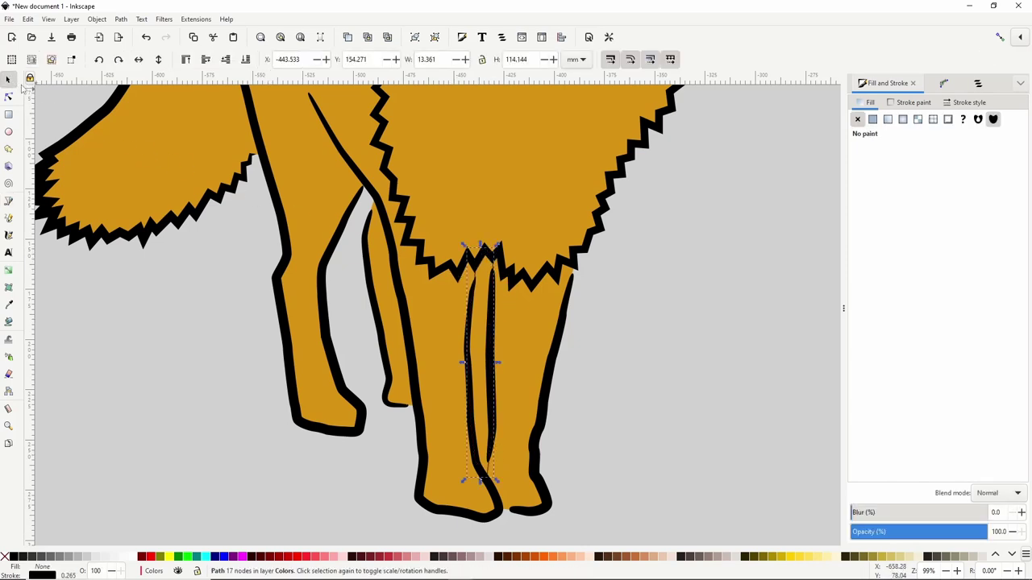
left_click(416, 311, "shift")
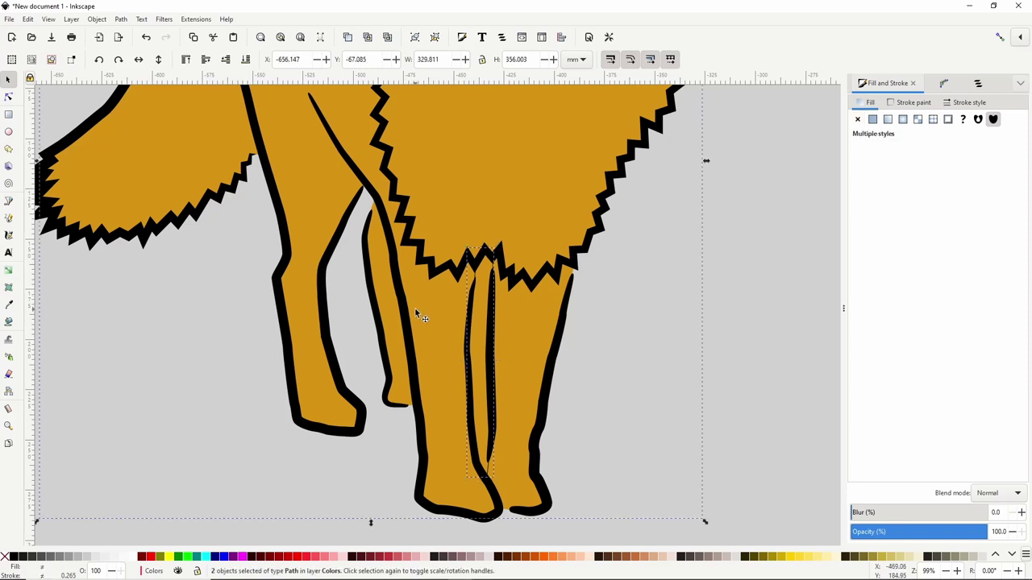
left_click(120, 18)
left_click(150, 92)
scroll(528, 349, "down", 3)
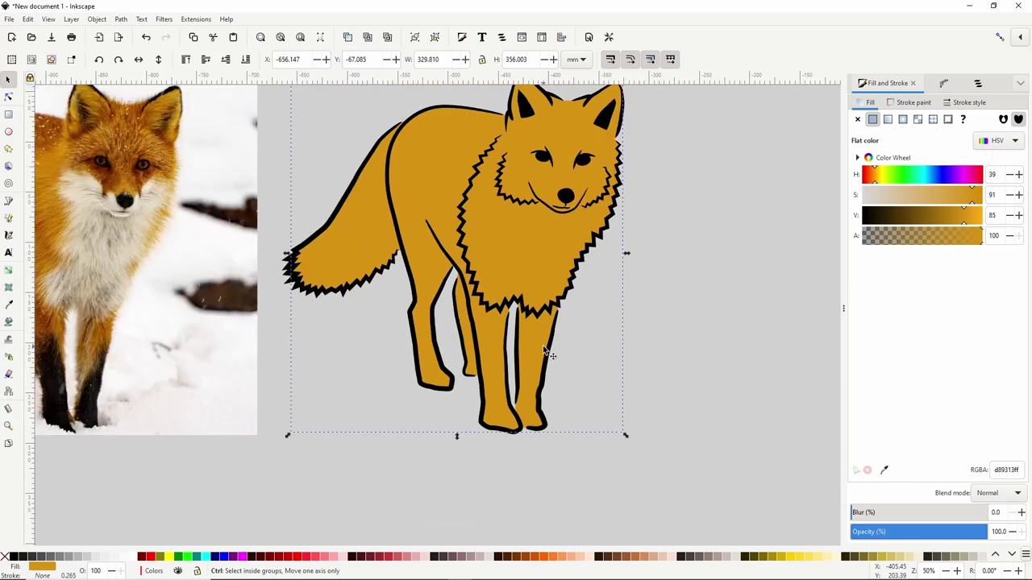
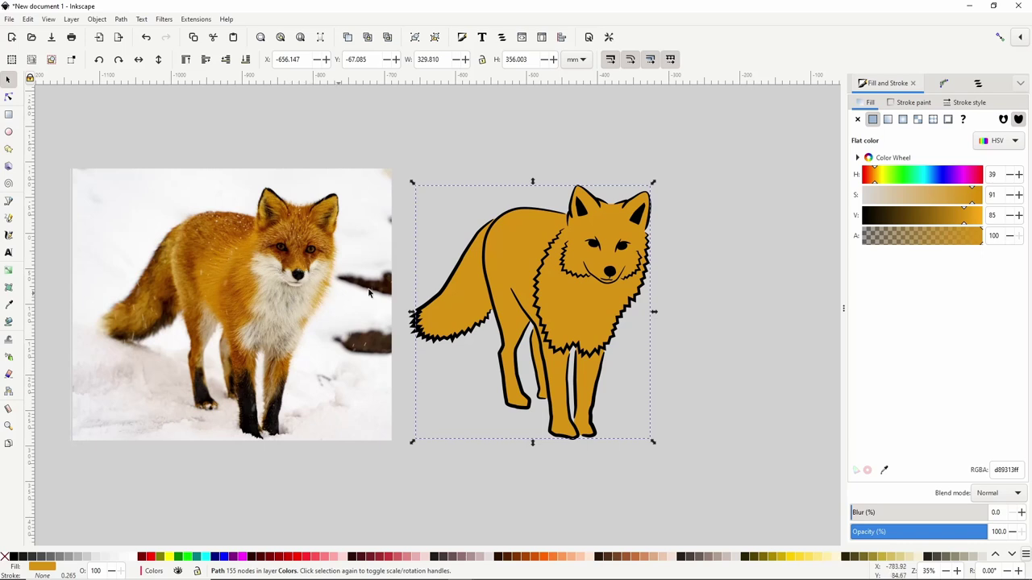
- Start a path for the light face and chest marking by tracing down the zigzag cheek fur nearest the body
key("b")
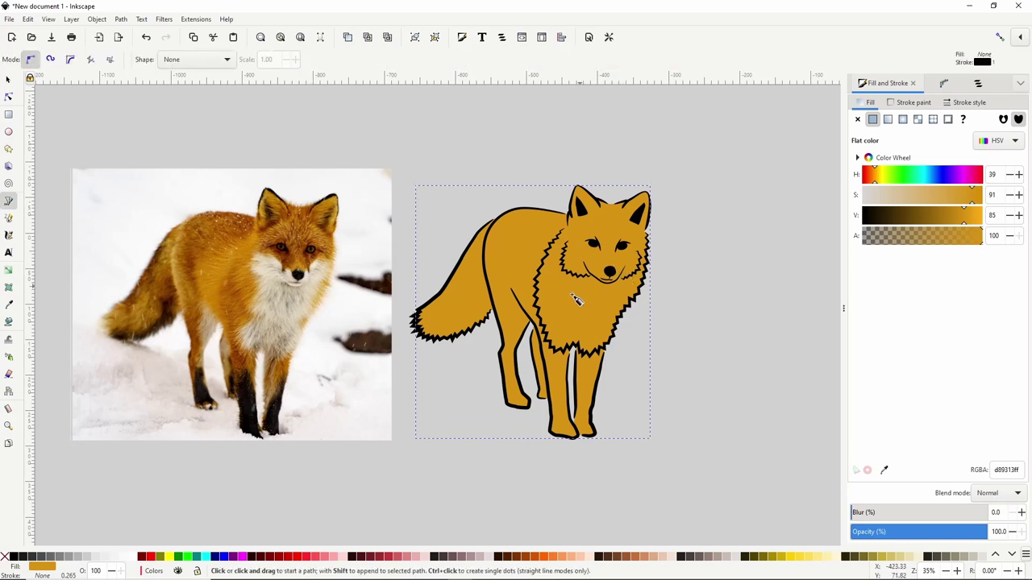
scroll(576, 299, "up", 4)
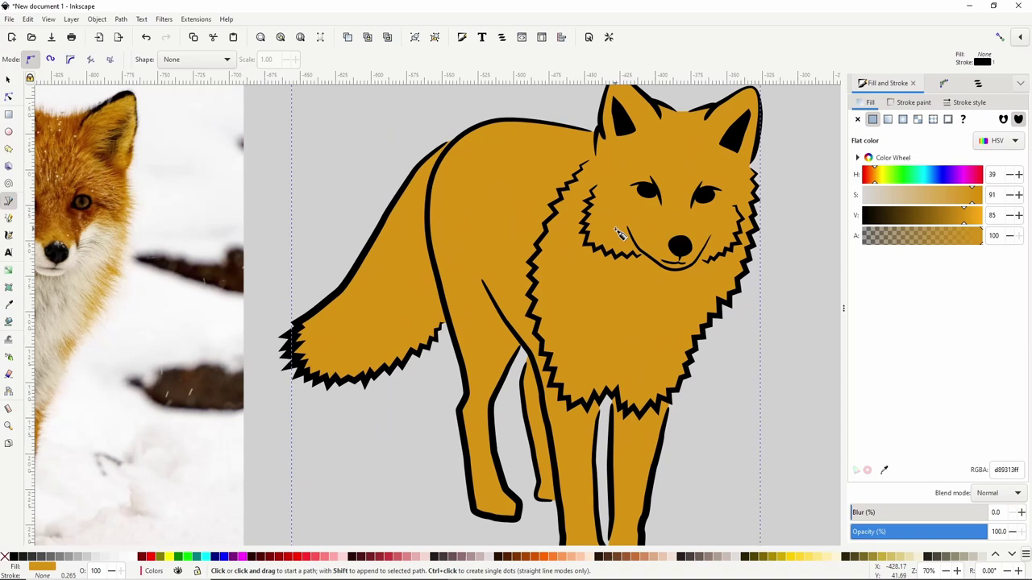
left_click(589, 176)
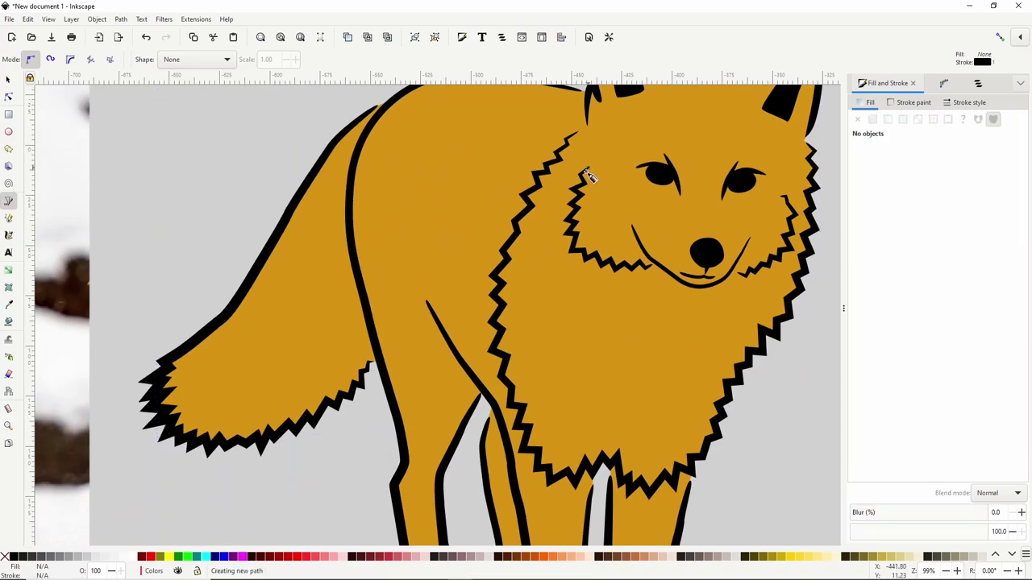
left_click(580, 175)
left_click(586, 184)
left_click(572, 190)
left_click(581, 195)
left_click(570, 203)
left_click(578, 209)
left_click(568, 219)
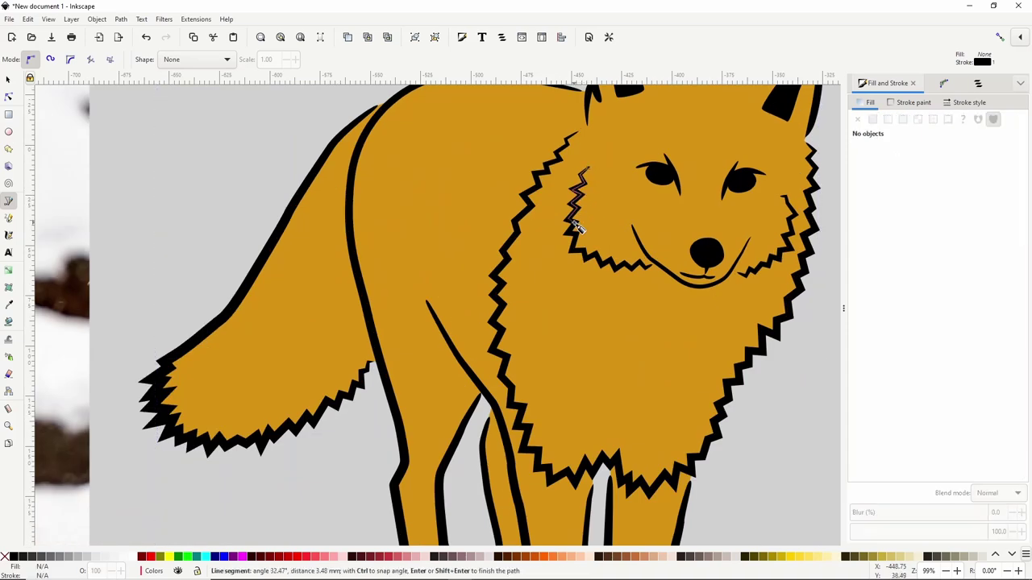
- Continue the marking down the chest with a jagged edge and along the zigzag fur at the bottom of the chest
scroll(572, 234, "down", 2)
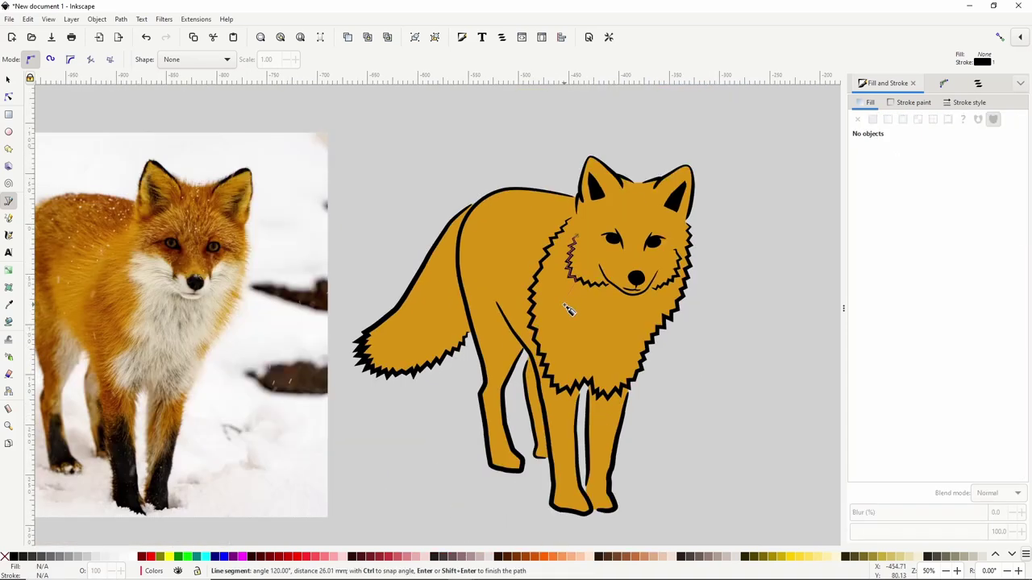
scroll(569, 310, "down", 1)
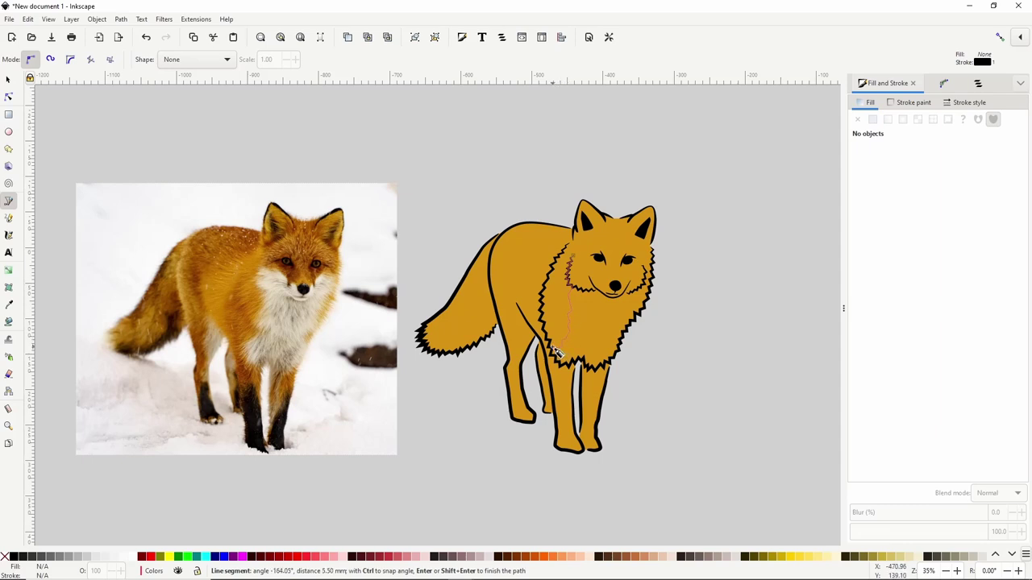
scroll(554, 352, "up", 2)
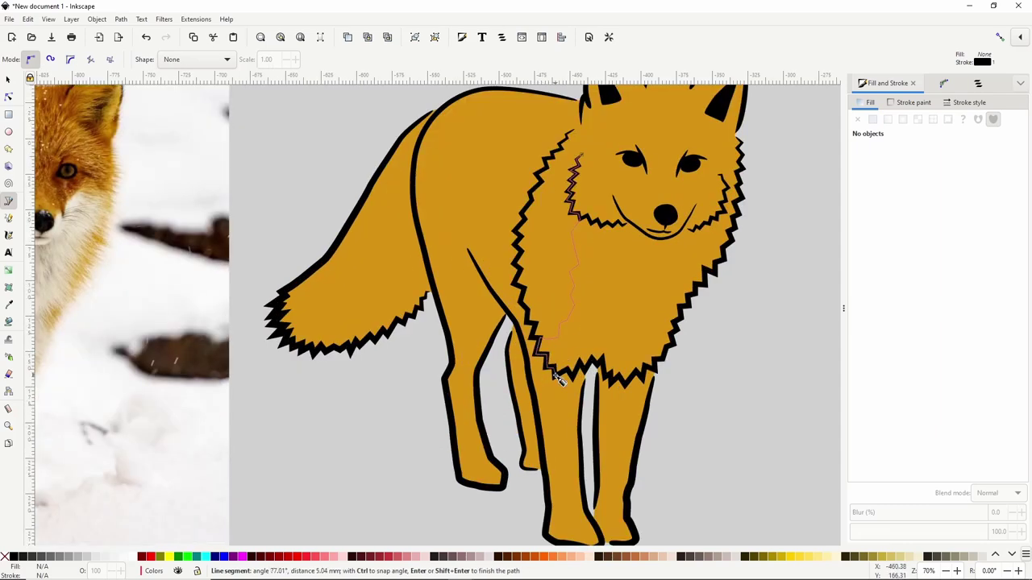
left_click(563, 373)
left_click(568, 378)
left_click(573, 369)
left_click(577, 375)
left_click(581, 367)
left_click(585, 373)
left_click(590, 375)
left_click(597, 364)
left_click(603, 358)
left_click(606, 378)
left_click(610, 370)
left_click(611, 386)
left_click(618, 373)
- Trace the marking up the other side of the chest and cheek, across the muzzle at the nose, and close it at its start
scroll(625, 390, "down", 1)
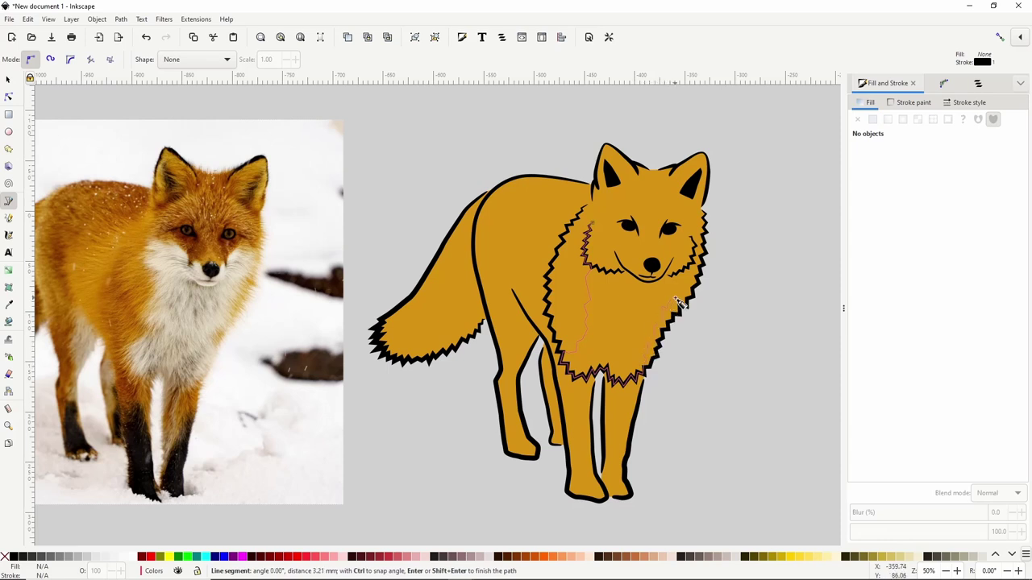
scroll(693, 269, "up", 3)
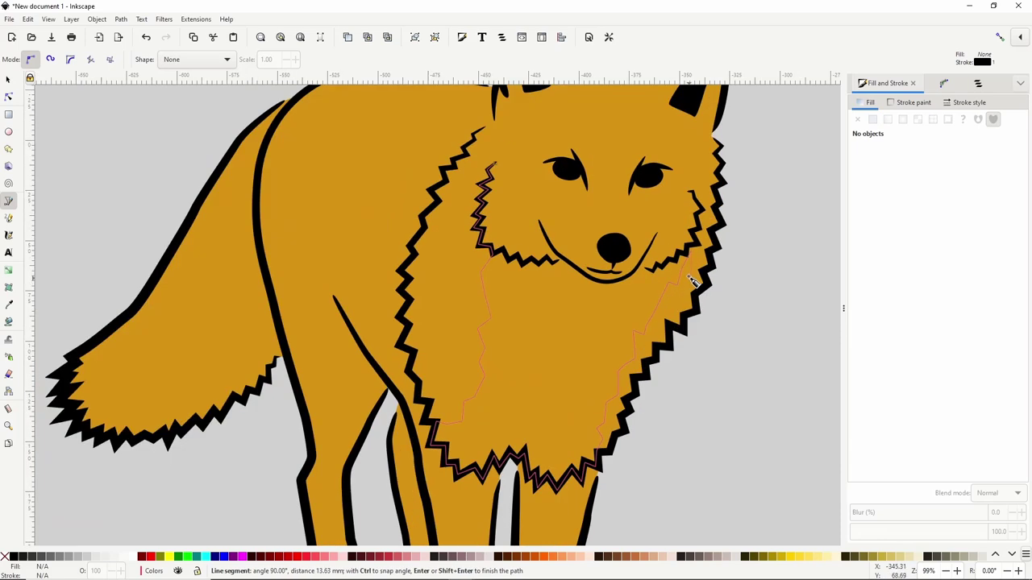
left_click(698, 195)
scroll(689, 172, "down", 3)
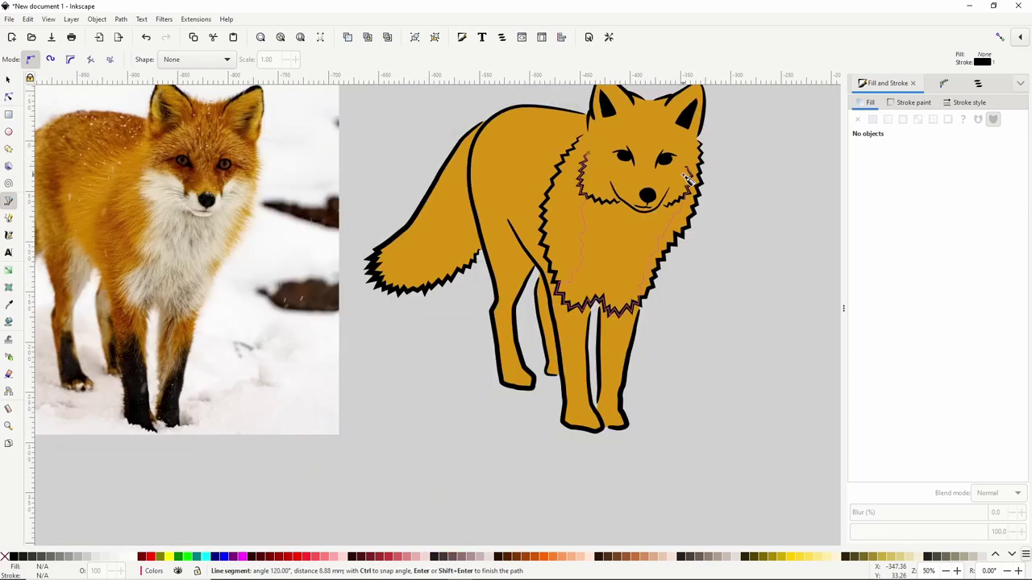
left_click(642, 199)
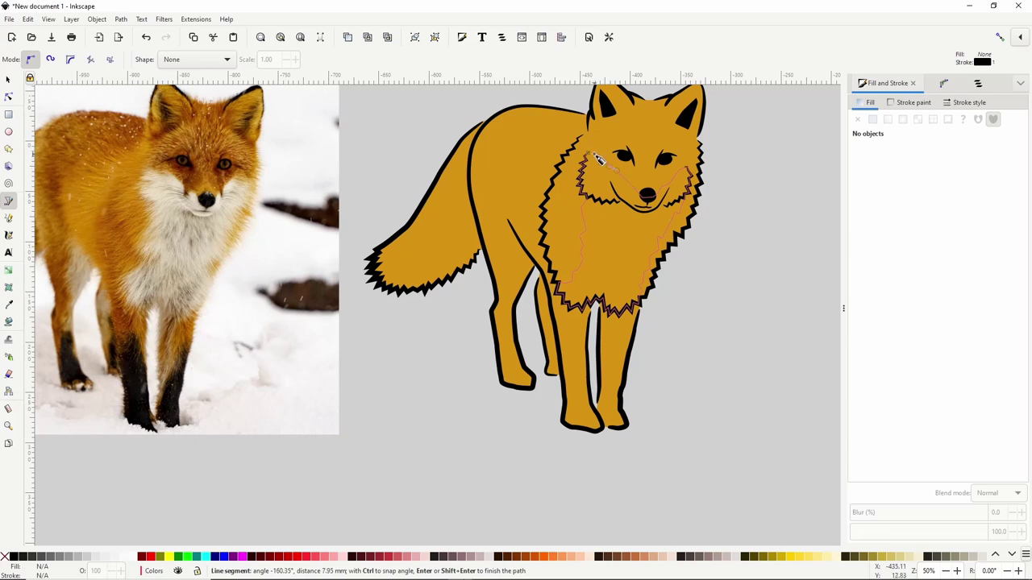
left_click(590, 154)
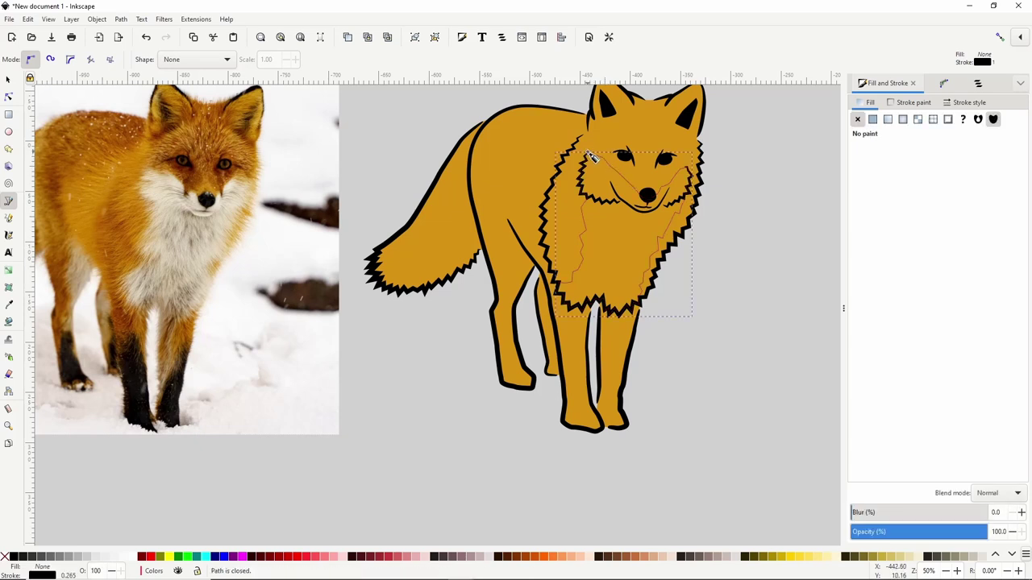
- Remove the face and chest marking's stroke and fill it with the cream color sampled from the photo's chest fur
left_click(902, 102)
left_click(858, 119)
left_click(868, 102)
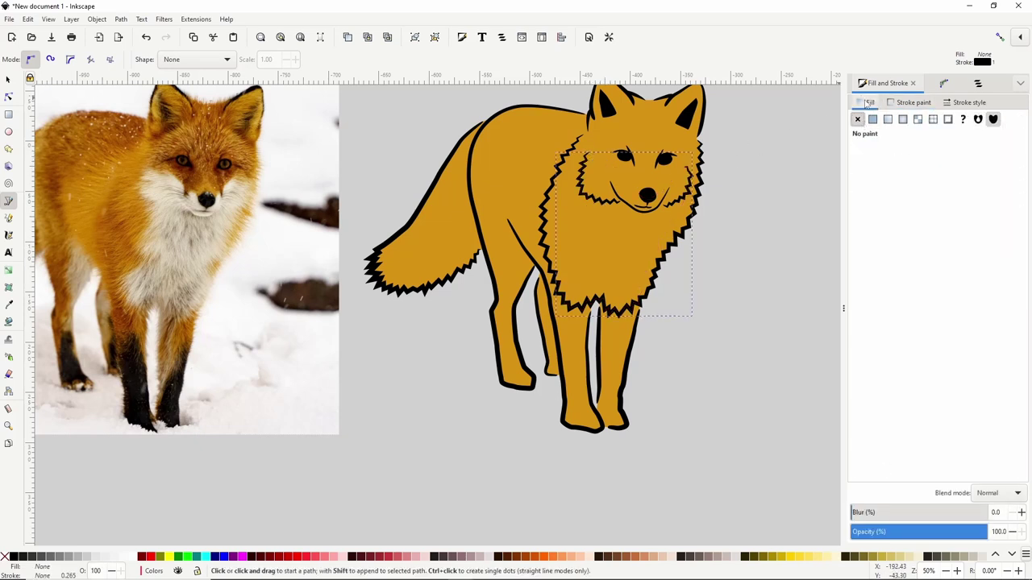
left_click(872, 119)
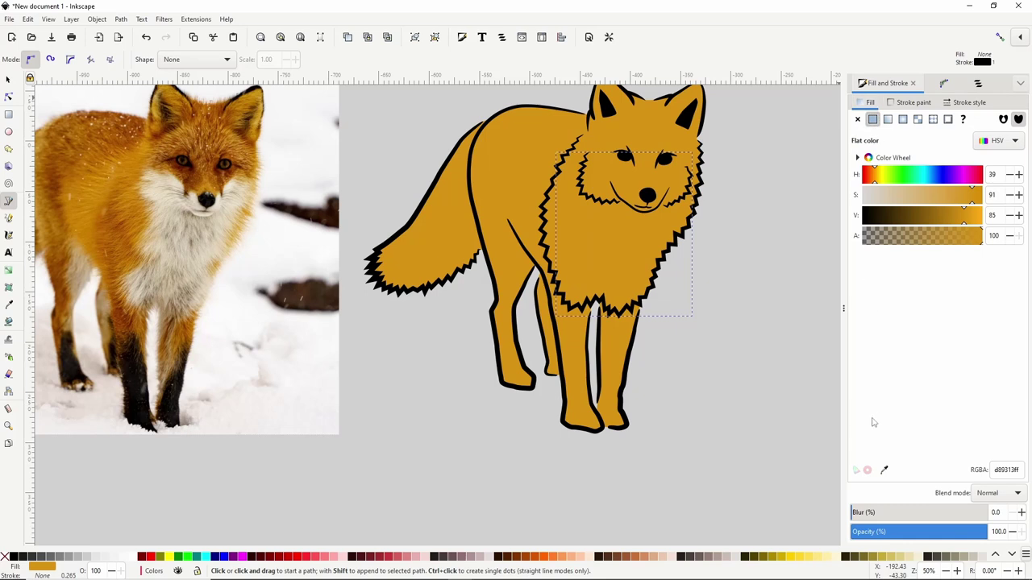
left_click(884, 471)
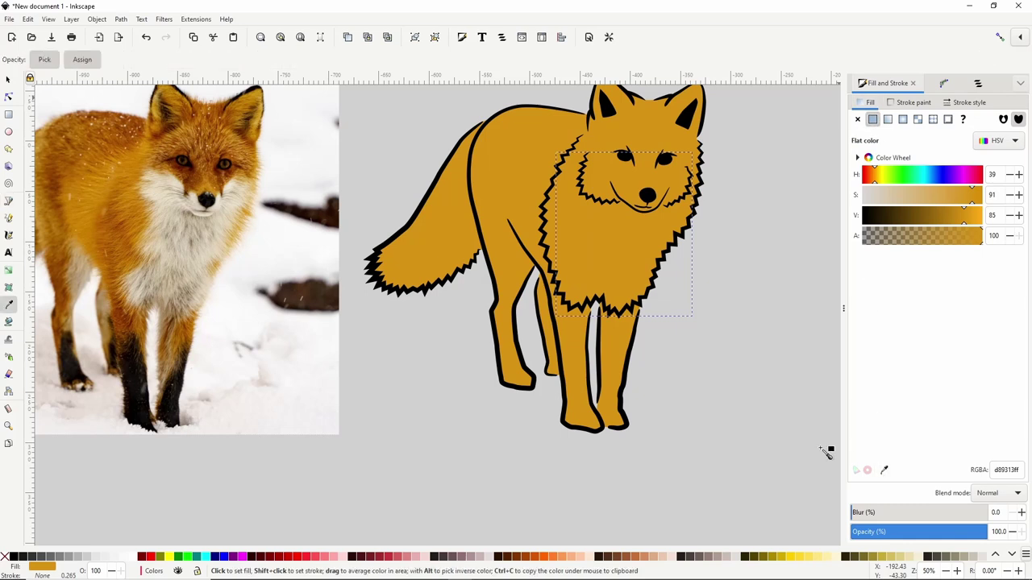
left_click(197, 257)
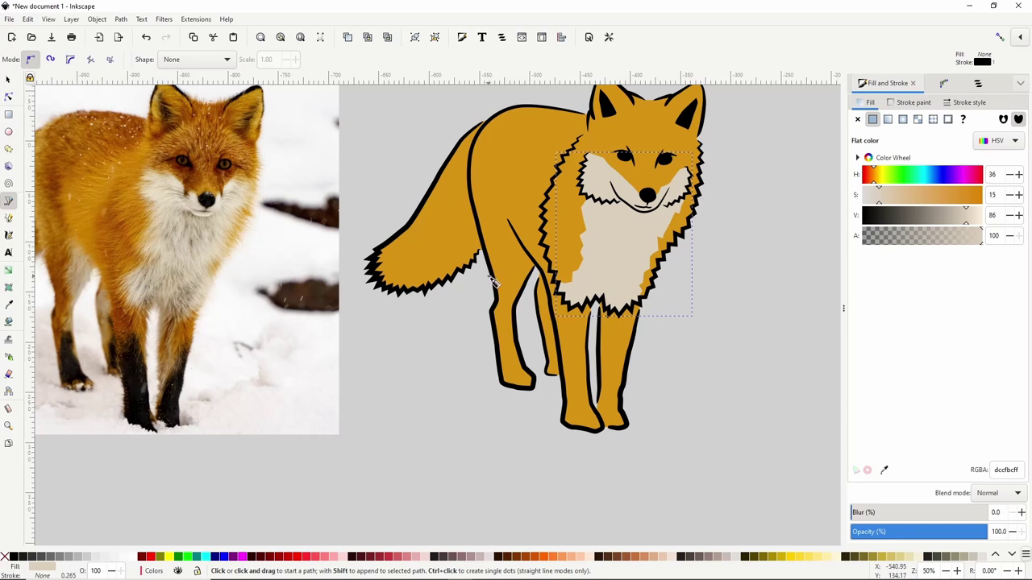
- Trace a closed patch along the inner side of the near hind leg and give it the same flat cream fill
left_click(514, 231)
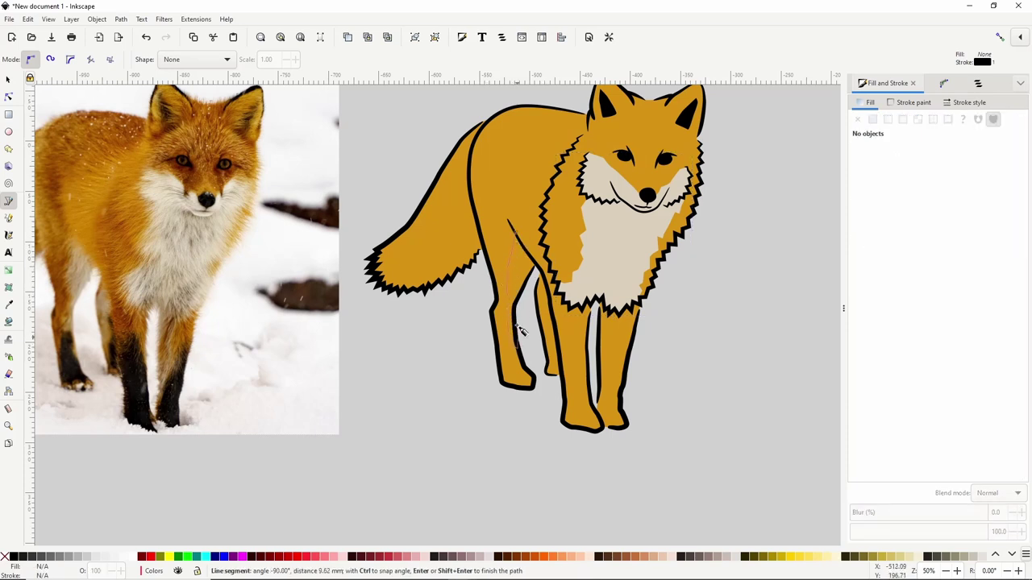
left_click(515, 233)
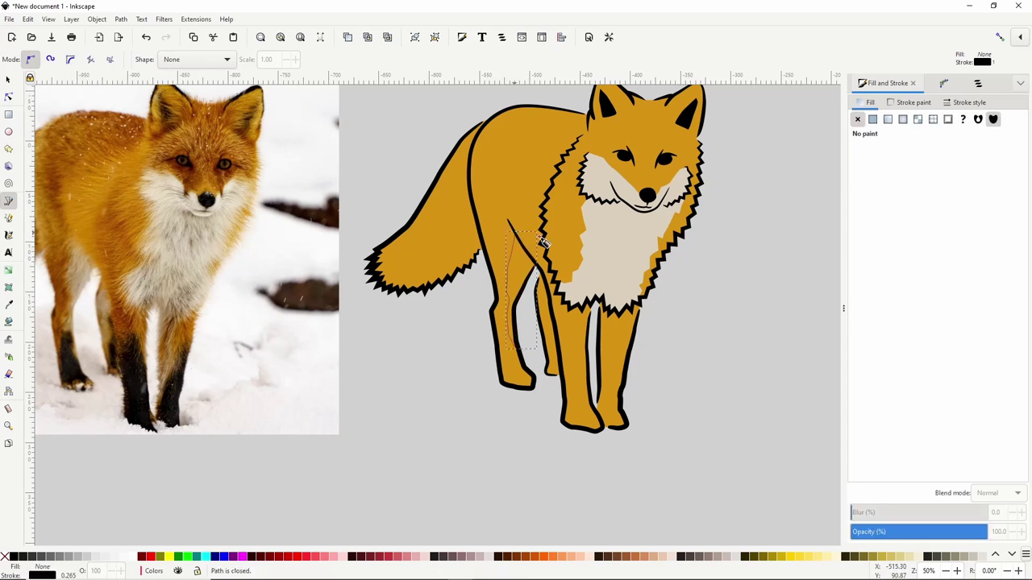
left_click(872, 119)
- Trace a closed patch on the far hind leg, fill it with the same cream color and remove its stroke
left_click(547, 286)
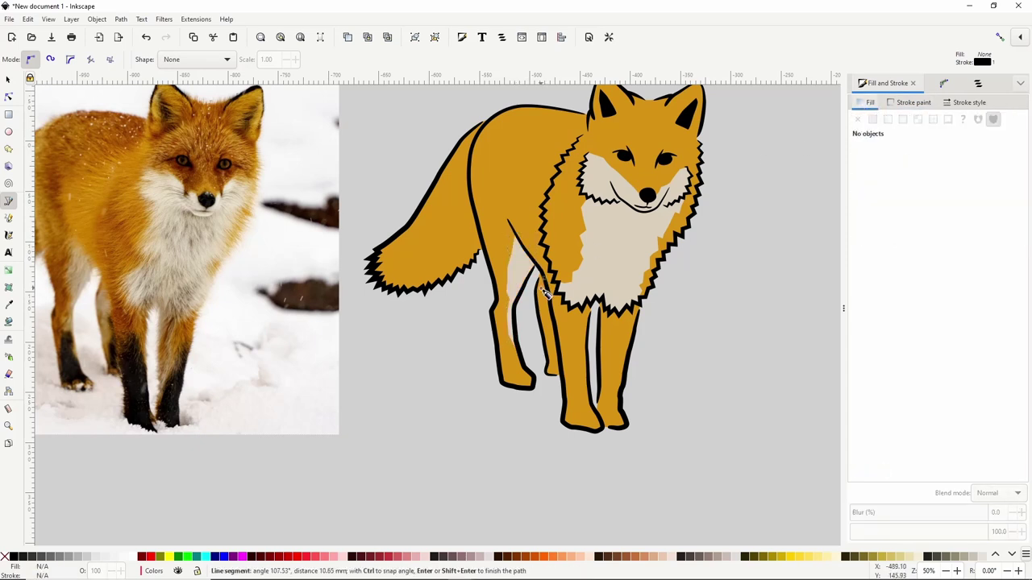
left_click(549, 345)
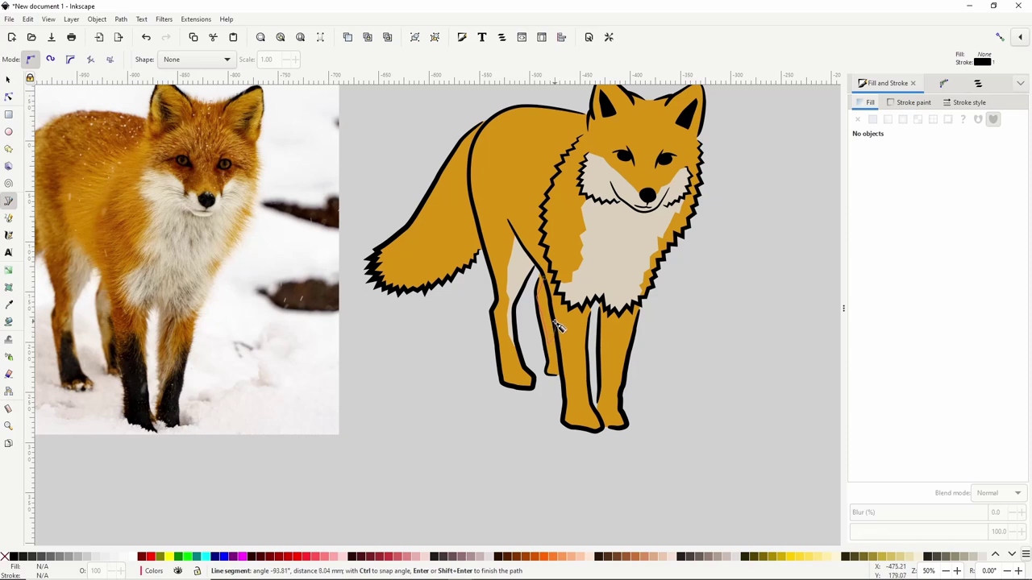
left_click(547, 286)
left_click(913, 103)
left_click(857, 119)
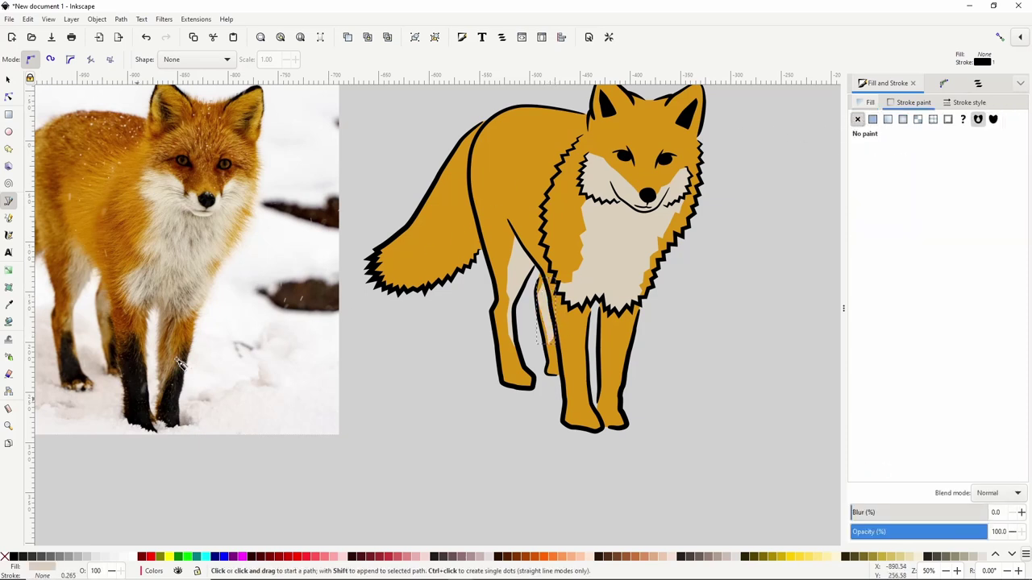
left_click_drag(84, 368, 152, 377)
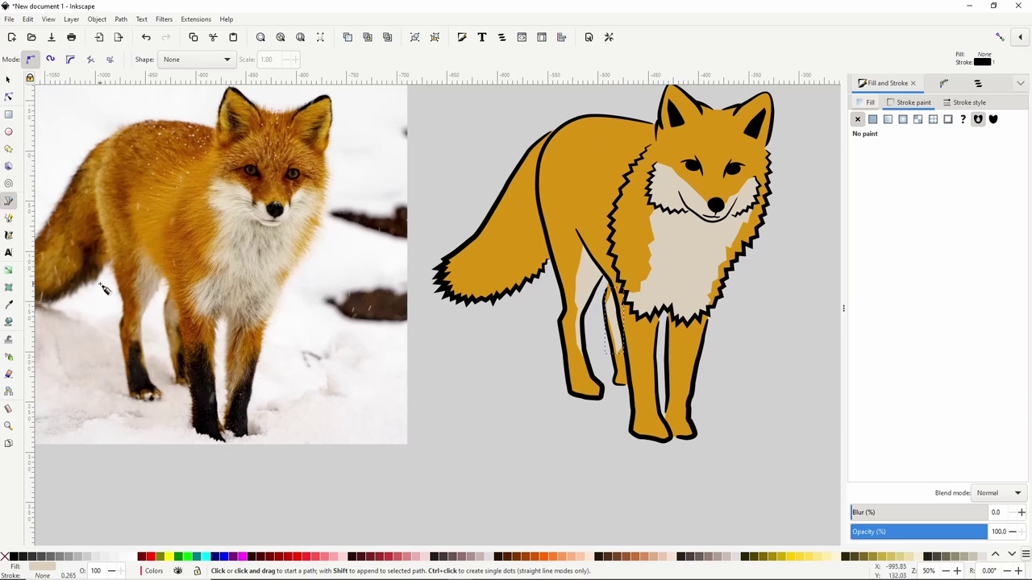
- Trace a closed patch over the lower half of the near front leg and its paw, peaking at mid-leg
left_click(642, 342)
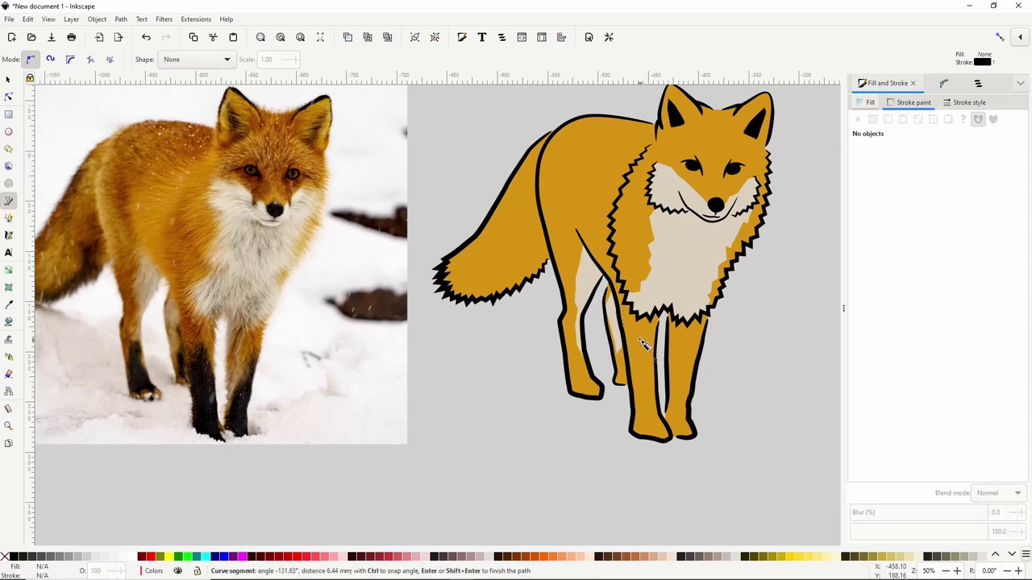
left_click(634, 401)
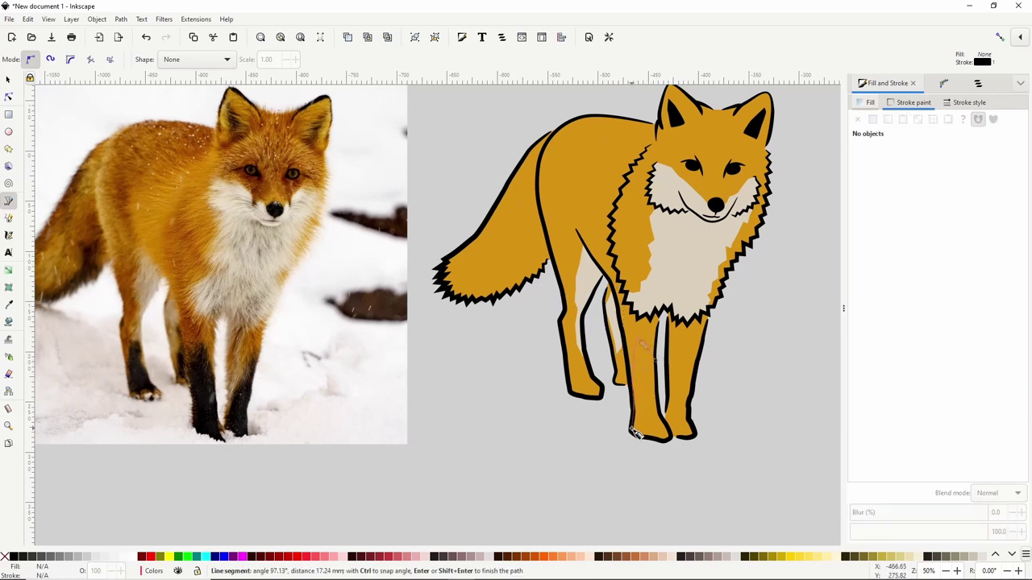
left_click(631, 432)
left_click(642, 438)
left_click(663, 440)
left_click(669, 437)
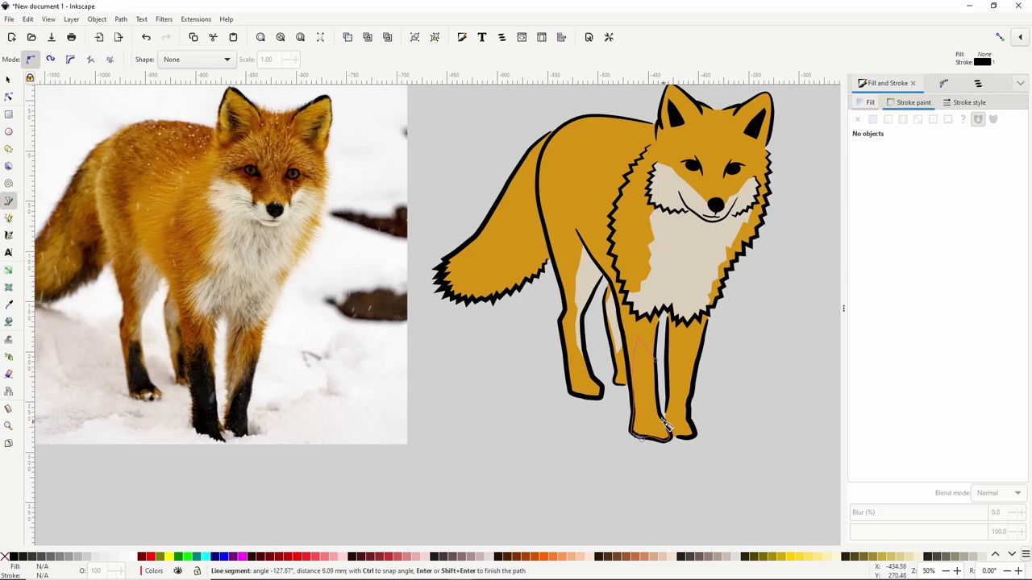
left_click(660, 411)
left_click(655, 359)
- Remove the near front leg patch's stroke and fill it with the near-black brown sampled from the photo's front leg
left_click(867, 103)
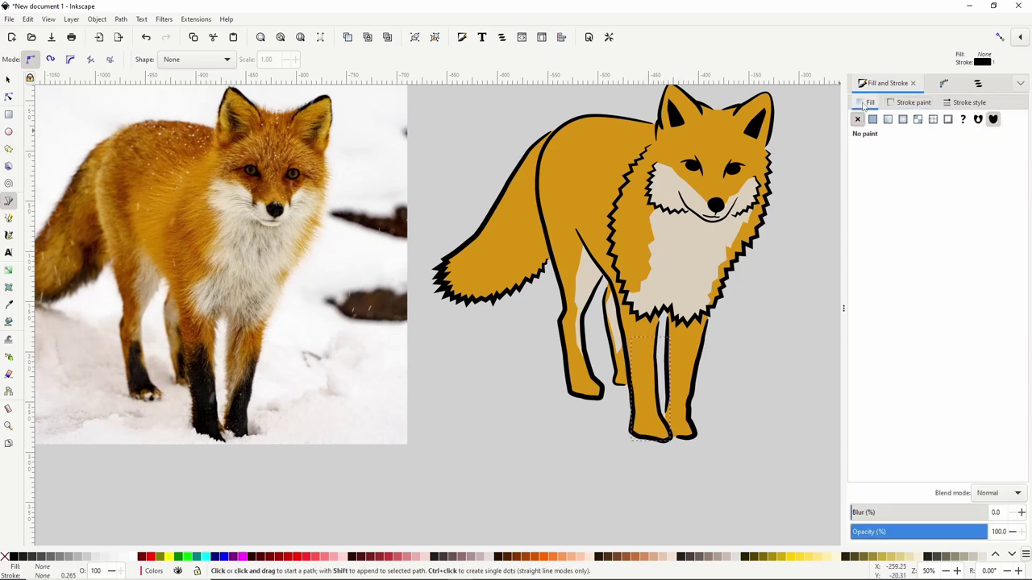
left_click(872, 119)
key("d")
left_click(208, 388)
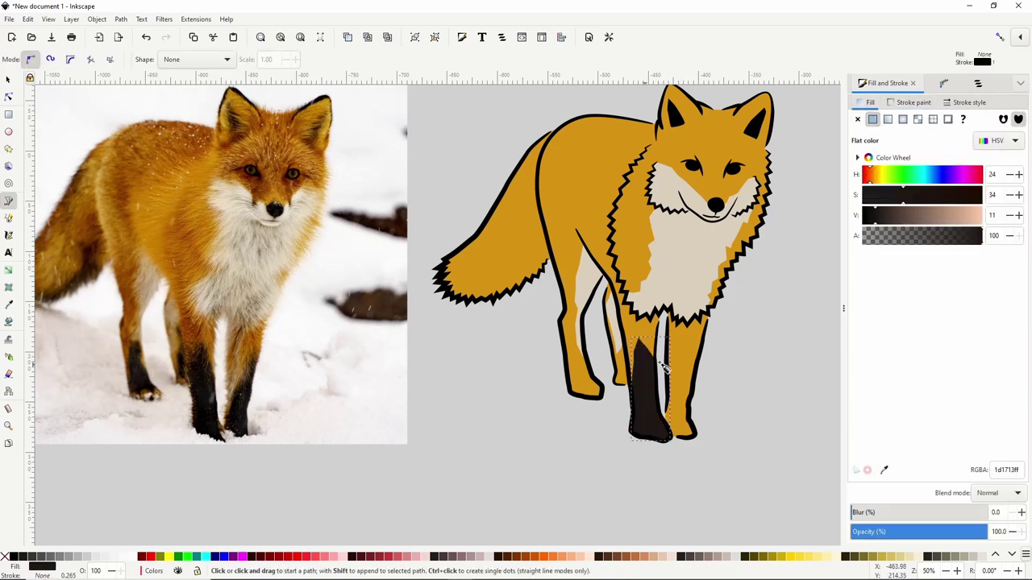
- Trace a closed patch on the other front leg's outer side and paw, and give it the same near-black flat fill without stroke
left_click(703, 344)
left_click(684, 369)
left_click(672, 410)
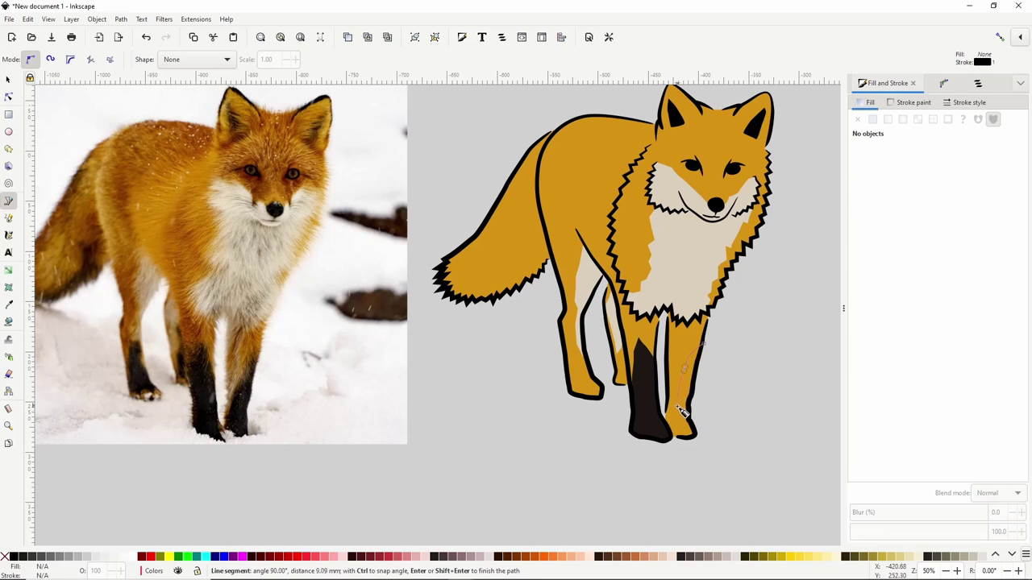
scroll(669, 434, "up", 1)
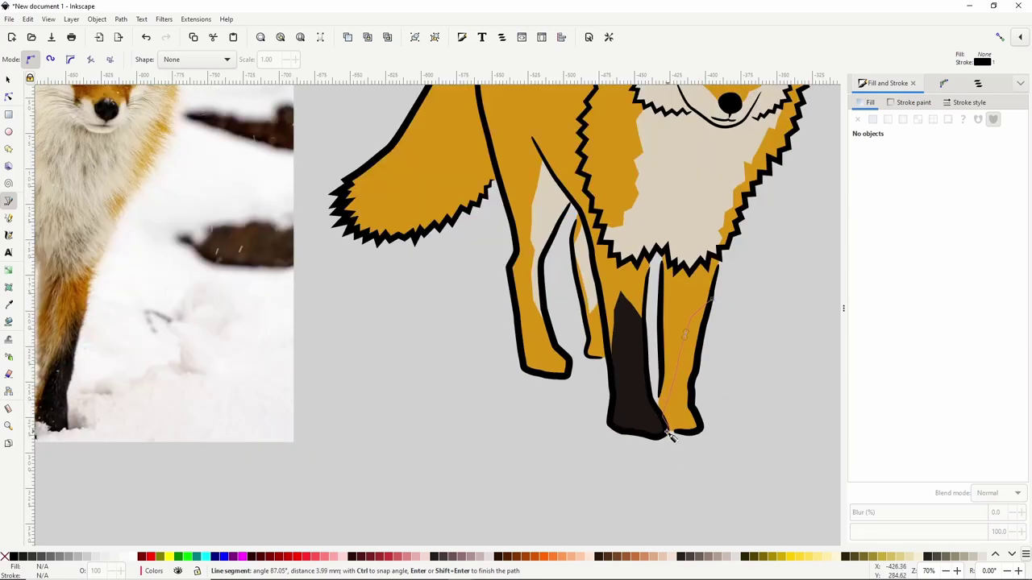
left_click(700, 433)
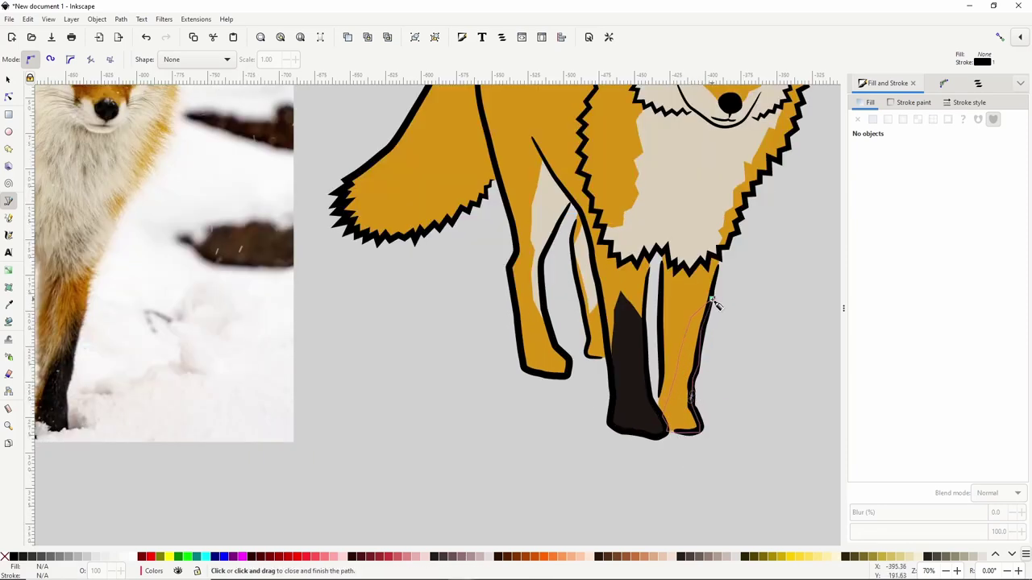
left_click(713, 300)
left_click(872, 119)
scroll(454, 315, "down", 3)
scroll(494, 304, "up", 3)
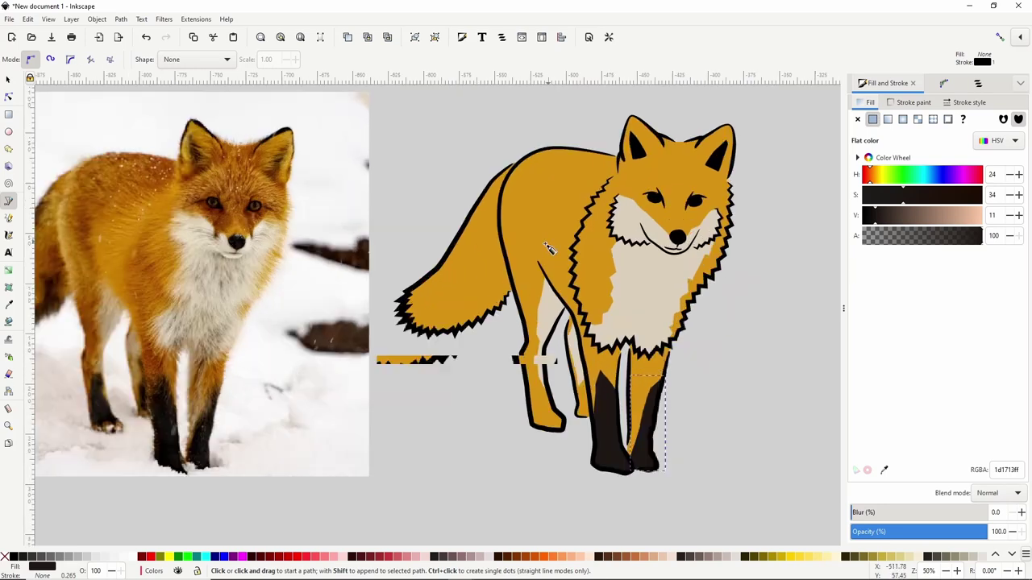
- Trace a closed patch along the tail's underside from the rump to the tip, extending loosely below the jagged fur outline
scroll(494, 304, "down", 1)
left_click(560, 263)
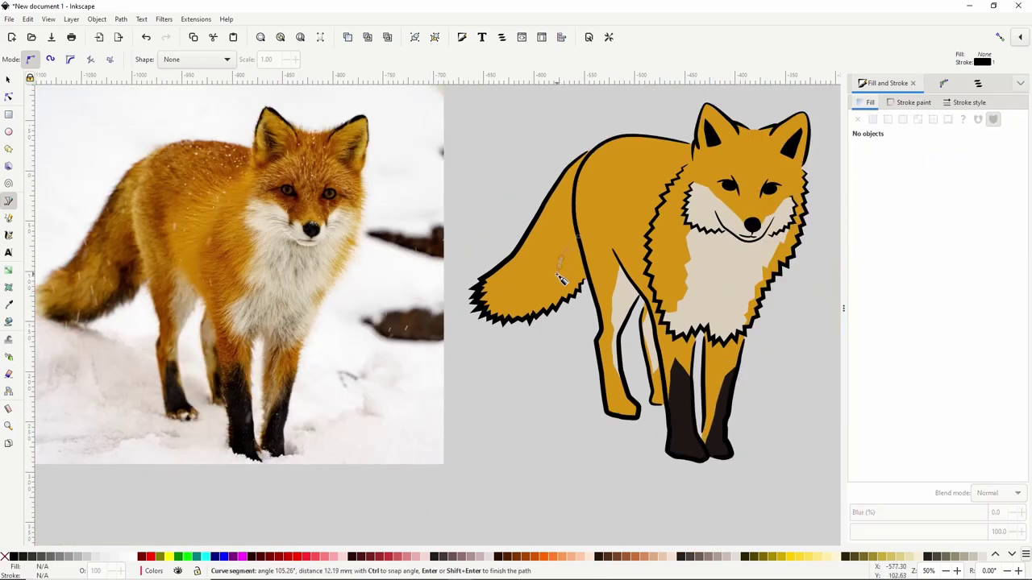
left_click(554, 276)
left_click(522, 302)
left_click(498, 310)
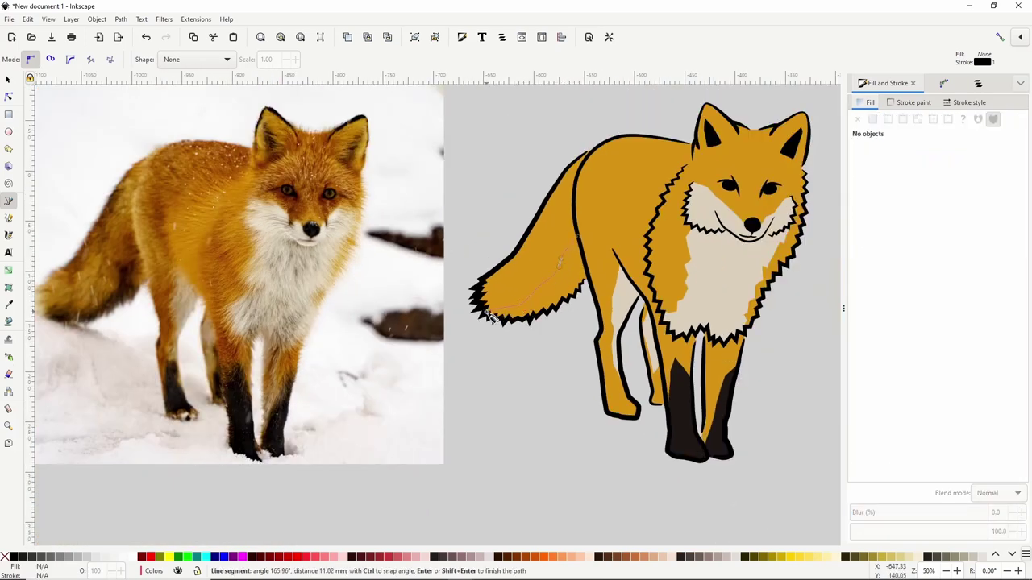
left_click(488, 316)
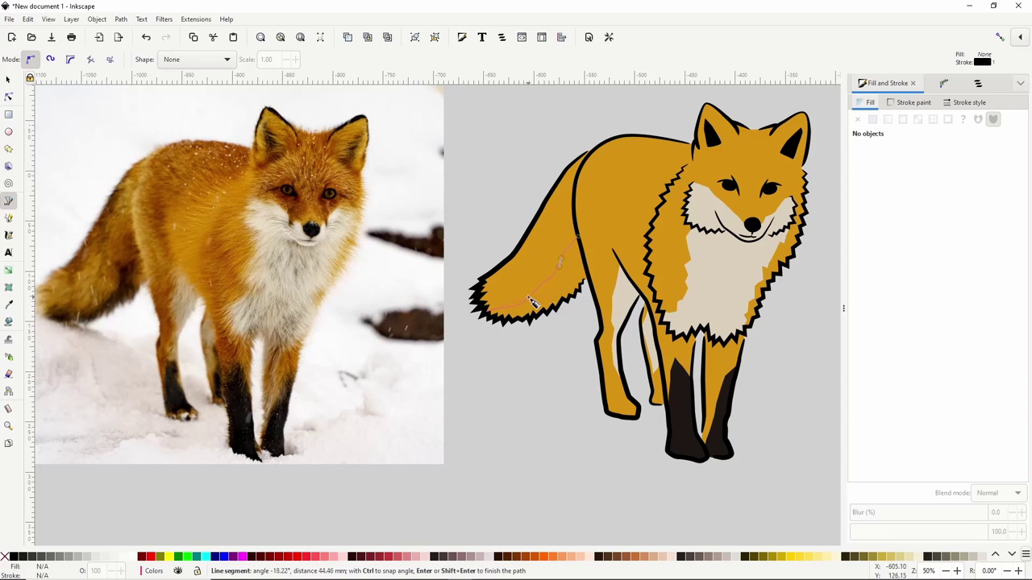
left_click(533, 361)
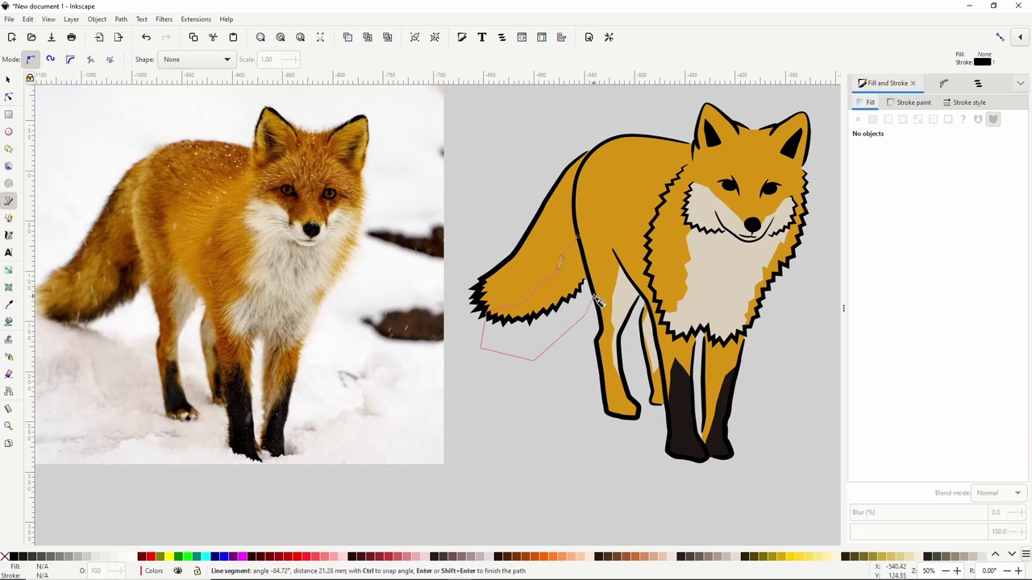
left_click(596, 298)
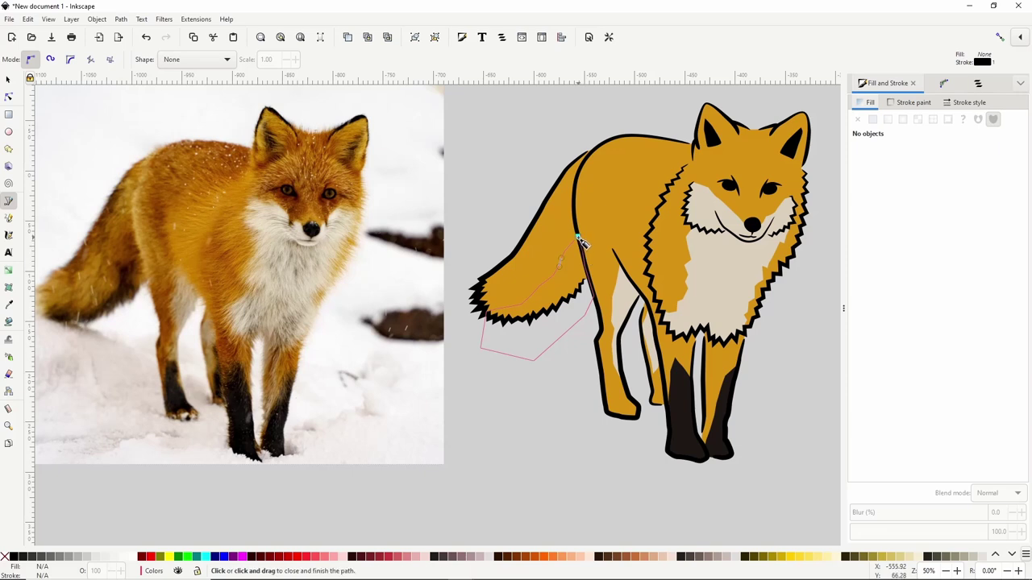
left_click(582, 240)
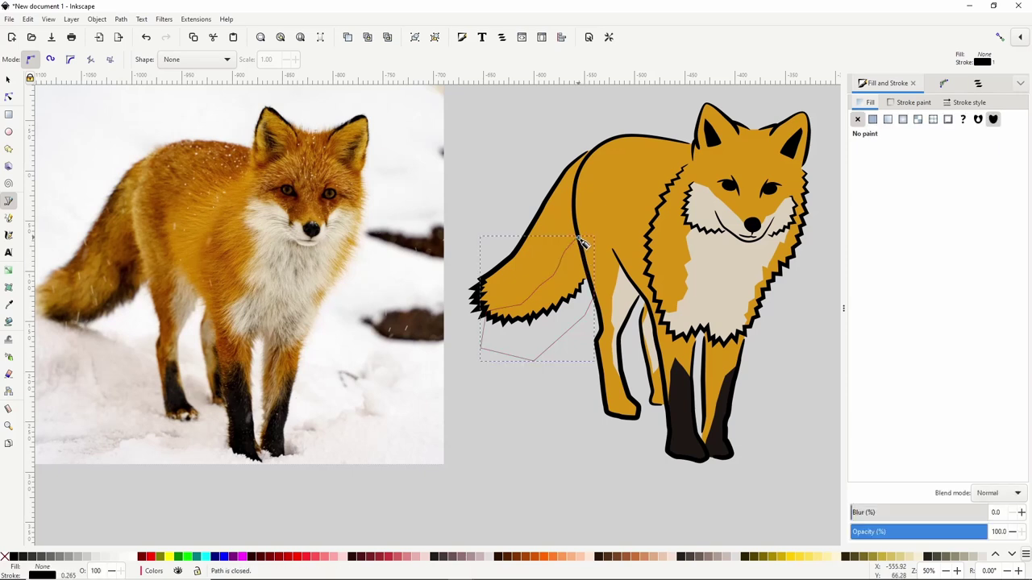
- Remove the tail patch's stroke and give it the same near-black flat fill as the front legs
left_click(913, 103)
left_click(858, 119)
left_click(864, 103)
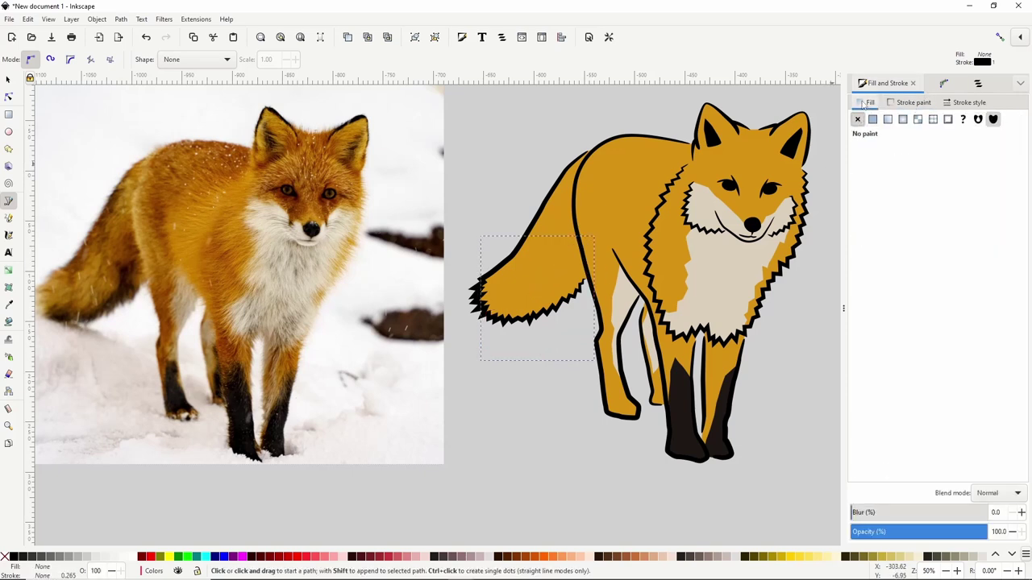
left_click(872, 121)
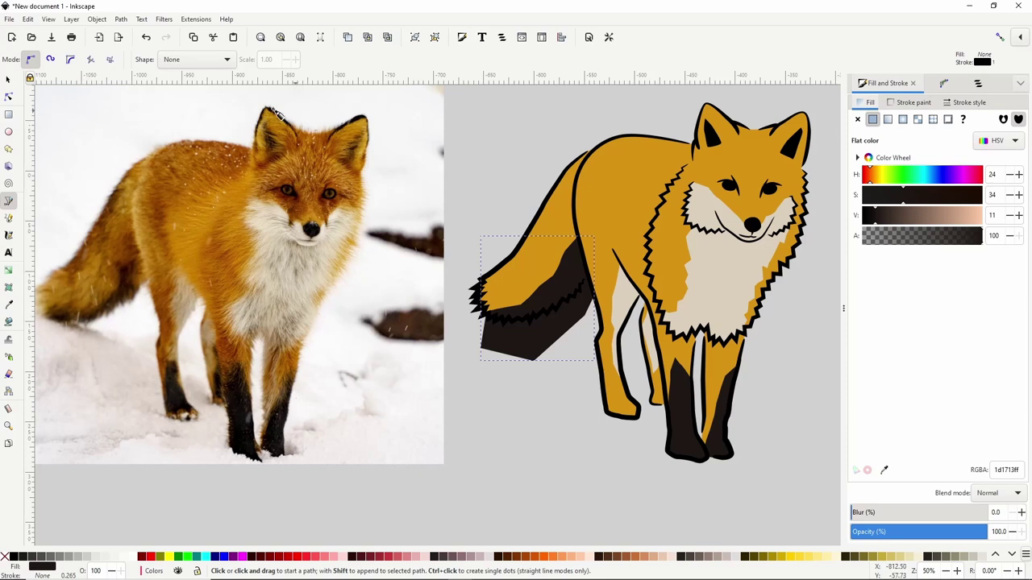
- Duplicate the orange body shape, raise the copy to the top, and intersect it with the dark tail patch to trim the overhang
key("s")
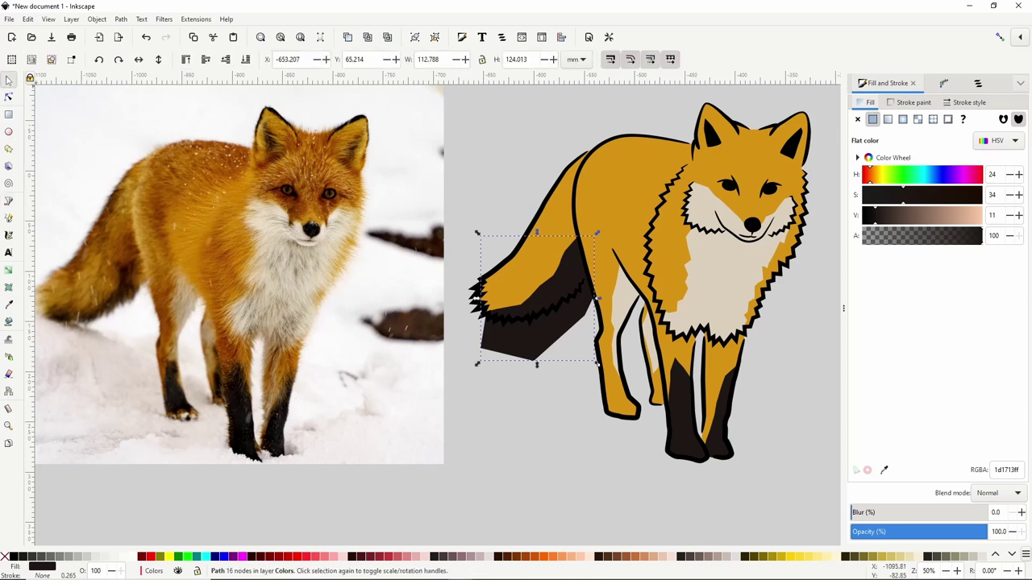
left_click(623, 209)
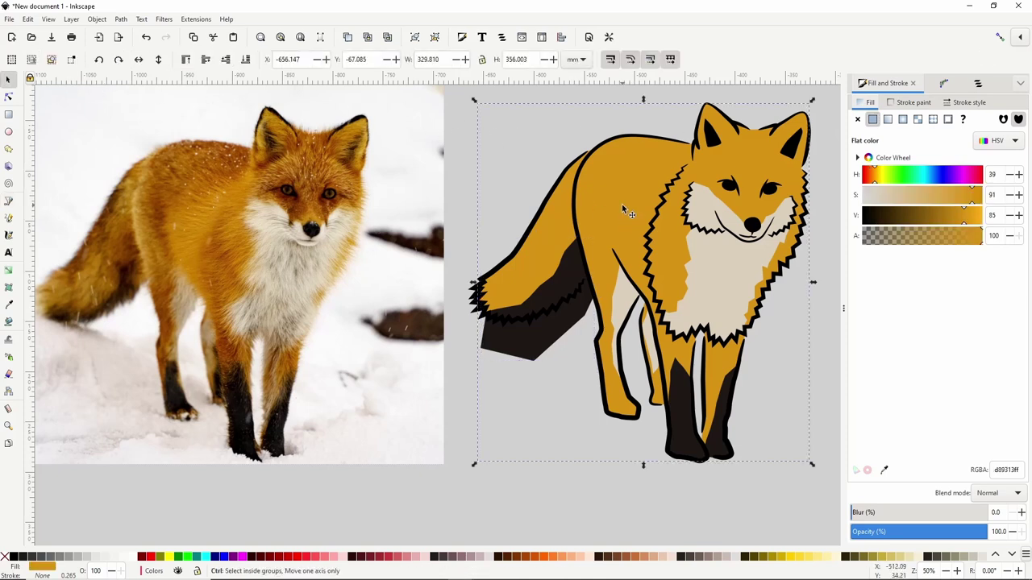
key("Home")
left_click(563, 323, "shift")
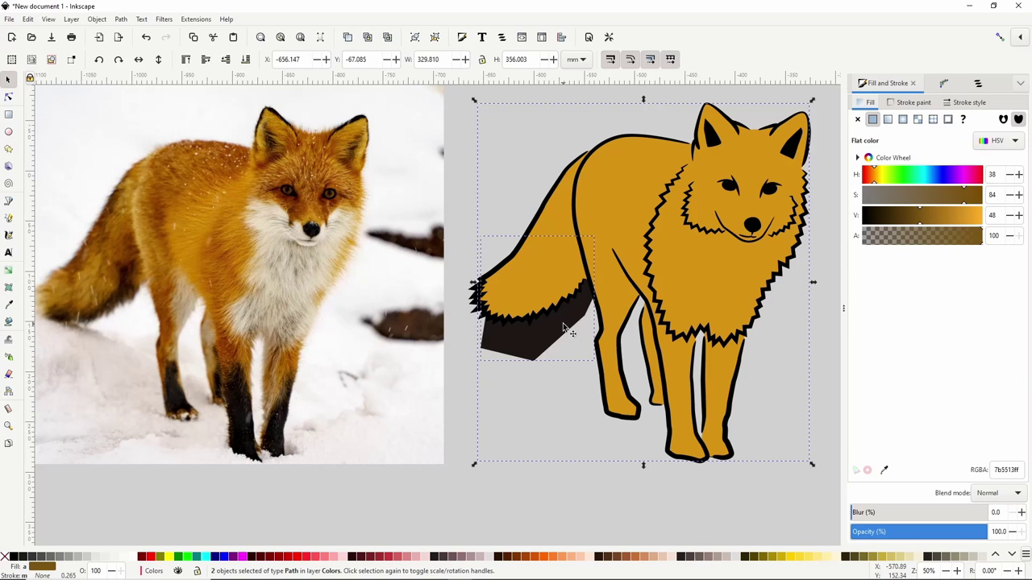
left_click(118, 19)
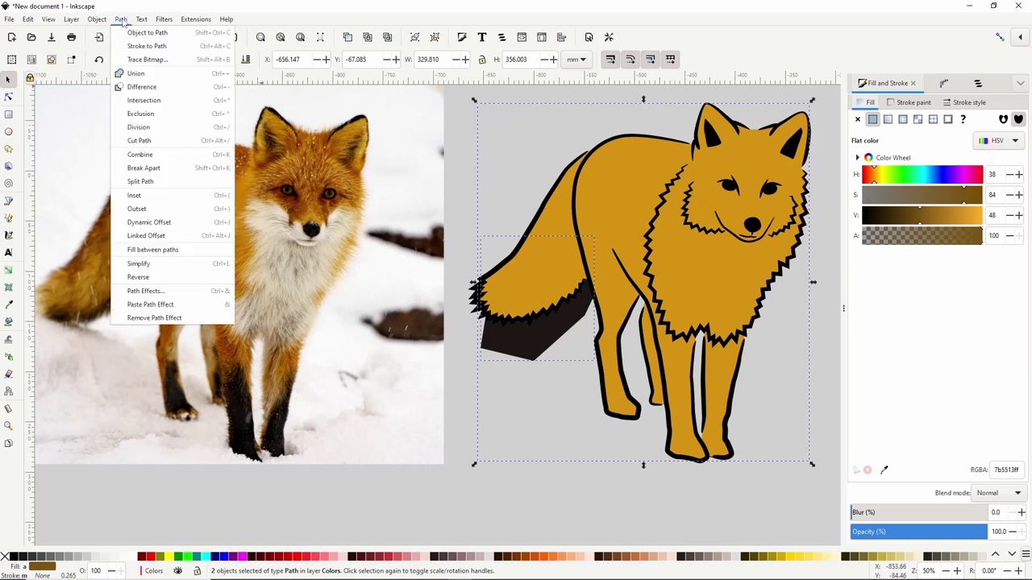
left_click(150, 100)
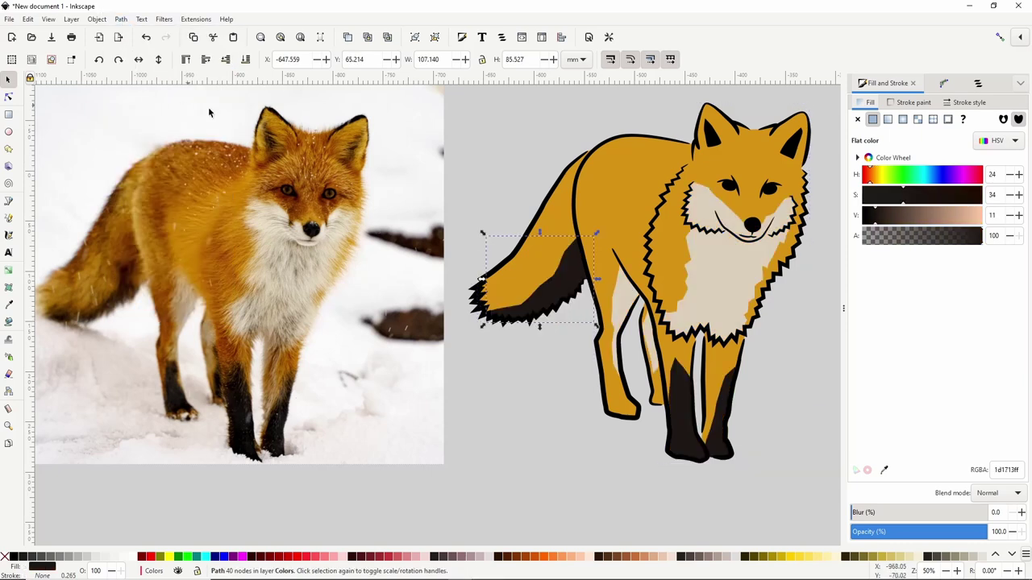
left_click(521, 361)
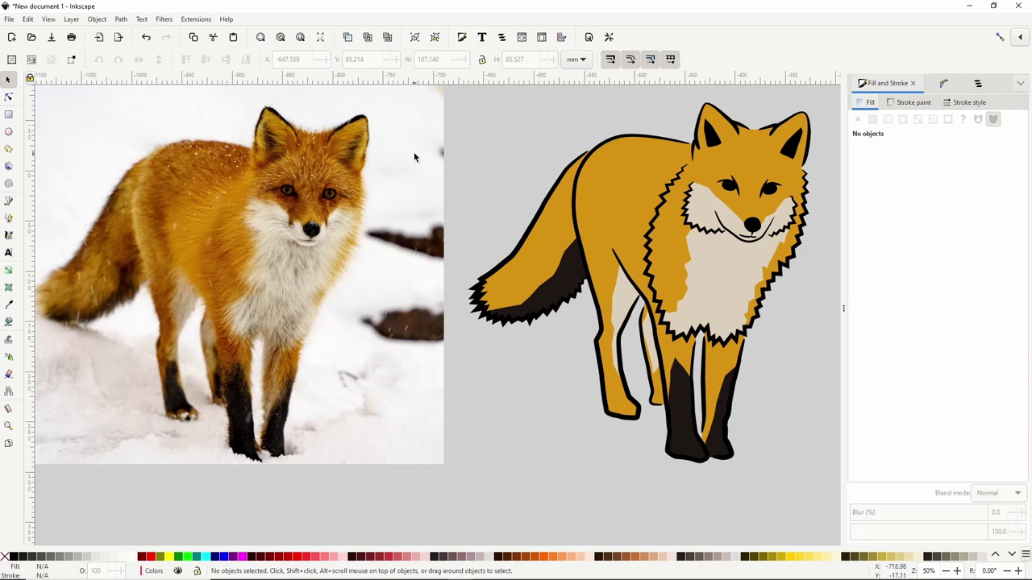
- Trace a closed strip along the tail's upper edge and fill it, without stroke, with the reddish brown sampled from the photo's back
key("b")
left_click(569, 170)
left_click_drag(559, 188, 554, 204)
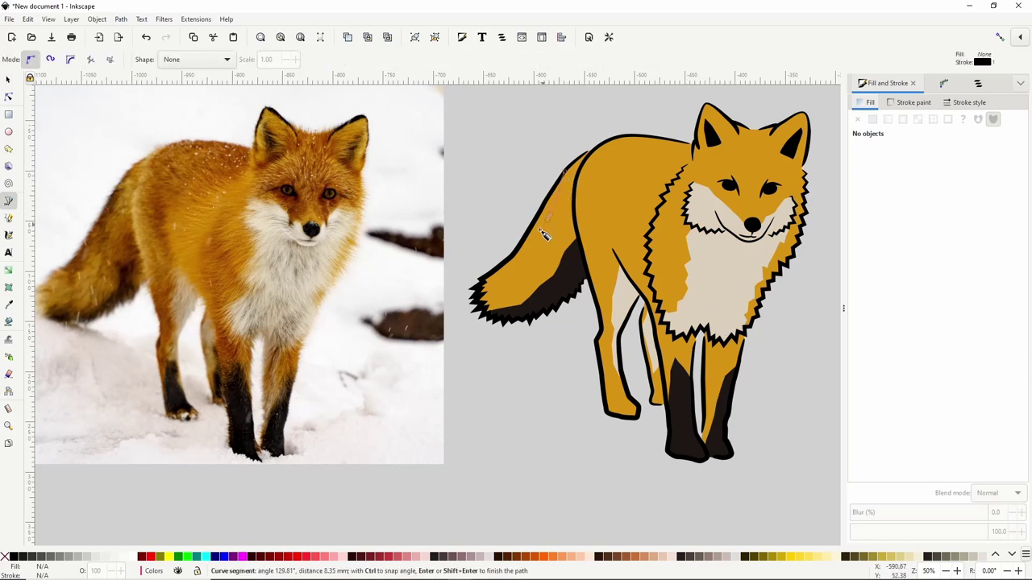
left_click_drag(520, 267, 514, 273)
left_click(489, 277)
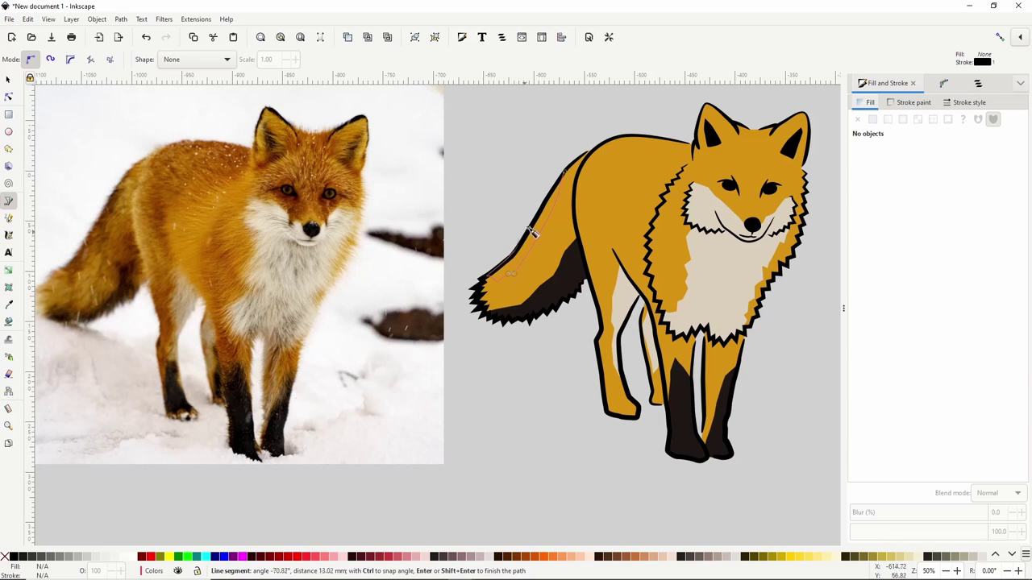
left_click(569, 171)
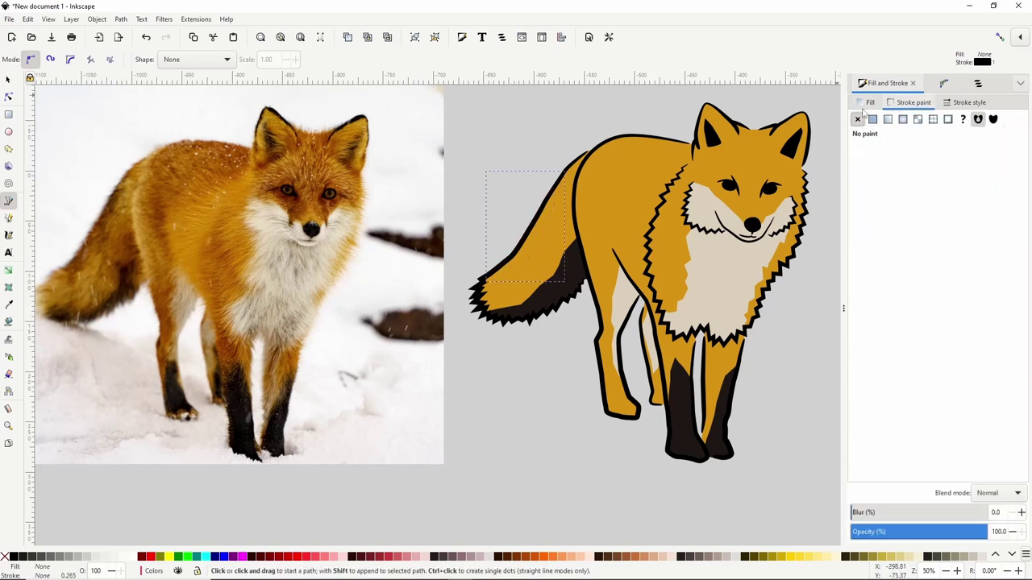
left_click(873, 119)
key("d")
left_click(164, 201)
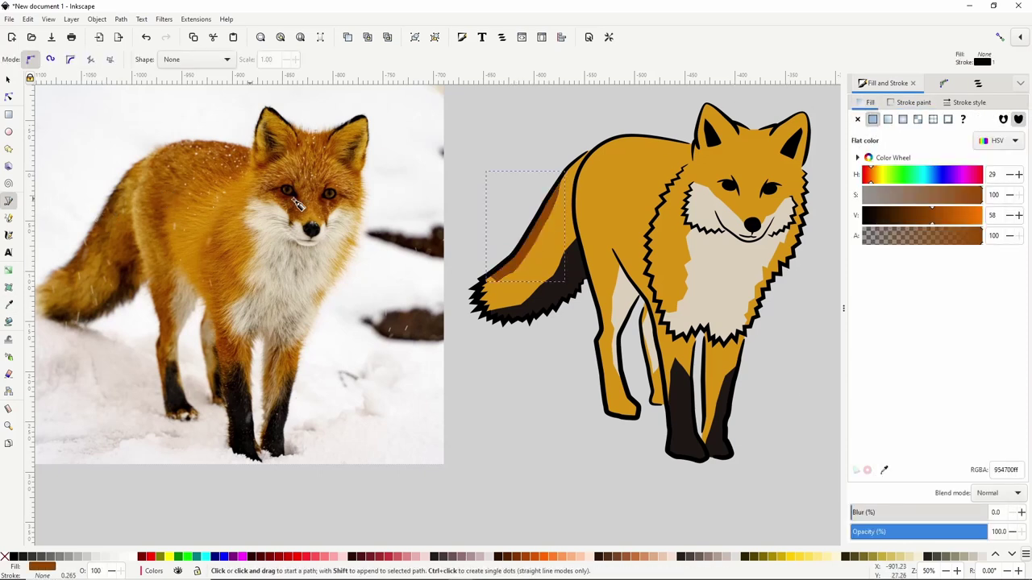
- Trace a closed patch across the back and down the haunch, and give it the same reddish-brown flat fill without stroke
left_click(692, 147)
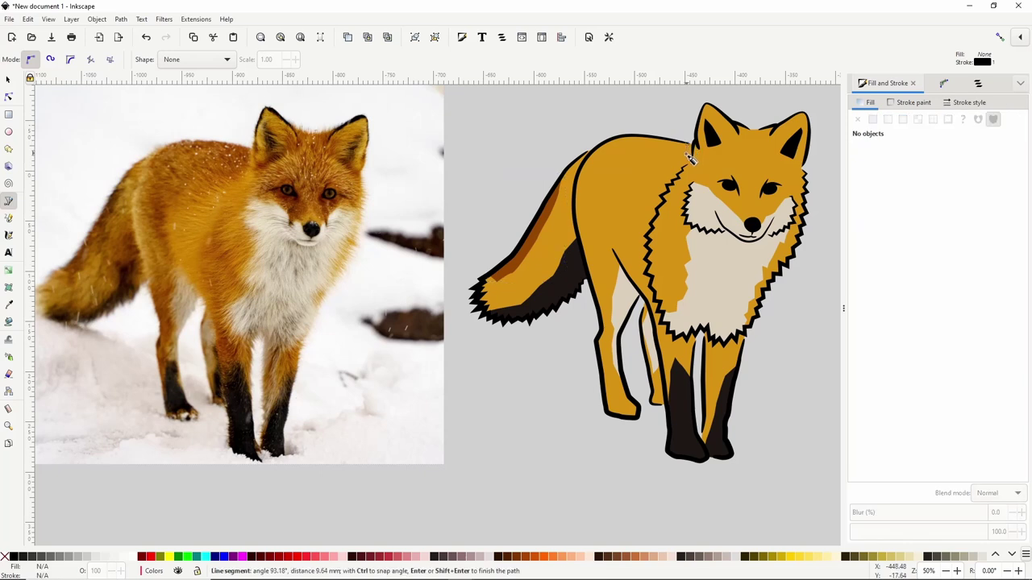
left_click(619, 184)
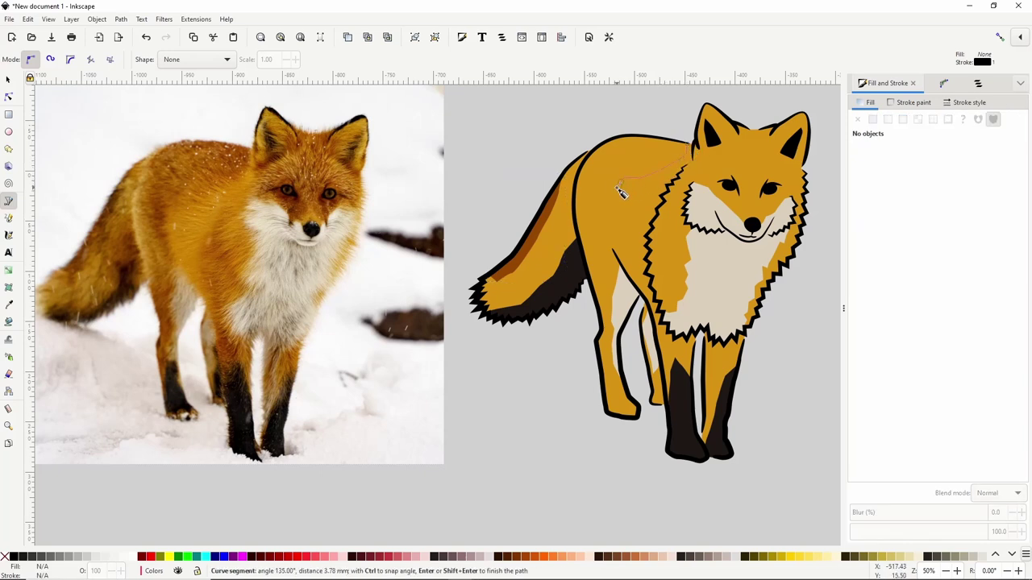
left_click(603, 252)
left_click(598, 156)
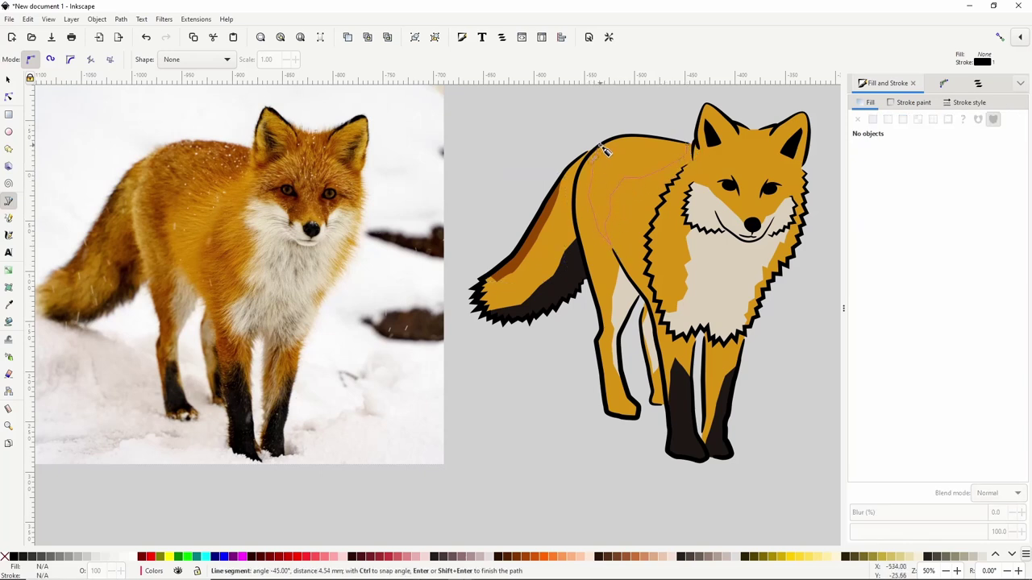
left_click(692, 147)
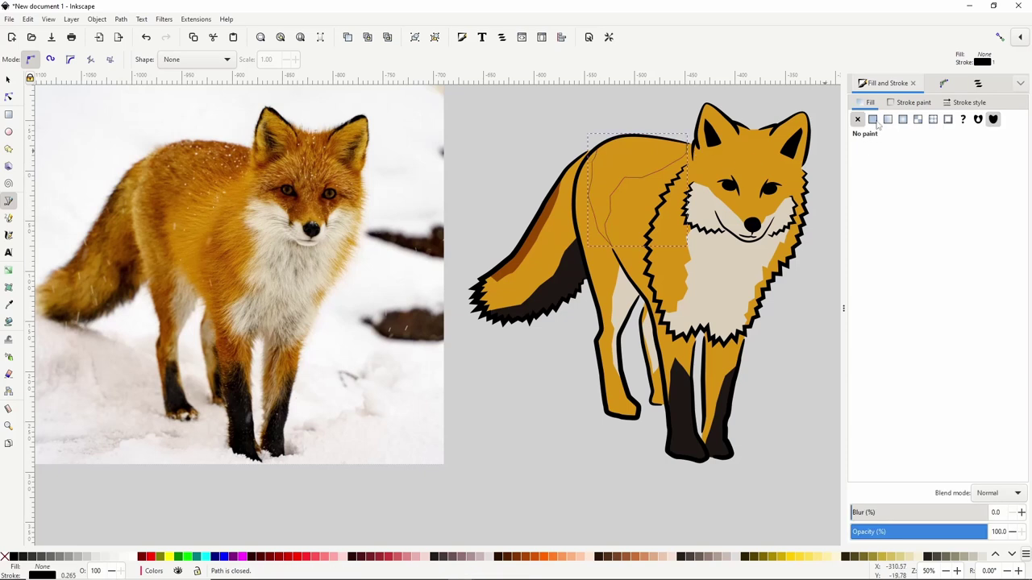
left_click(872, 119)
- Trace a closed patch around the base of the fox's left ear and fill it flat reddish brown (954700) without stroke
scroll(756, 207, "up", 1, "ctrl")
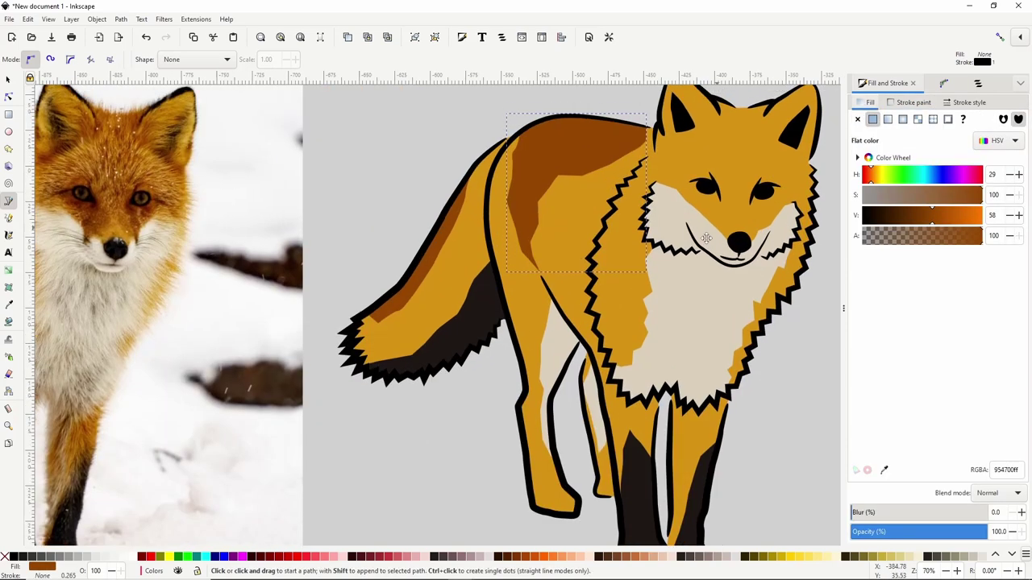
scroll(653, 230, "up", 1)
left_click(666, 164)
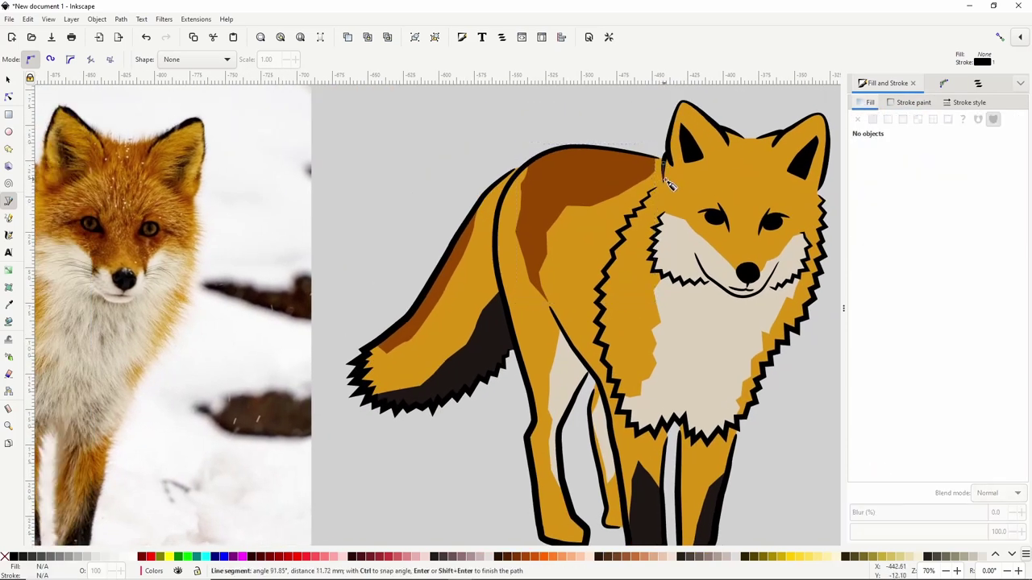
left_click(664, 180)
left_click(686, 174)
left_click(715, 157)
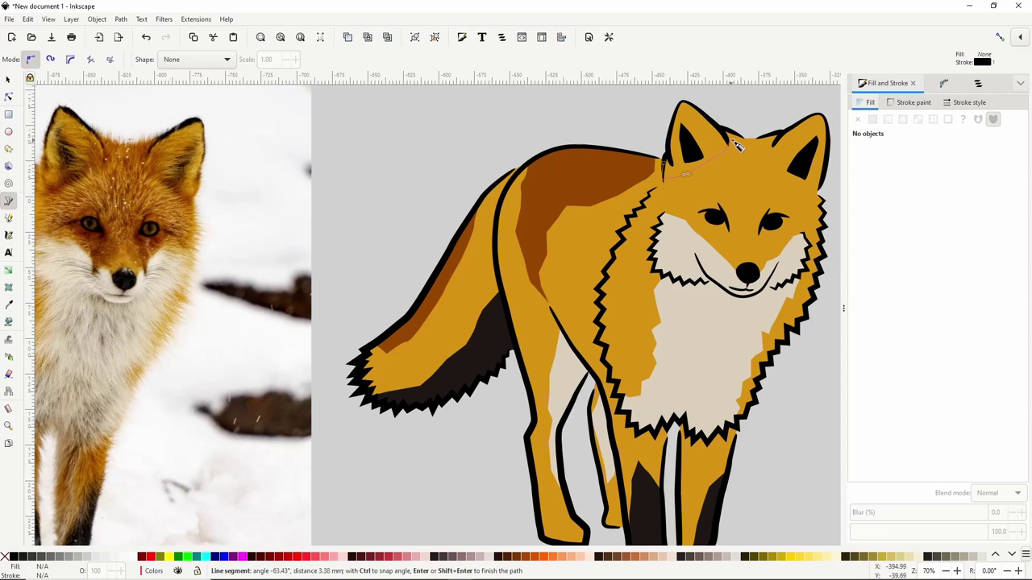
left_click(737, 137)
left_click(715, 127)
left_click(711, 145)
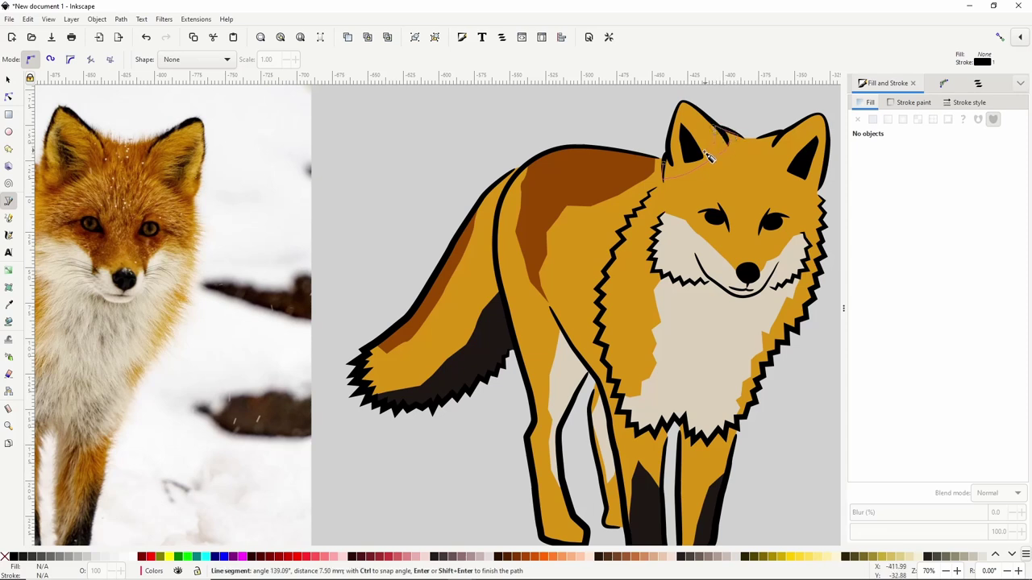
left_click(707, 157)
left_click(668, 153)
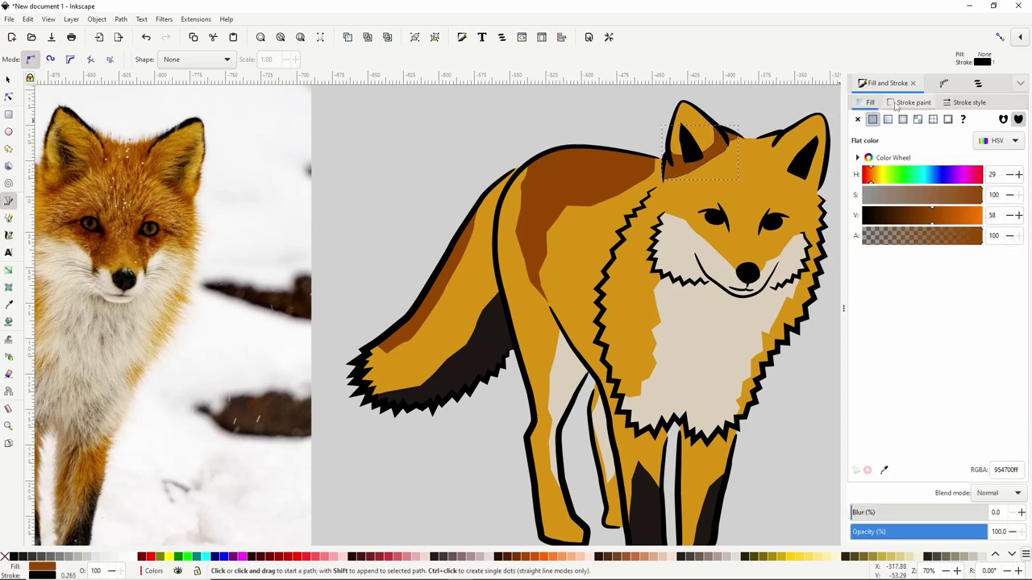
key("Escape")
- Trace a closed patch around the base of the right ear, remove its stroke and give it the same reddish-brown flat fill
left_click(777, 160)
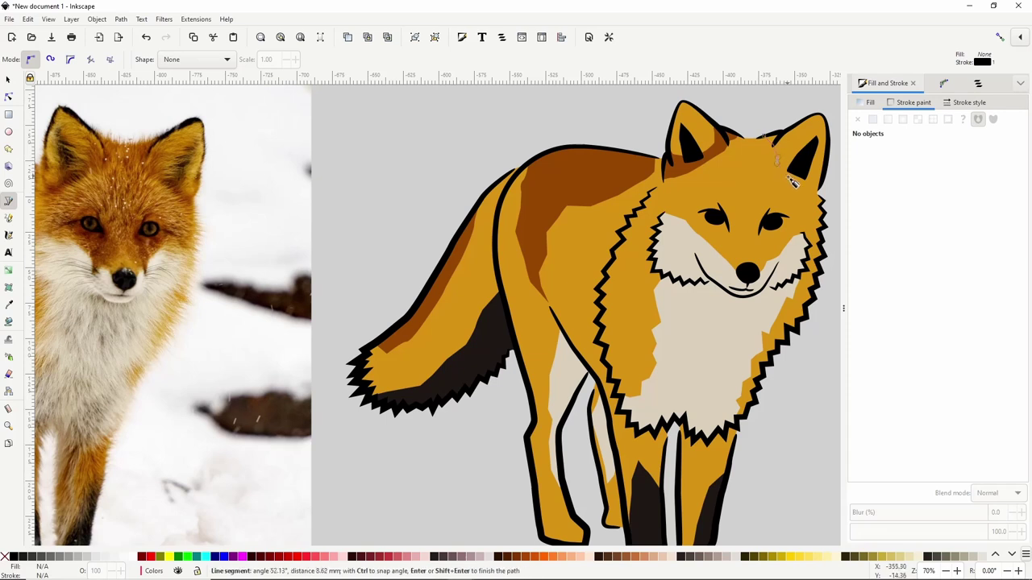
left_click(804, 187)
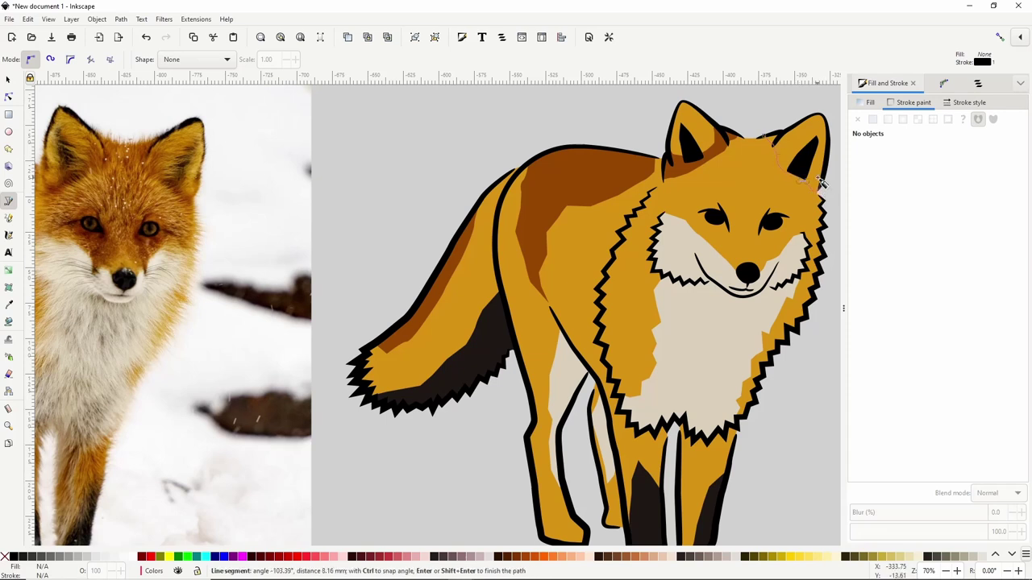
left_click(818, 178)
left_click(793, 169)
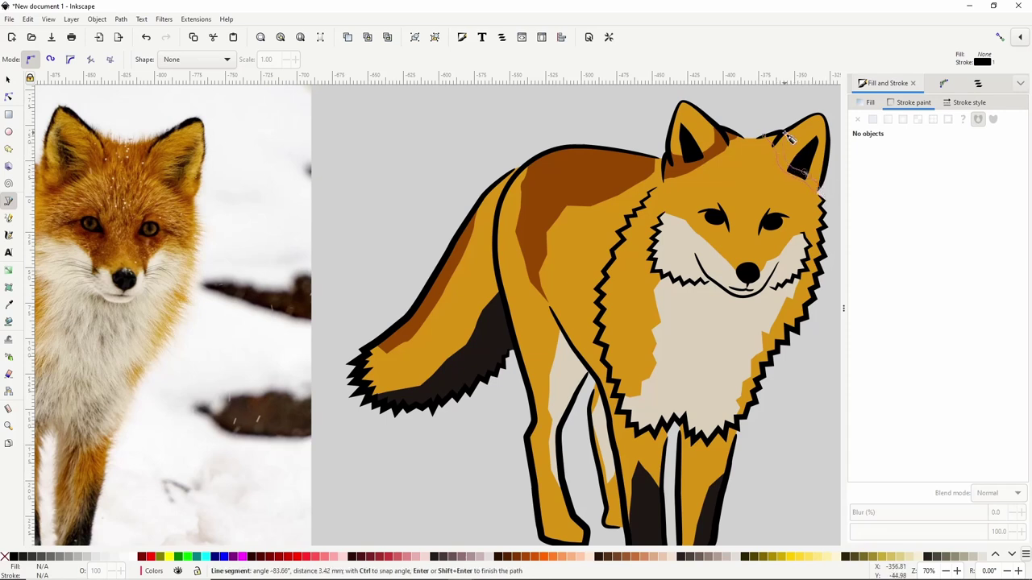
left_click(785, 133)
left_click(764, 137)
left_click(858, 119)
left_click(869, 102)
left_click(872, 119)
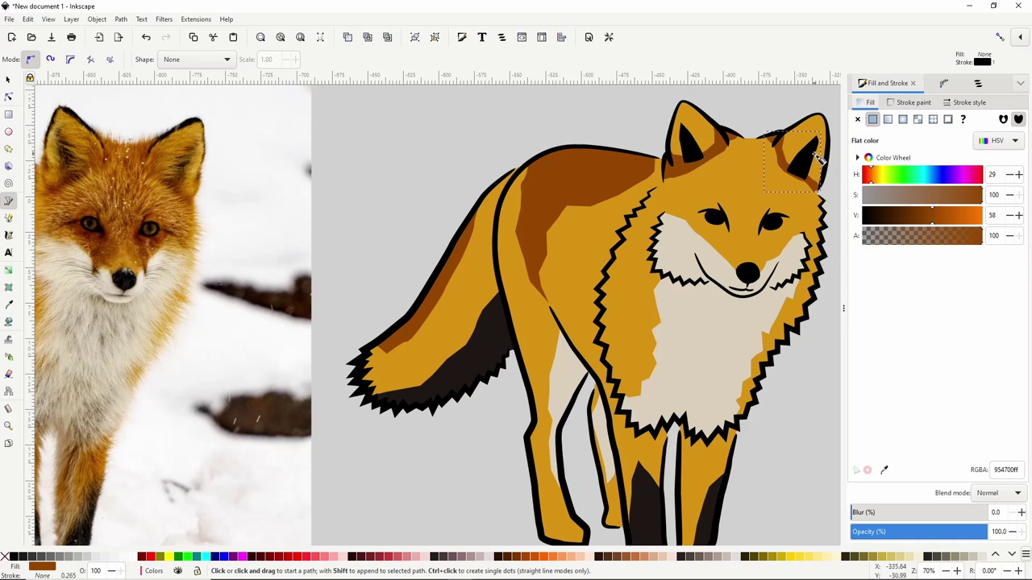
- Trace a closed patch around the left eye and down beside the muzzle, filled the same reddish brown without stroke
left_click(728, 208)
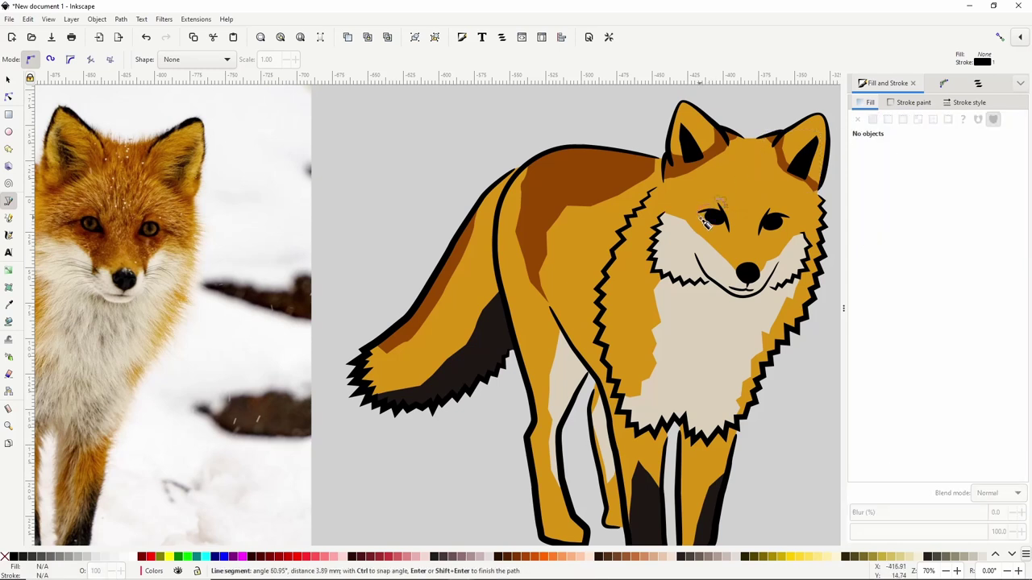
left_click(706, 231)
left_click(715, 254)
left_click(719, 264)
left_click(723, 255)
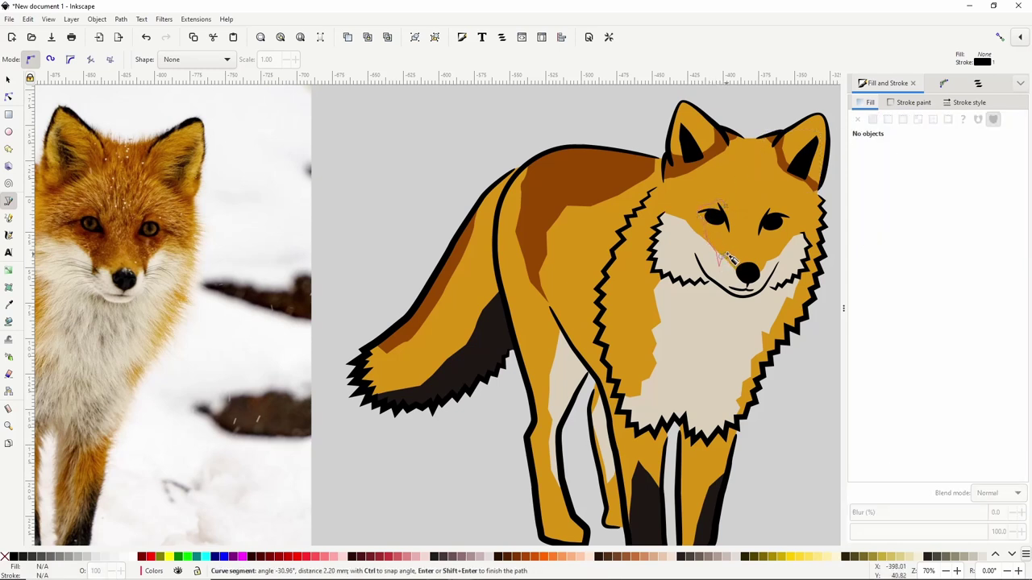
left_click(728, 208)
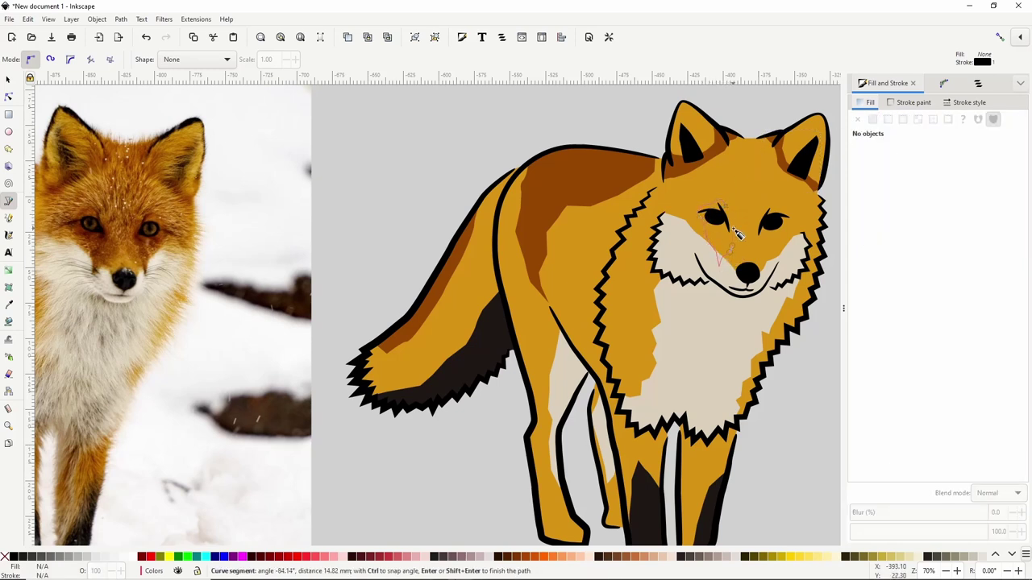
- Trace a matching closed patch around the right eye and beside the muzzle, with reddish-brown flat fill and no stroke
left_click(767, 204)
left_click(754, 233)
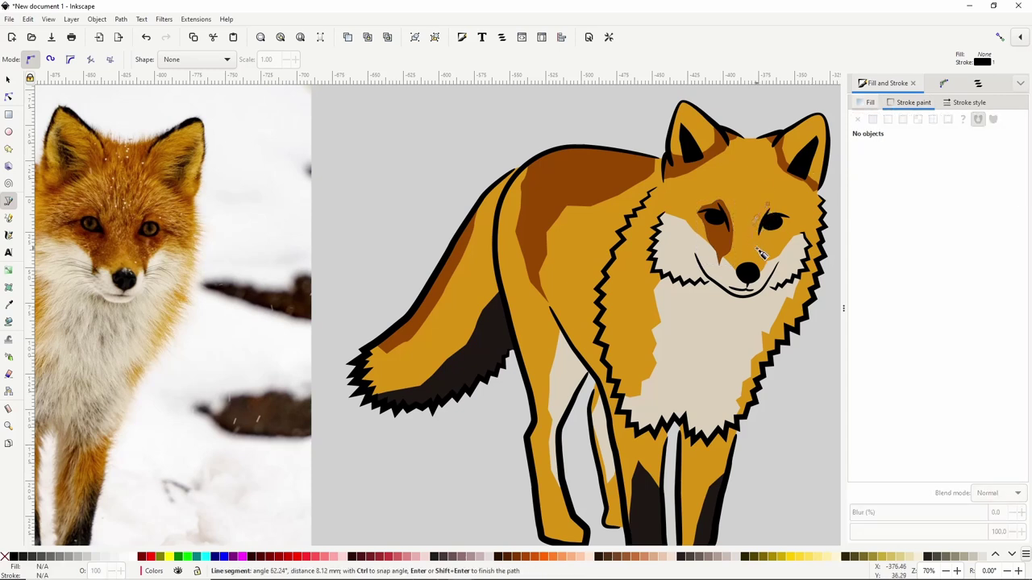
left_click(757, 249)
left_click(767, 265)
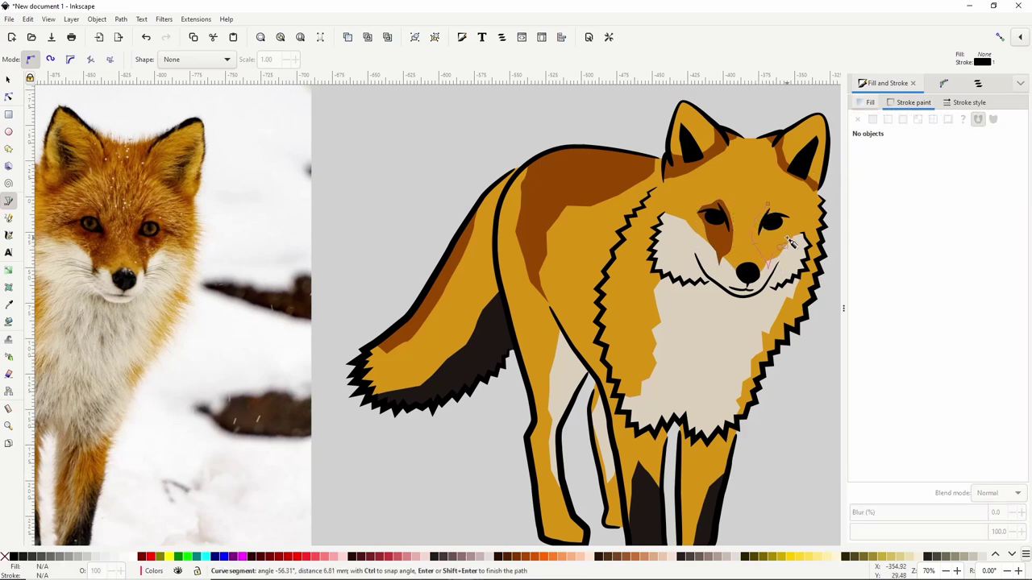
double_click(791, 242)
left_click(857, 119)
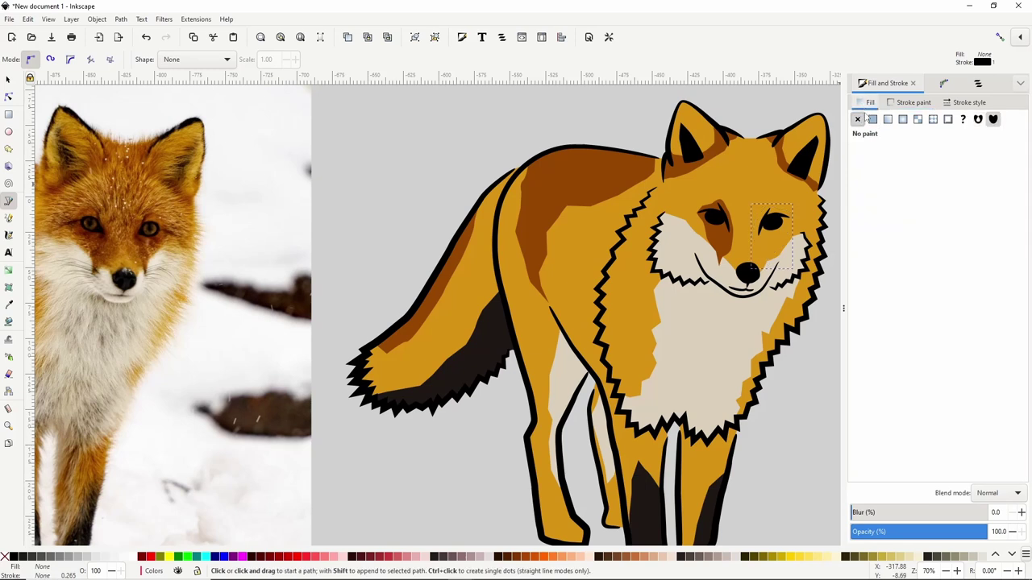
left_click(872, 120)
- Trace a closed sock shape over the near hind leg's lower part and foot, filled flat near-black (1d1713) without stroke
scroll(532, 307, "down", 2, "ctrl")
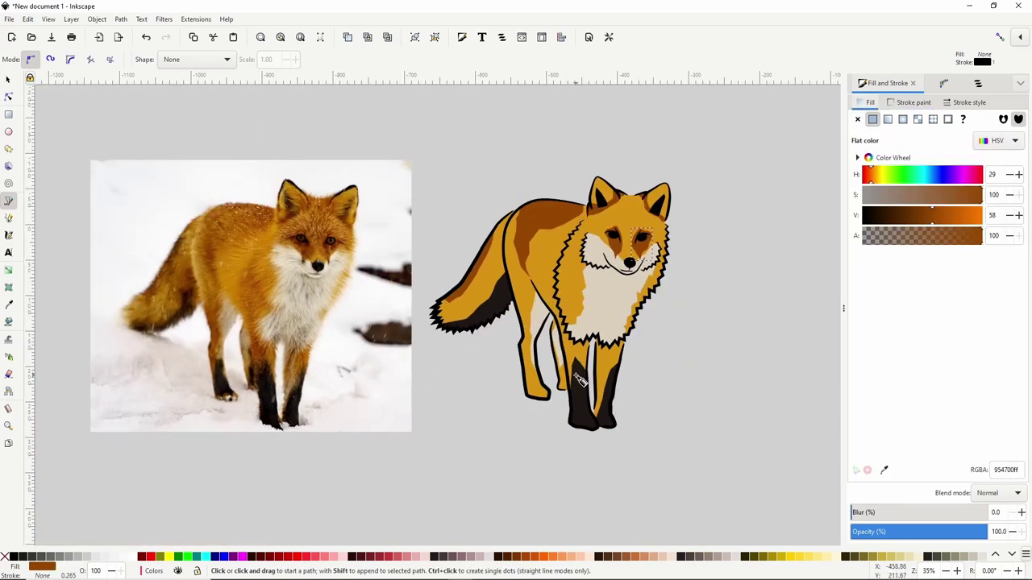
scroll(545, 393, "up", 1, "ctrl")
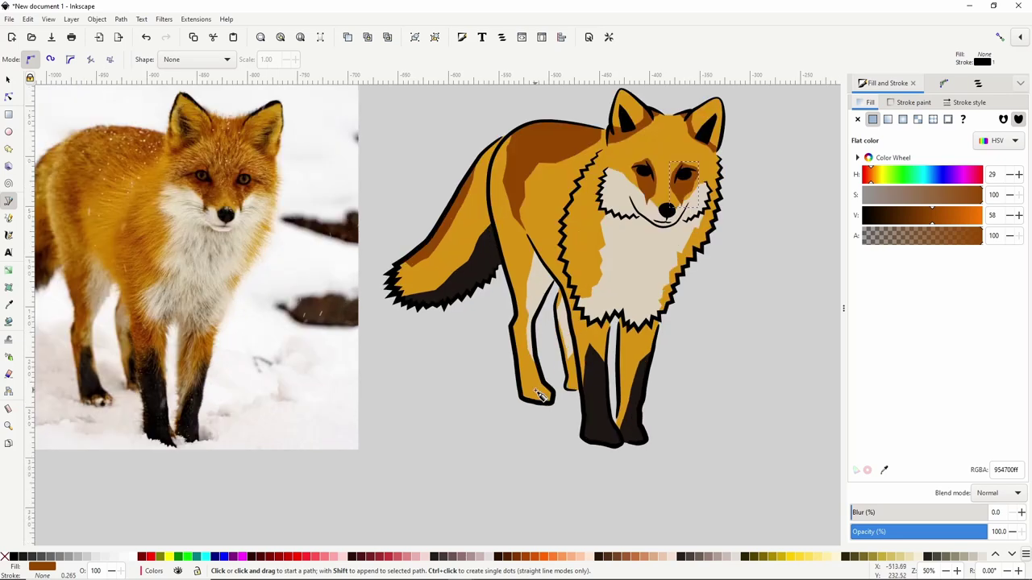
left_click(532, 348)
left_click(524, 362)
left_click(519, 379)
left_click(522, 399)
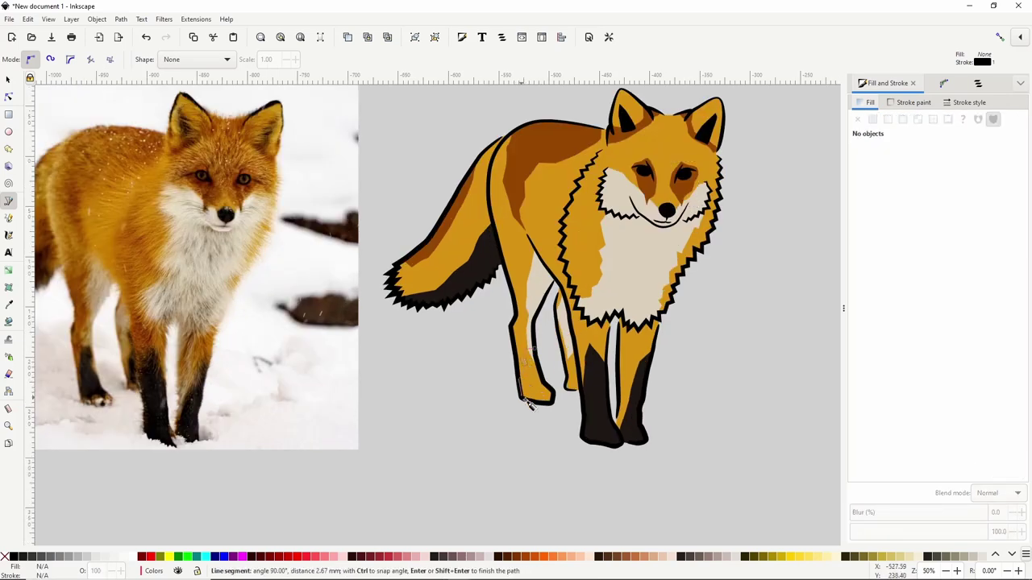
left_click(551, 402)
left_click(534, 349)
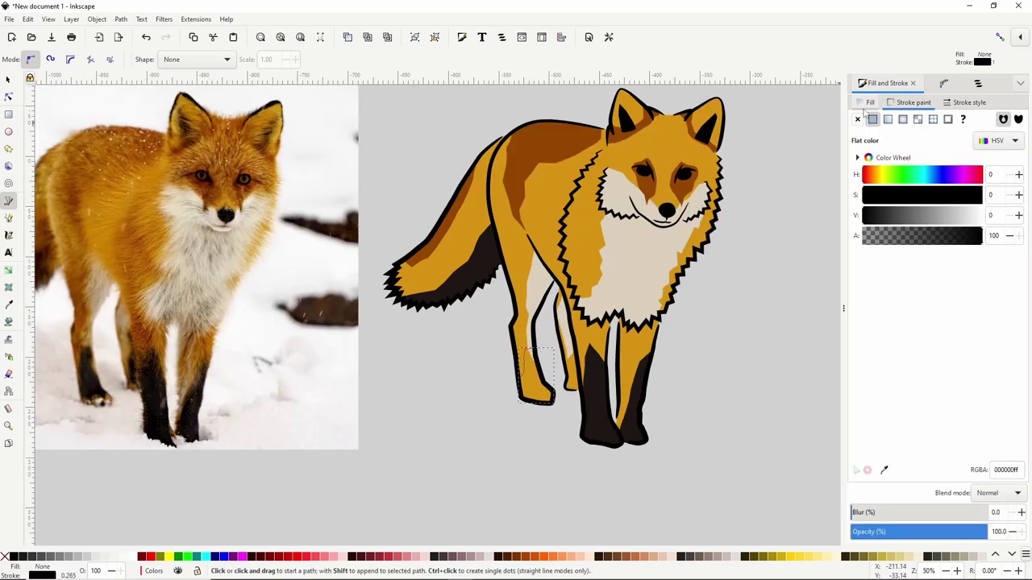
left_click(873, 120)
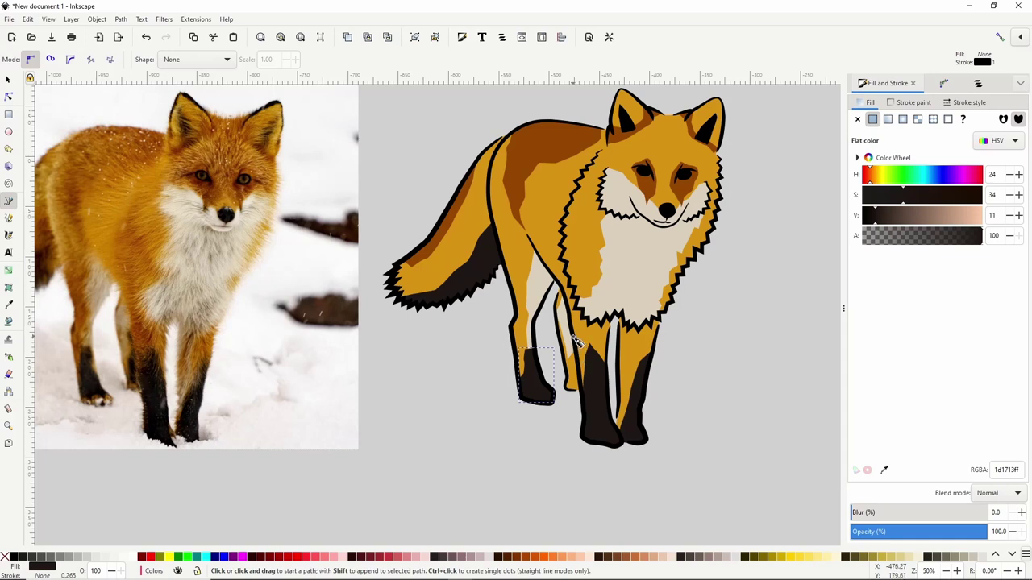
- Trace a closed sock shape over the lower part of the far hind leg and fill it near-black without stroke
left_click(575, 343)
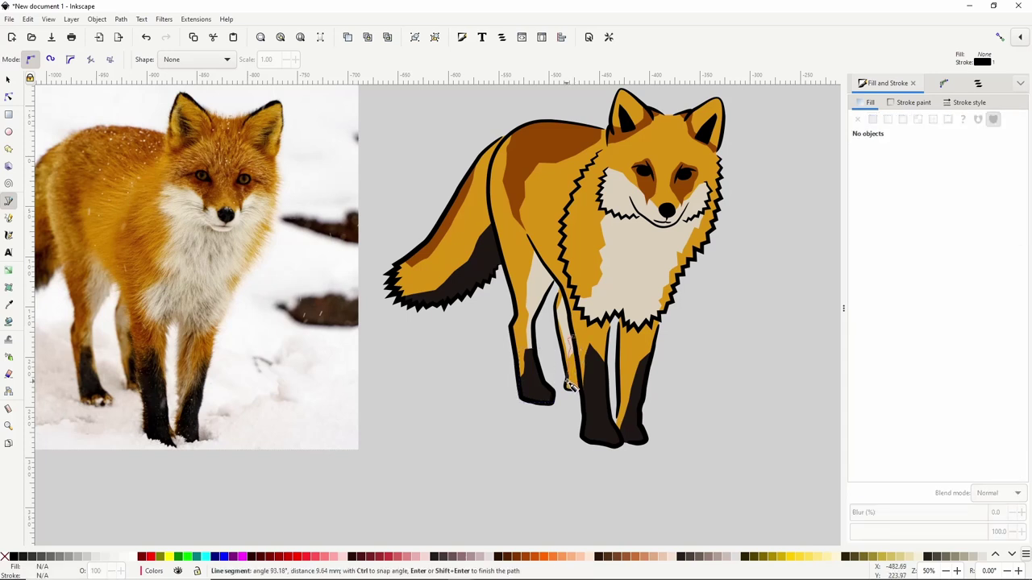
left_click(567, 381)
scroll(574, 393, "up", 2)
left_click(556, 379)
left_click(562, 384)
left_click(582, 386)
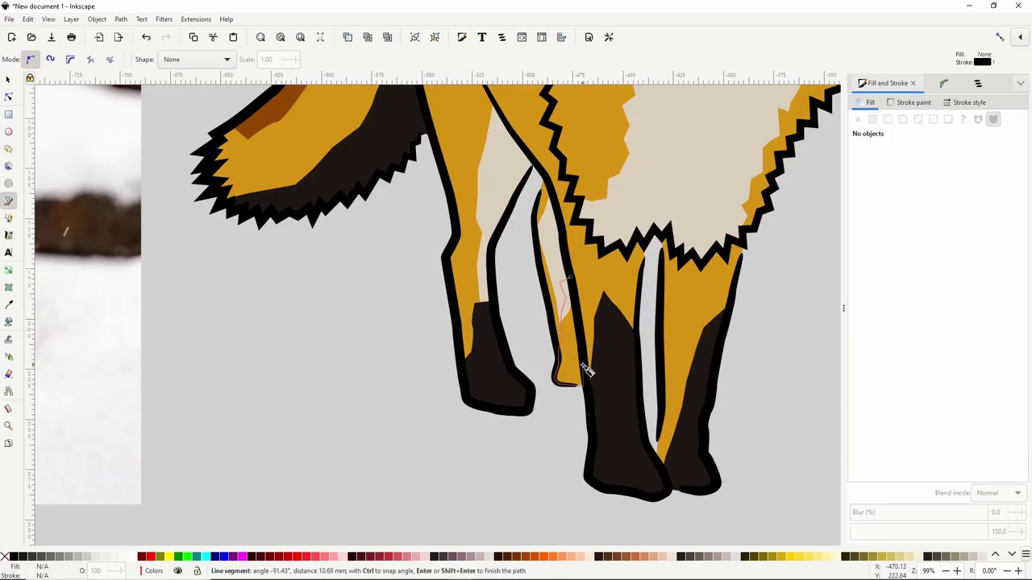
left_click(569, 278)
scroll(696, 309, "down", 1)
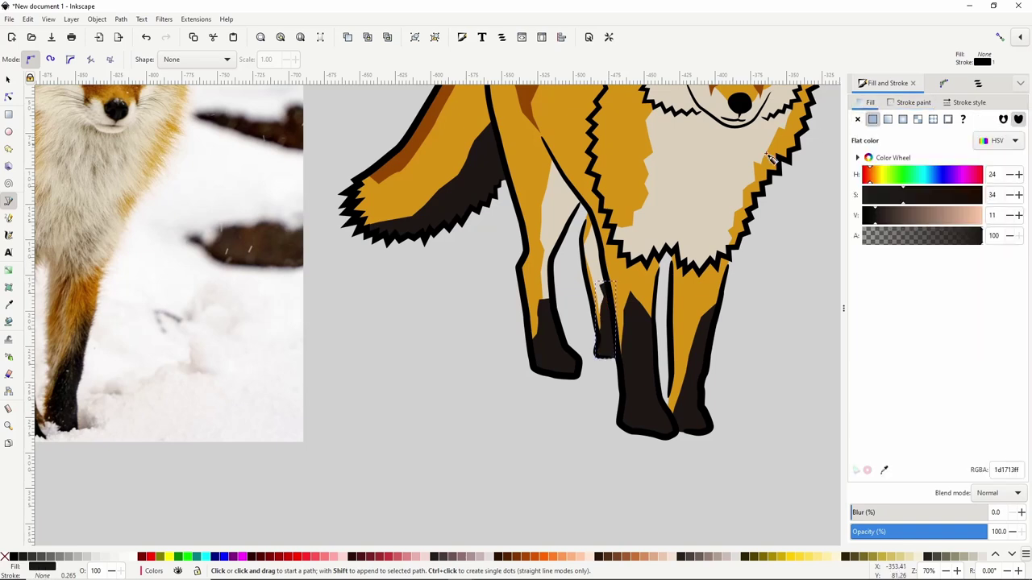
scroll(770, 158, "down", 2)
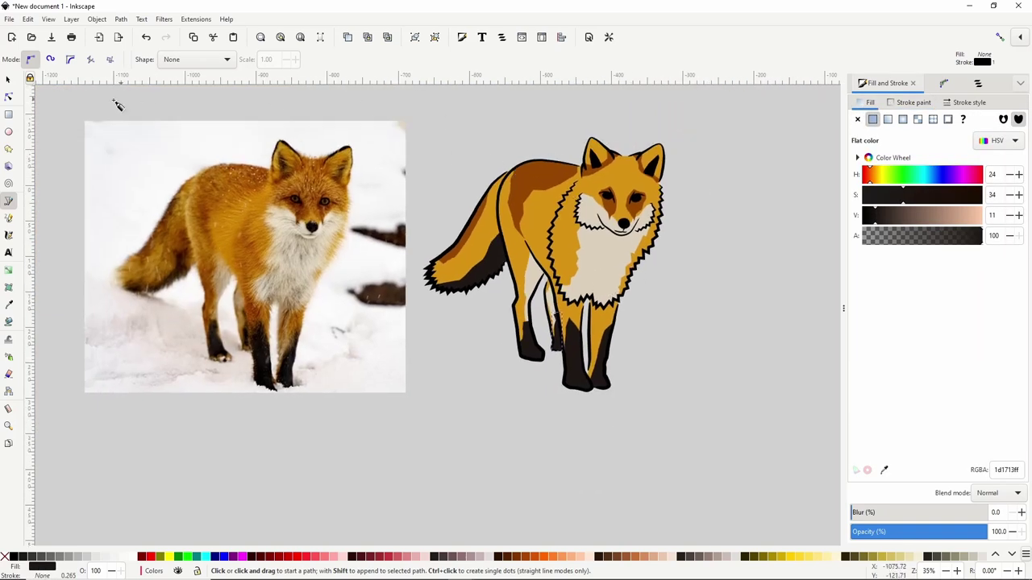
- Deselect the last shape, then select and unlock the Line Art layer
left_click(9, 80)
left_click(722, 161)
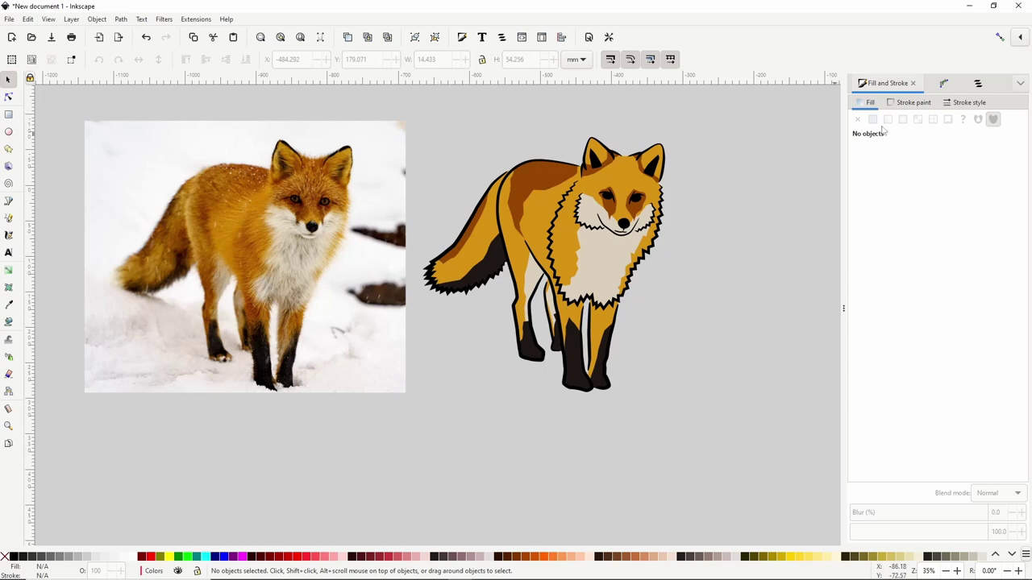
left_click(977, 84)
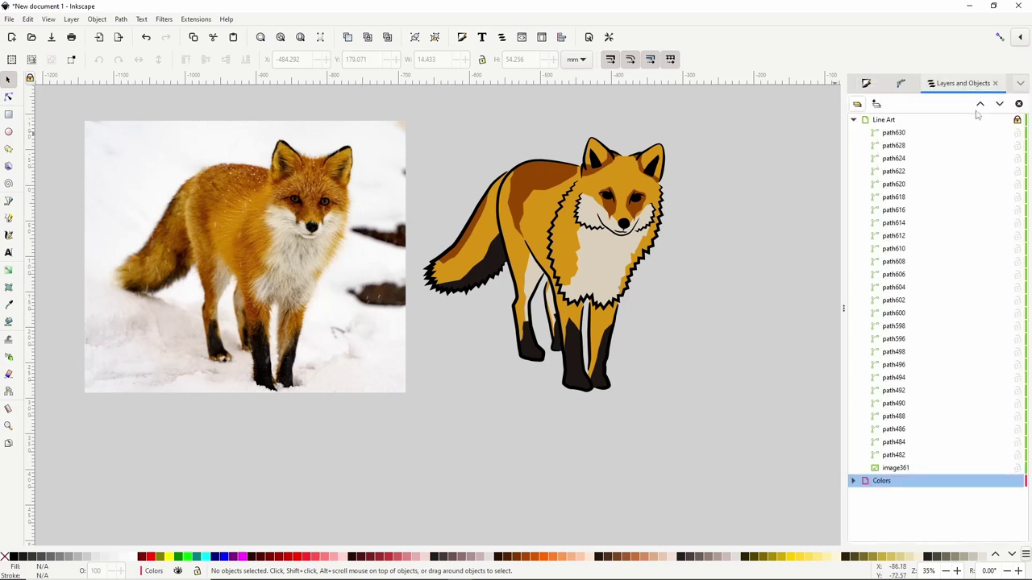
left_click(935, 121)
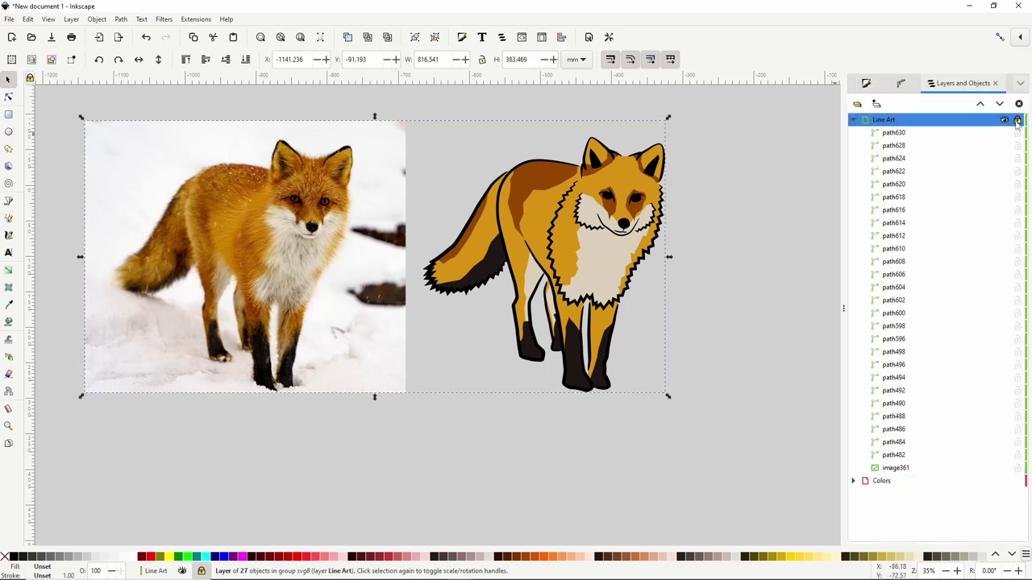
left_click(1017, 120)
- Delete the reference fox photo from the Line Art layer
left_click(306, 187)
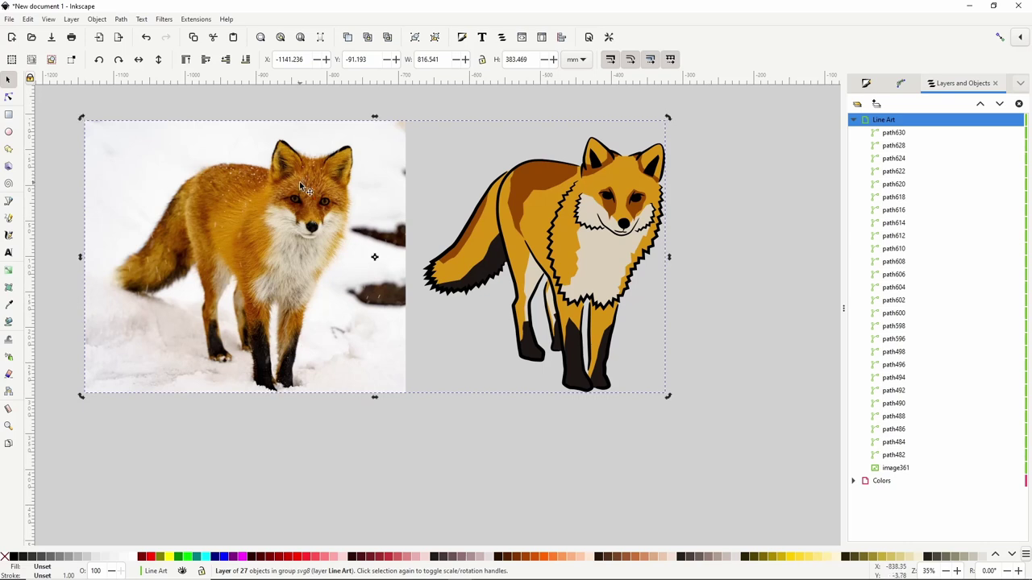
left_click(291, 103)
left_click(237, 199)
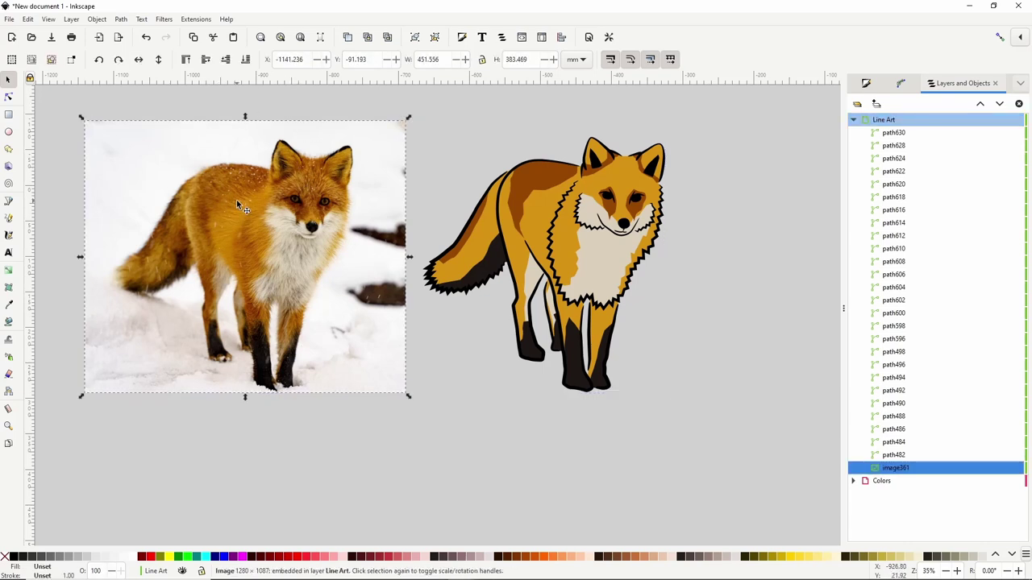
key("Delete")
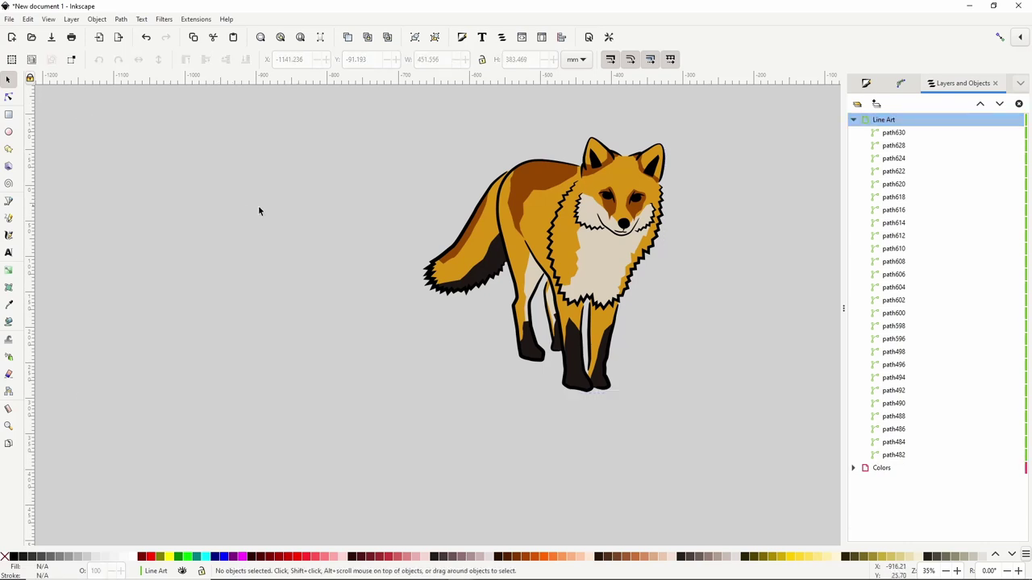
left_click_drag(605, 242, 444, 267)
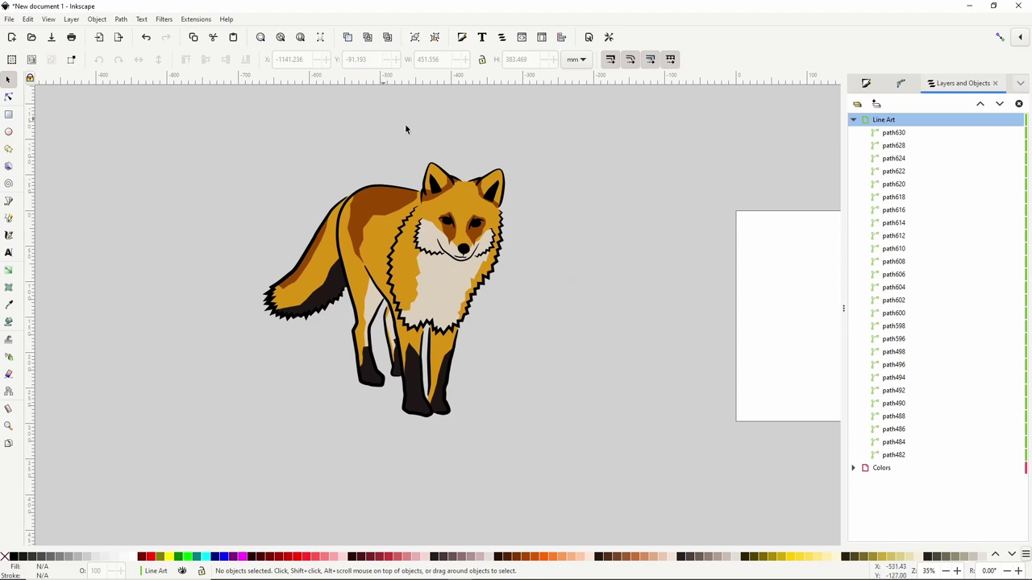